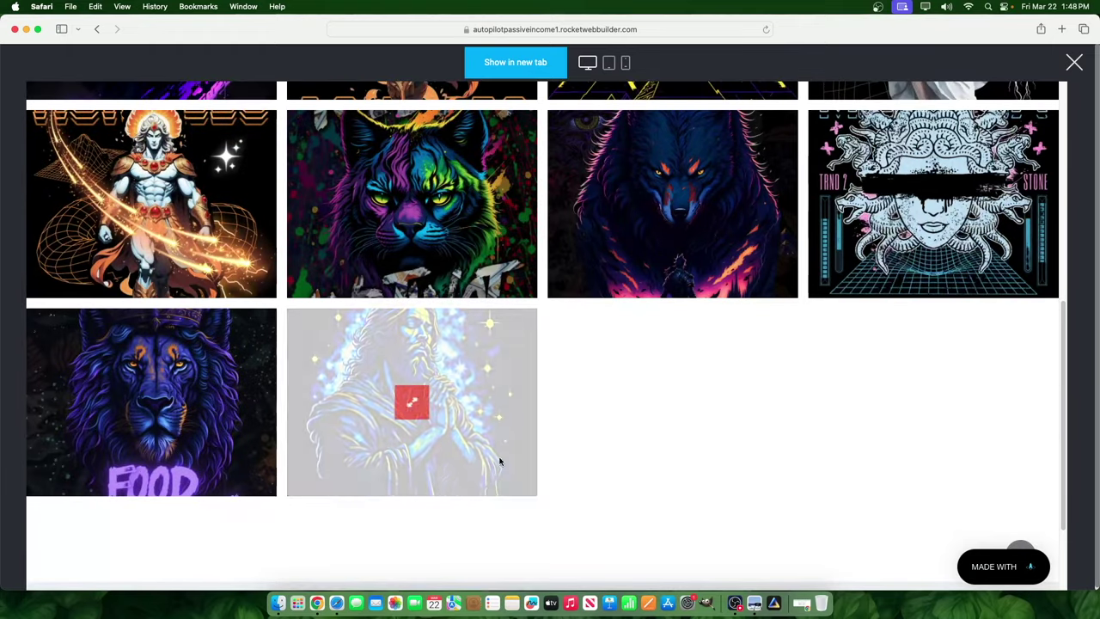
Close the site preview and republish the Zues portfolio item with its images shown in a lightbox
scroll(636, 434, "up", 4)
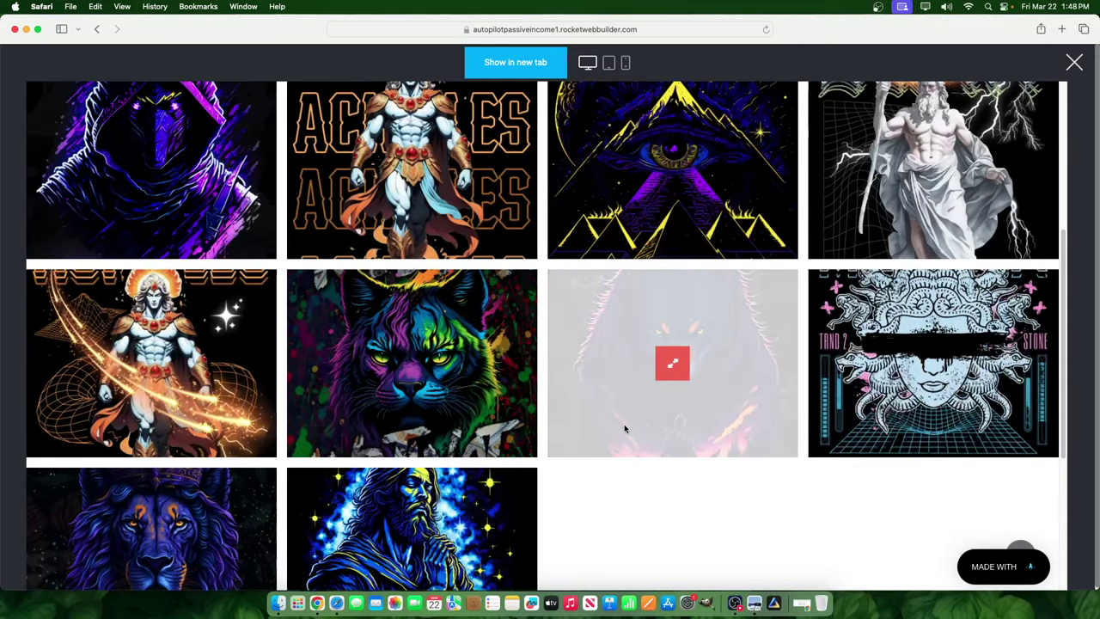
scroll(624, 426, "up", 2)
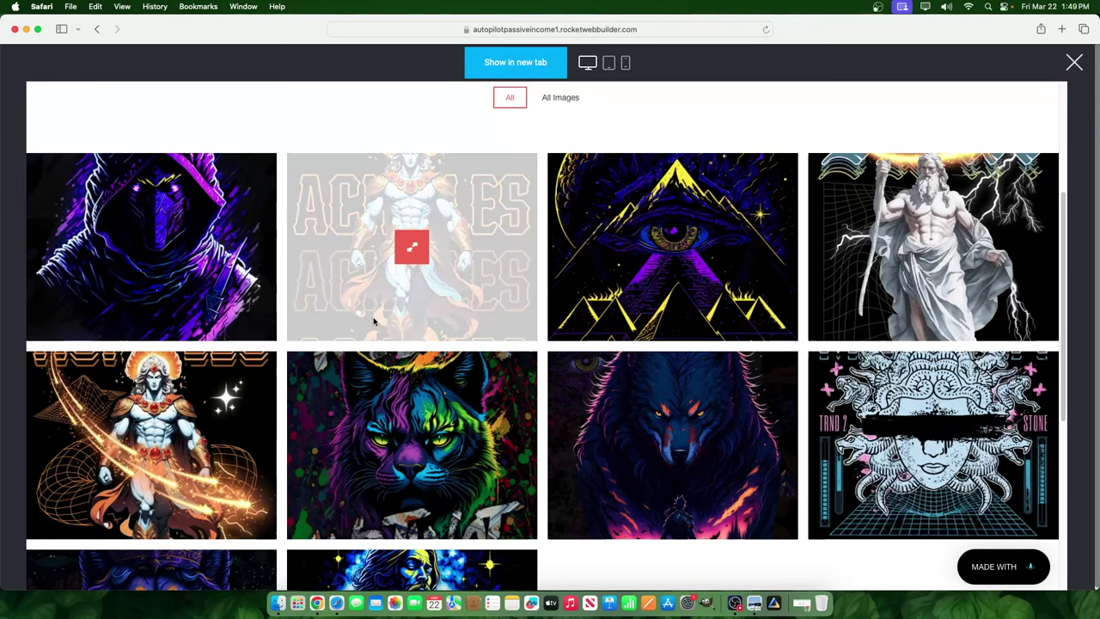
left_click(1074, 62)
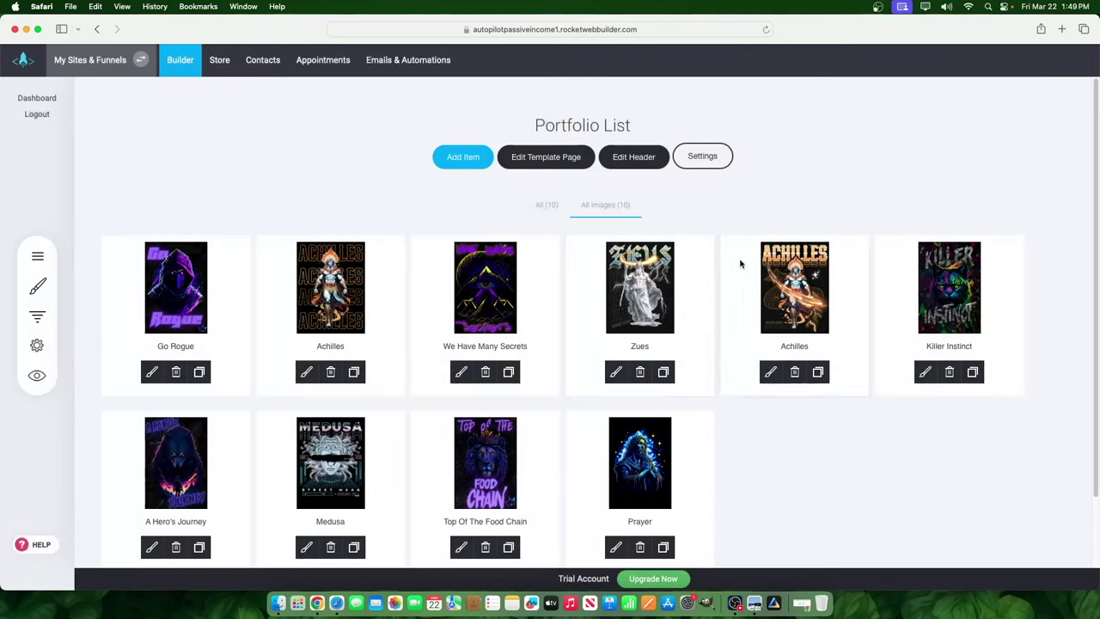
left_click(616, 372)
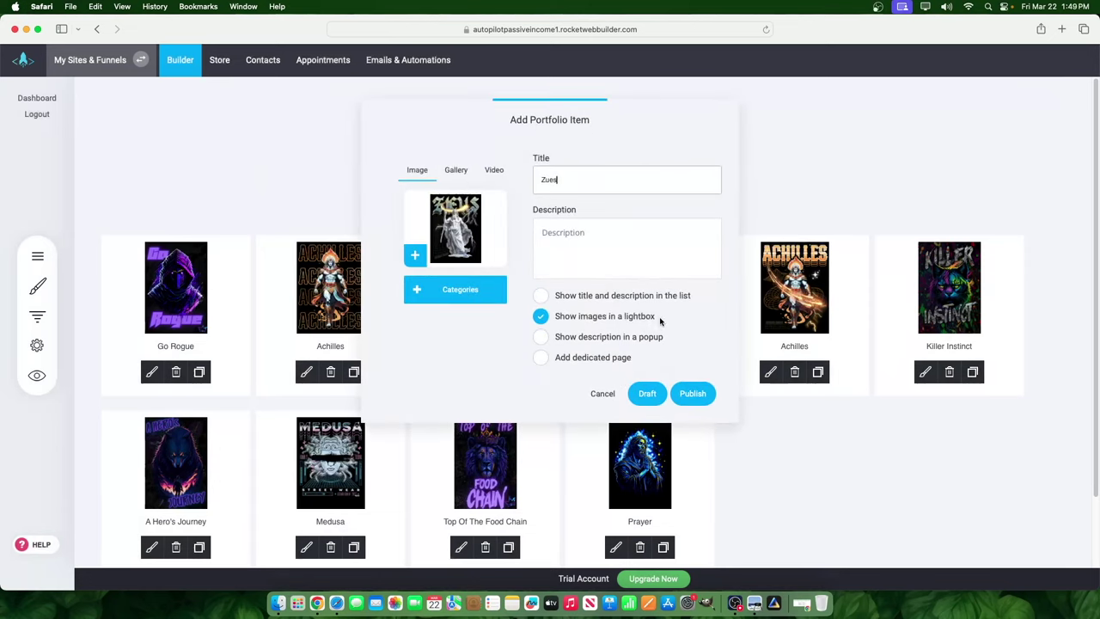
left_click(693, 395)
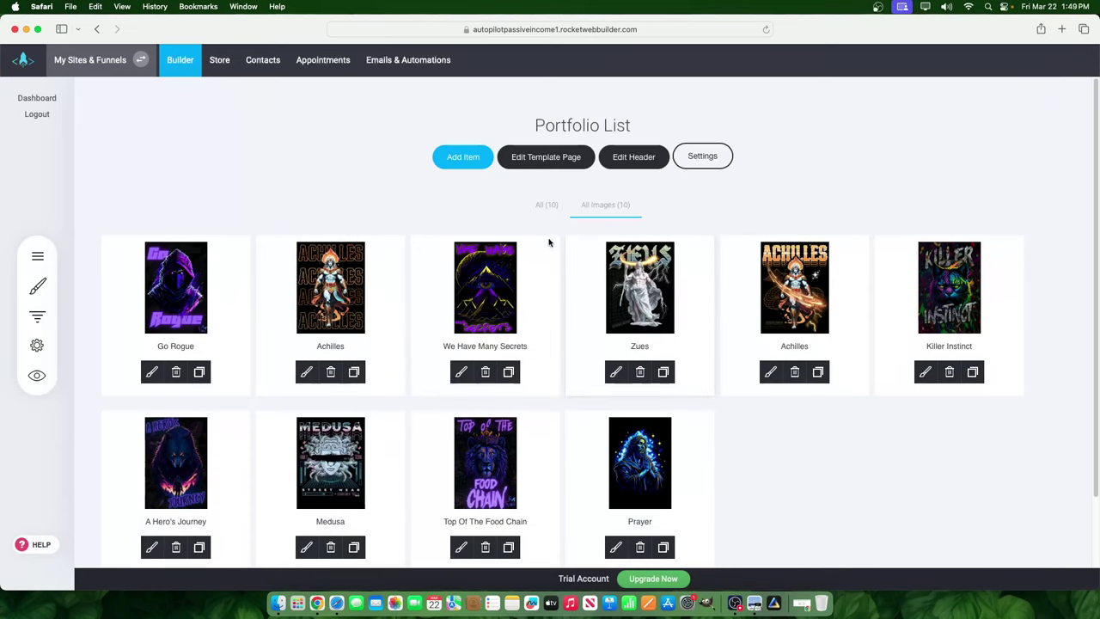
Preview the Gallery page and enlarge the Killer Instinct artwork and the second-row Achilles artwork in the lightbox
left_click(36, 375)
scroll(713, 369, "down", 5)
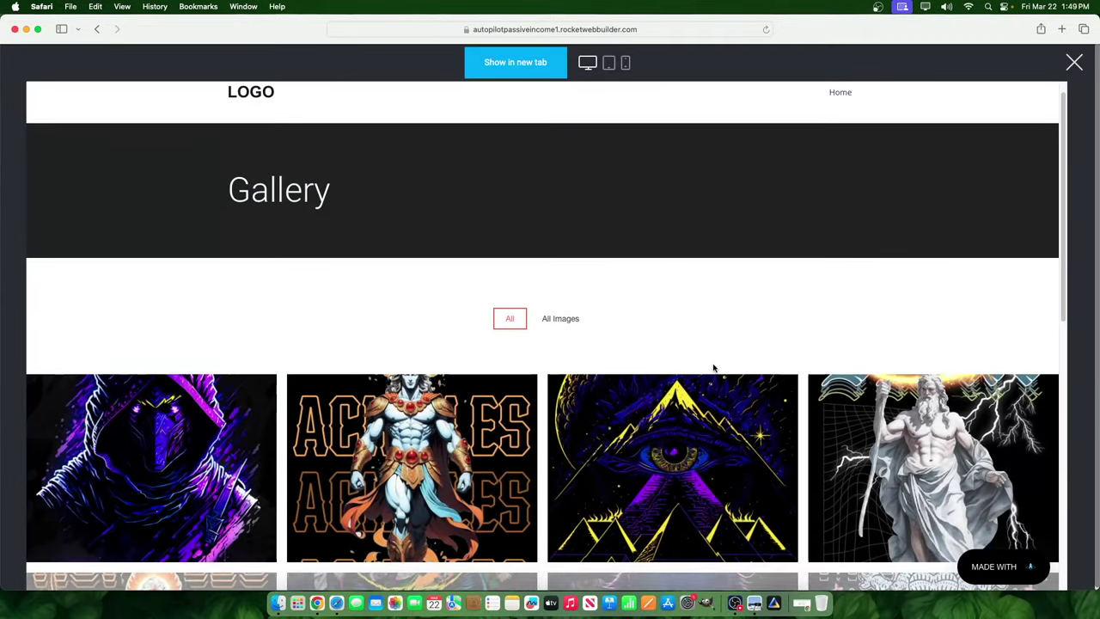
scroll(713, 369, "down", 3)
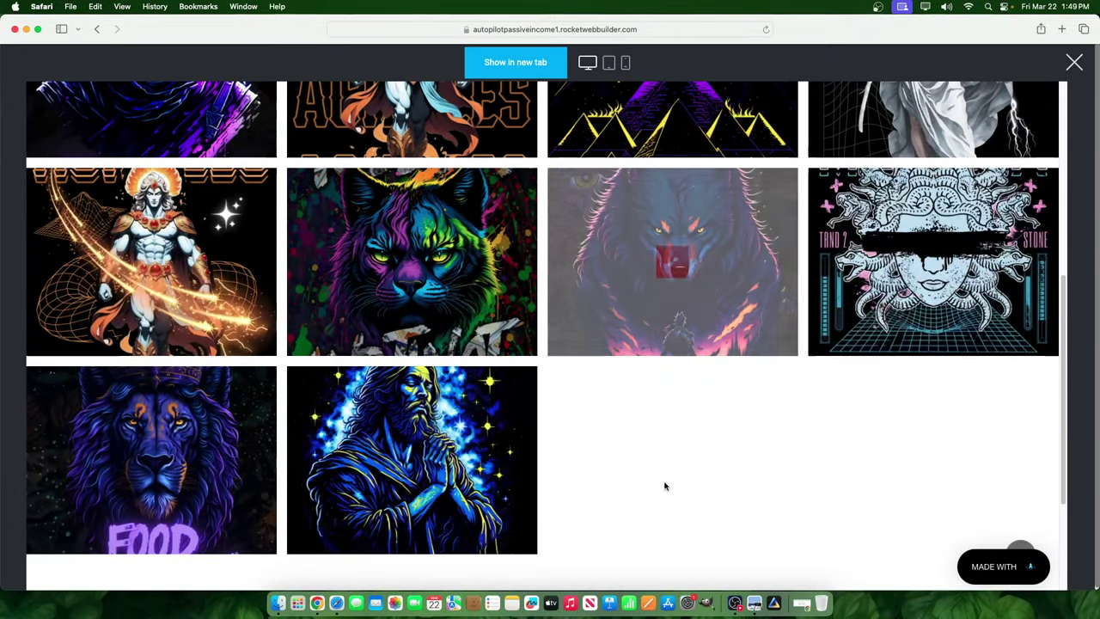
left_click(411, 263)
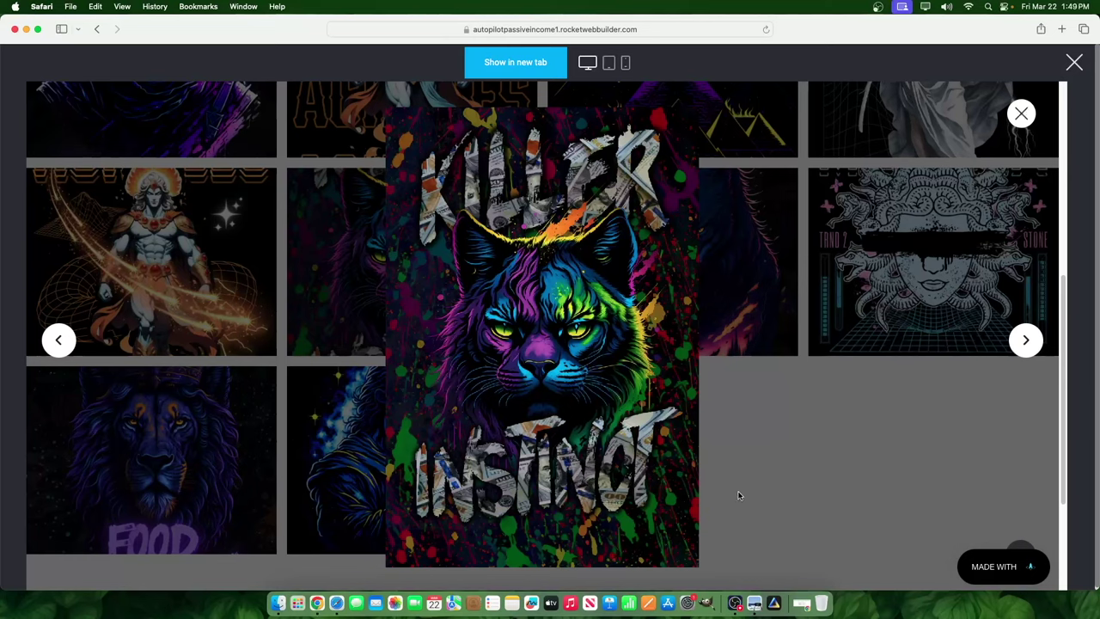
left_click(801, 376)
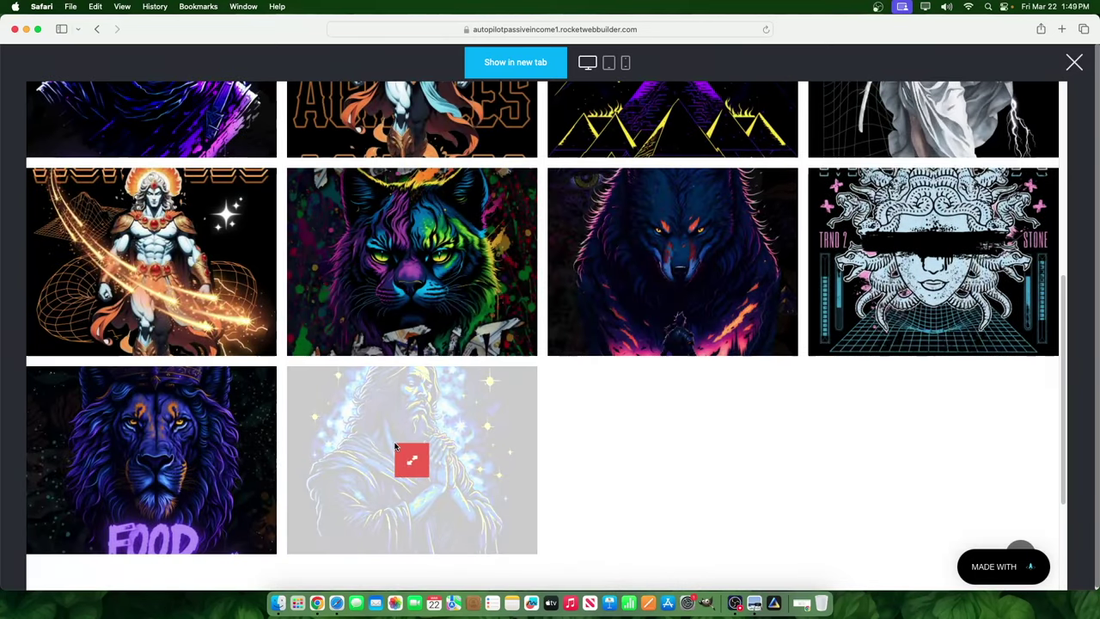
scroll(398, 446, "up", 2)
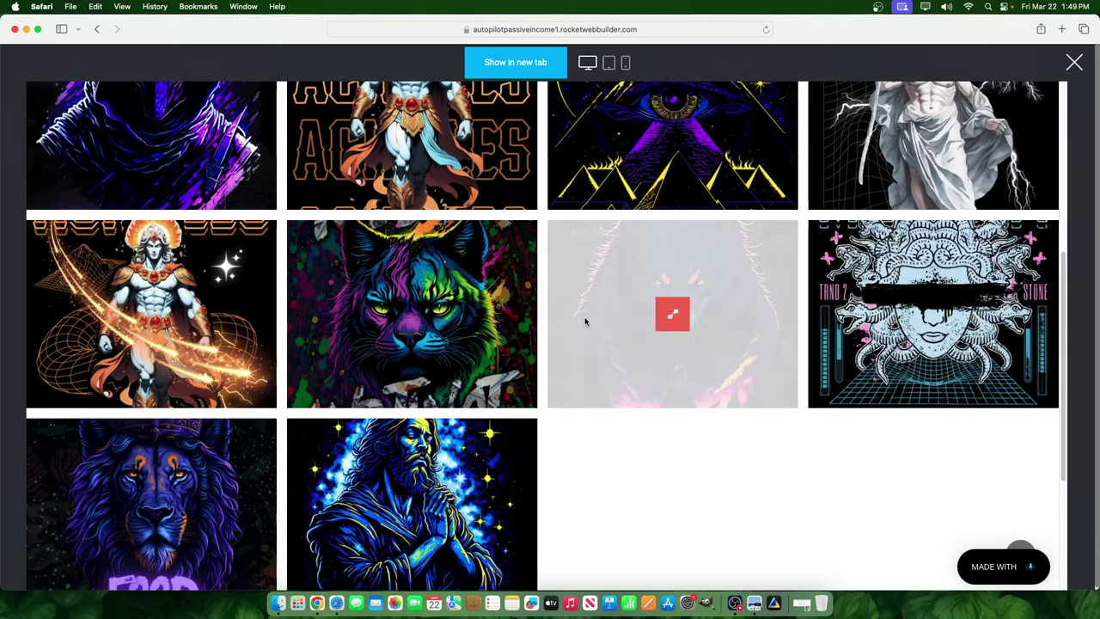
left_click(151, 314)
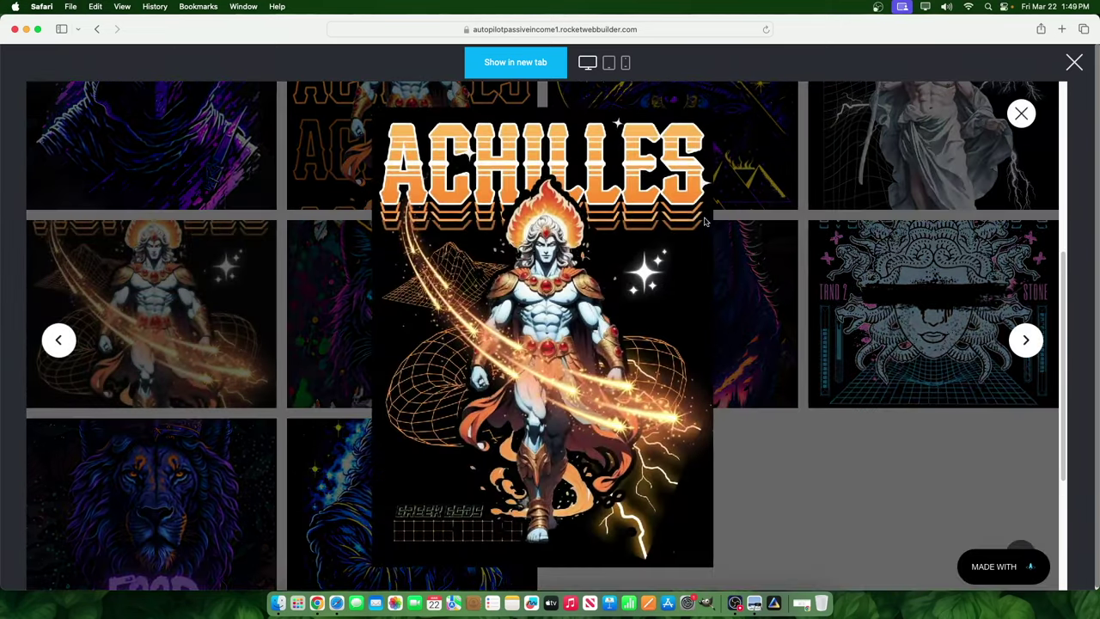
left_click(826, 427)
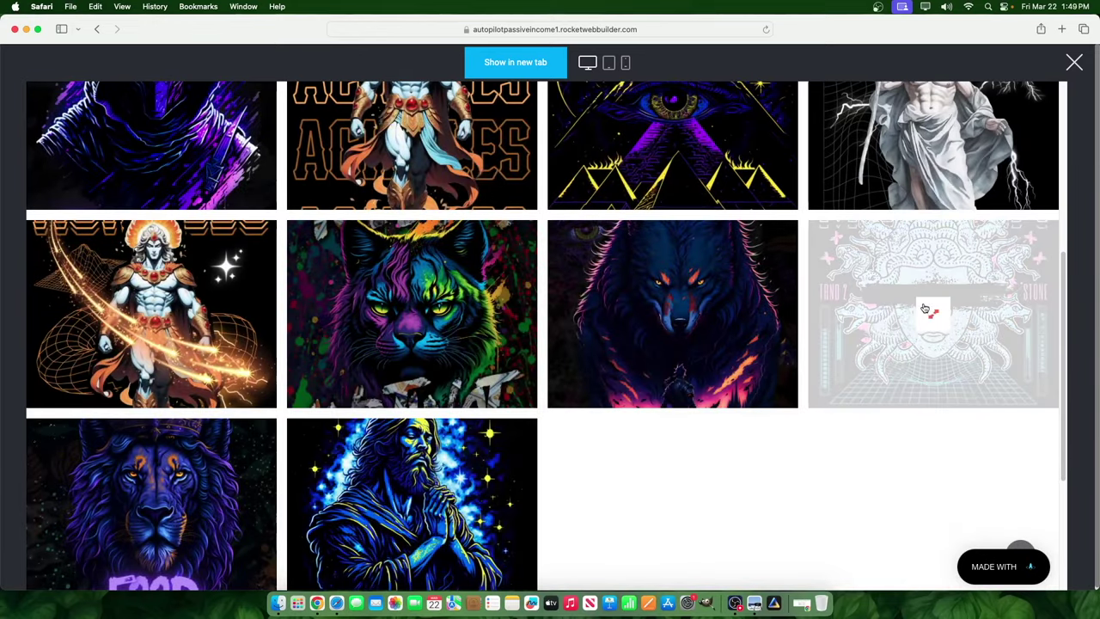
Enlarge the Medusa and We Have Many Secrets artworks in the lightbox, and close the site preview
left_click(921, 307)
left_click(713, 283)
scroll(727, 179, "up", 1)
left_click(727, 179)
left_click(780, 300)
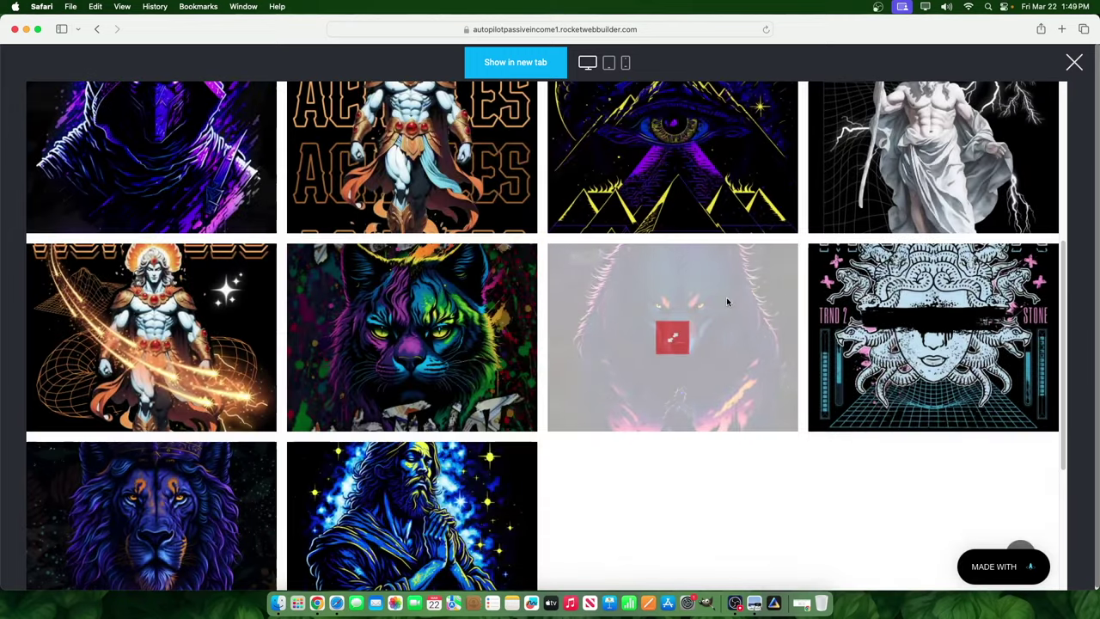
scroll(730, 344, "up", 3)
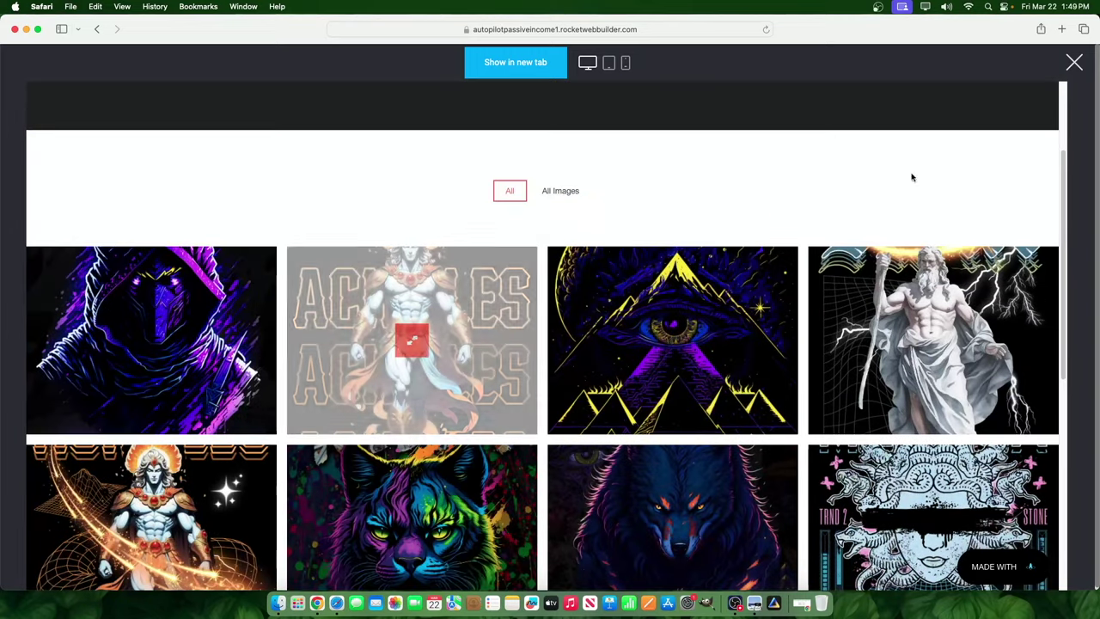
left_click(1074, 62)
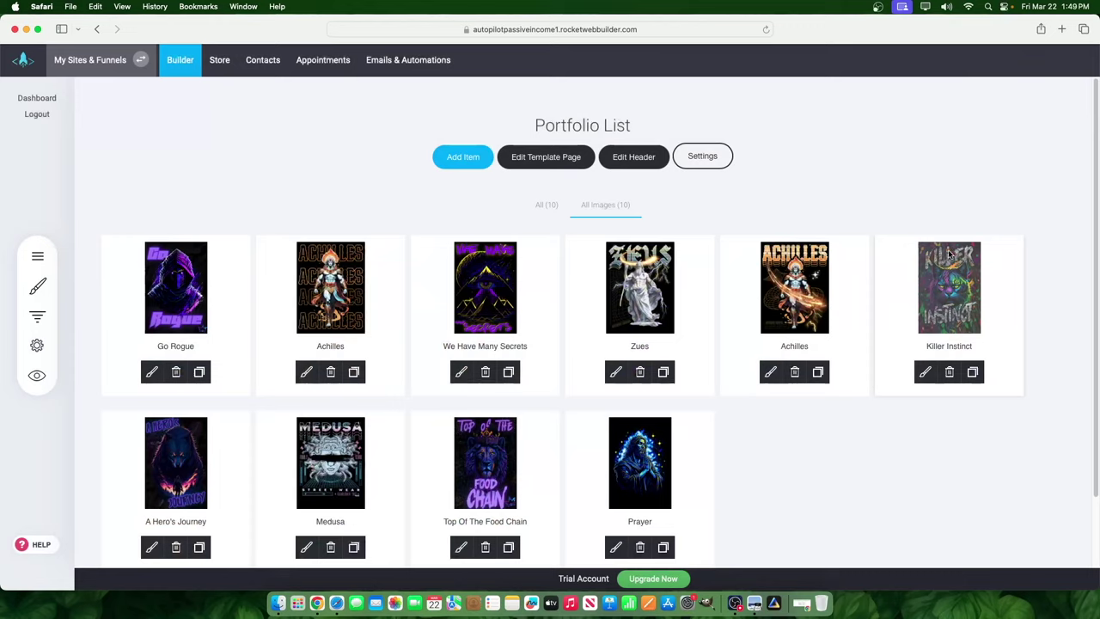
Review the column, spacing and width choices in the portfolio layout settings without saving any change
left_click(706, 161)
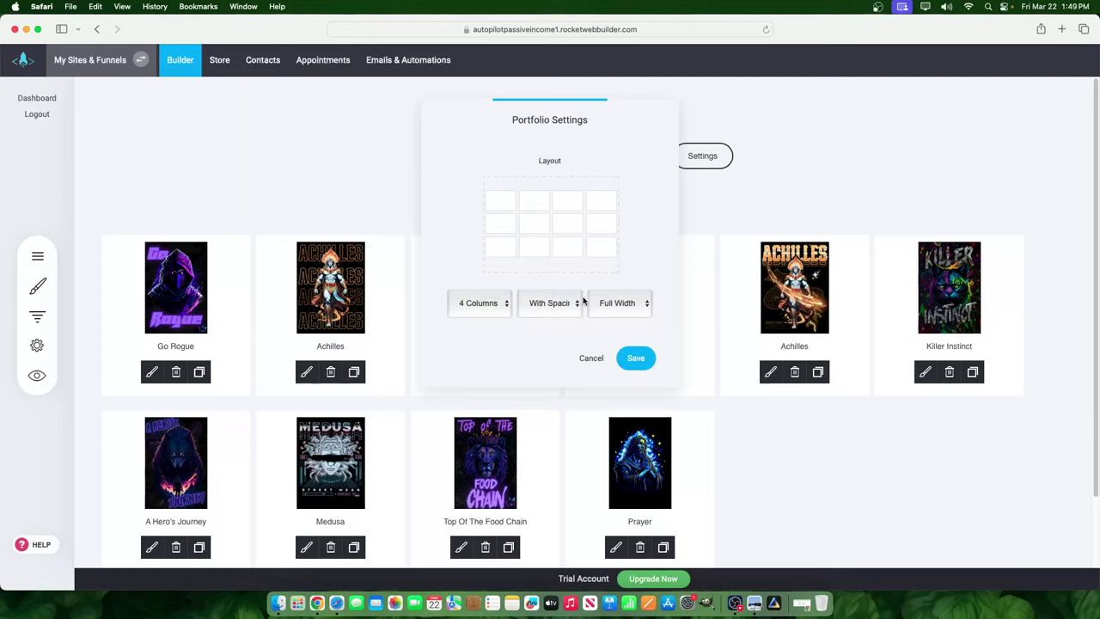
left_click(472, 306)
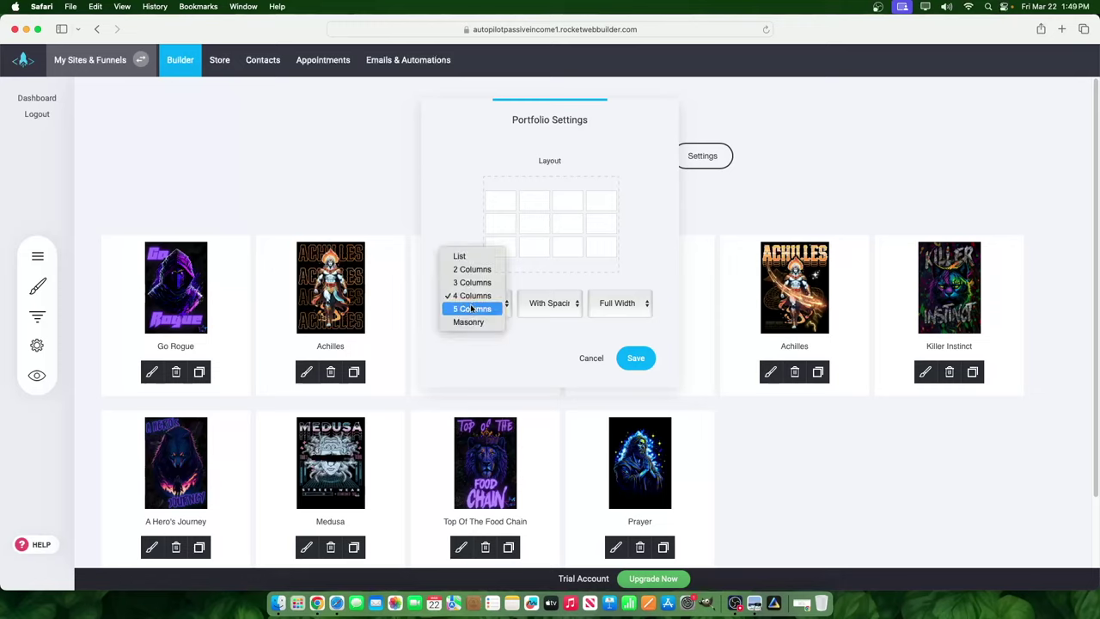
left_click(577, 267)
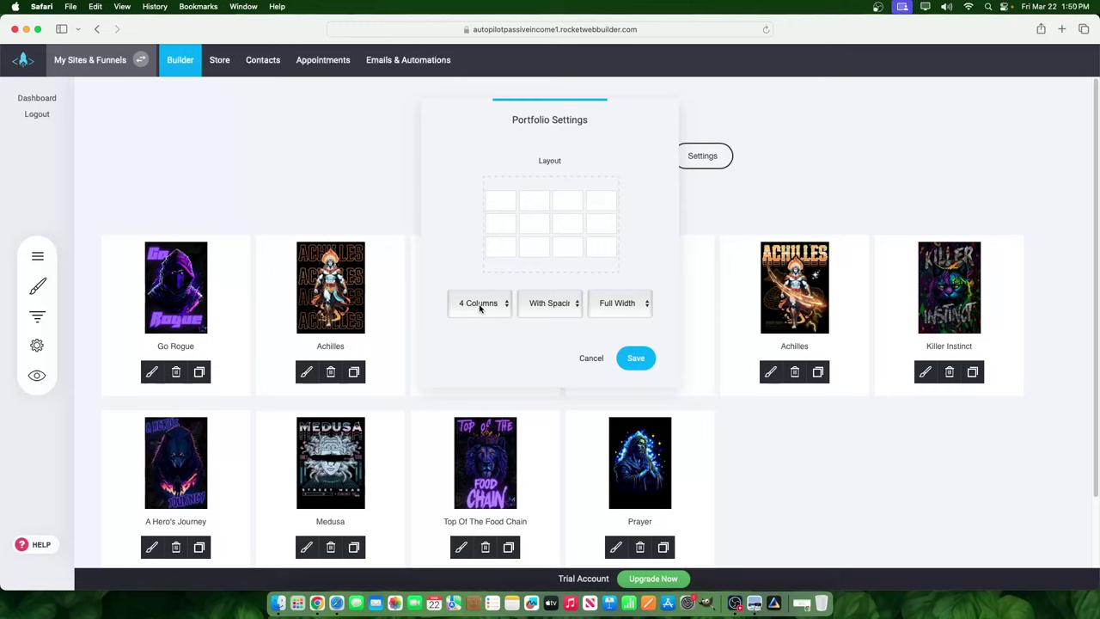
left_click(552, 304)
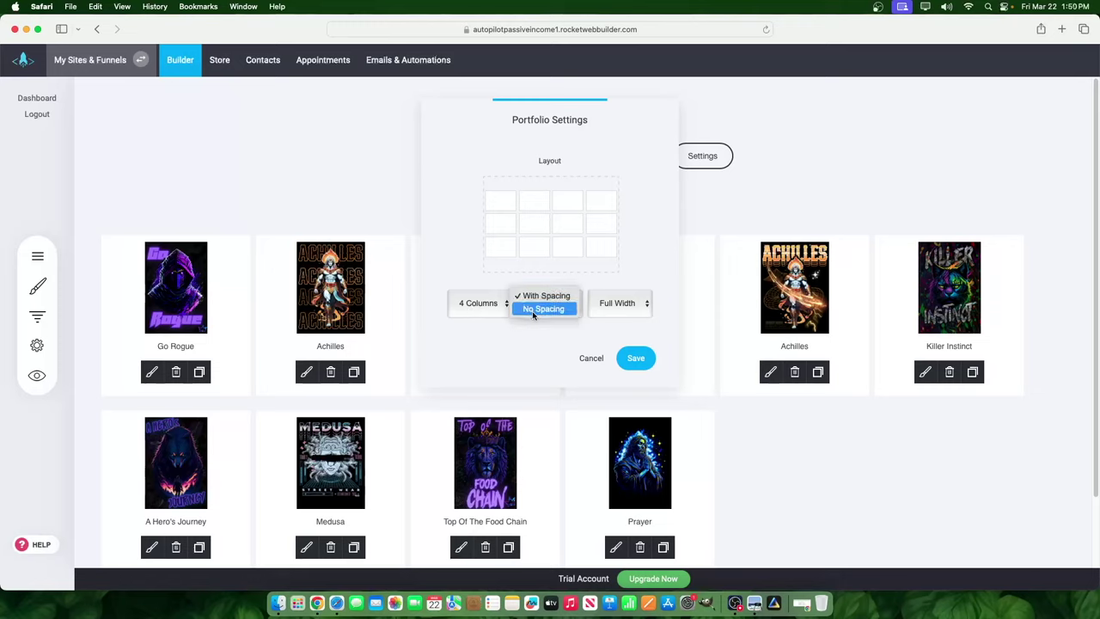
left_click(615, 314)
left_click(618, 309)
left_click(744, 209)
left_click(591, 358)
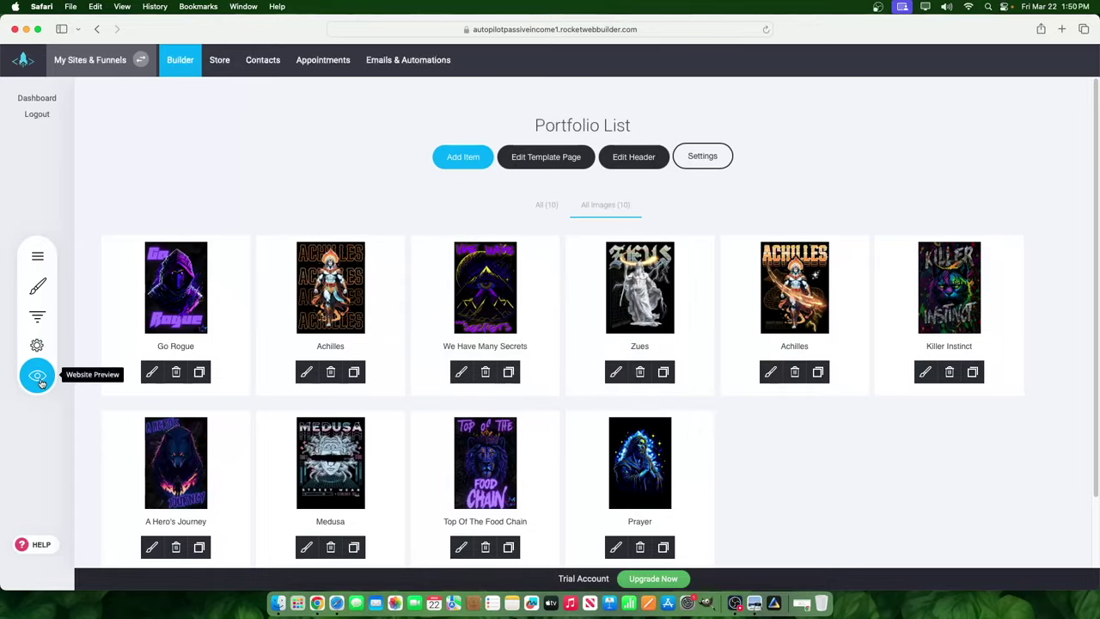
Preview the website to check how the gallery looks in its full-width layout, and return to the portfolio list
left_click(38, 377)
scroll(257, 395, "down", 3)
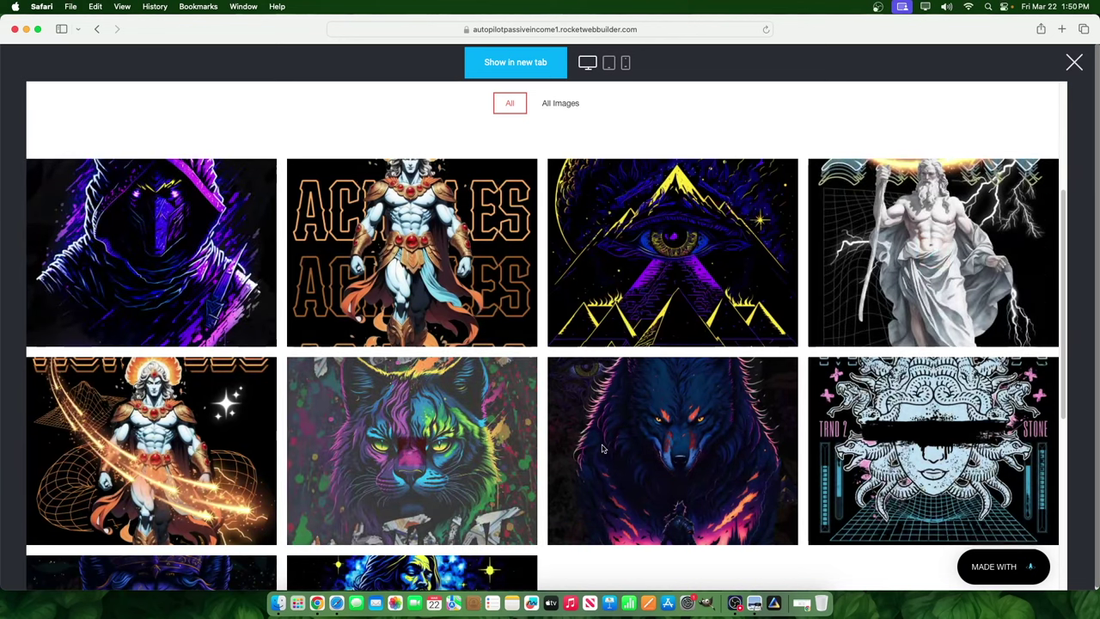
scroll(563, 412, "down", 1)
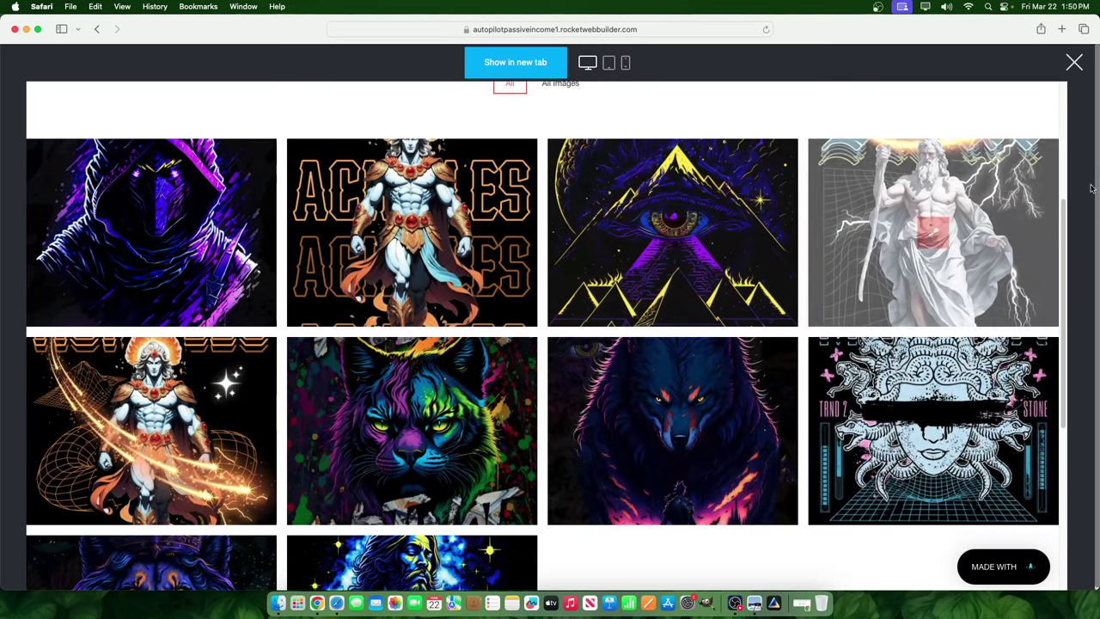
left_click(1075, 65)
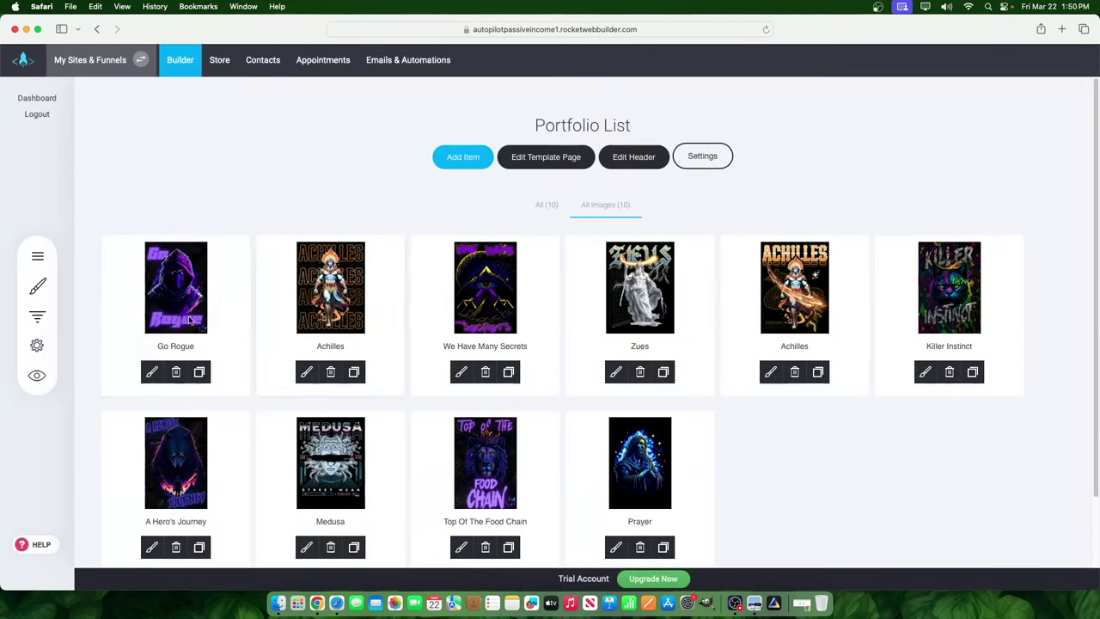
Set the portfolio layout width to Boxed and save the settings
left_click(702, 156)
left_click(619, 301)
left_click(608, 282)
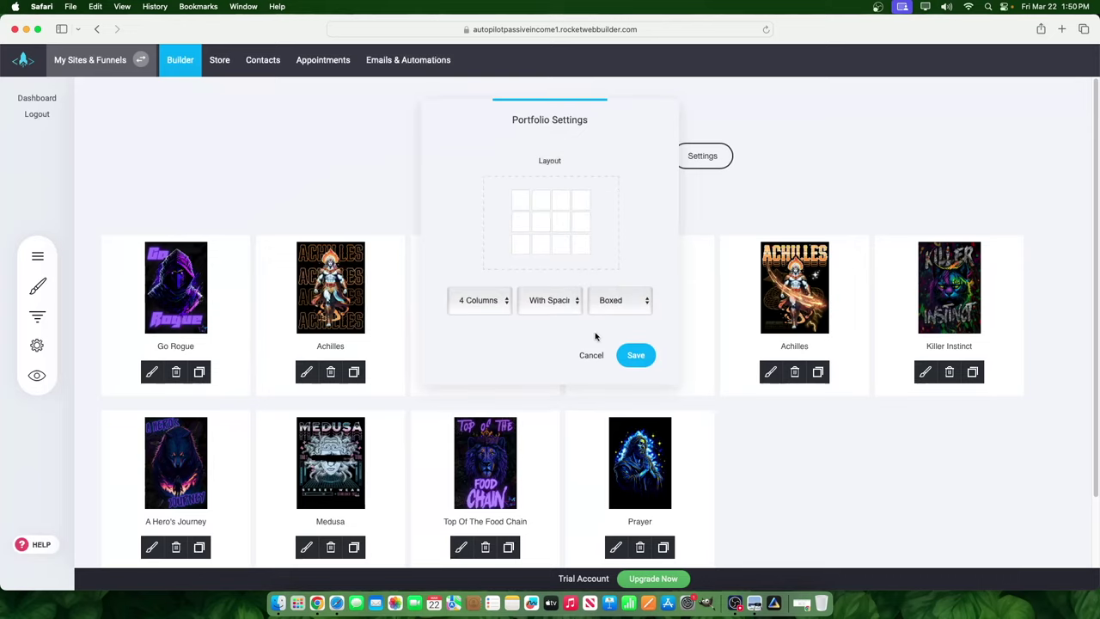
left_click(635, 356)
Preview the boxed gallery layout on the website and return to the portfolio list
left_click(37, 375)
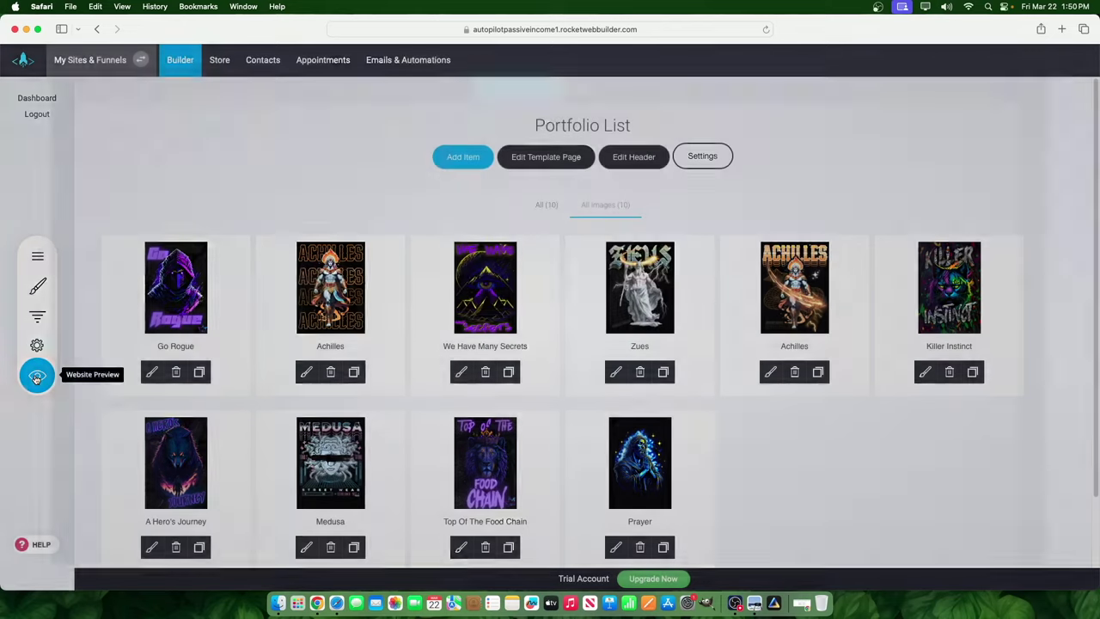
scroll(569, 362, "down", 2)
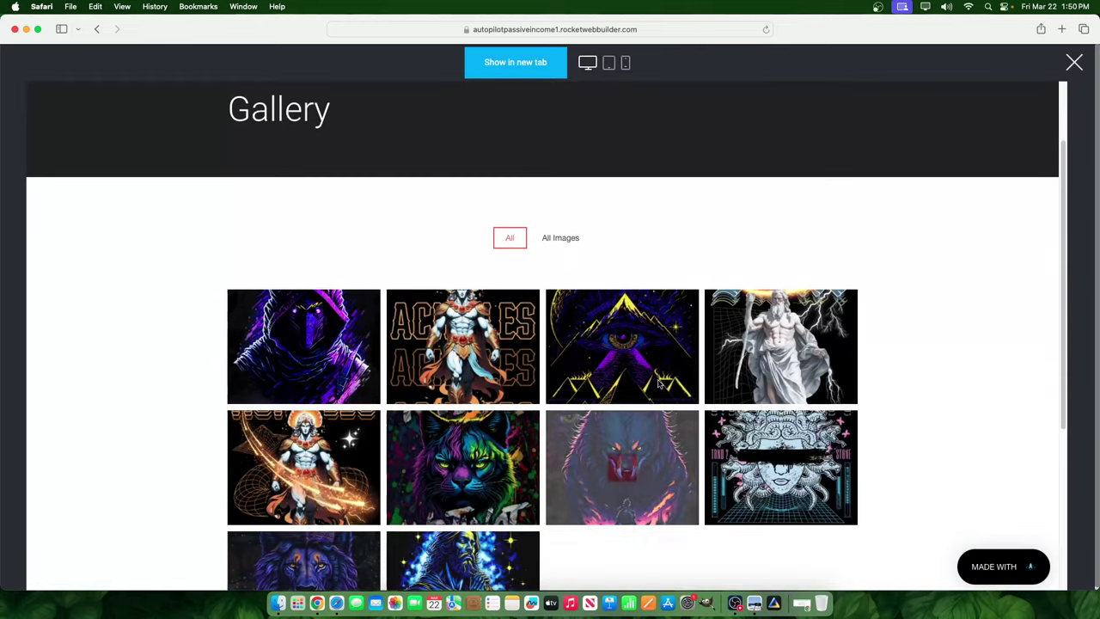
scroll(729, 402, "down", 3)
scroll(740, 399, "up", 3)
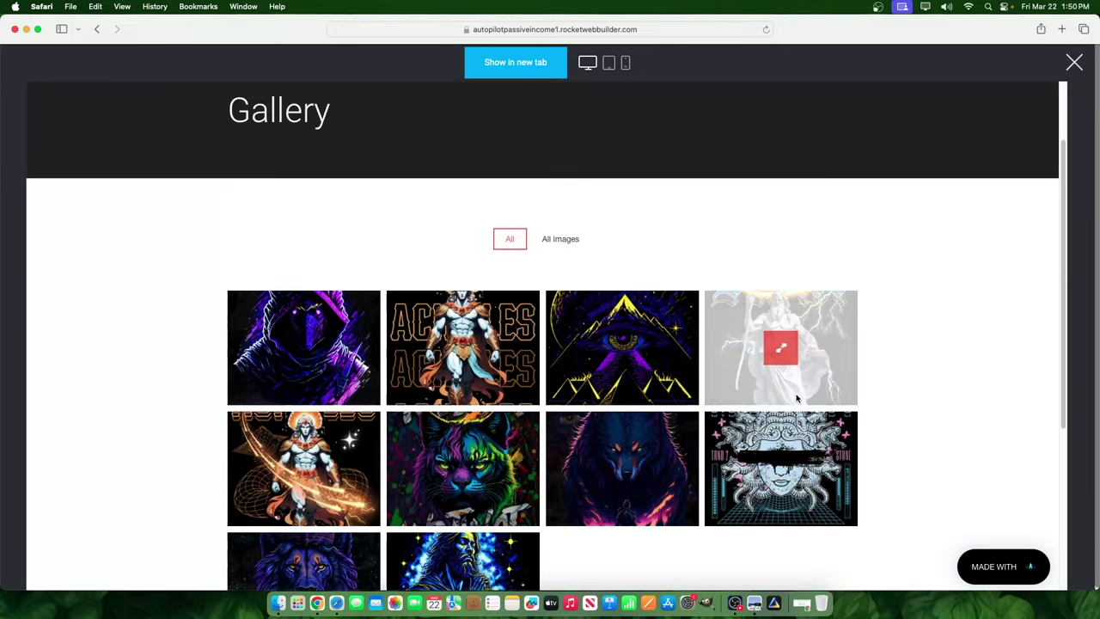
left_click(1074, 61)
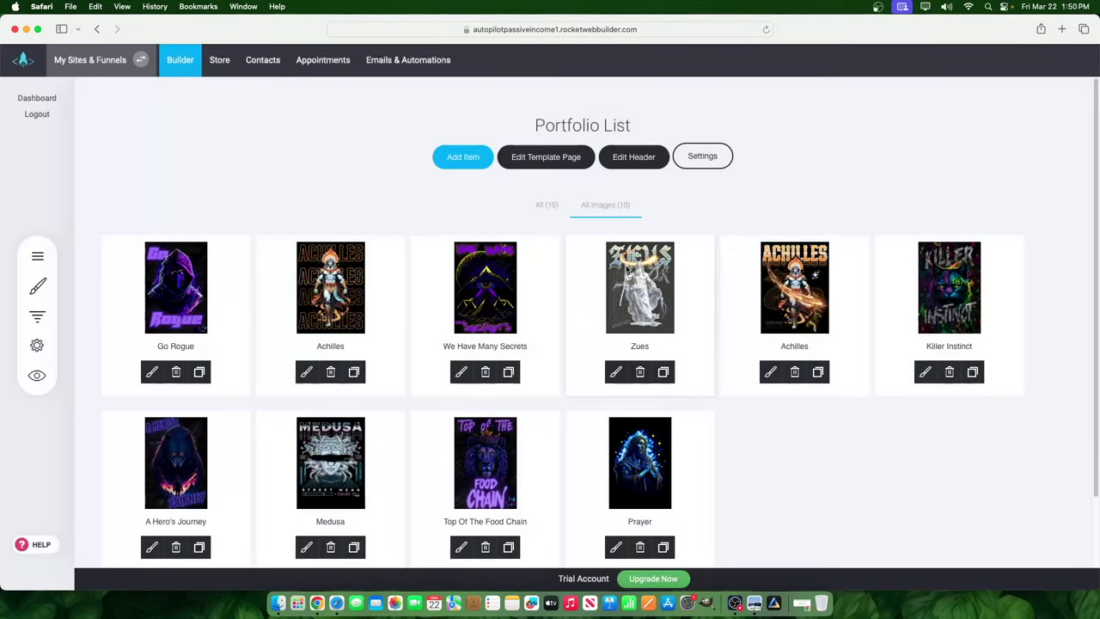
Set the portfolio layout width to Full Width and save the settings
left_click(703, 156)
left_click(630, 300)
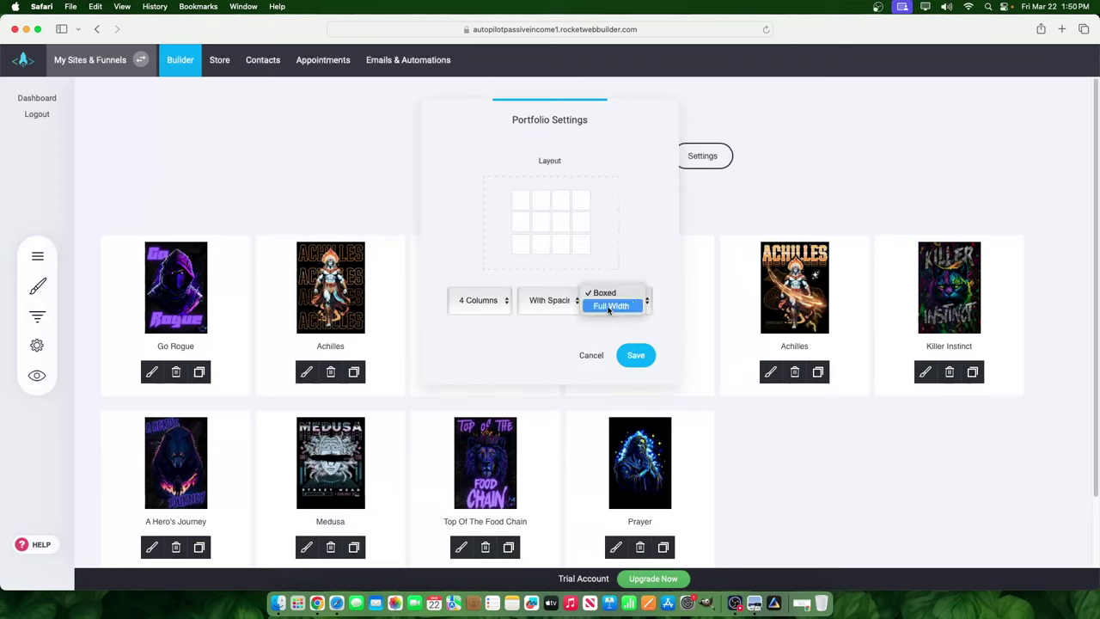
left_click(614, 307)
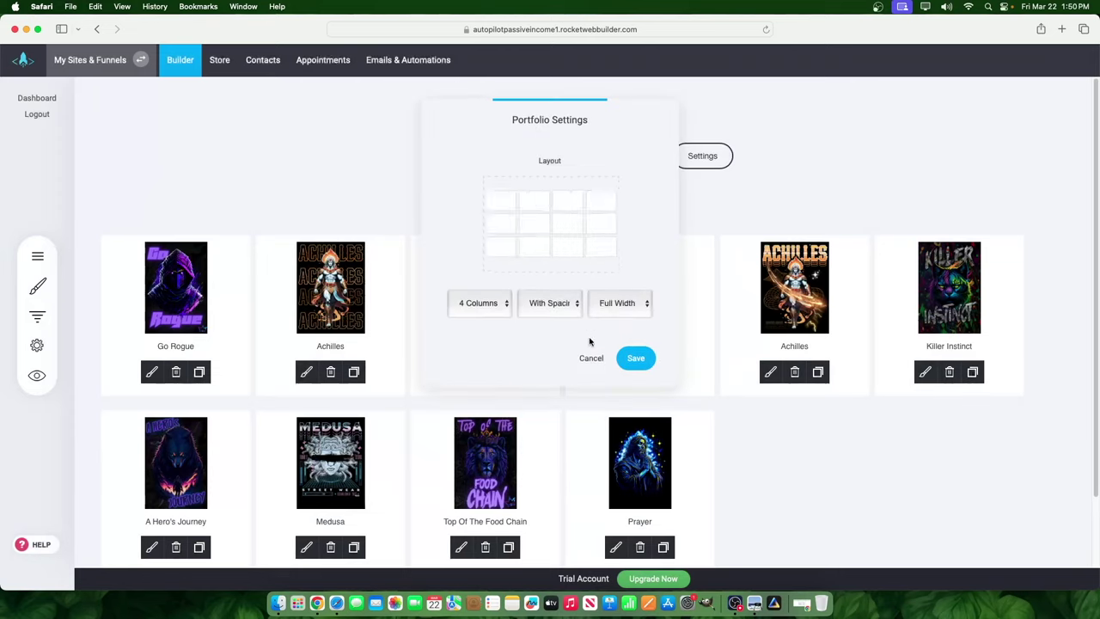
left_click(633, 358)
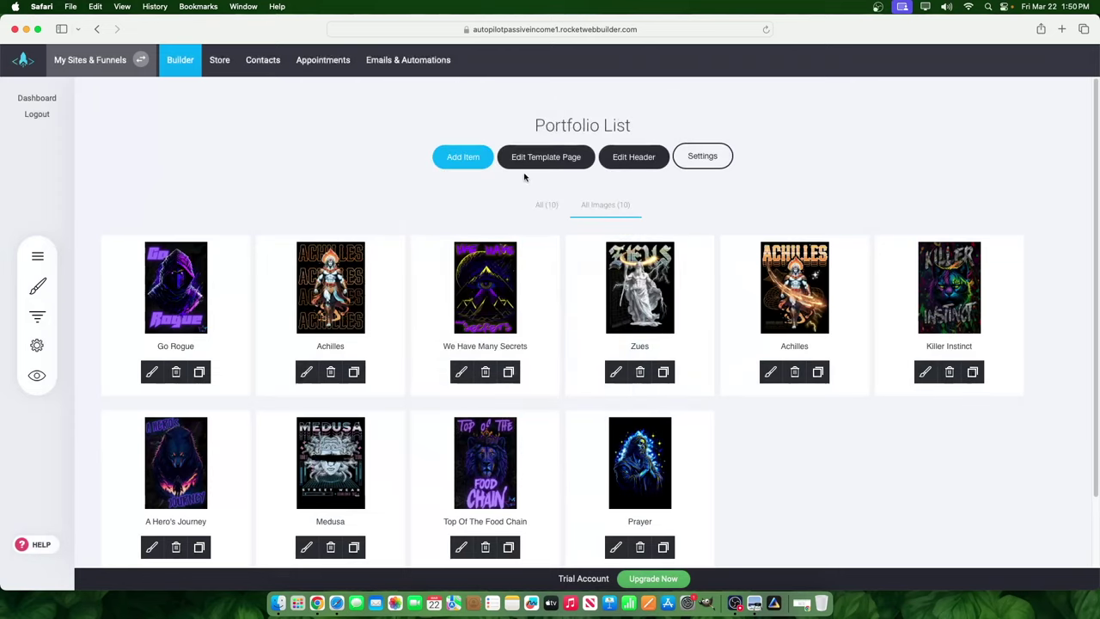
Open the portfolio's template page and look through its sample project layout
left_click(572, 158)
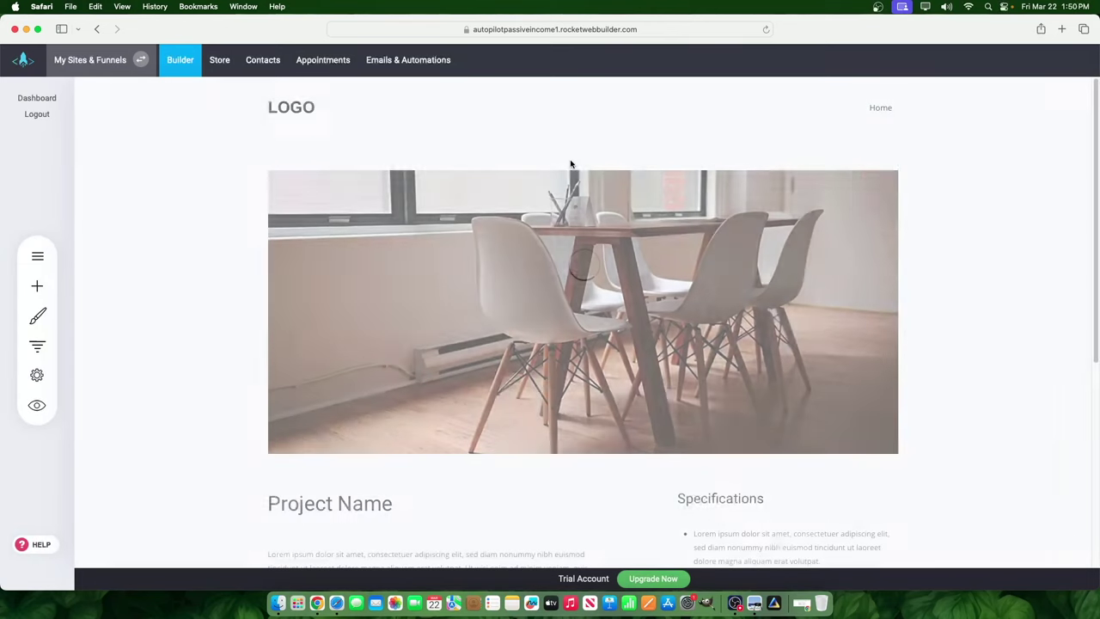
scroll(645, 257, "down", 5)
scroll(611, 359, "up", 5)
Return to the portfolio list and open the text of its Gallery header for editing
left_click(19, 260)
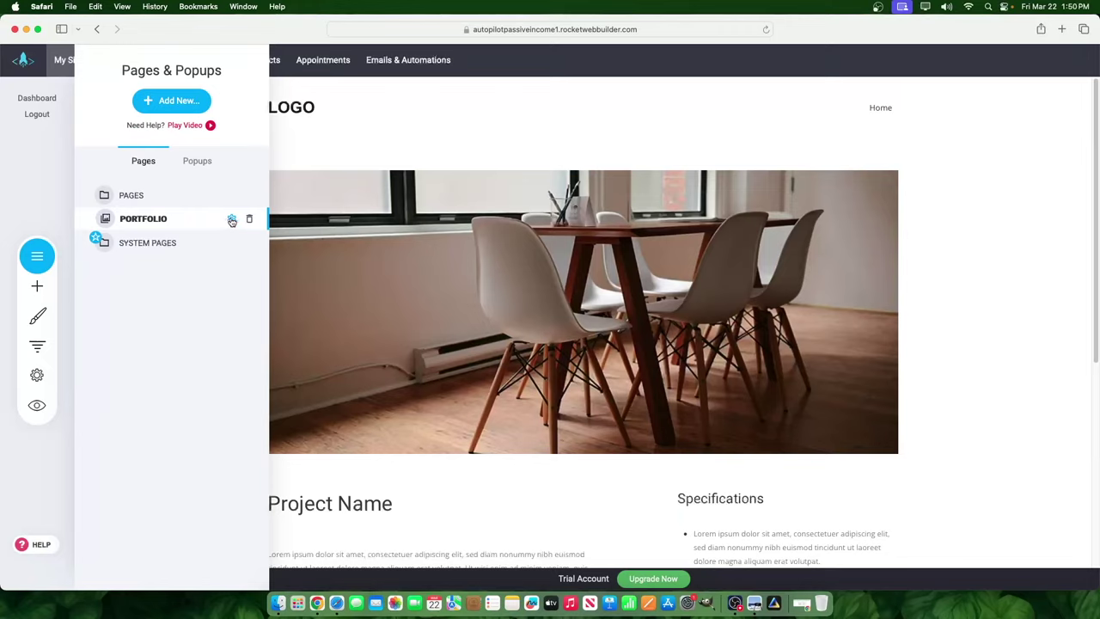
left_click(194, 221)
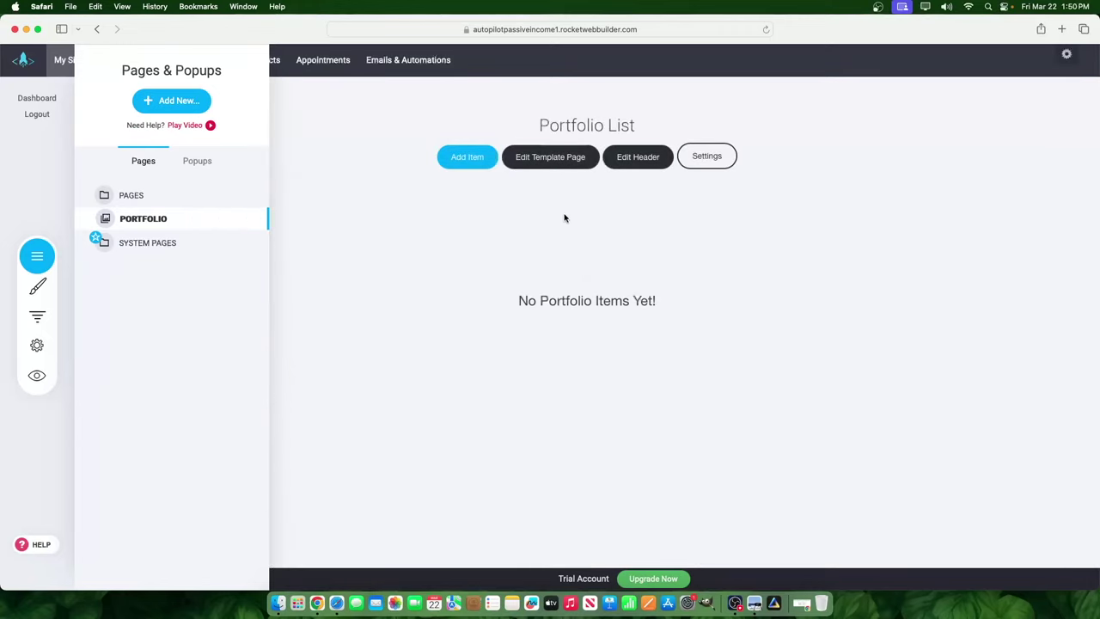
left_click(656, 158)
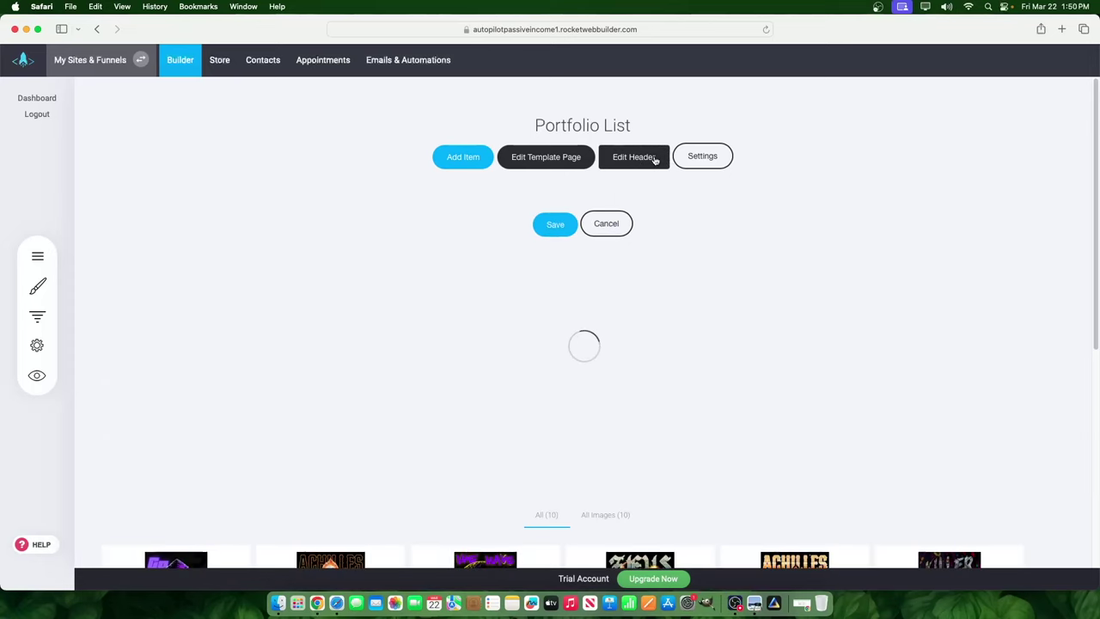
scroll(799, 378, "down", 3)
scroll(799, 378, "up", 5)
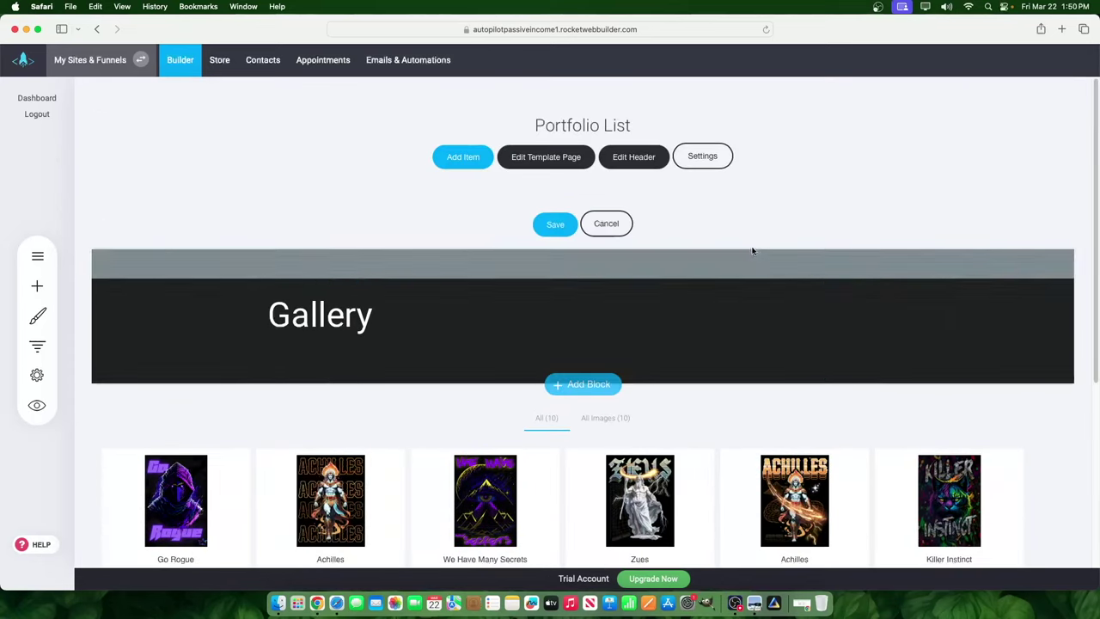
left_click(352, 317)
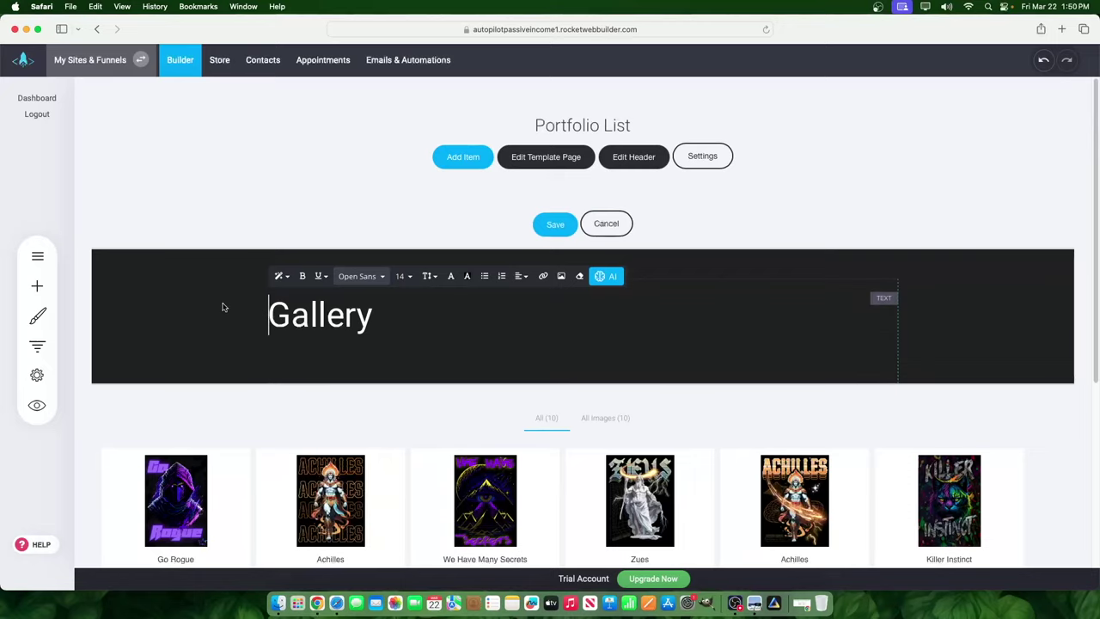
Preview the website to check the Gallery header above the images, and return to the editor
left_click(36, 404)
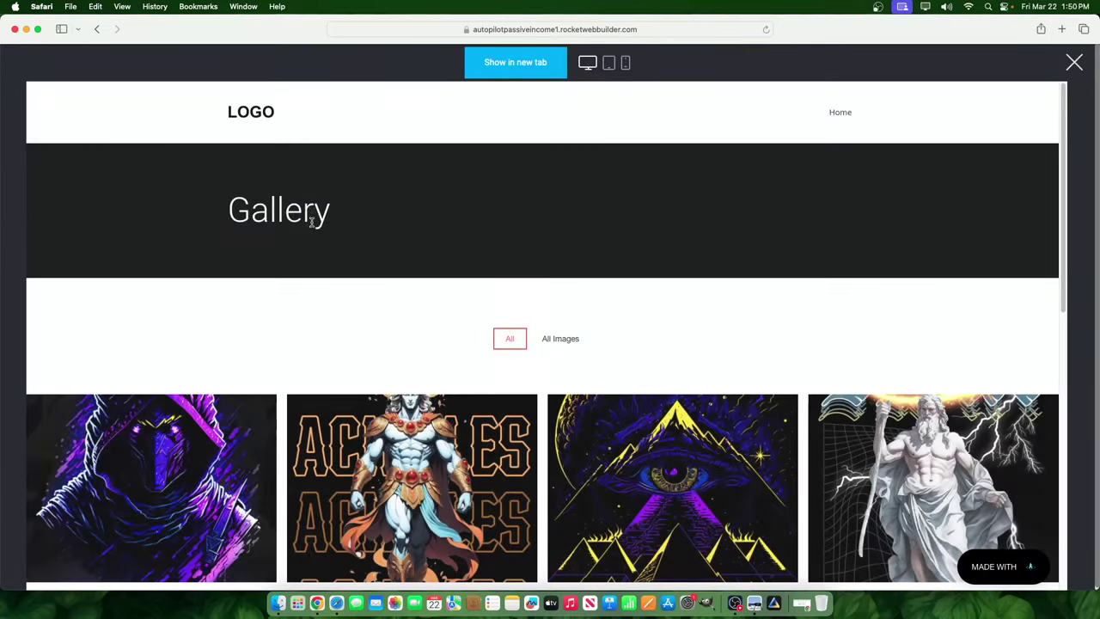
left_click_drag(206, 187, 383, 201)
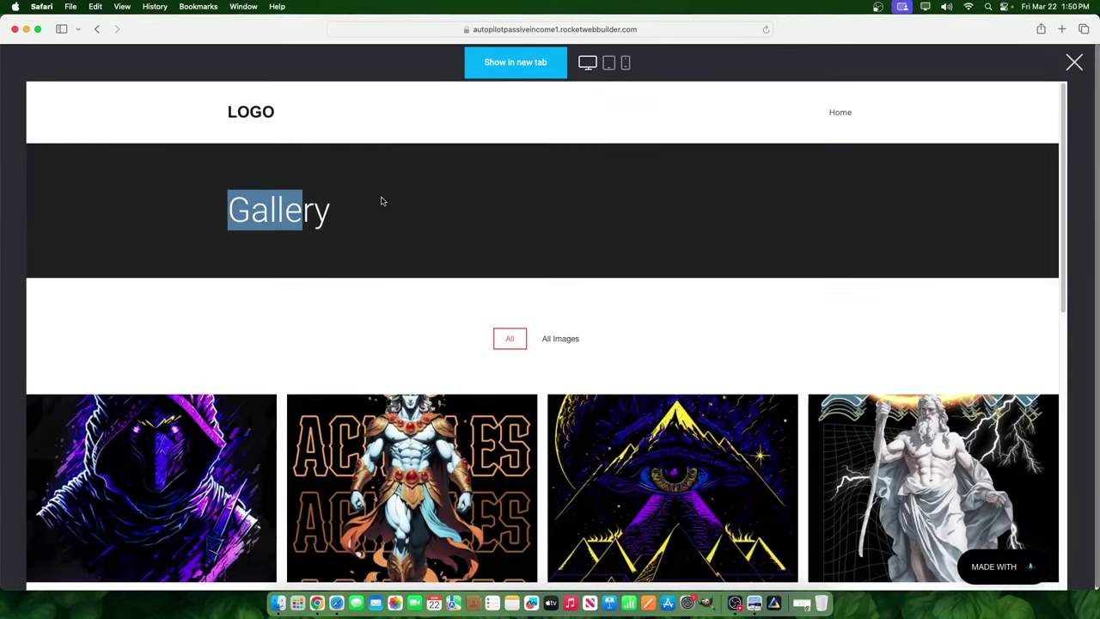
left_click(1074, 62)
Replace the header text "Gallery" with "Portfolio", look through the available fonts and save the header
left_click(386, 321)
left_click_drag(386, 321, 223, 321)
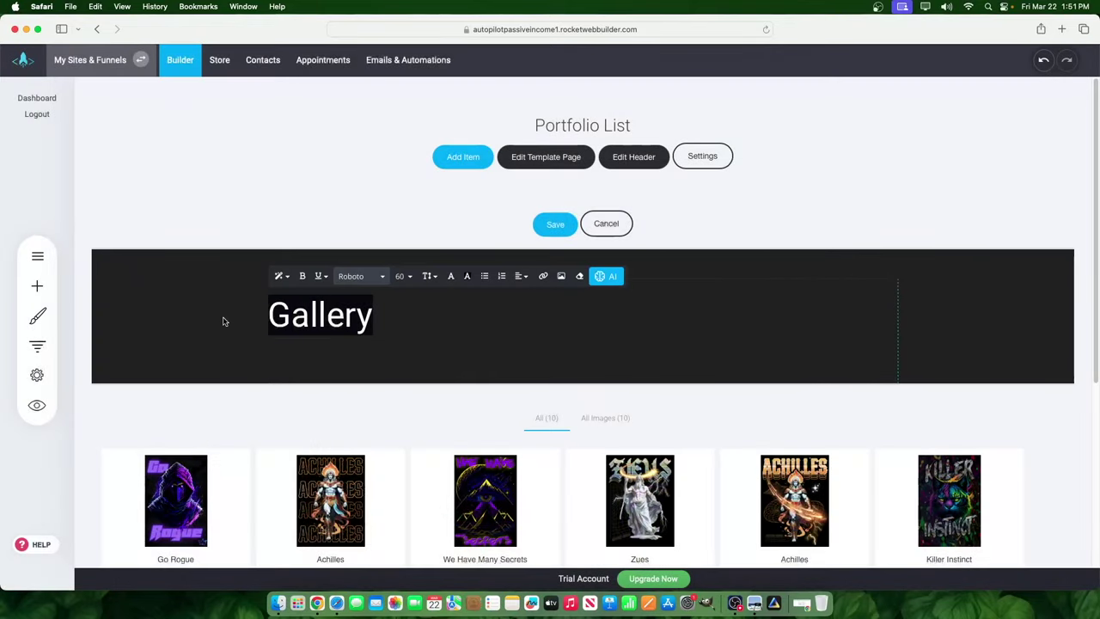
type("Portfolio")
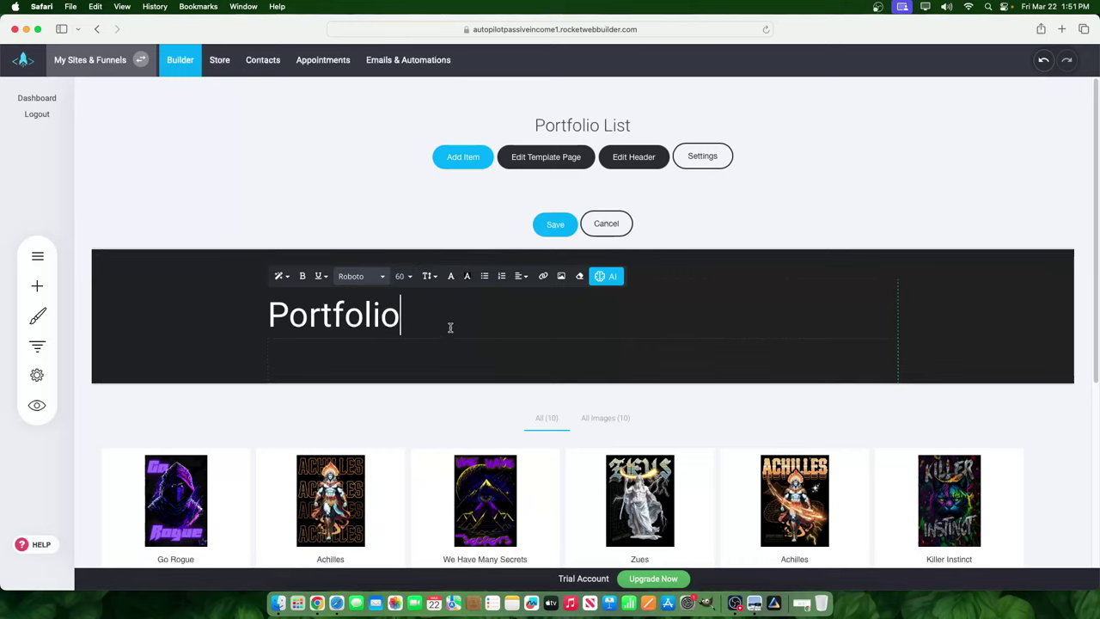
left_click_drag(449, 326, 243, 332)
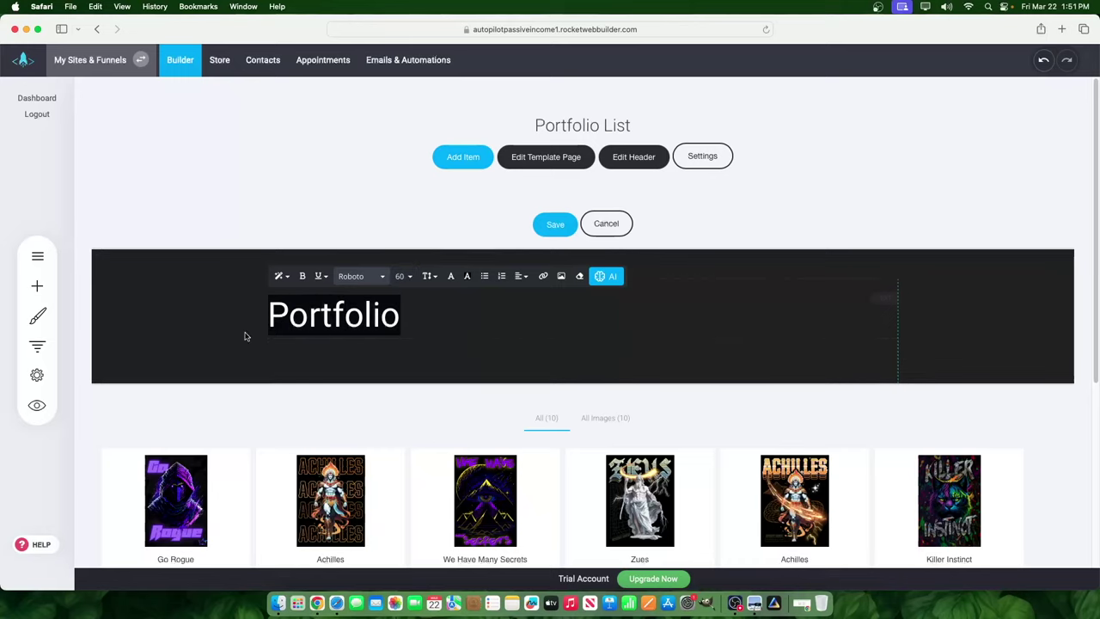
left_click(366, 276)
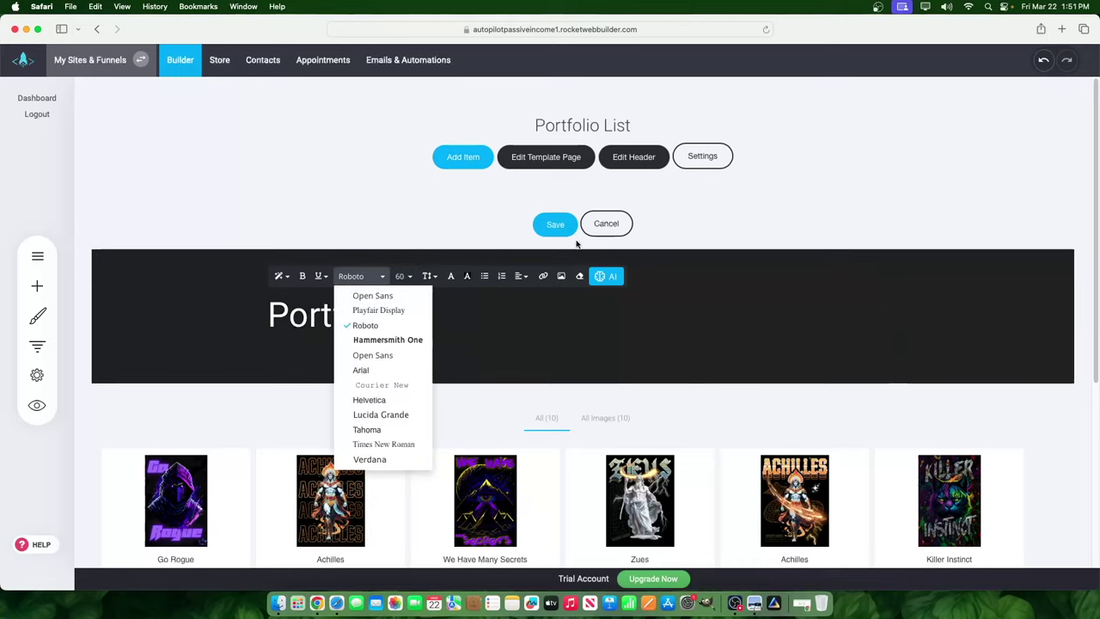
left_click(542, 224)
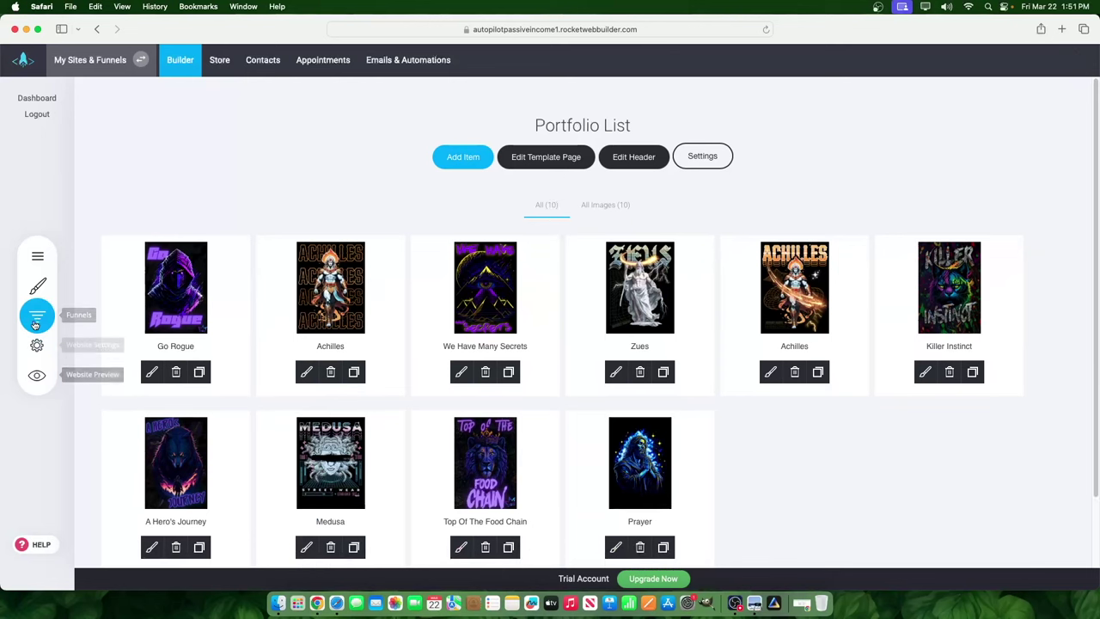
Add the Google font Mochiy Pop P One to the website's global fonts
left_click(41, 290)
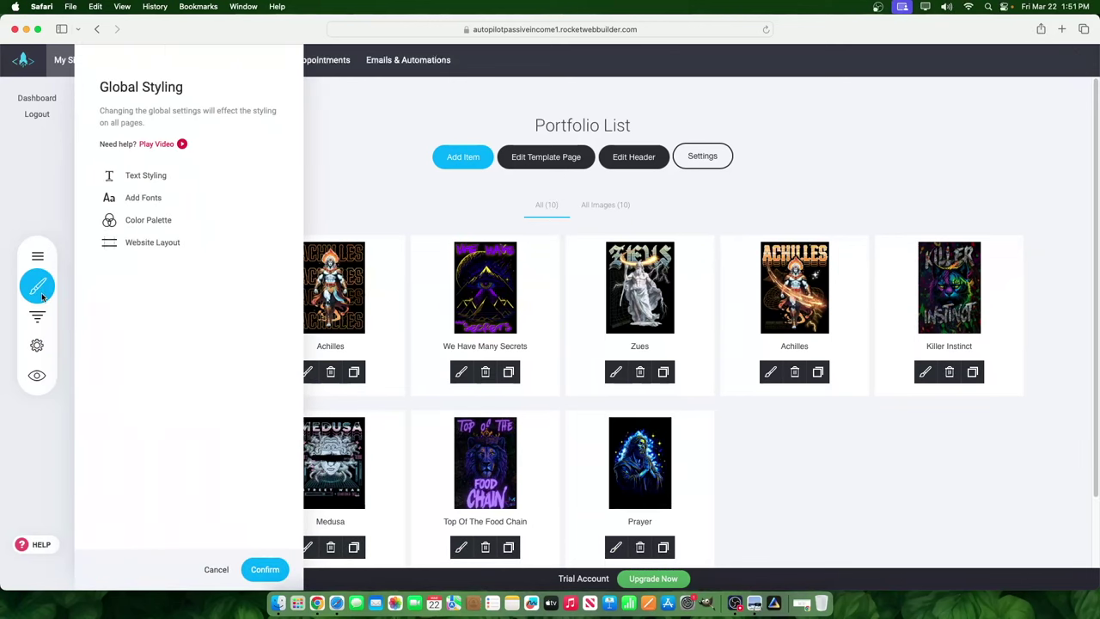
left_click(139, 200)
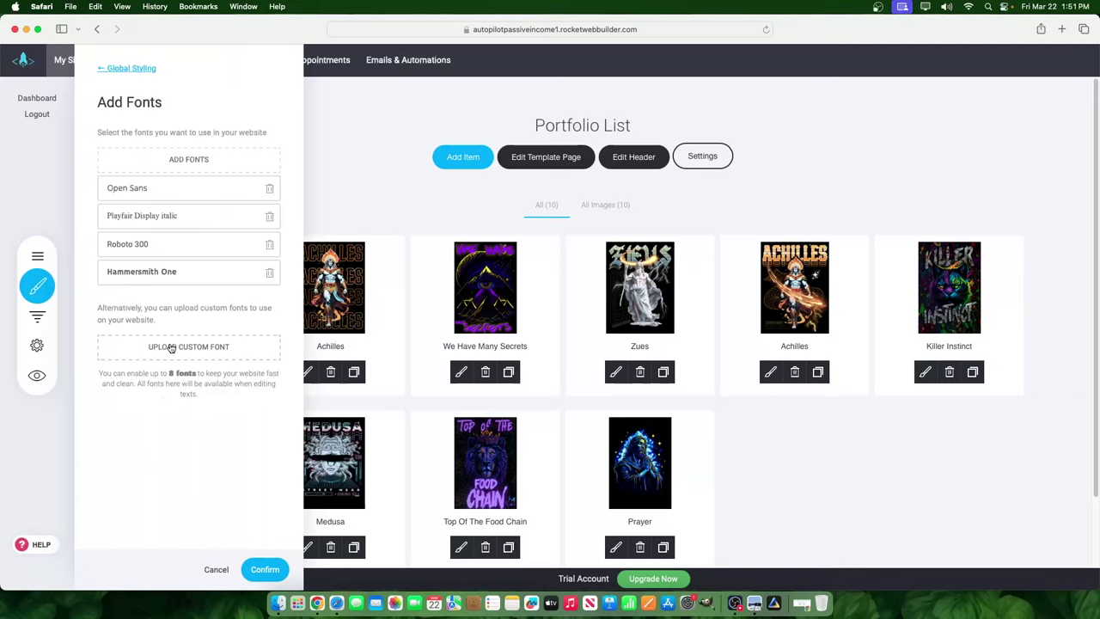
left_click(183, 159)
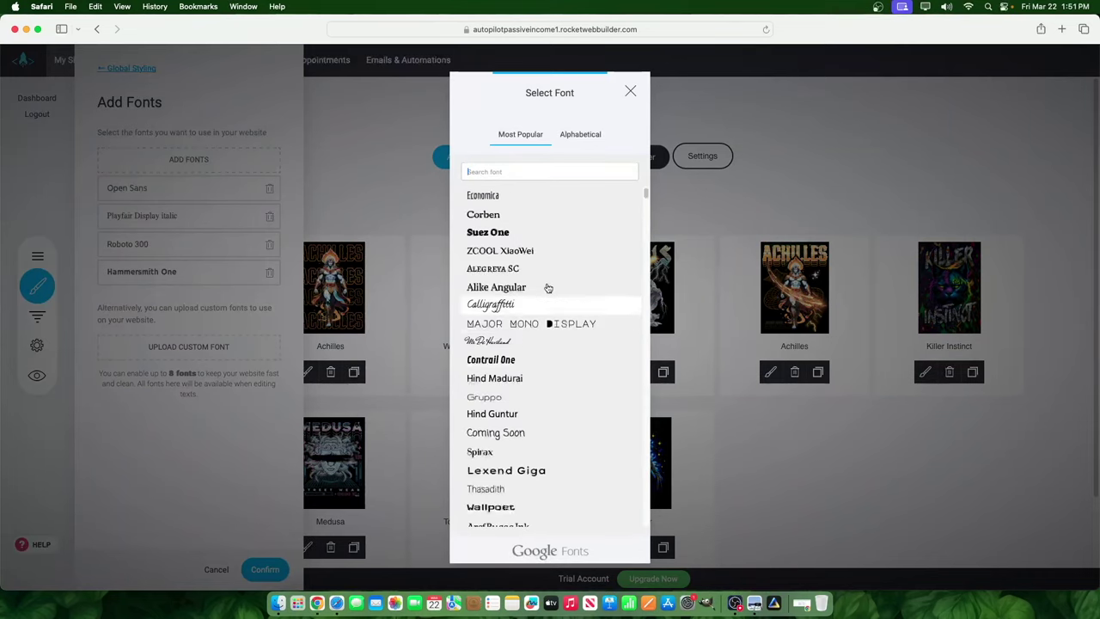
scroll(551, 259, "down", 10)
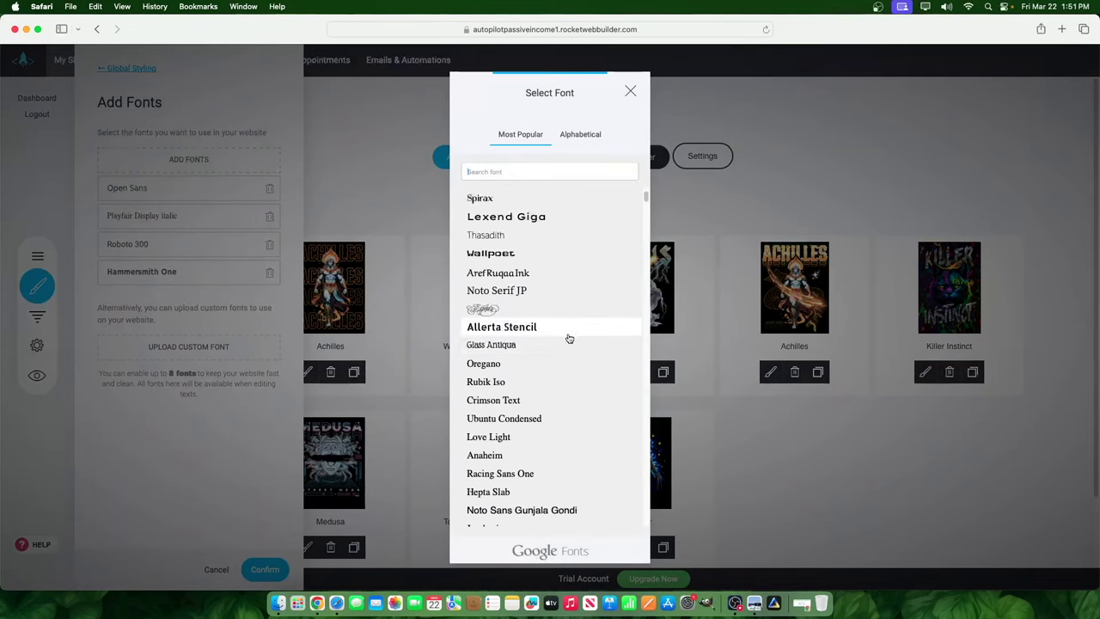
scroll(518, 425, "down", 1)
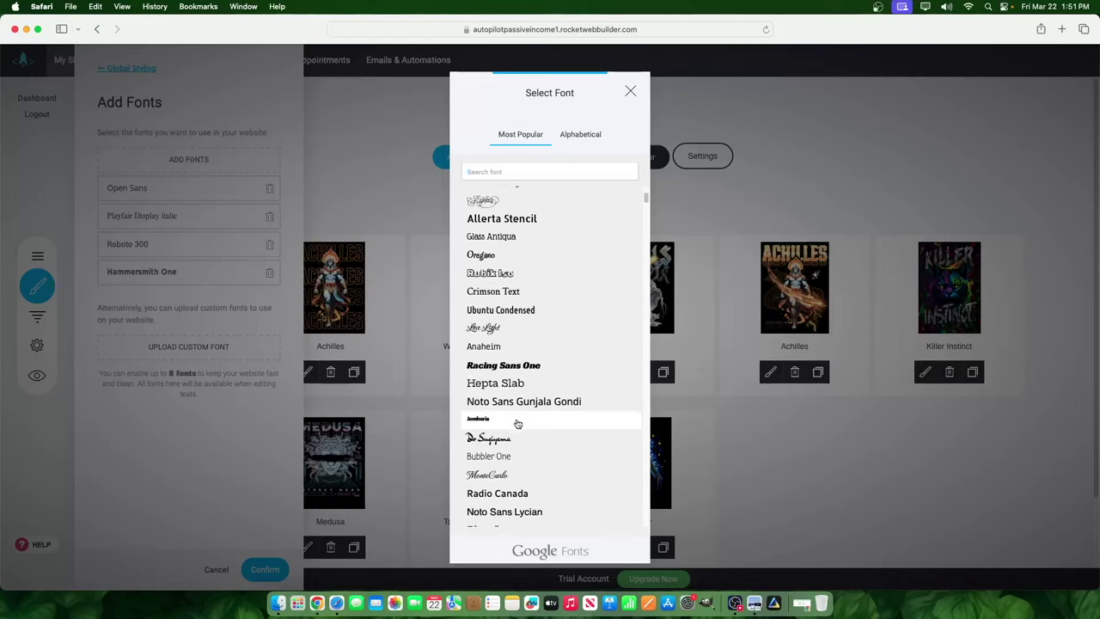
scroll(554, 422, "down", 5)
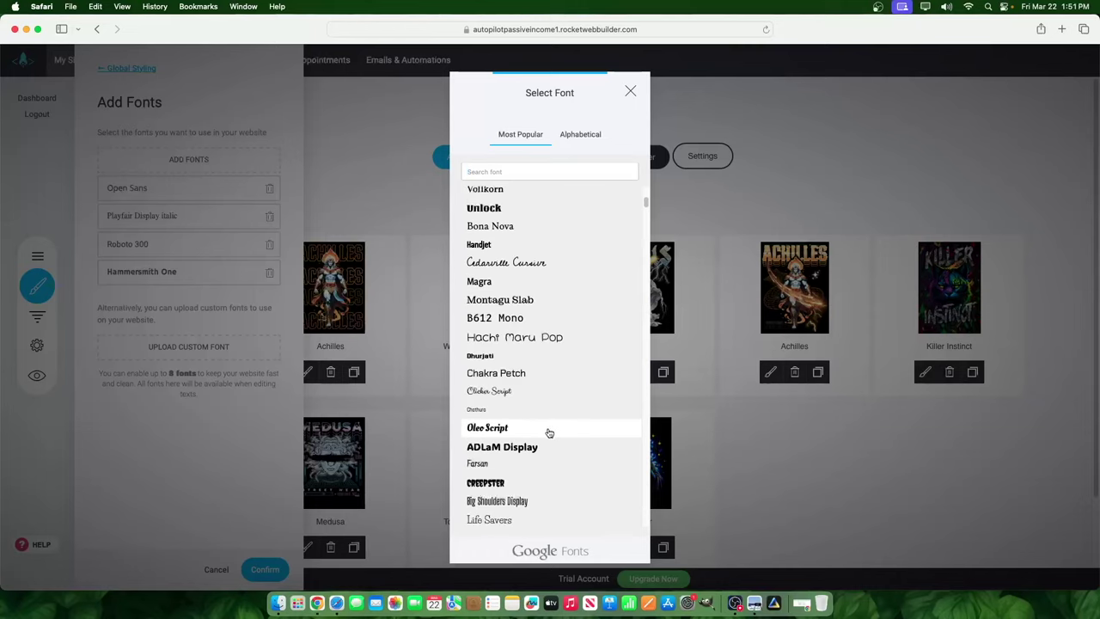
scroll(538, 481, "down", 5)
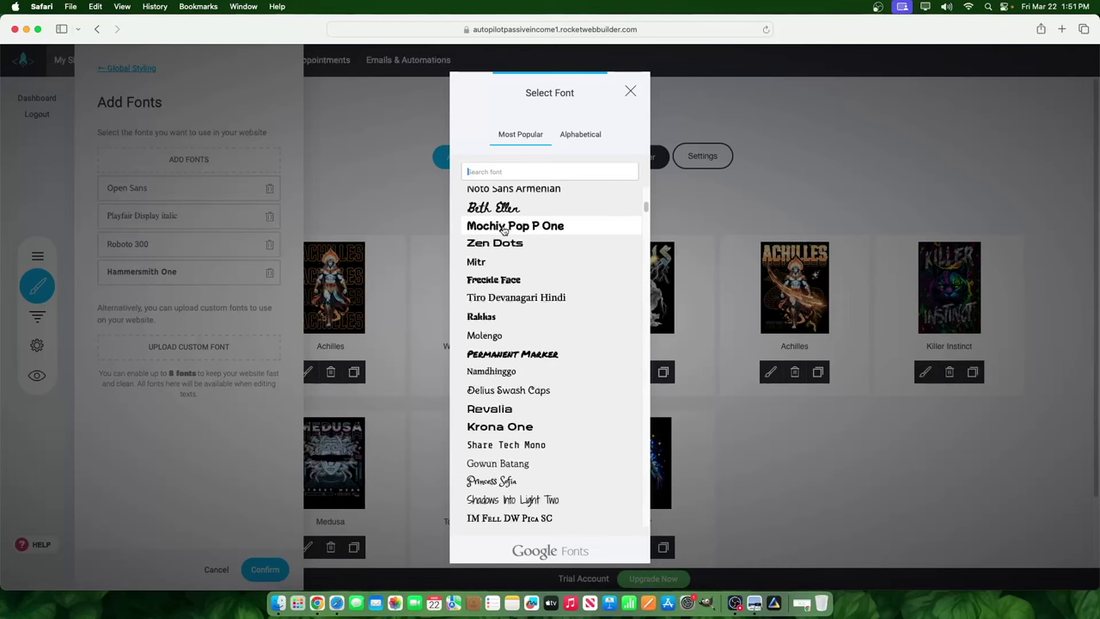
left_click(533, 227)
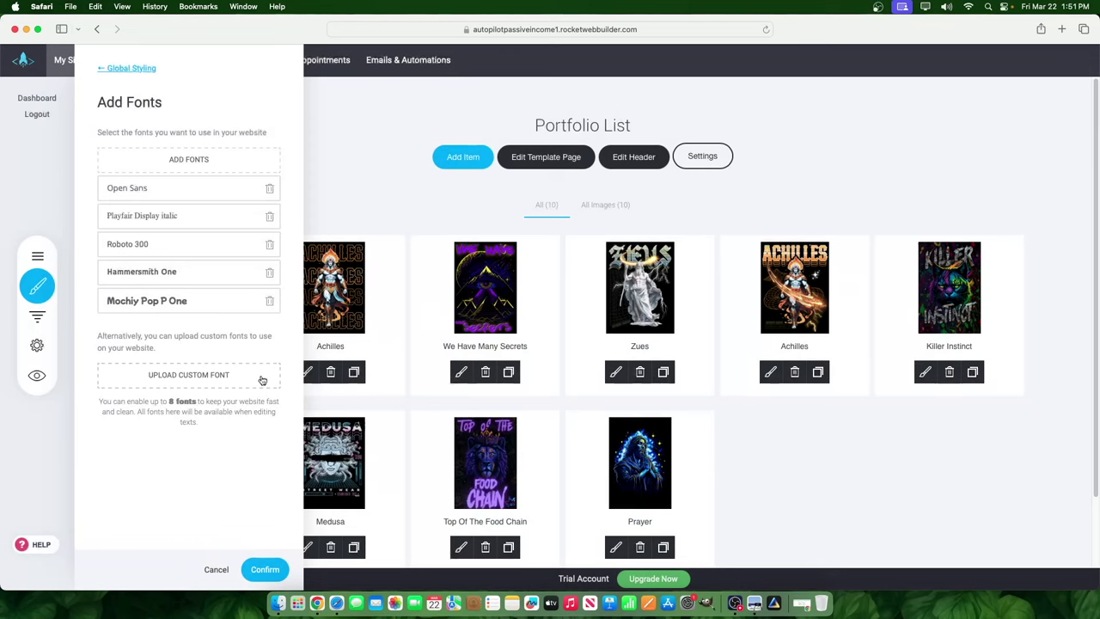
Start a new custom font, open the file manager for its OTF/TTF file, and locate Starborn.otf in Finder
left_click(189, 380)
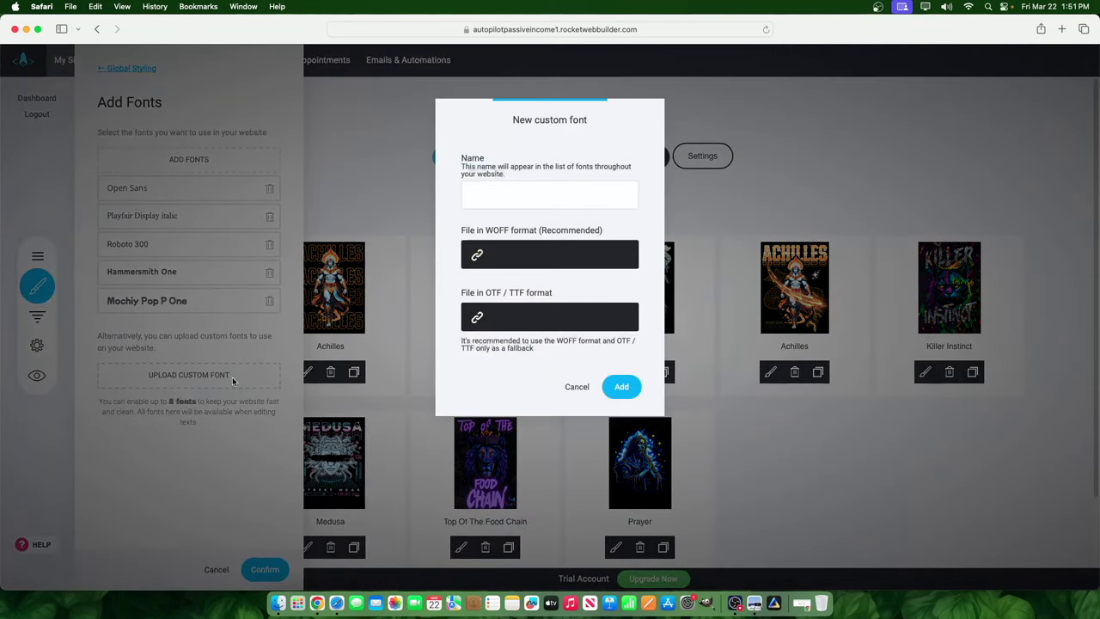
left_click_drag(475, 292, 552, 294)
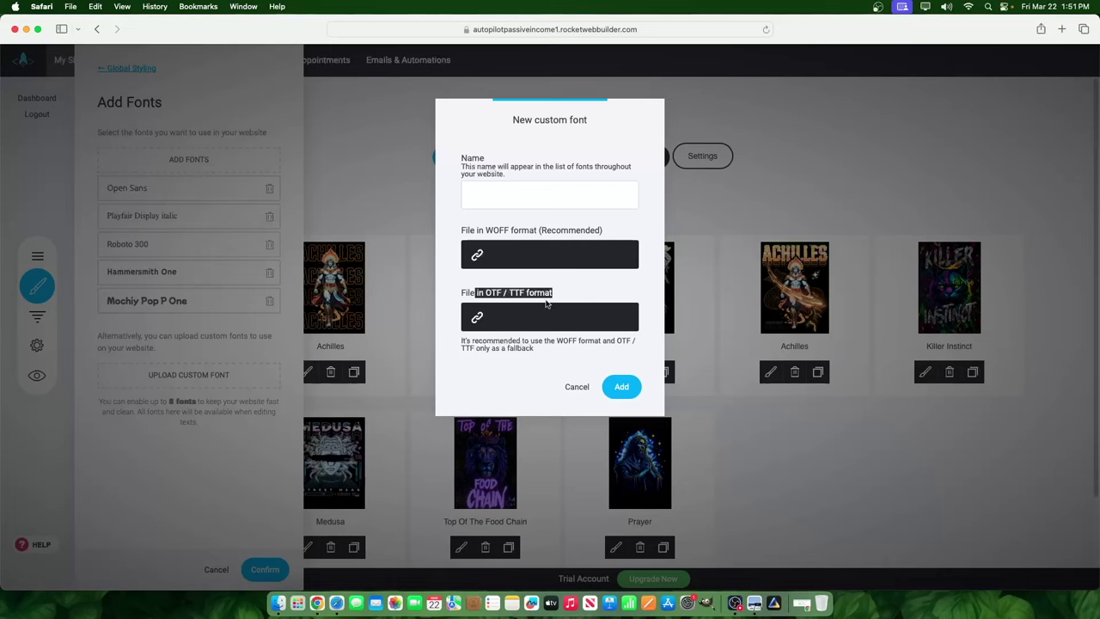
left_click(492, 319)
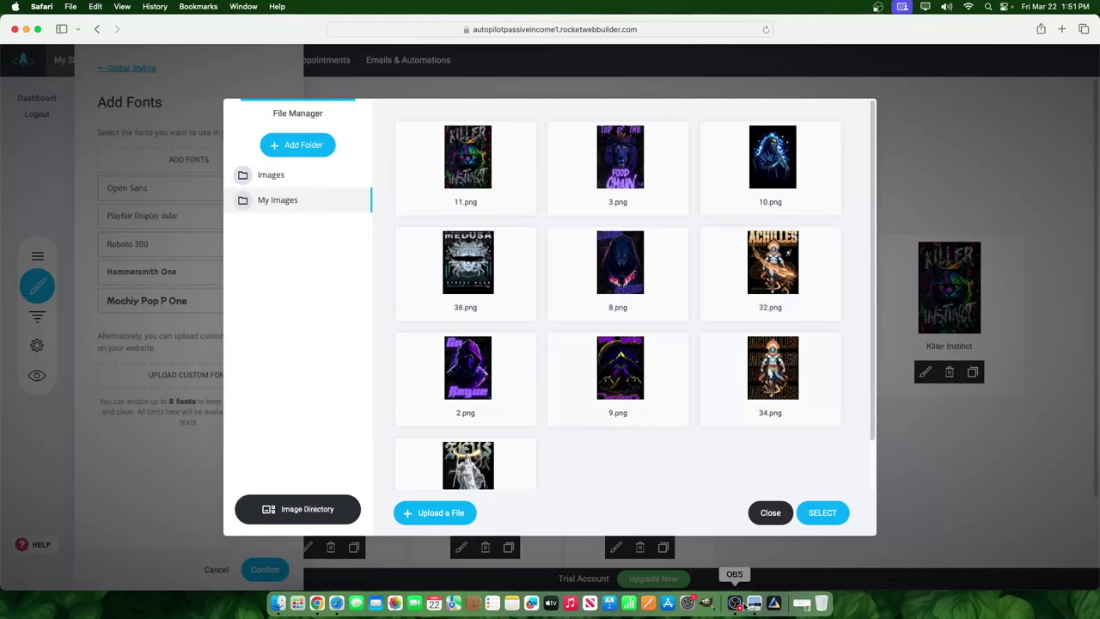
left_click(741, 603)
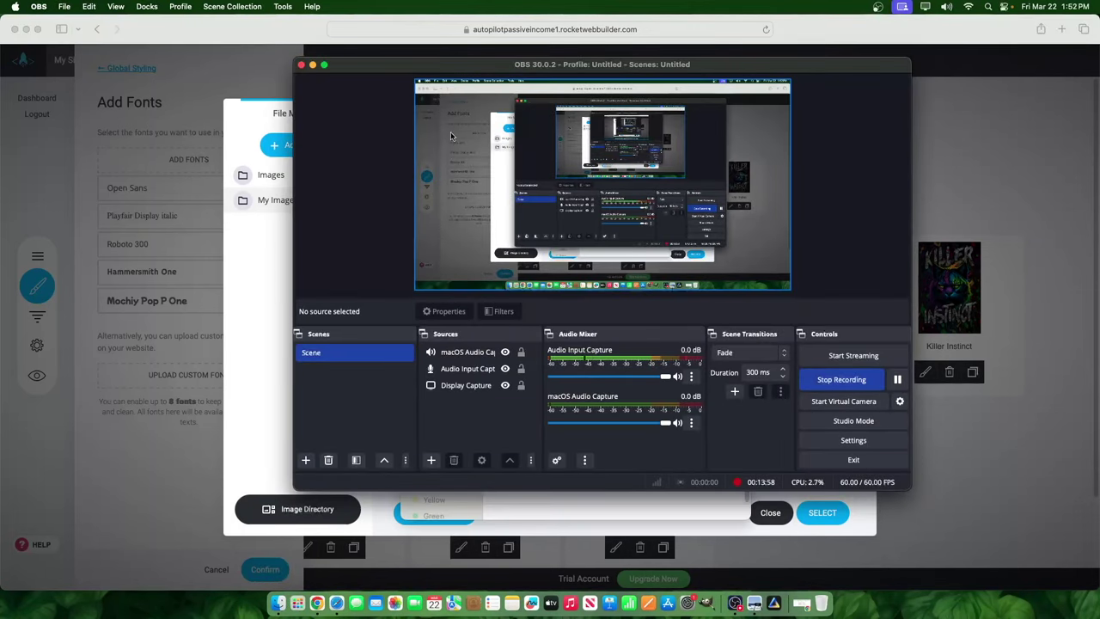
left_click(313, 65)
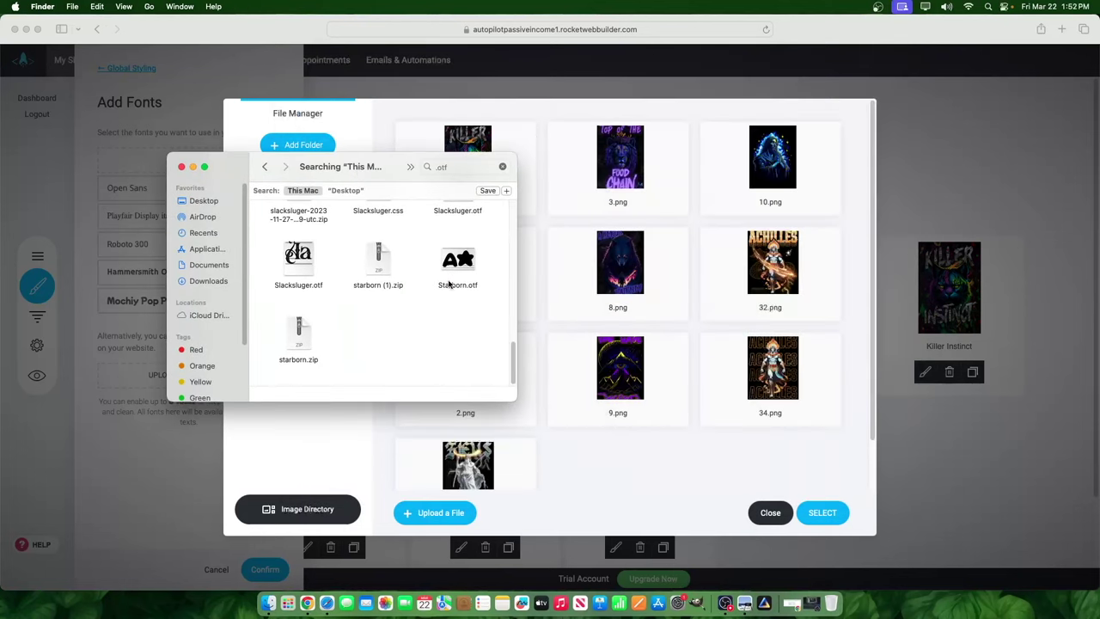
left_click(471, 260)
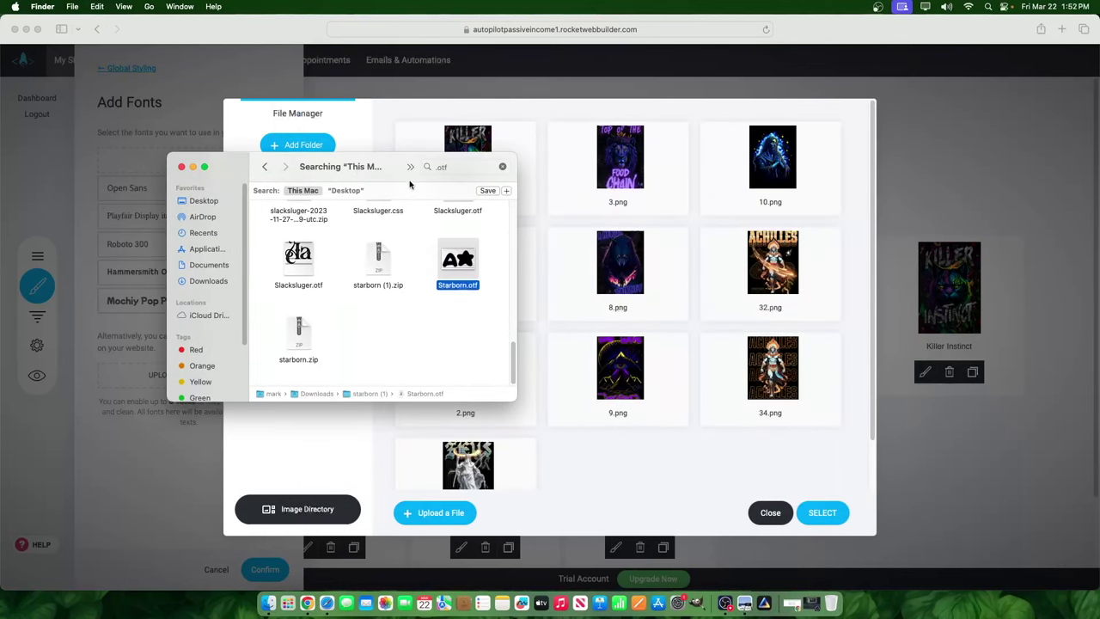
left_click_drag(382, 167, 506, 167)
Create a new folder named Fonts in the website's file manager
left_click(297, 146)
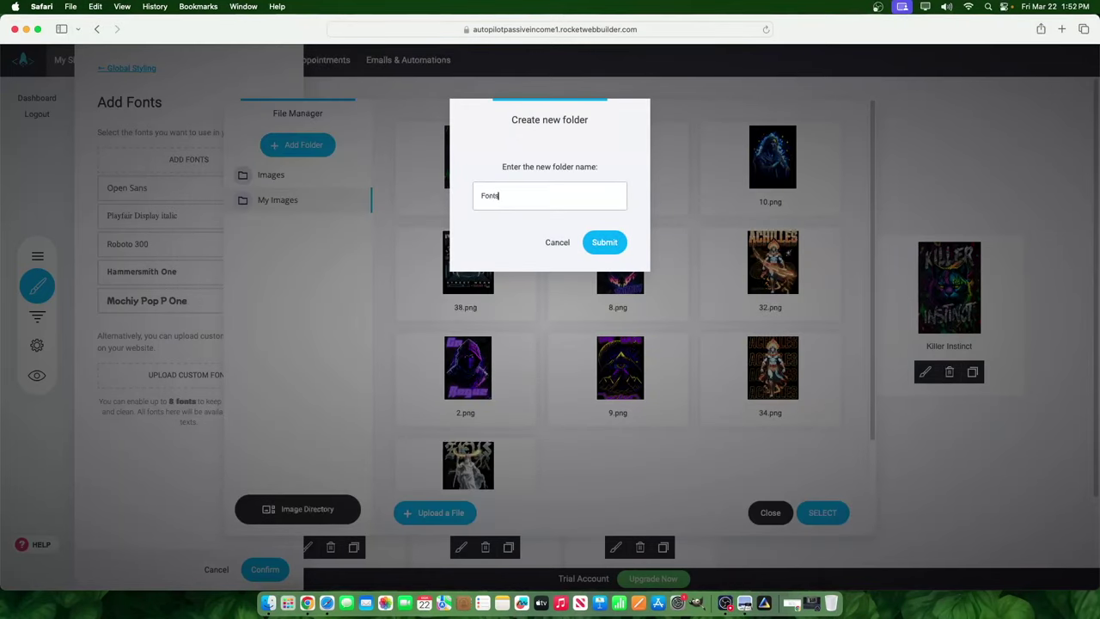
type("Fonts")
left_click(604, 242)
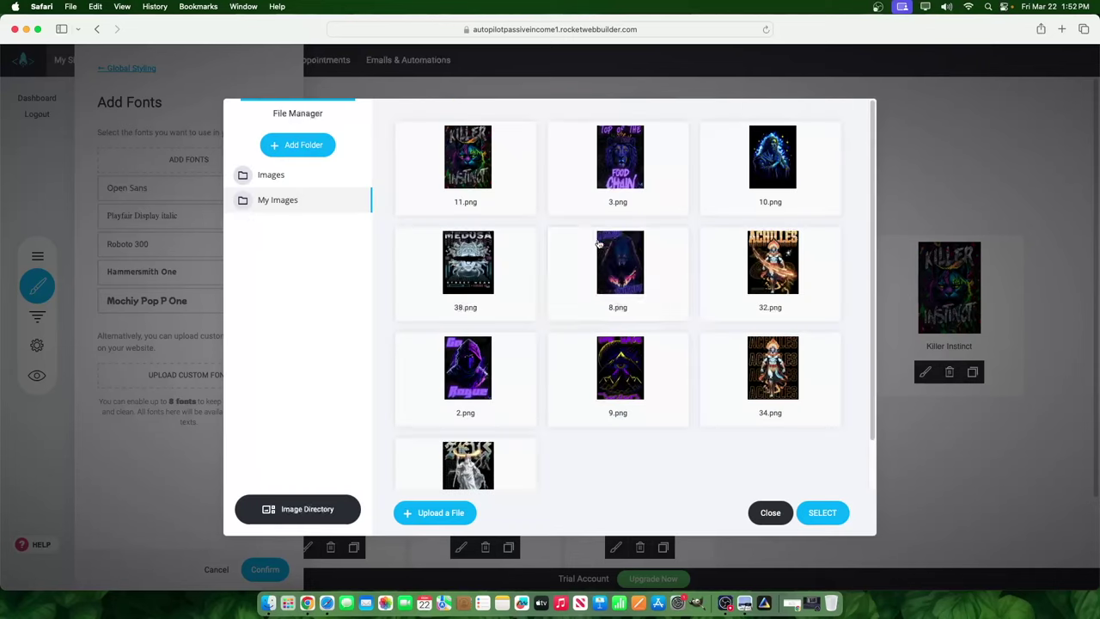
Upload Starborn.otf from Finder into the Fonts folder and add it as a custom font for the website
left_click(269, 604)
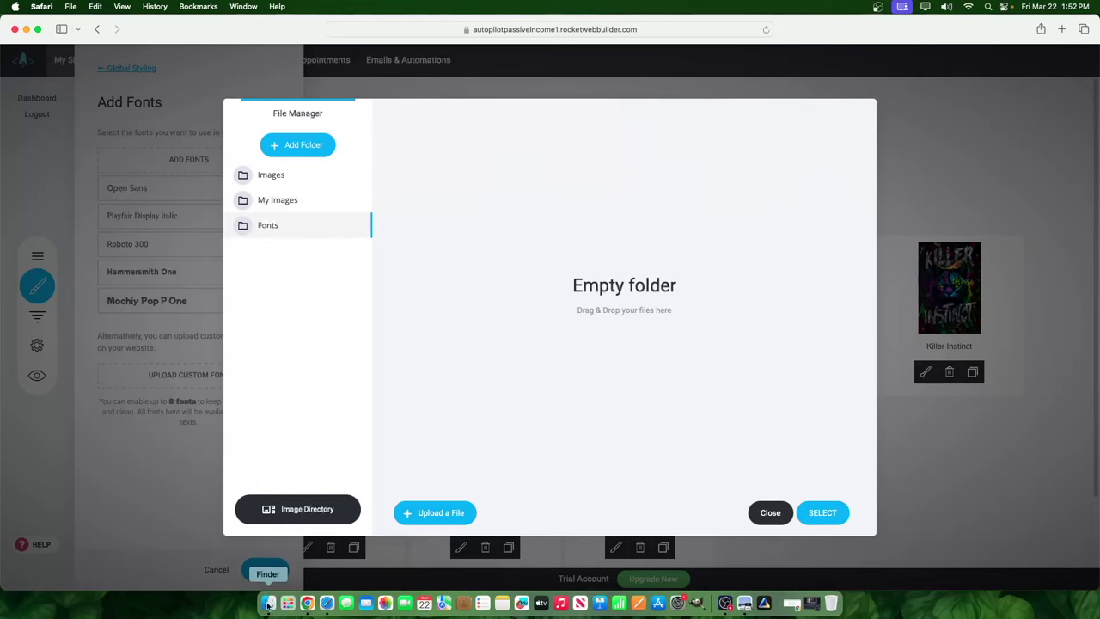
left_click_drag(625, 258, 784, 347)
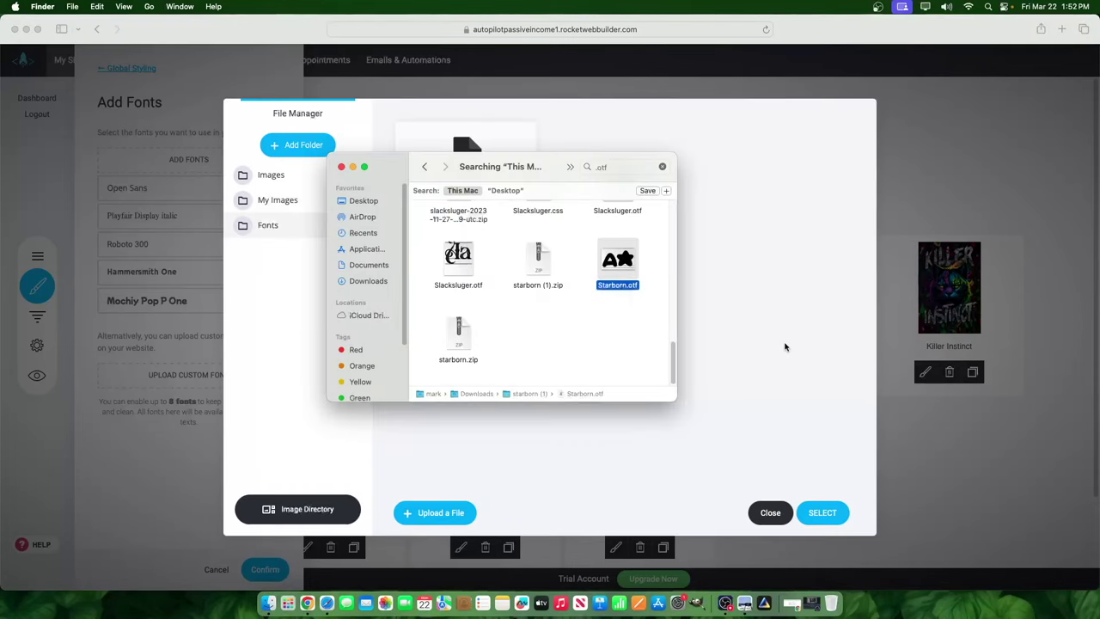
left_click(760, 229)
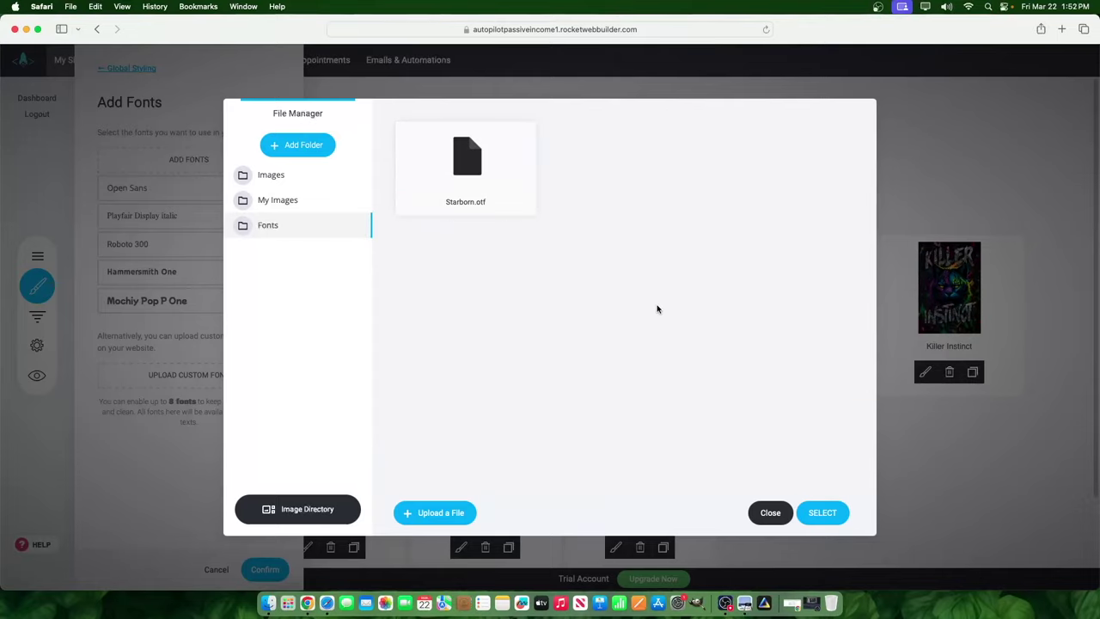
left_click(824, 513)
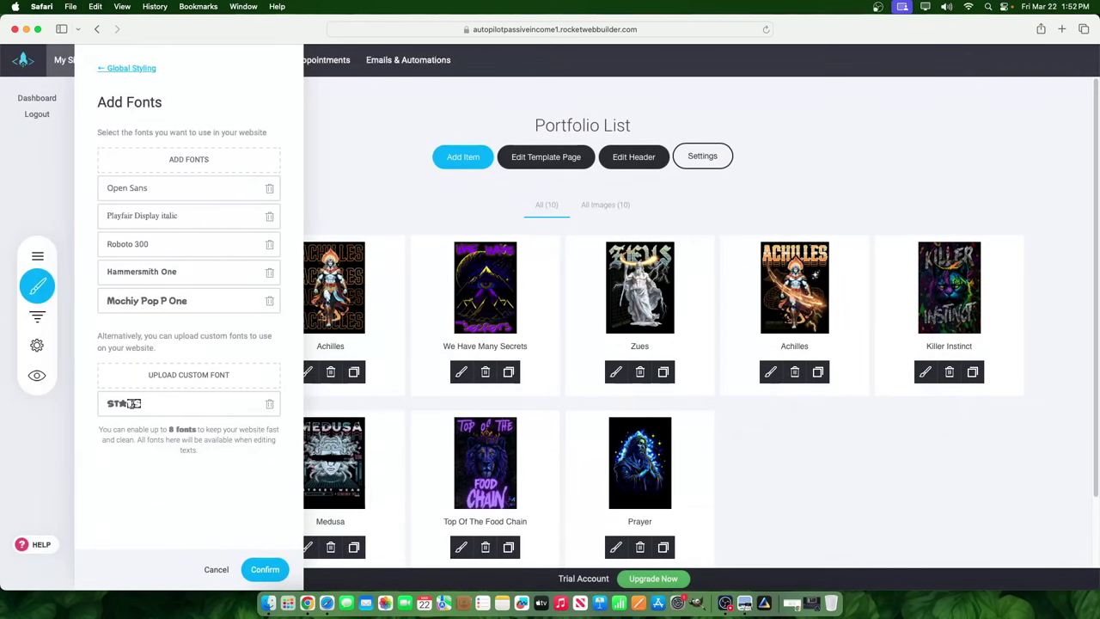
left_click(265, 569)
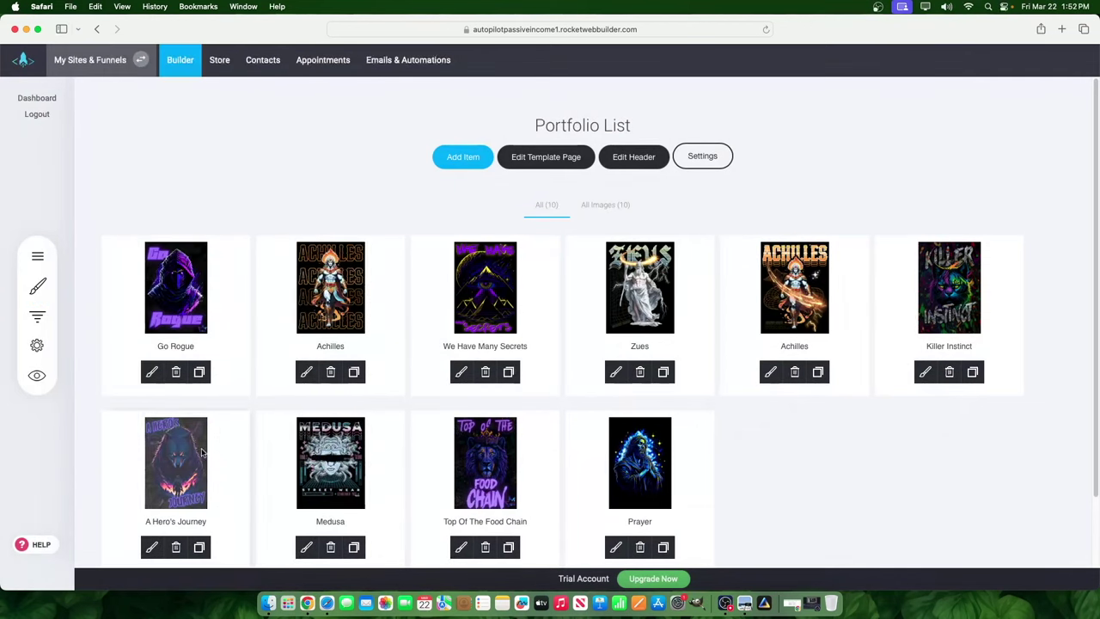
Reload the Portfolio List page, open its header for editing, and set the Portfolio heading in the Stars font
right_click(282, 160)
left_click(309, 182)
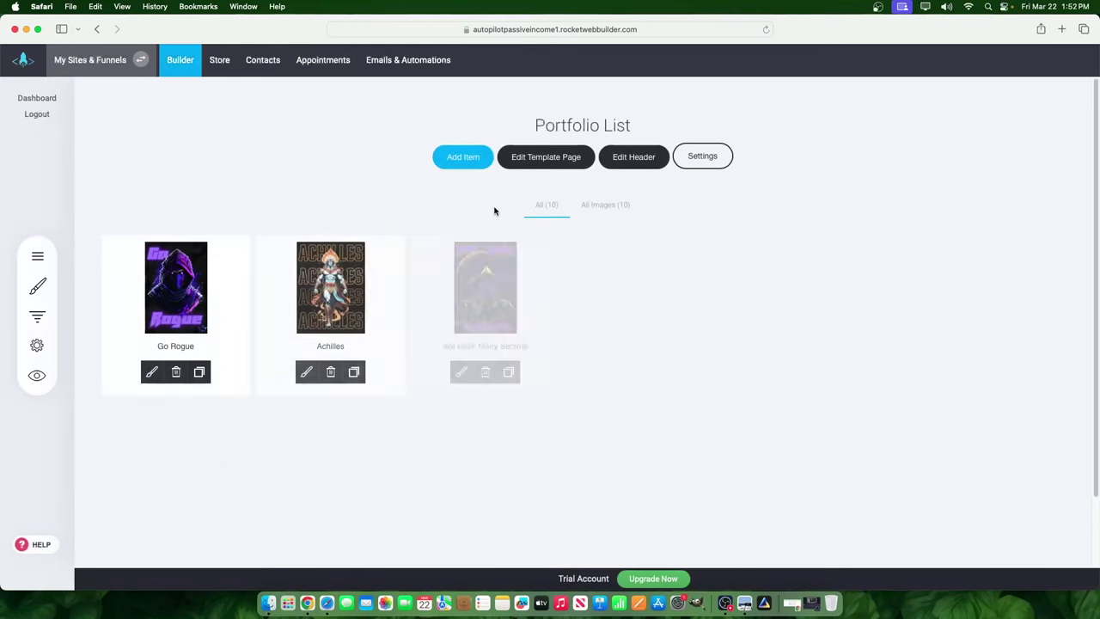
left_click(634, 157)
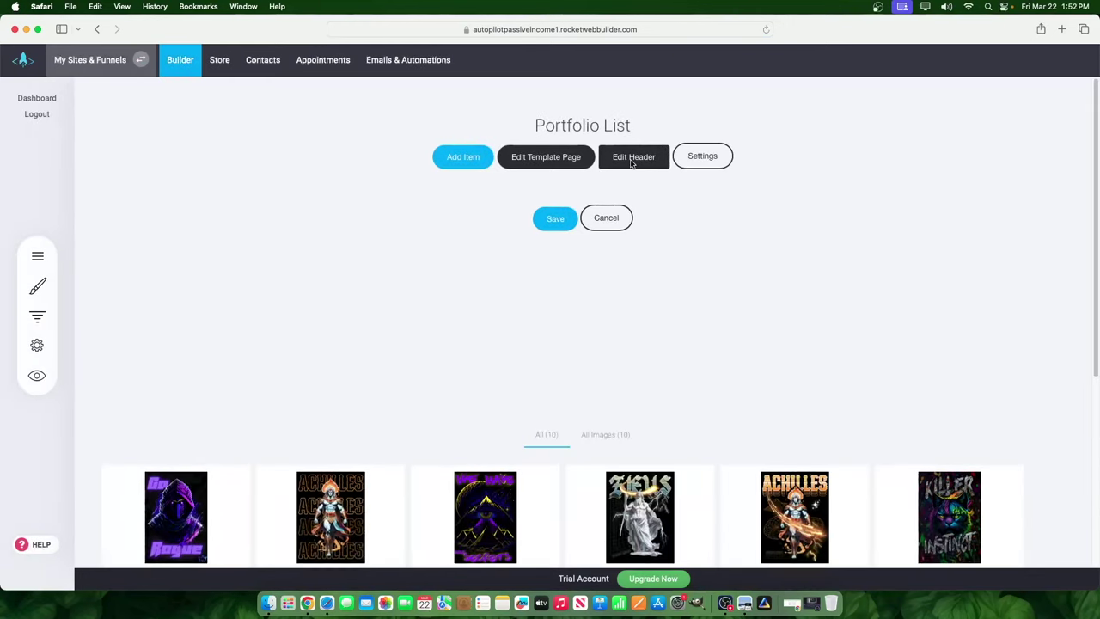
left_click(362, 314)
left_click_drag(411, 319, 269, 320)
left_click(360, 277)
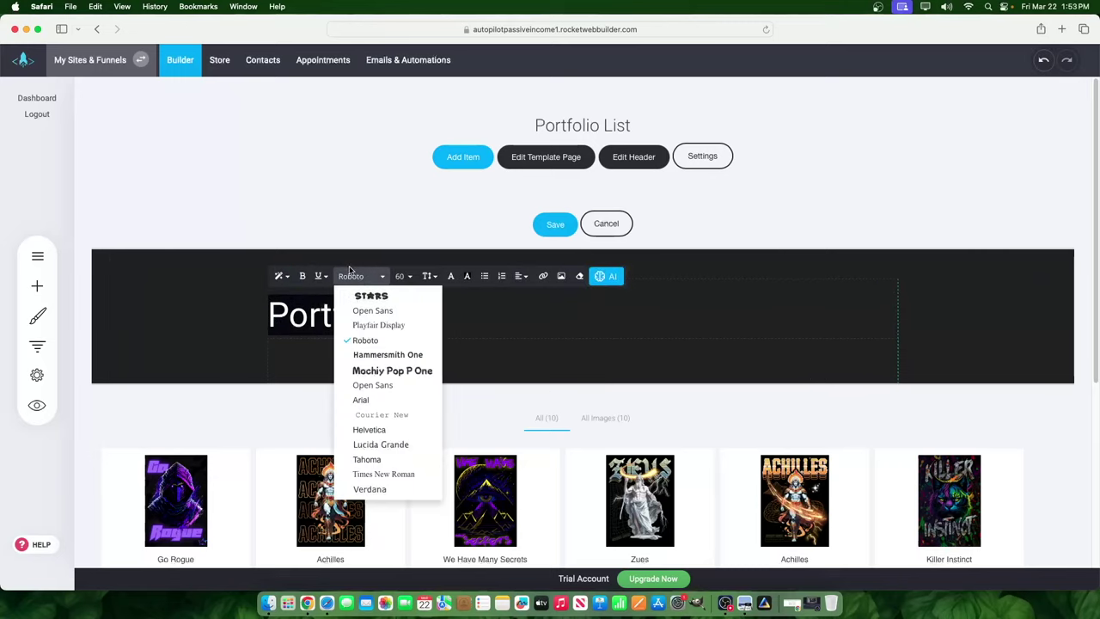
left_click(372, 297)
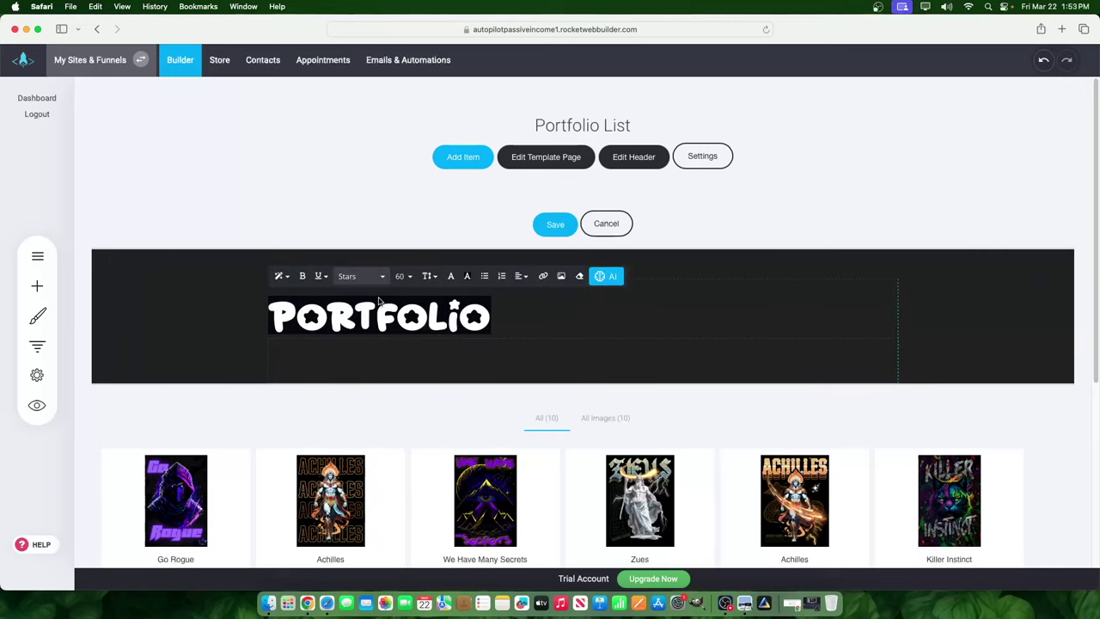
Add the word My in front of the heading so the title reads My Portfolio
left_click(515, 307)
left_click_drag(495, 316, 272, 316)
left_click(281, 317)
type("My")
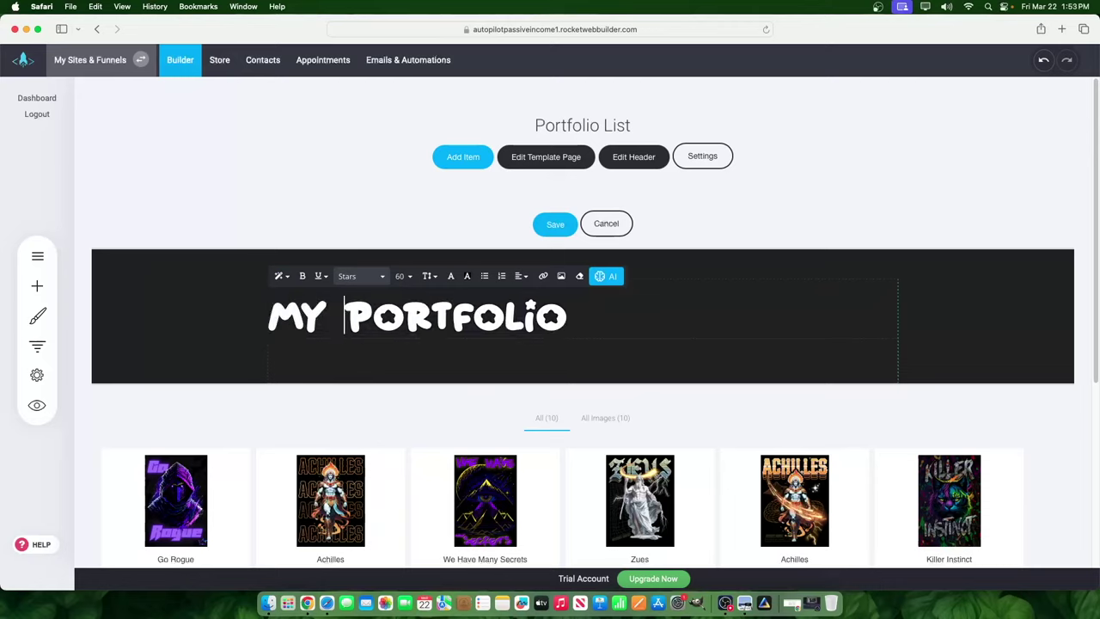
Enlarge the My Portfolio heading's font size and center the heading within the header block
left_click_drag(589, 307, 106, 322)
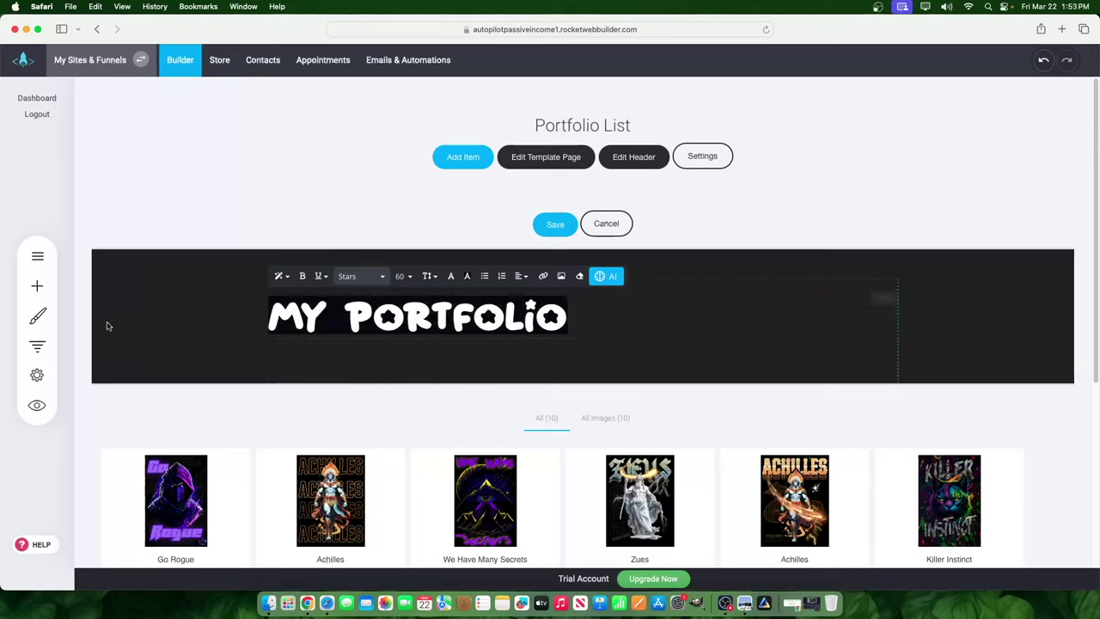
left_click(400, 276)
left_click(502, 399)
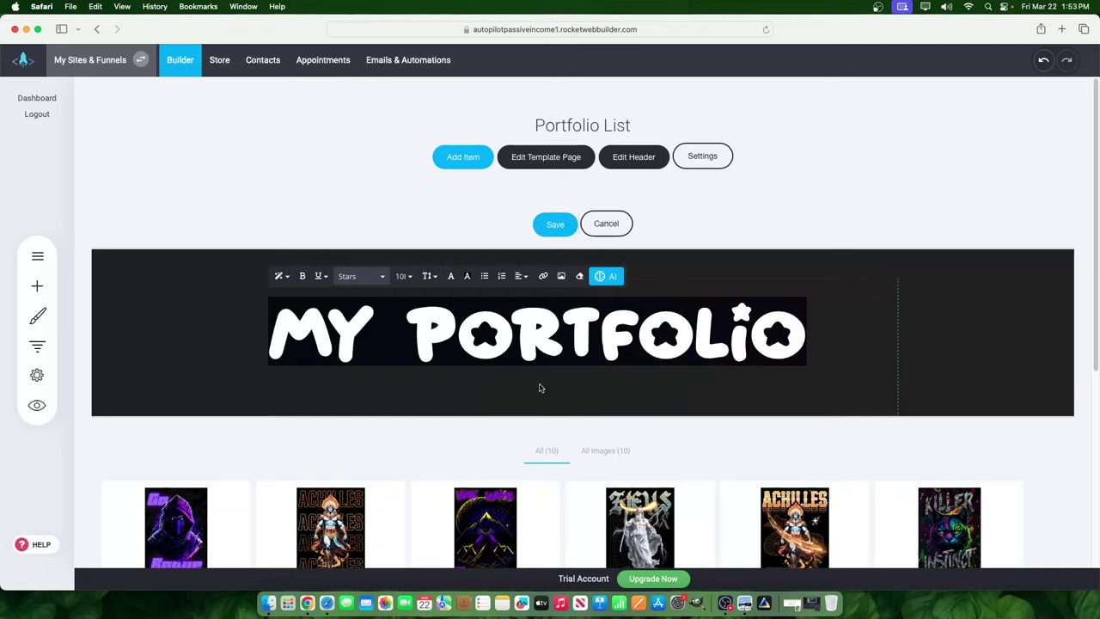
left_click(627, 404)
left_click(806, 340)
left_click_drag(807, 341, 239, 341)
left_click(521, 276)
left_click(540, 297)
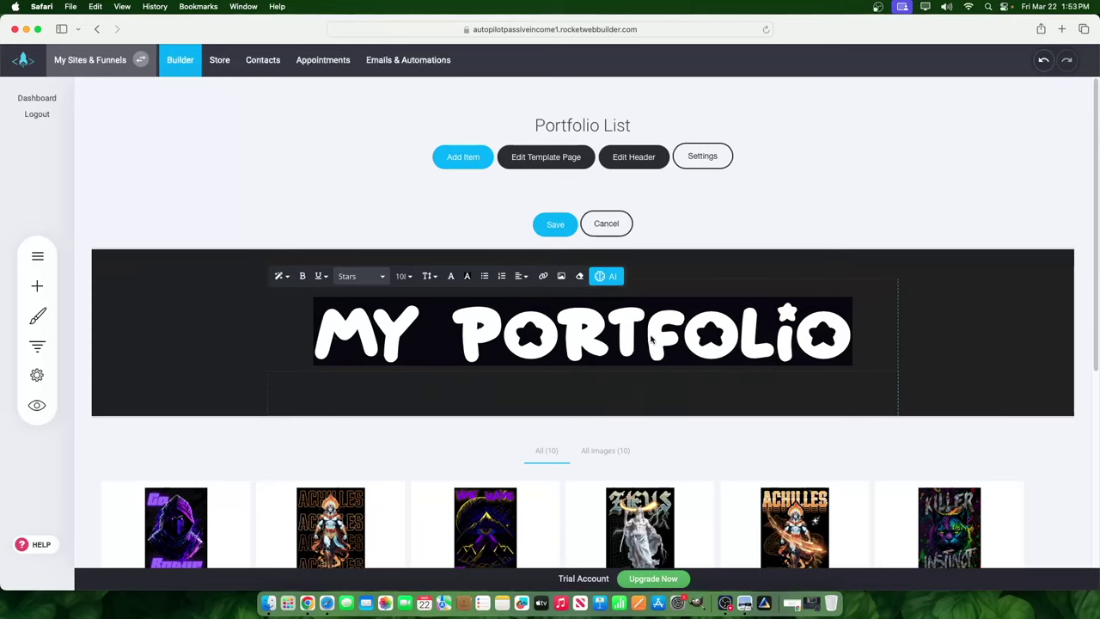
left_click(712, 375)
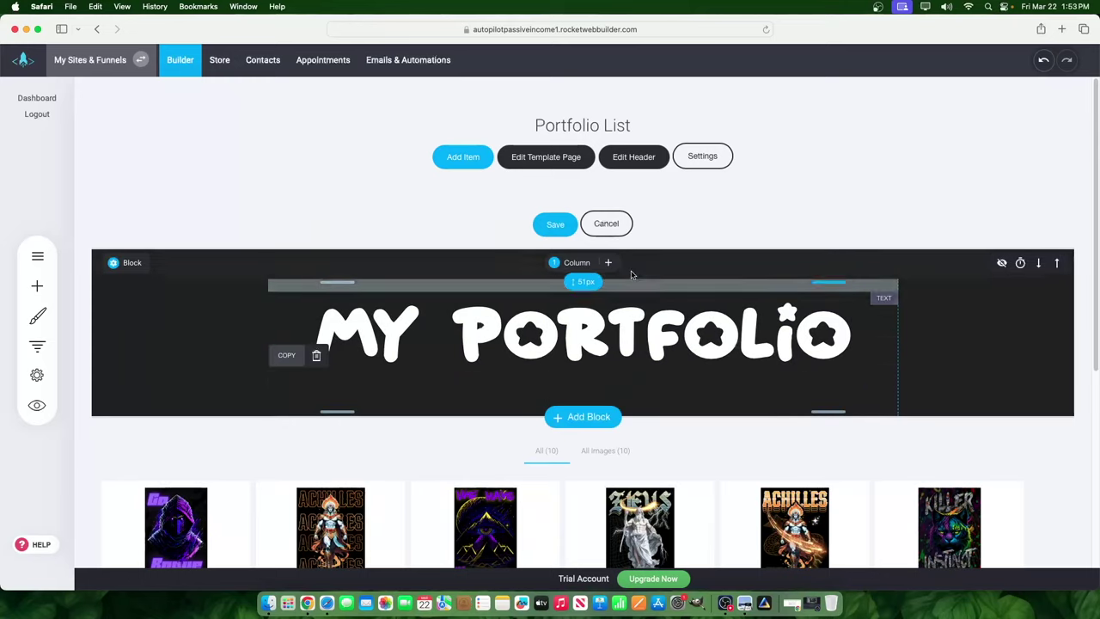
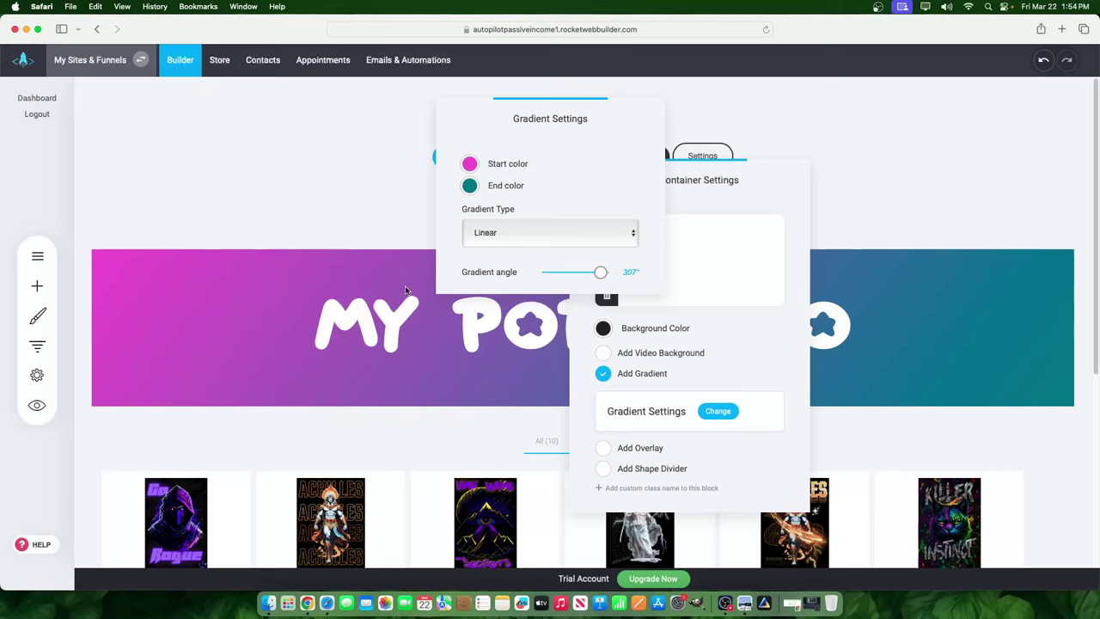
Set the header gradient's start color to light pink FFA3F4 at about 0.94 opacity
left_click(470, 165)
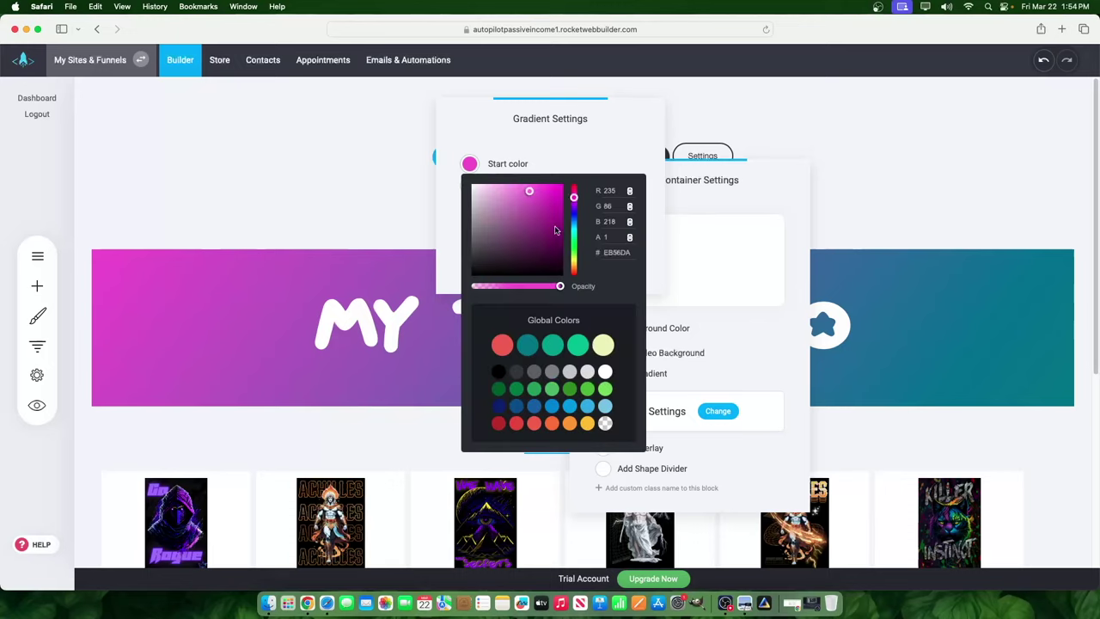
left_click_drag(531, 196, 507, 188)
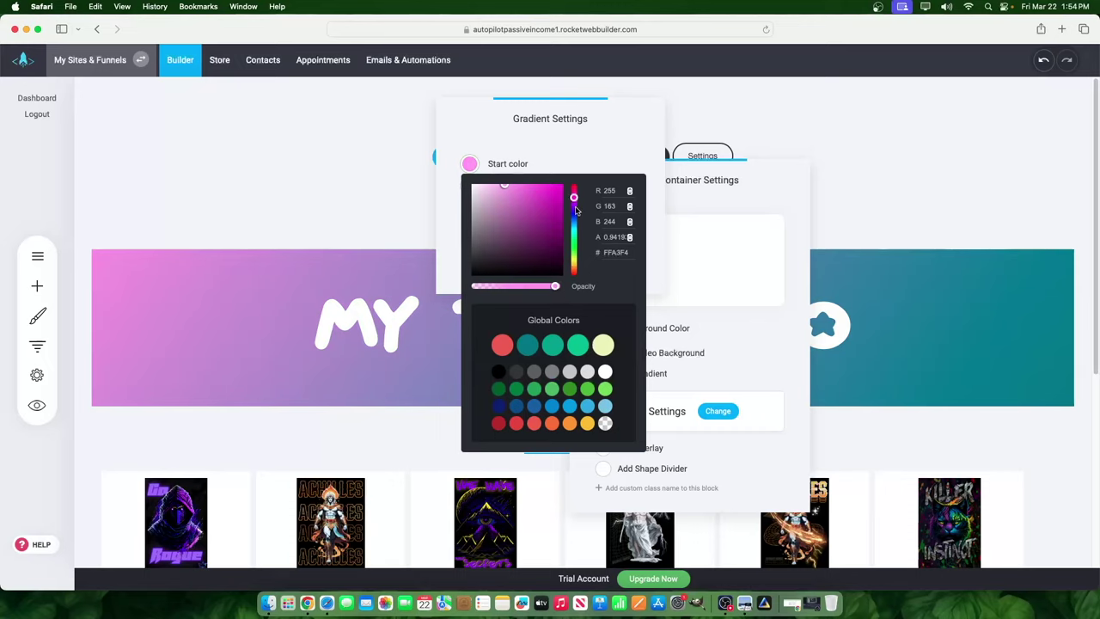
left_click(600, 139)
Set the header gradient's end color to bright cyan 0DFCF6 and close the gradient and container settings
left_click(470, 187)
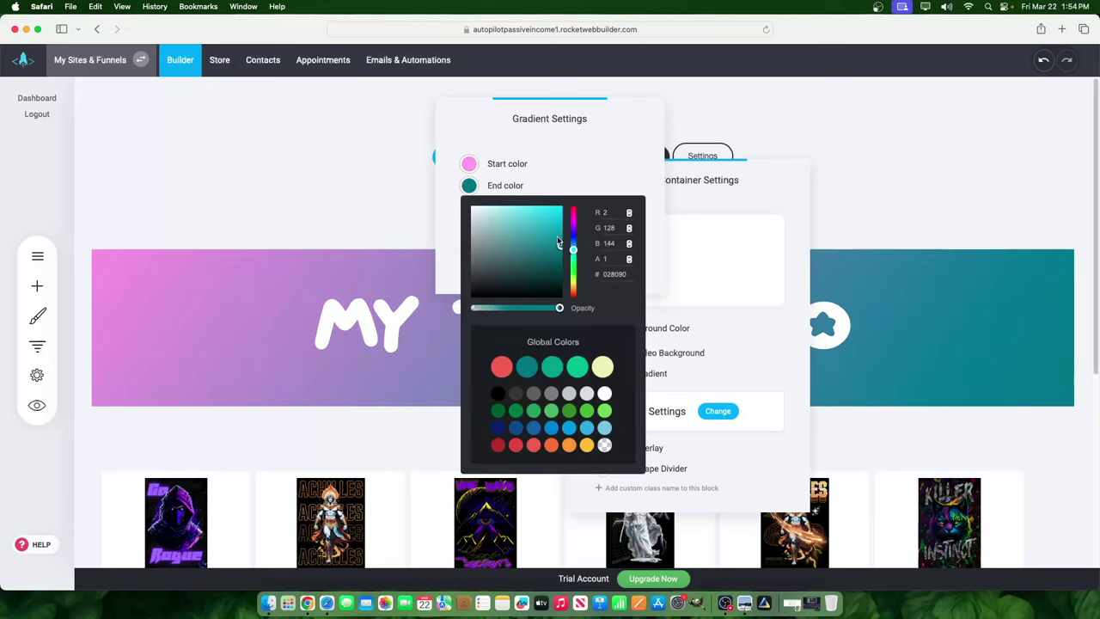
left_click_drag(573, 250, 559, 209)
left_click(548, 240)
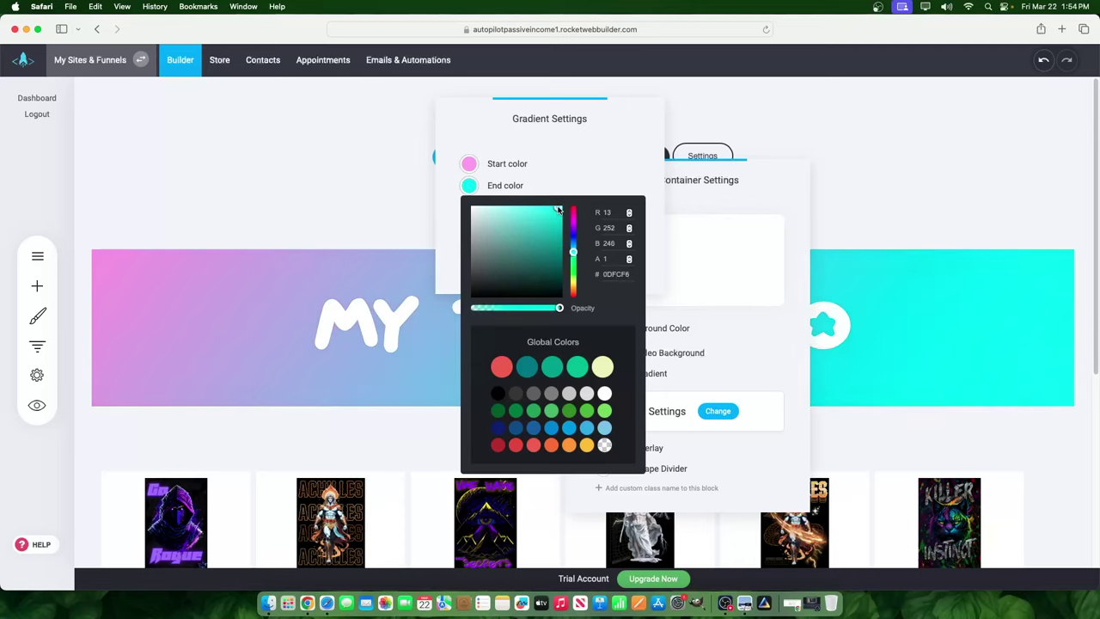
left_click(918, 183)
left_click(923, 179)
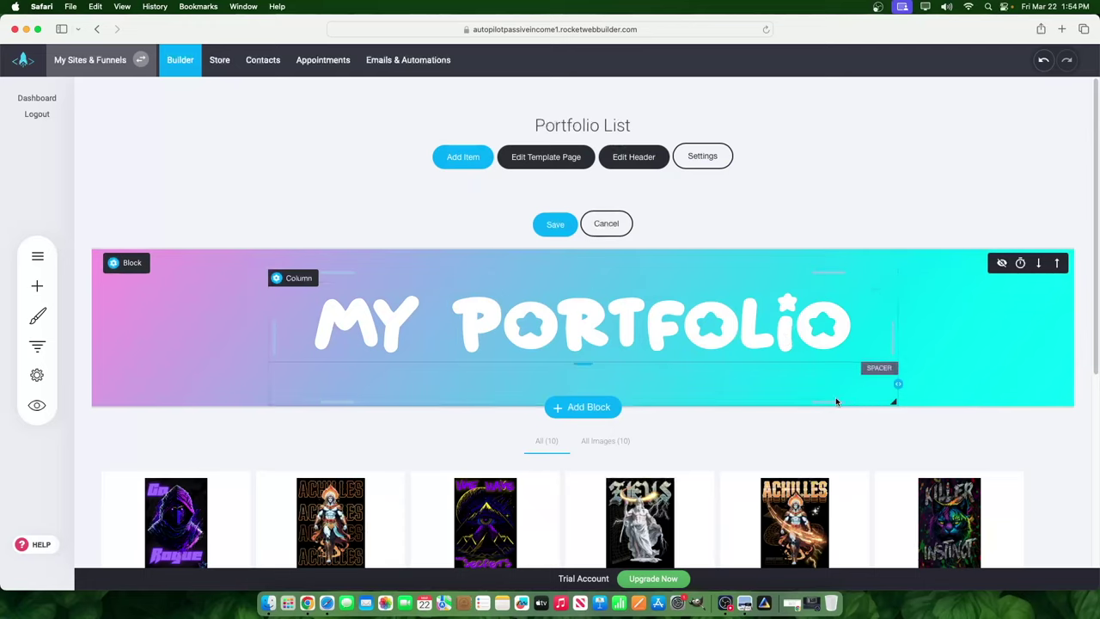
Look over the header block's container settings and save the portfolio header
left_click(119, 260)
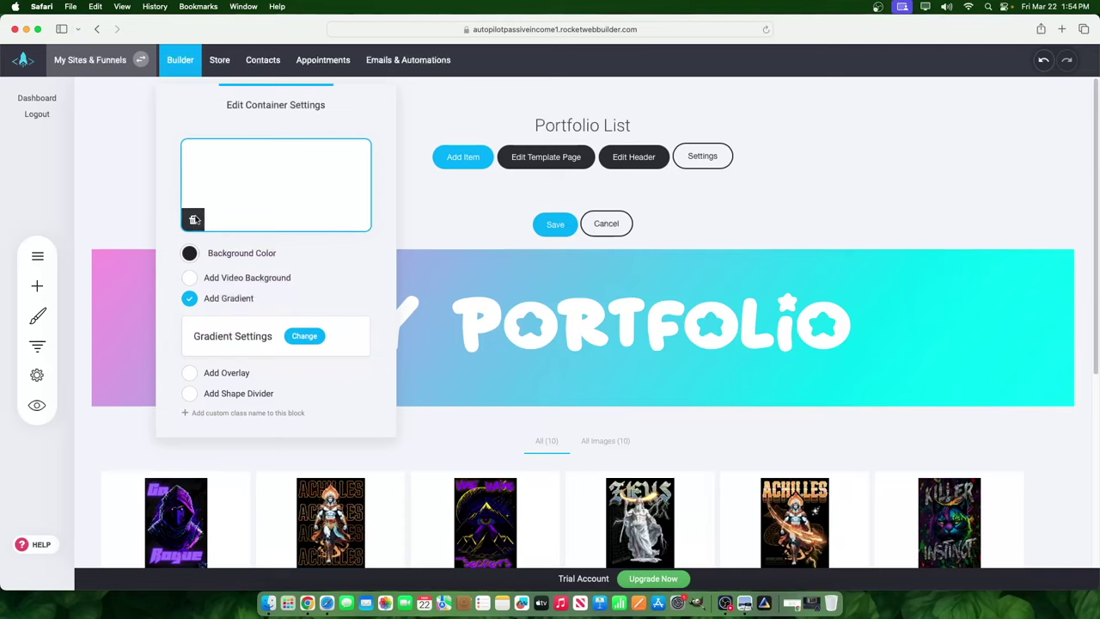
left_click(749, 372)
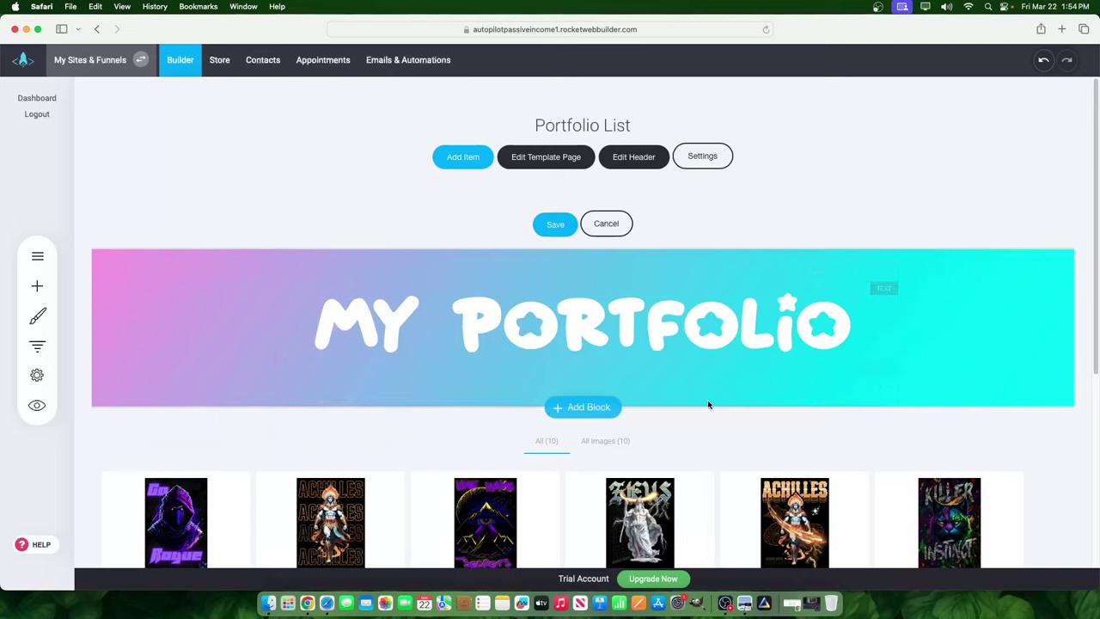
left_click(550, 224)
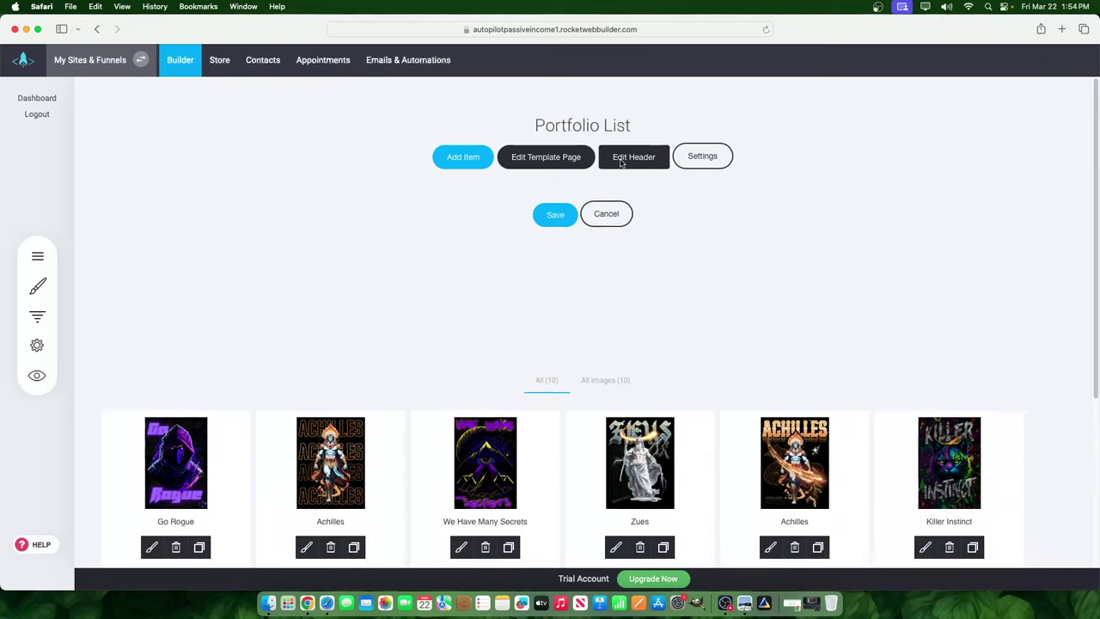
Reopen the header, use the turquoise flower photo from the Unsplash image directory as the block background, and turn off the gradient
left_click(621, 163)
left_click(129, 264)
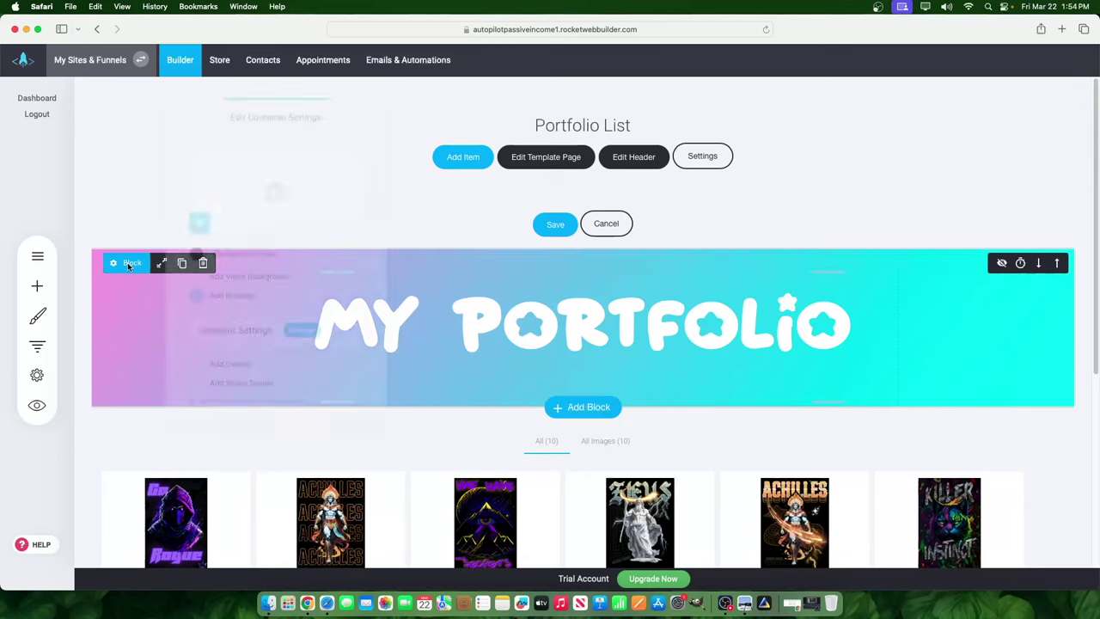
left_click(238, 206)
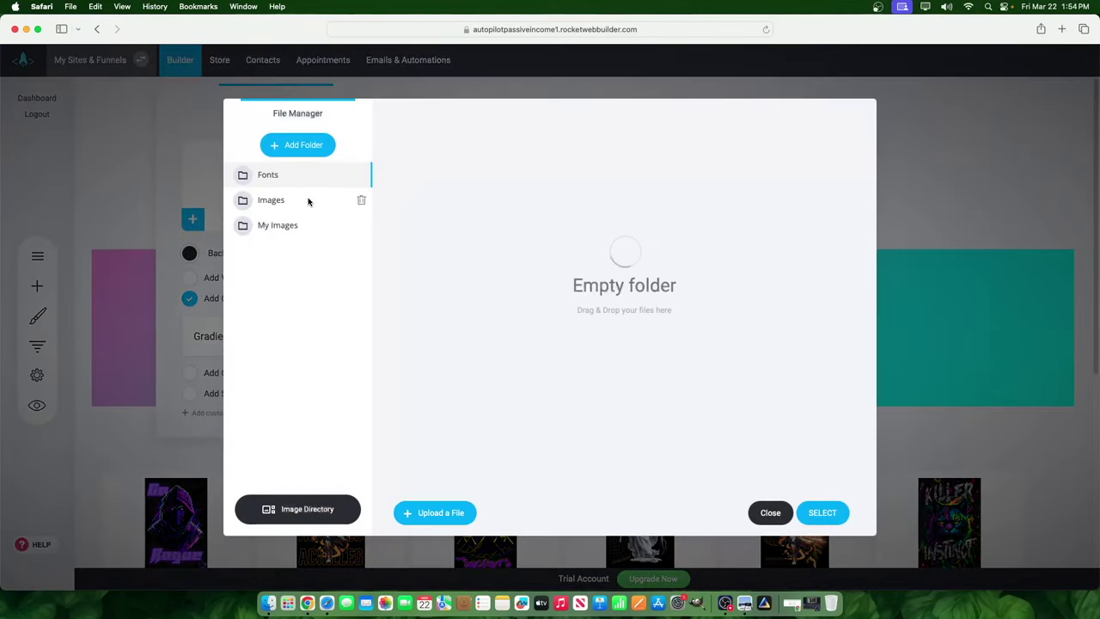
left_click(306, 509)
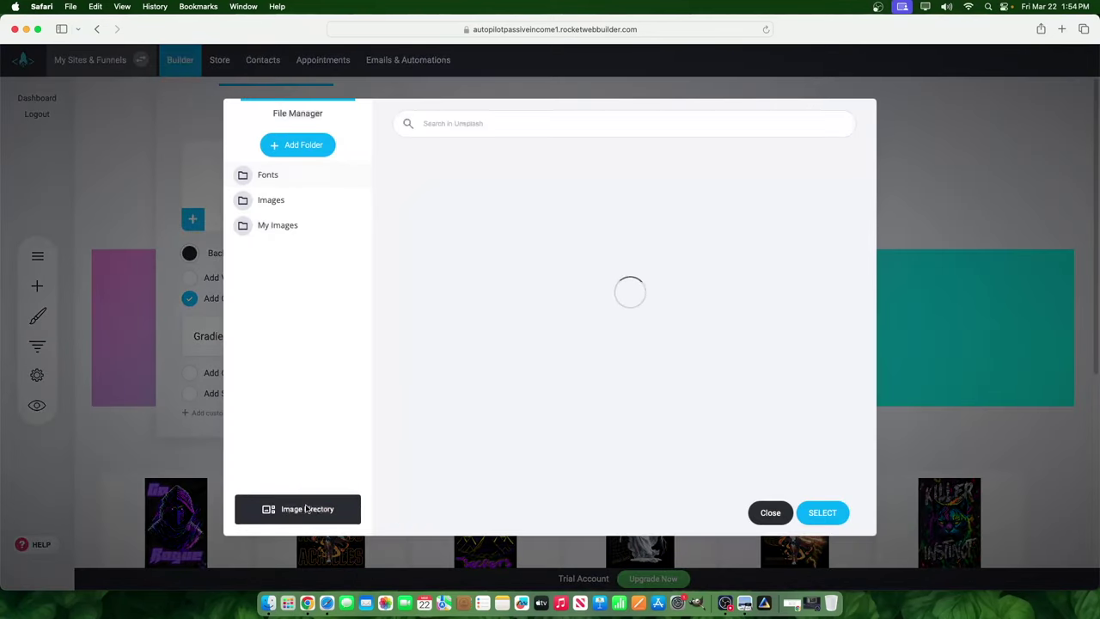
scroll(732, 353, "down", 5)
scroll(733, 352, "down", 10)
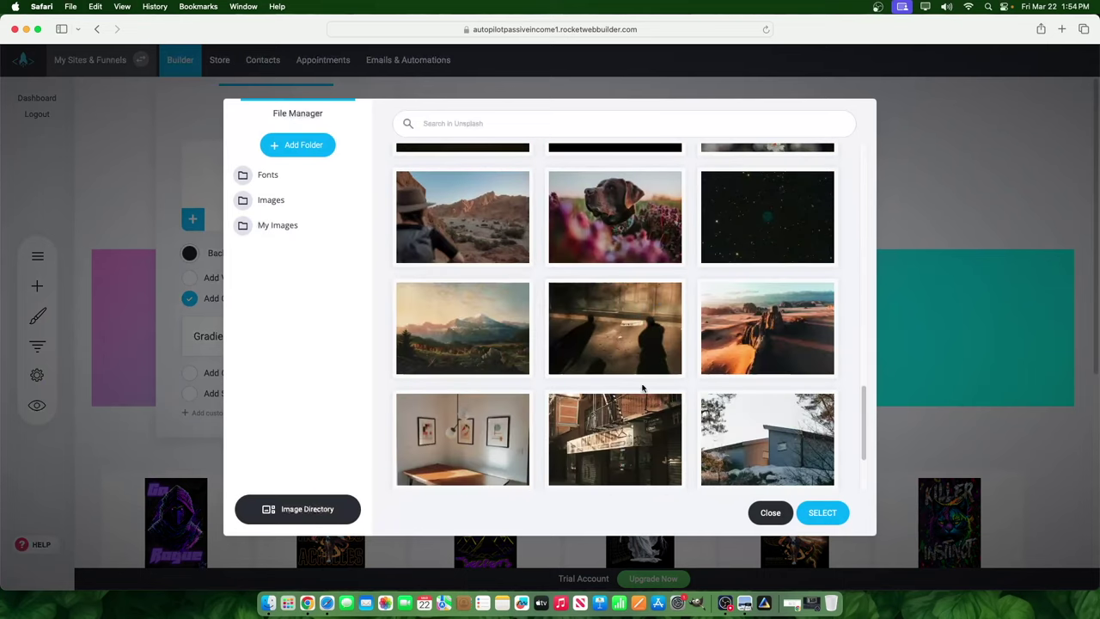
scroll(666, 288, "up", 15)
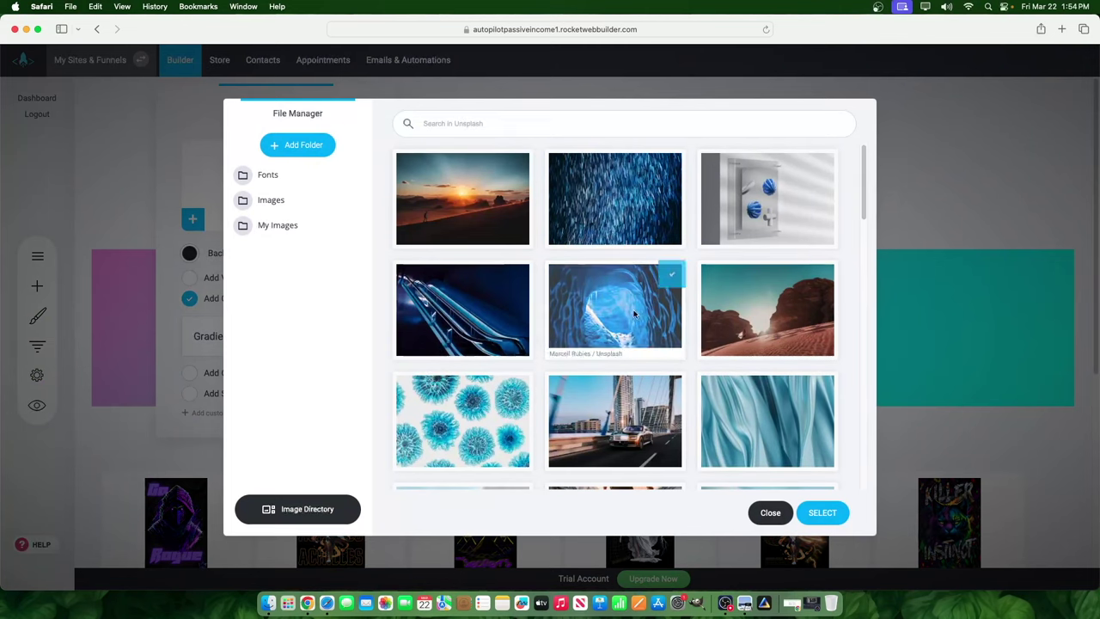
scroll(687, 335, "down", 15)
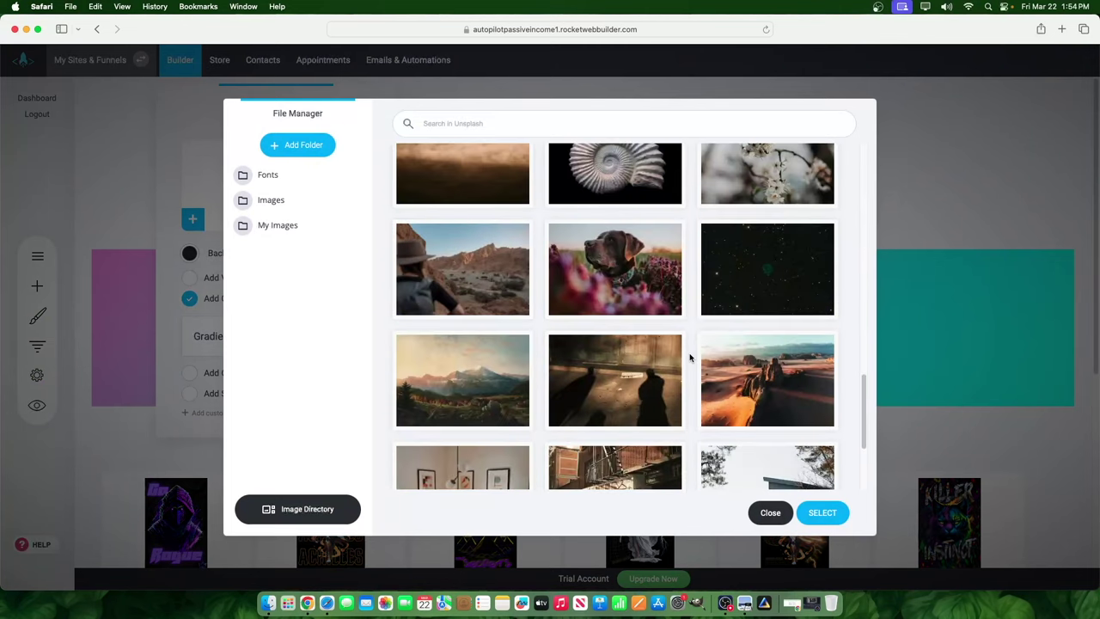
scroll(587, 470, "up", 15)
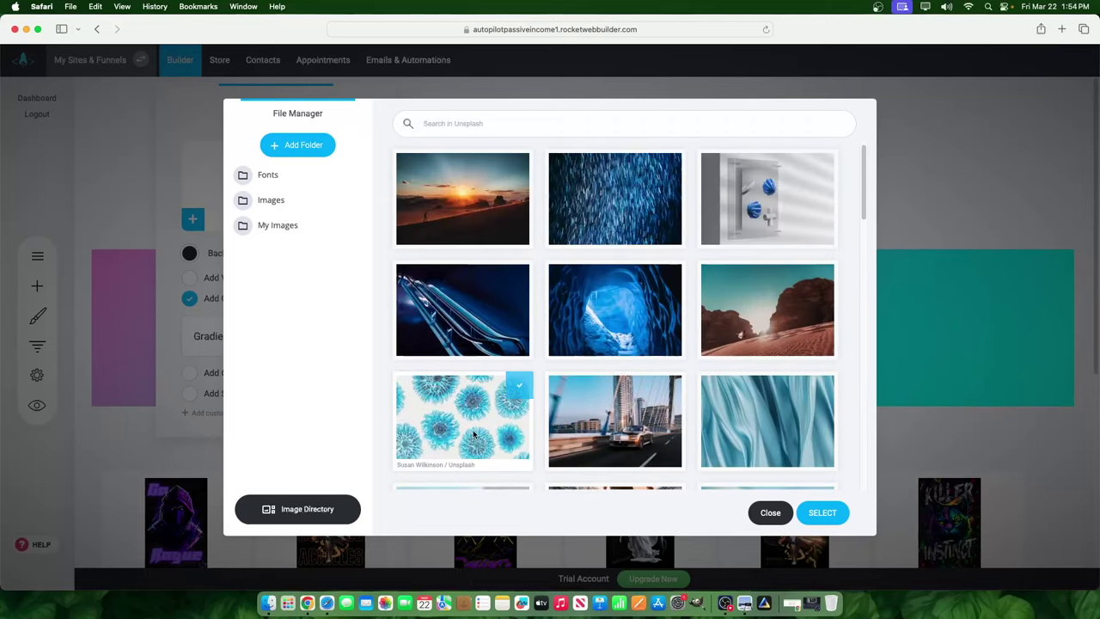
left_click(483, 424)
left_click(822, 513)
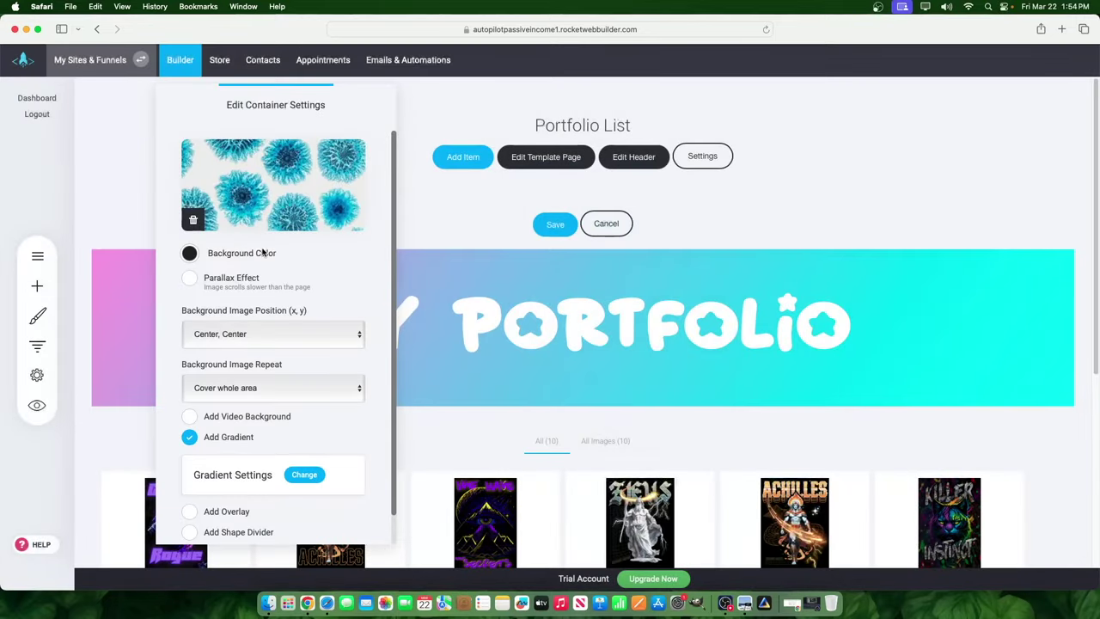
left_click(190, 438)
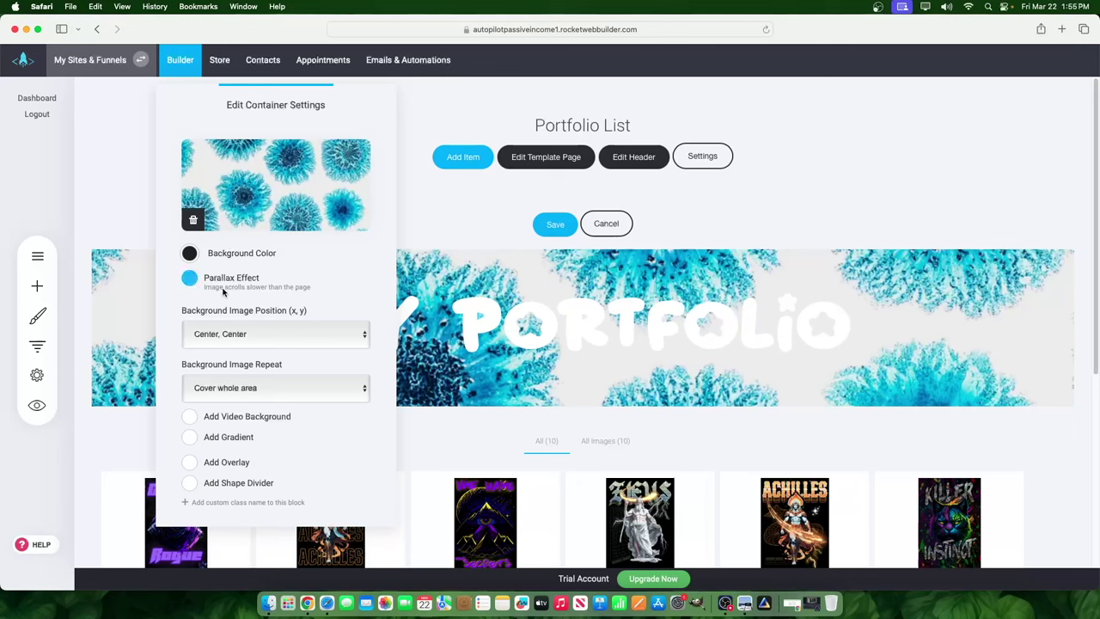
Try the Center, Top position for the header background image and set it to Right, Center
left_click(263, 334)
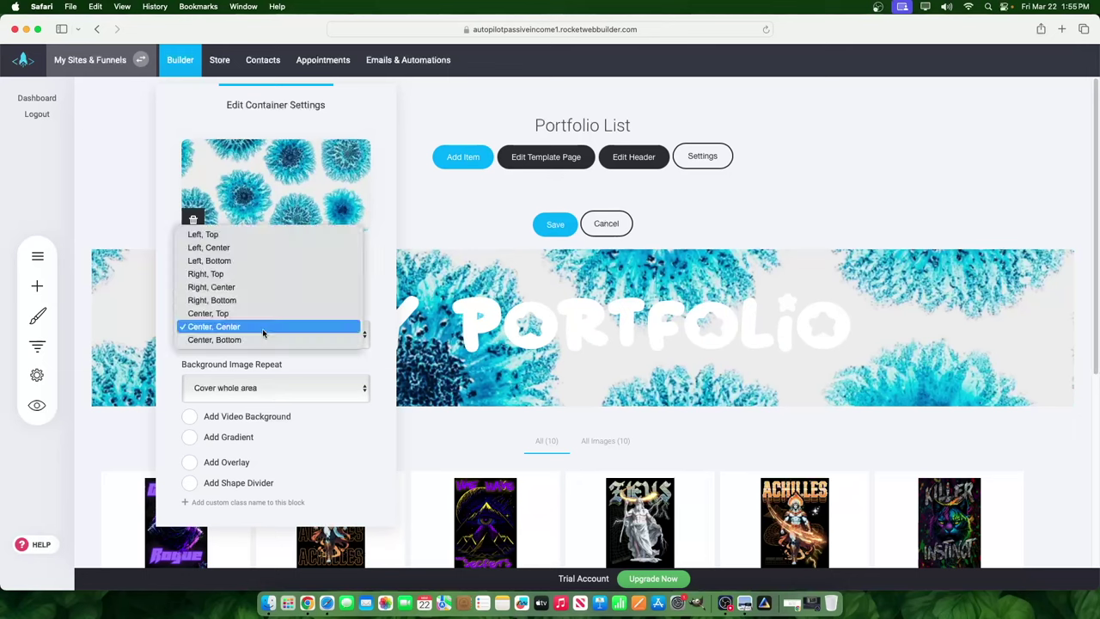
left_click(224, 288)
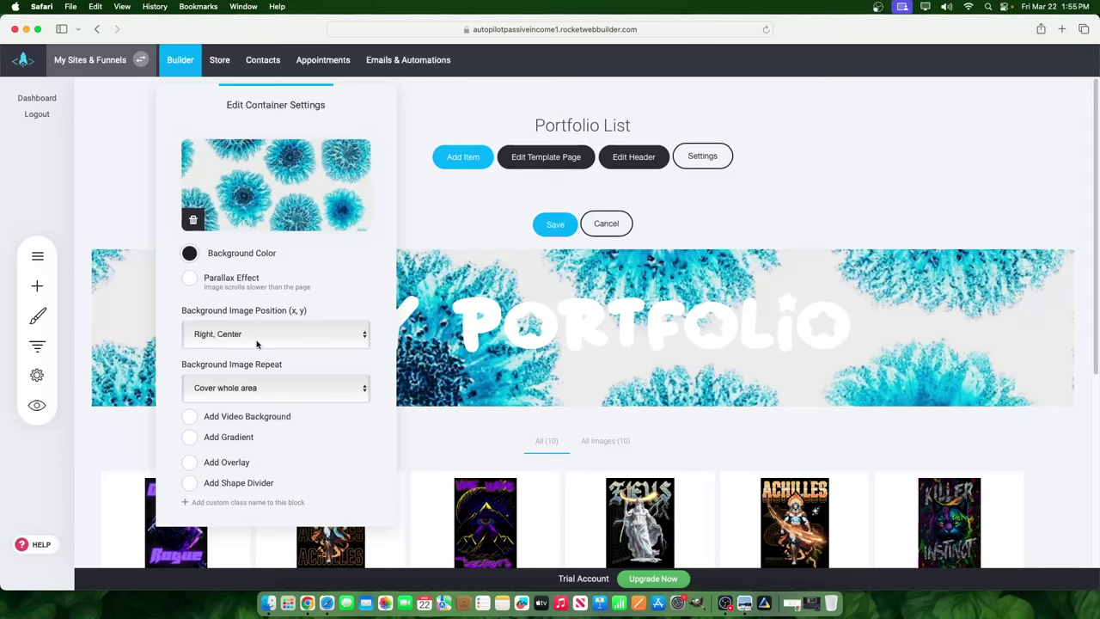
left_click(222, 334)
left_click(220, 352)
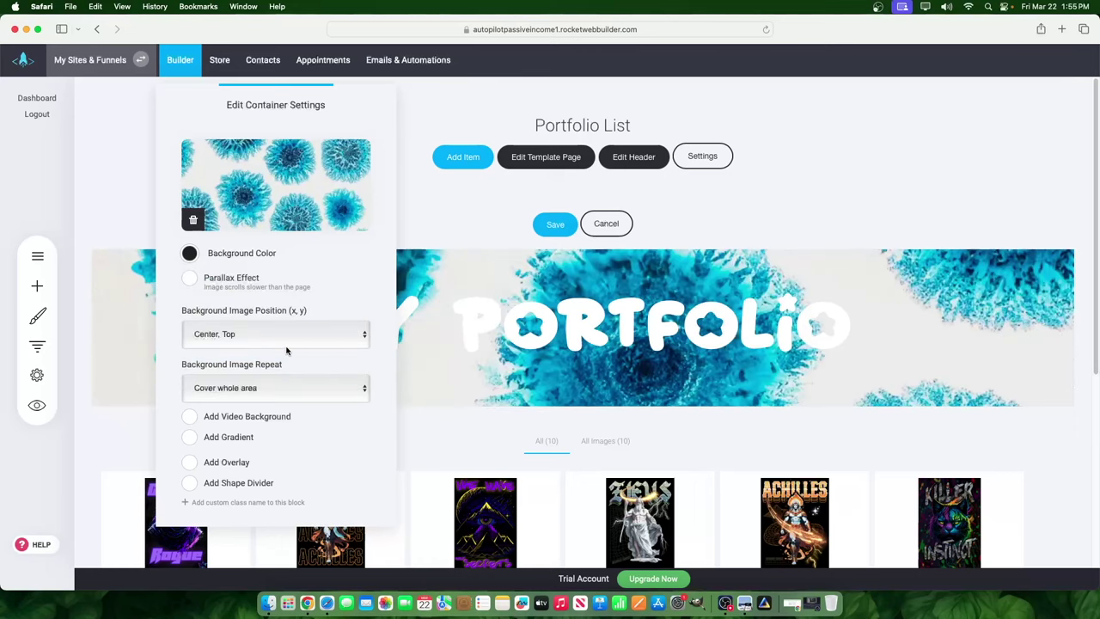
left_click(282, 337)
left_click(226, 302)
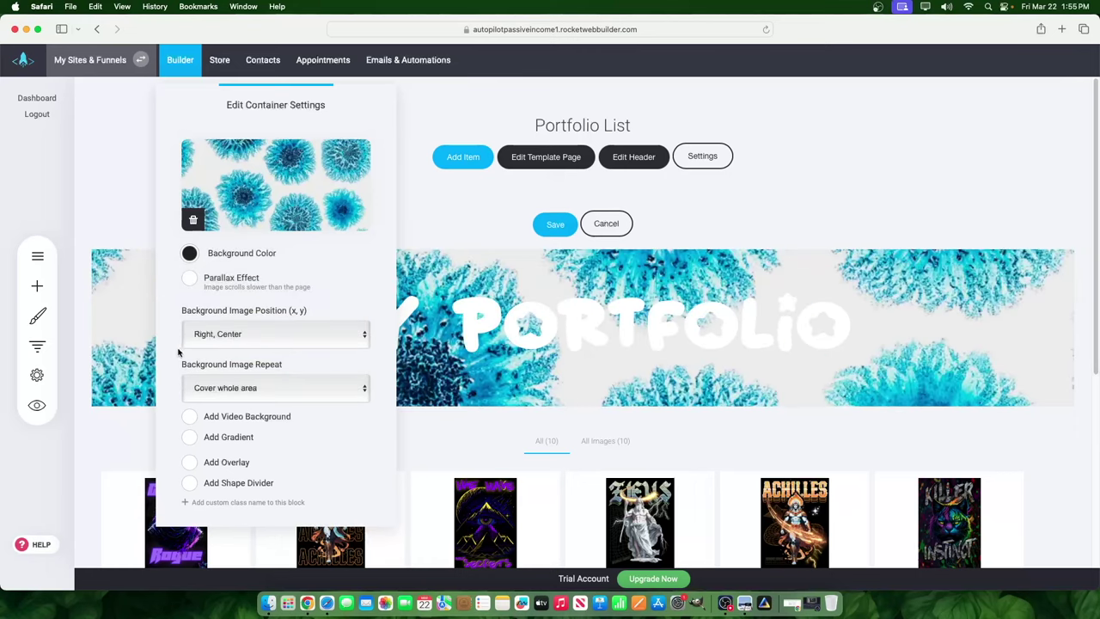
Enable the parallax effect on the header background and add a black overlay with about 0.74 opacity
left_click(355, 290)
left_click(226, 416)
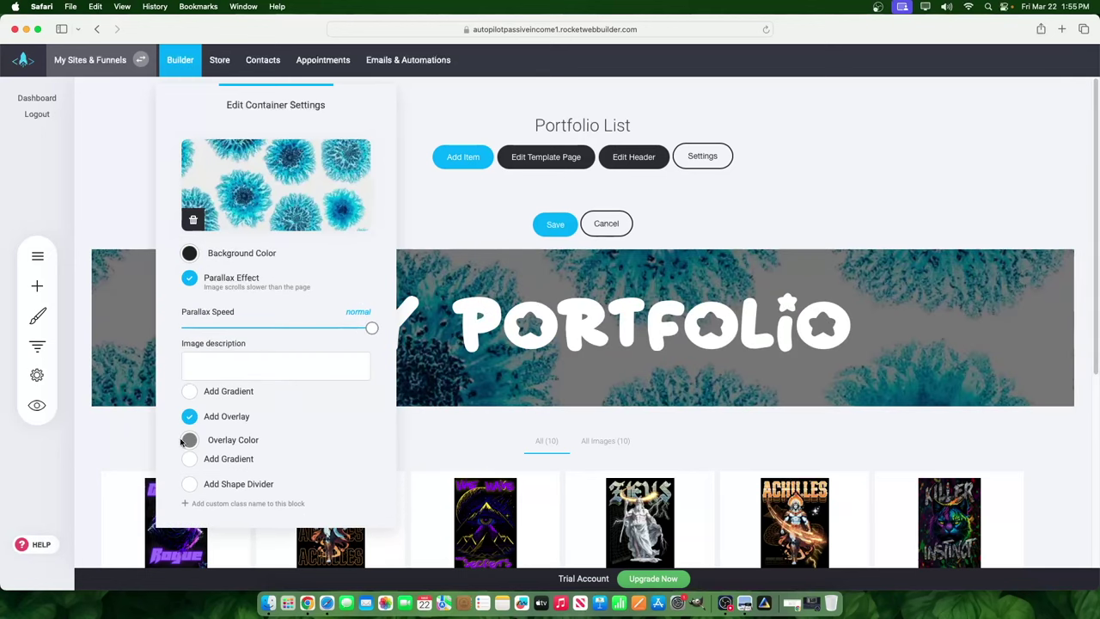
left_click(188, 440)
left_click(264, 408)
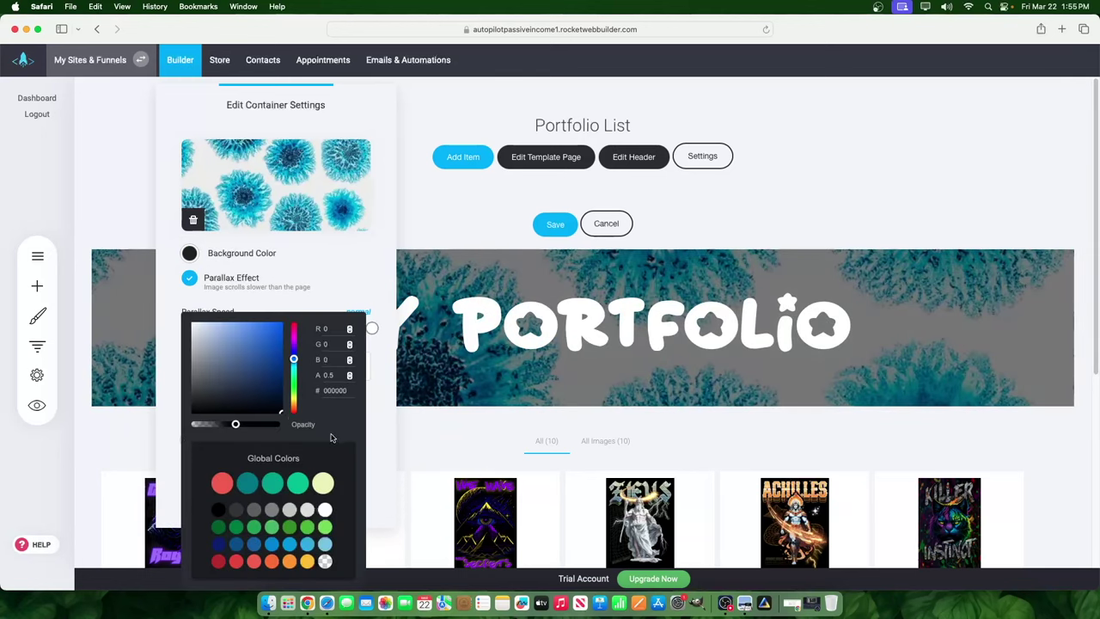
left_click_drag(237, 425, 262, 426)
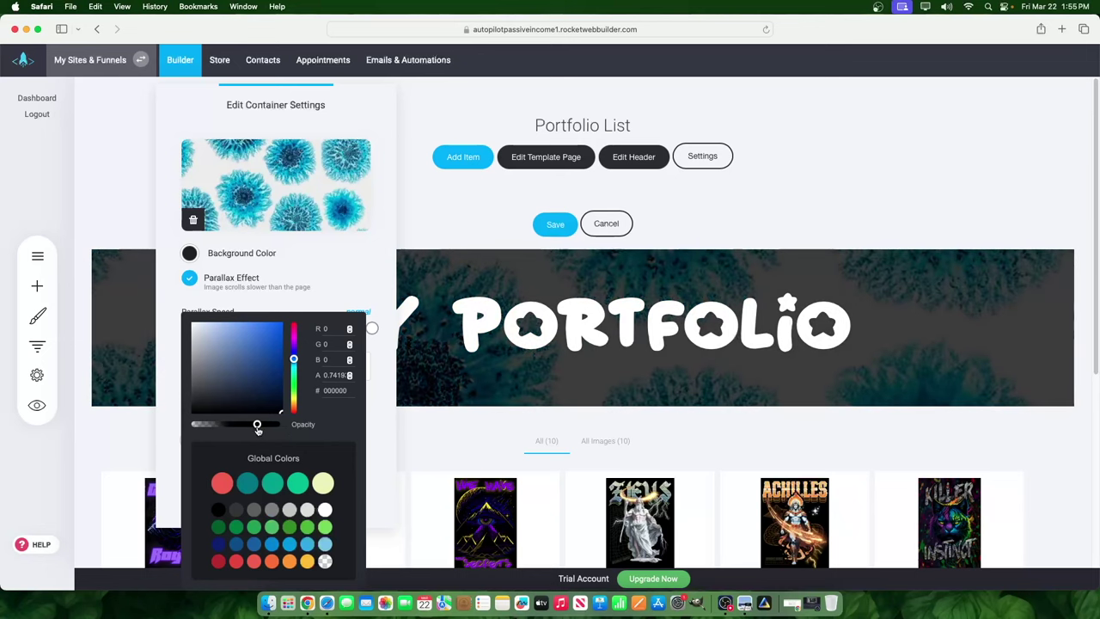
left_click(736, 424)
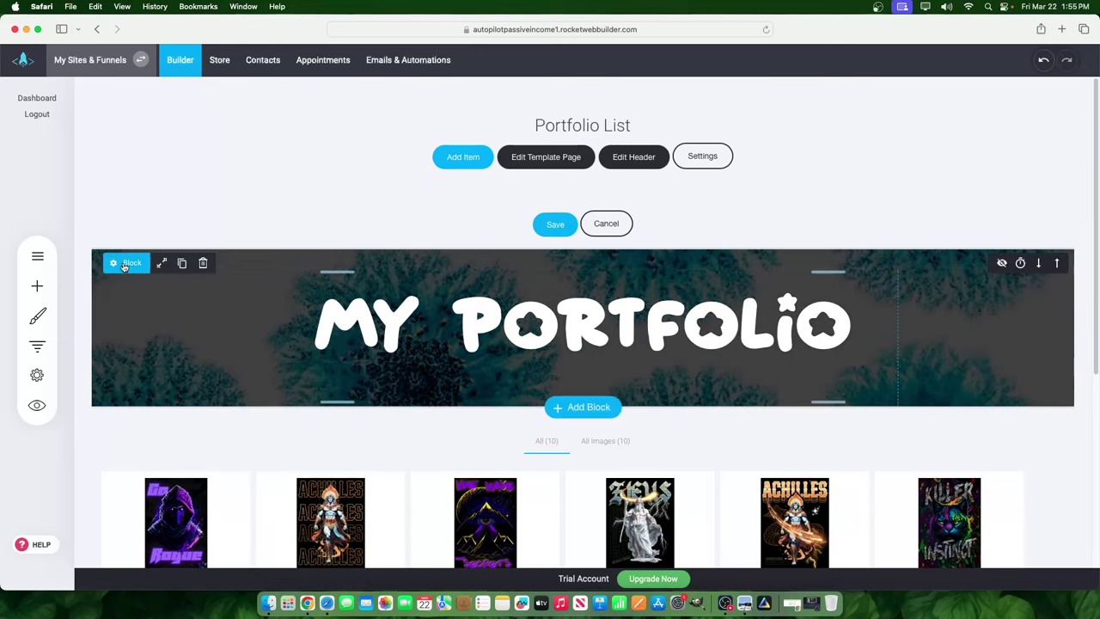
Try the header background with the overlay switched off and on, and add a gradient to the overlay
left_click(758, 275)
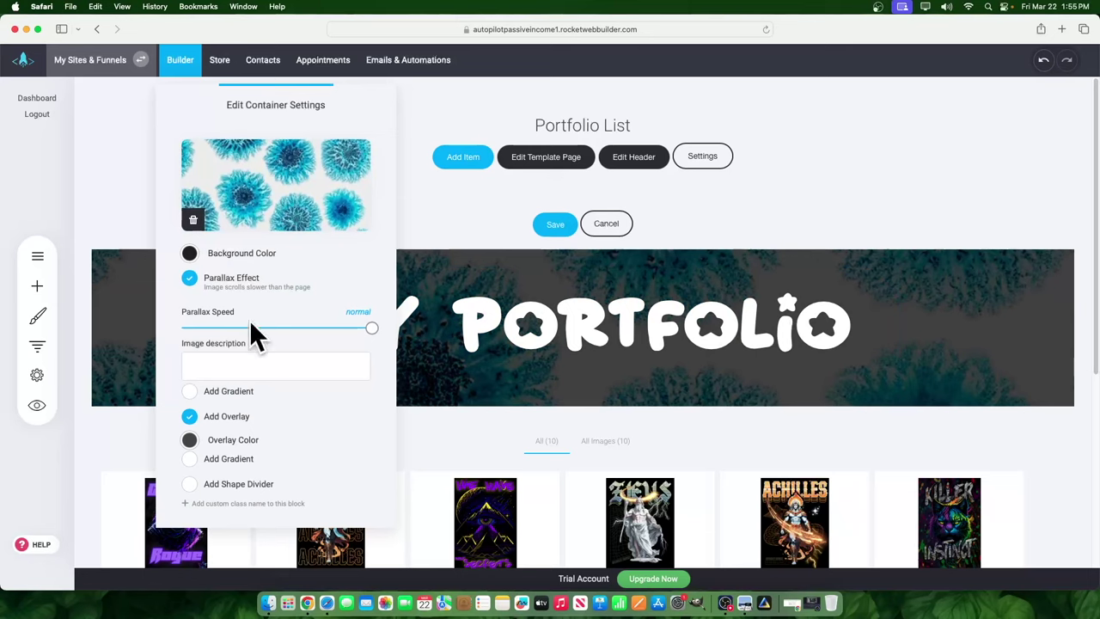
left_click(190, 417)
left_click(189, 416)
left_click(190, 416)
left_click(189, 416)
left_click(189, 417)
left_click(189, 417)
left_click(190, 460)
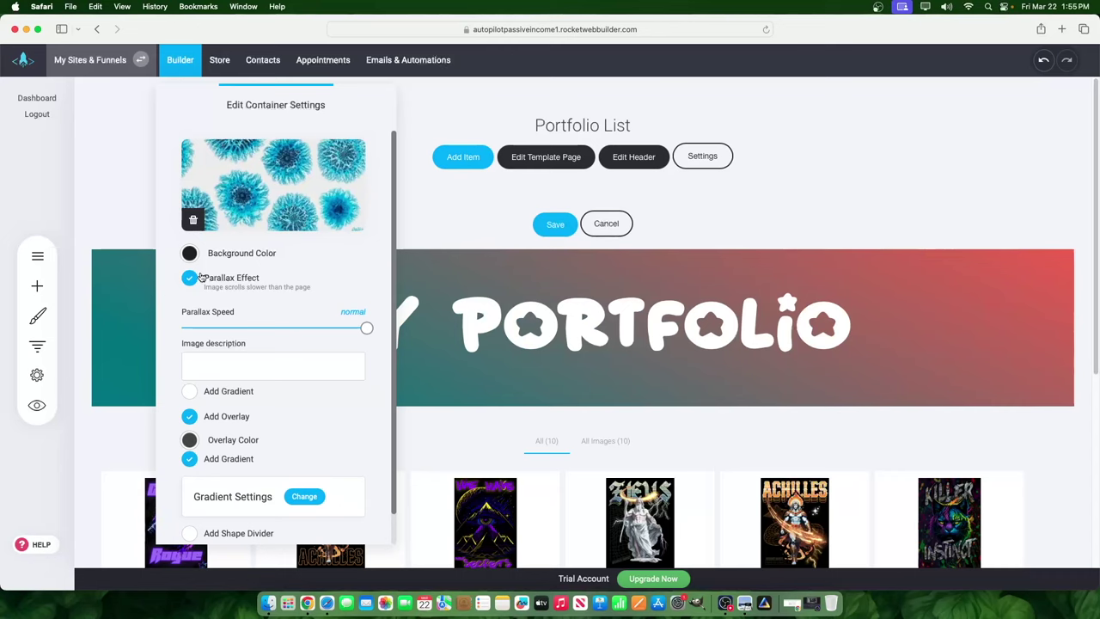
Replace the header's background image and overlay with the block gradient, and close the header editor without saving
left_click(192, 219)
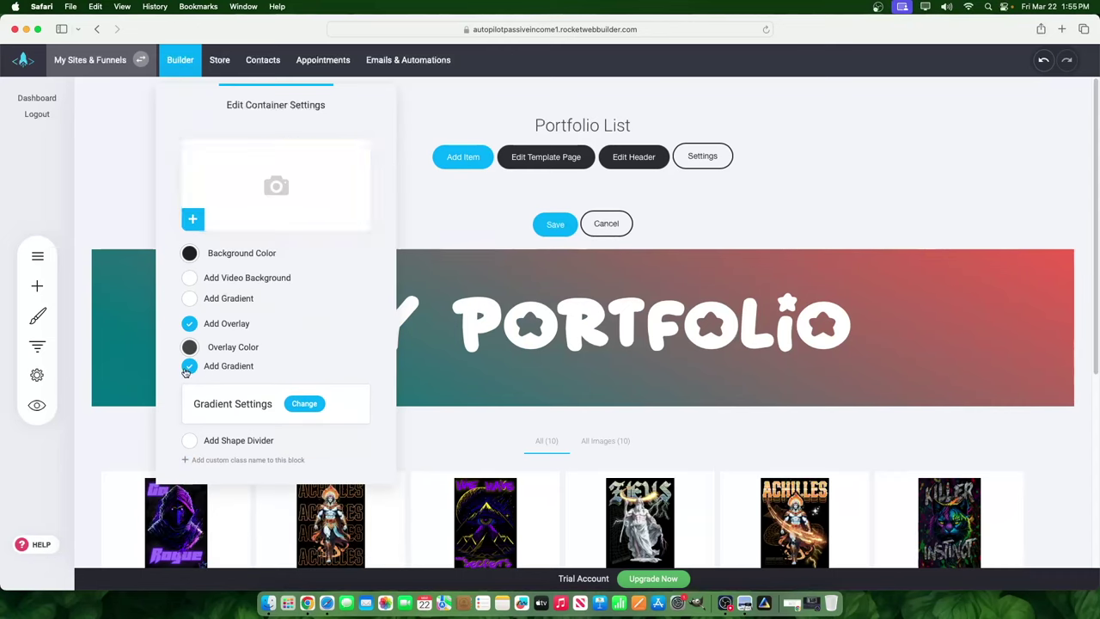
left_click(188, 326)
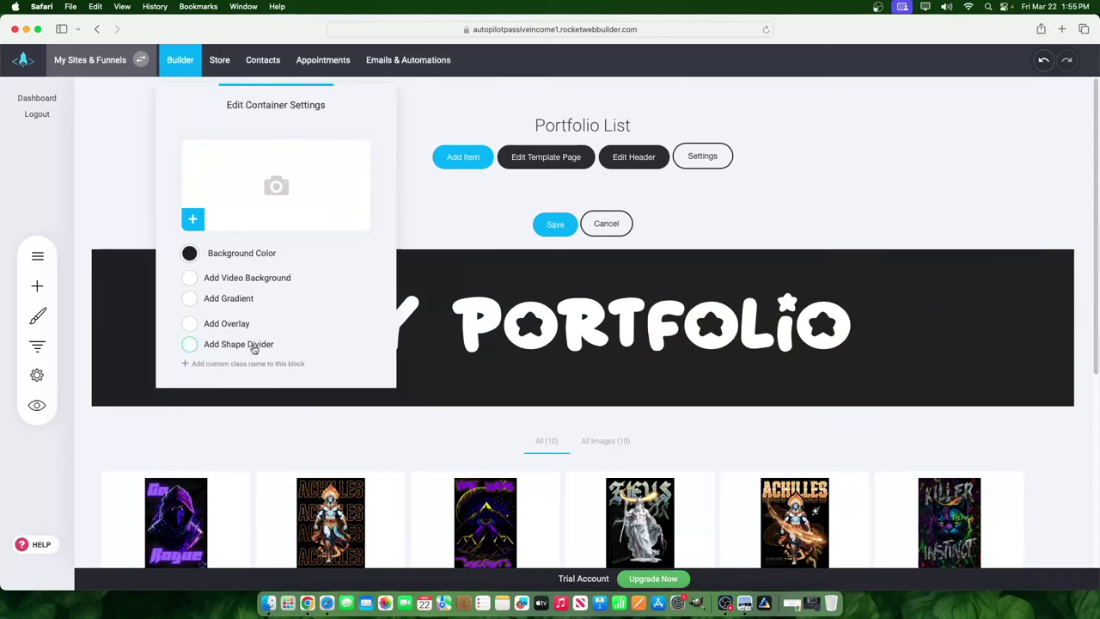
left_click(188, 298)
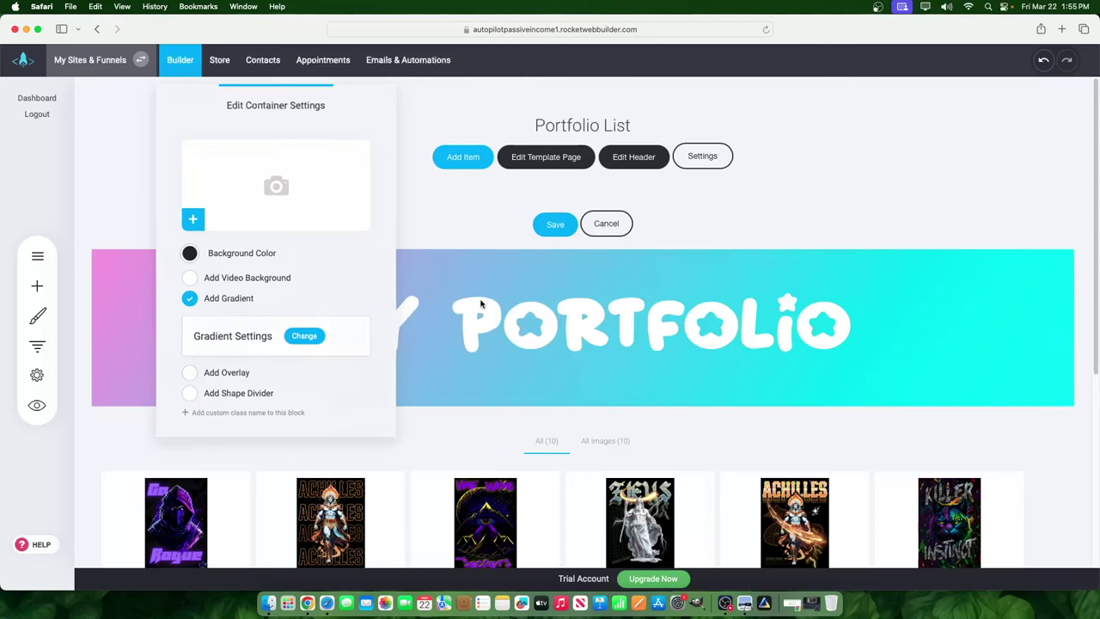
left_click(481, 304)
left_click(606, 224)
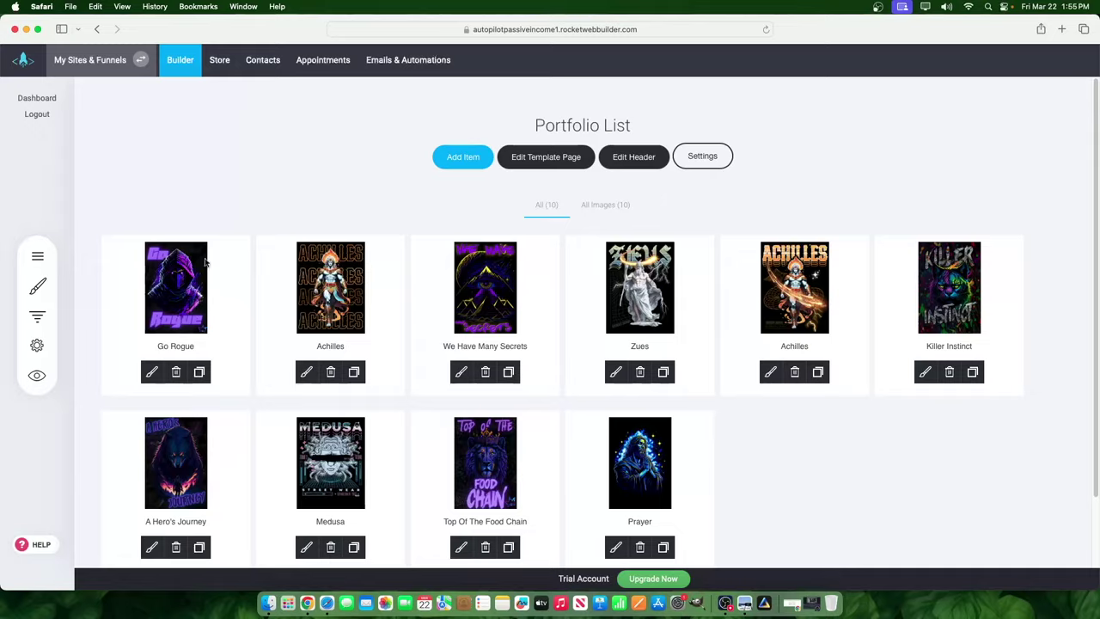
Preview the website and examine the My Portfolio header and the four-column image gallery
left_click(37, 375)
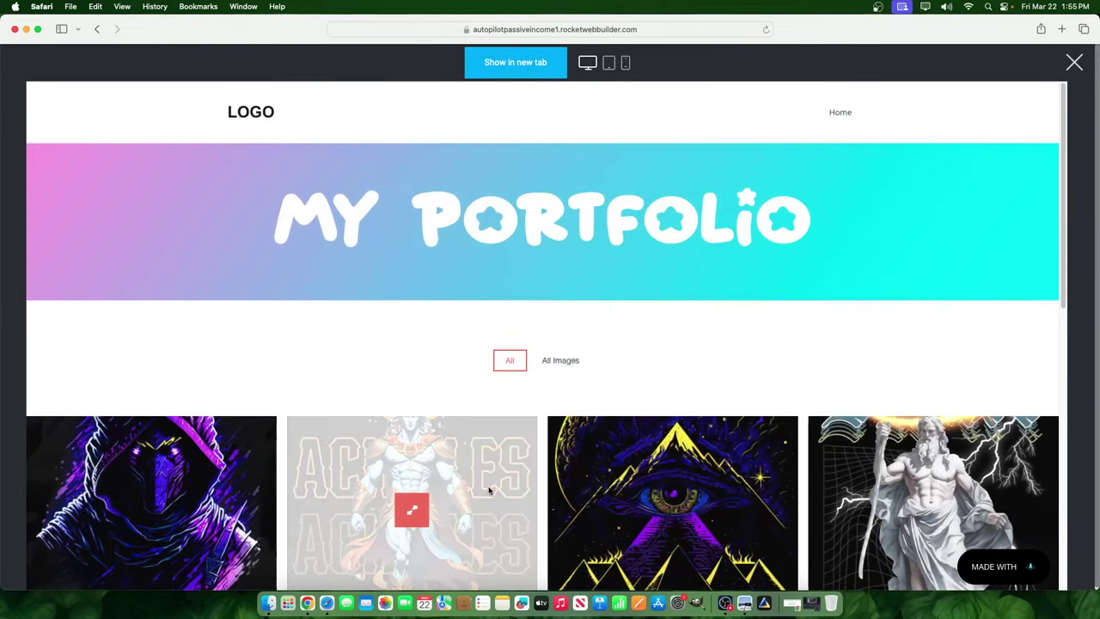
scroll(488, 490, "down", 6)
scroll(744, 383, "up", 4)
scroll(567, 497, "down", 2)
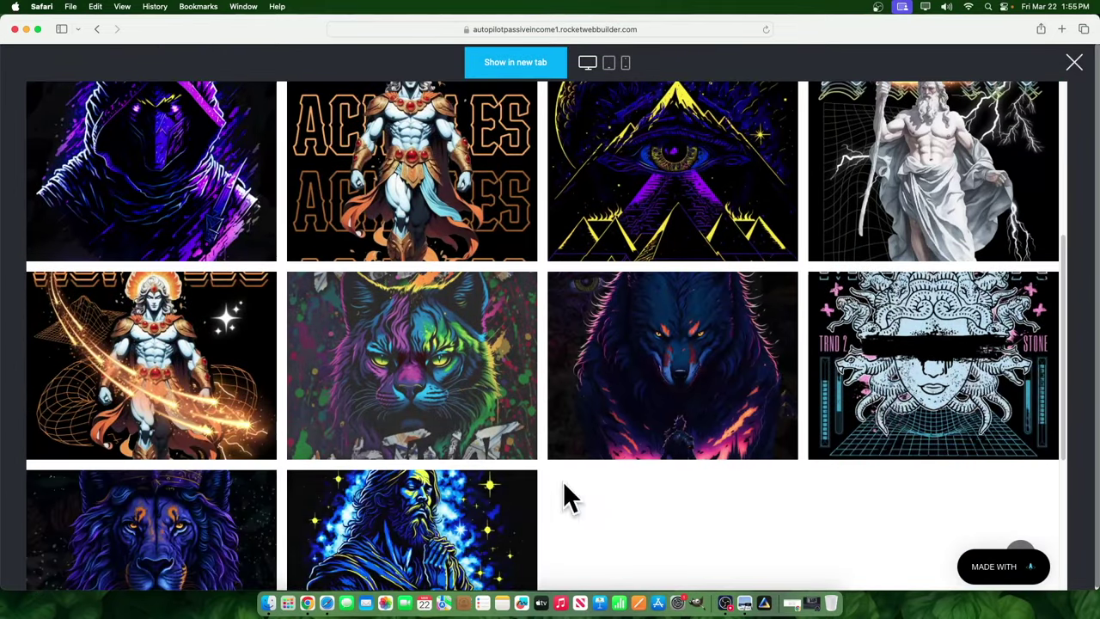
scroll(645, 567, "up", 3)
scroll(392, 290, "down", 5)
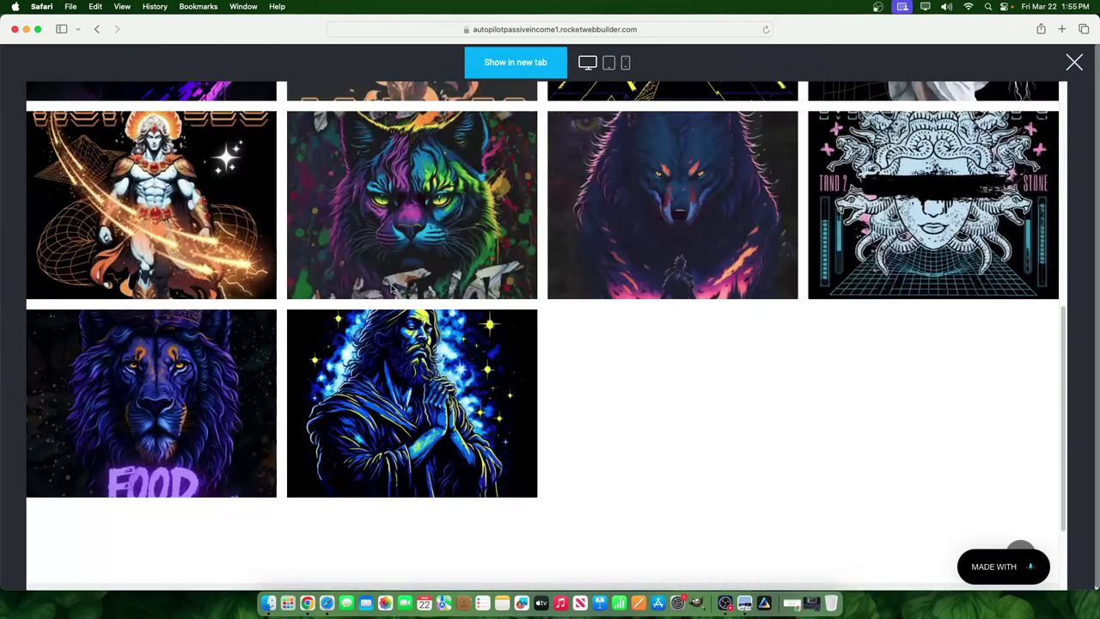
scroll(391, 289, "up", 10)
scroll(576, 269, "up", 1)
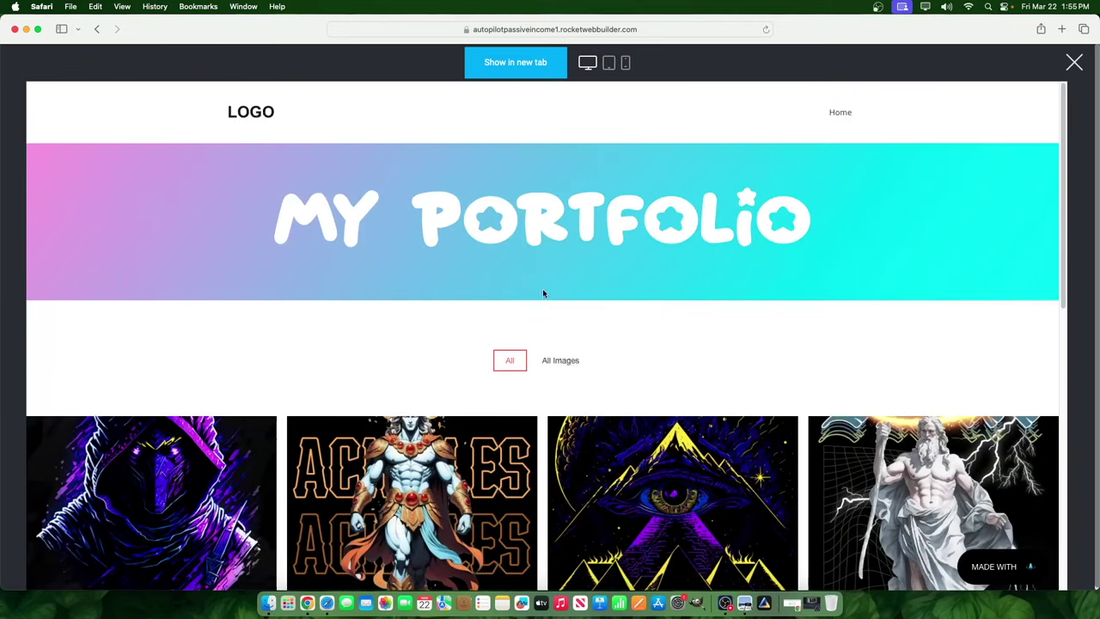
scroll(557, 301, "down", 5)
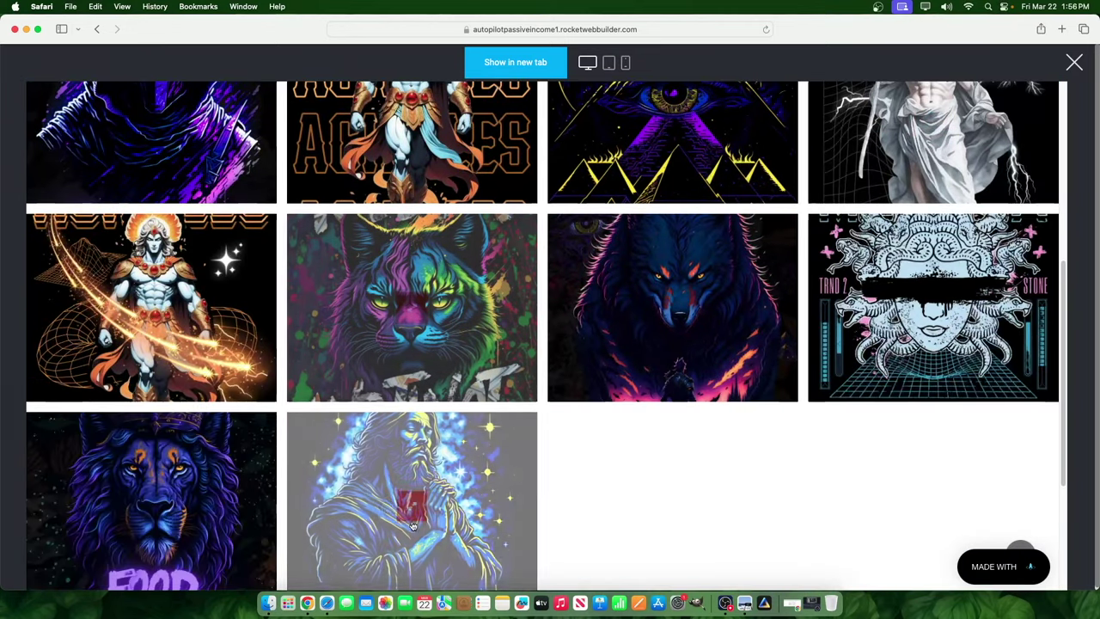
View the Killer Instinct artwork in the preview's lightbox and close the website preview
left_click(411, 308)
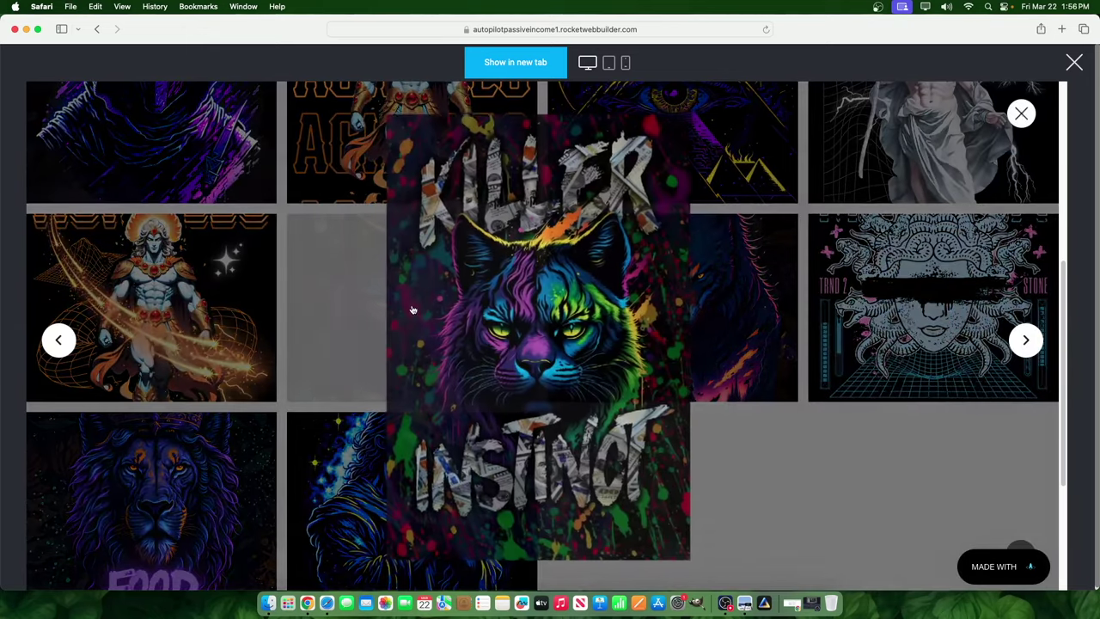
left_click(972, 318)
scroll(991, 273, "up", 6)
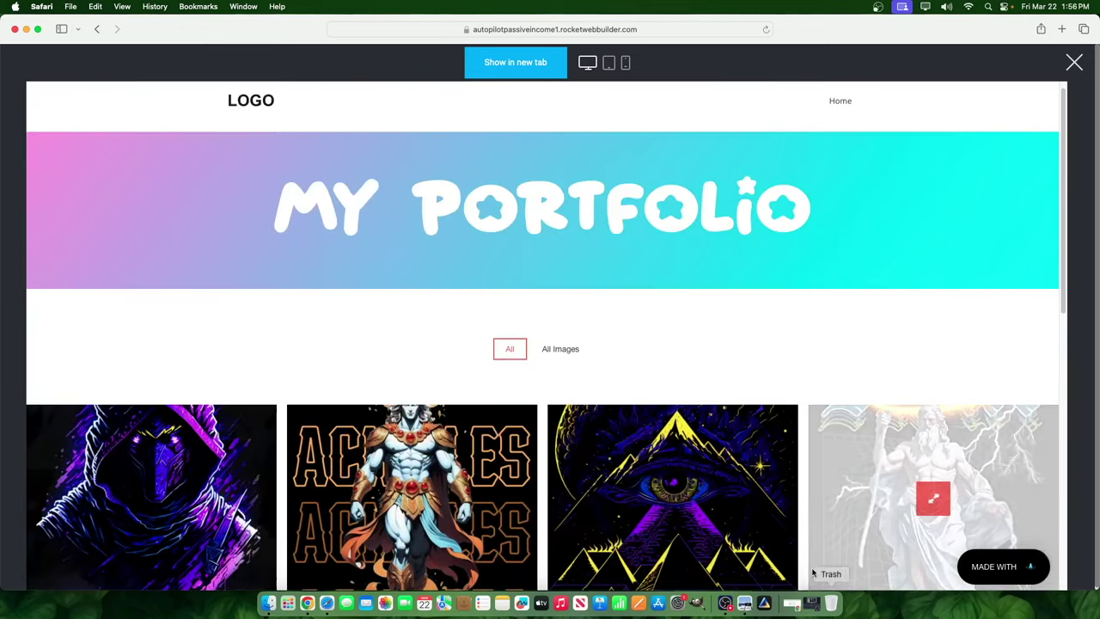
left_click(1074, 62)
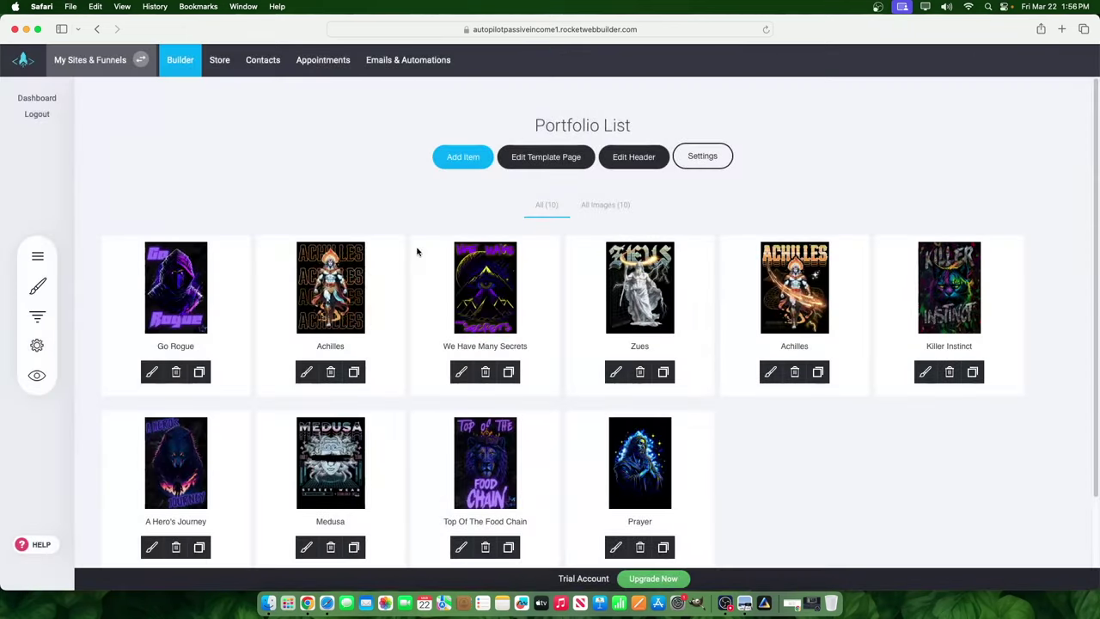
Open the site's Home page for editing from the page list
left_click(37, 256)
left_click(133, 197)
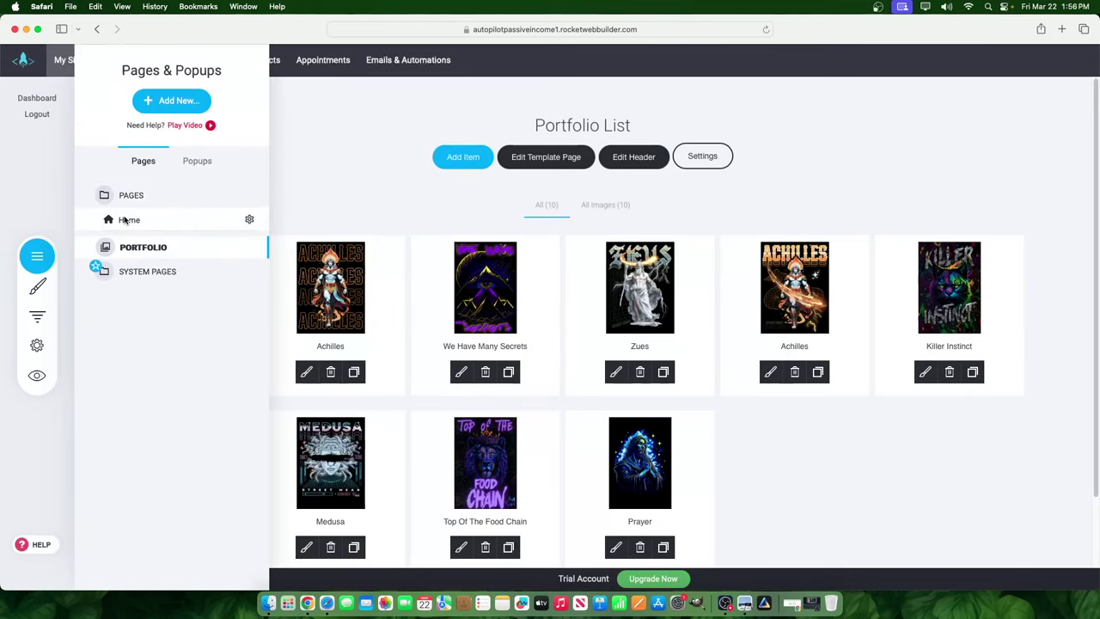
left_click(125, 220)
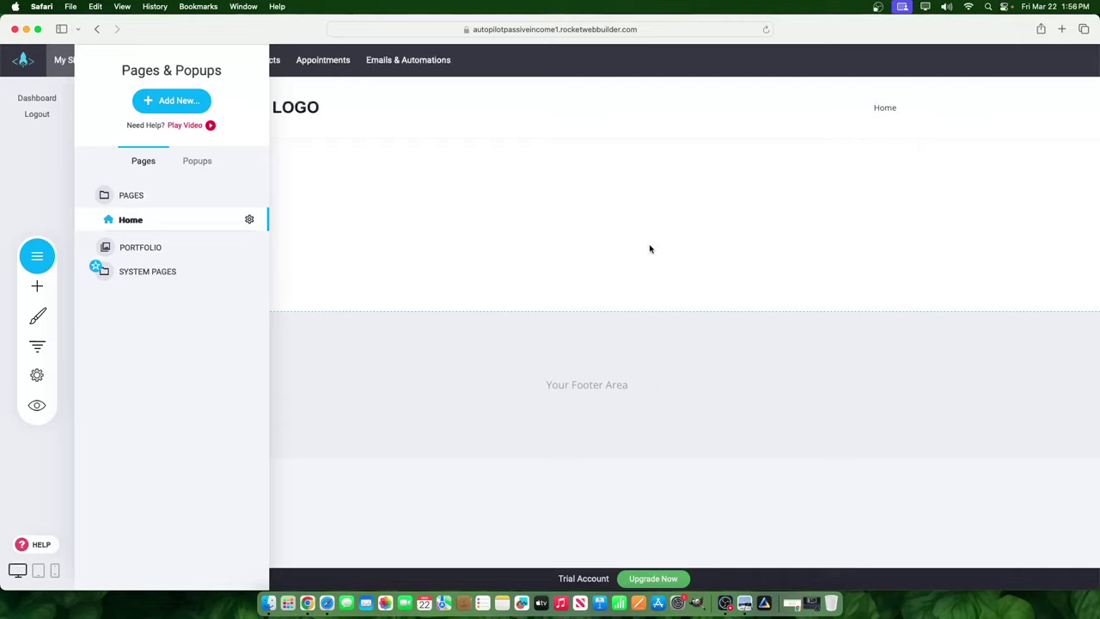
left_click(585, 204)
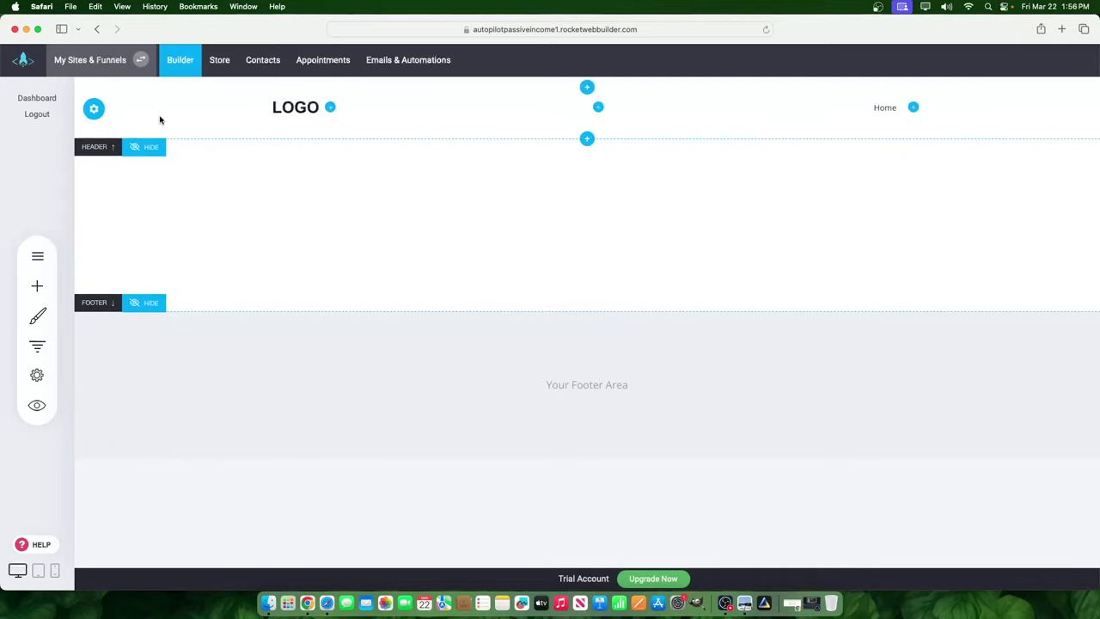
Try to delete the Home page from the site's page list
left_click(37, 251)
left_click(249, 220)
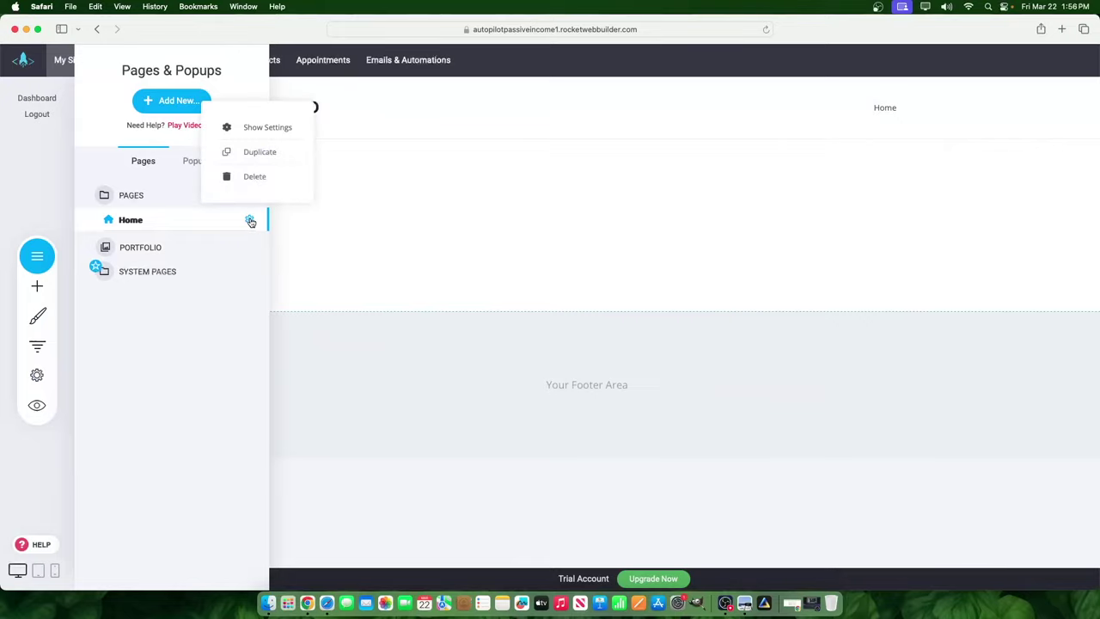
left_click(256, 179)
left_click(604, 296)
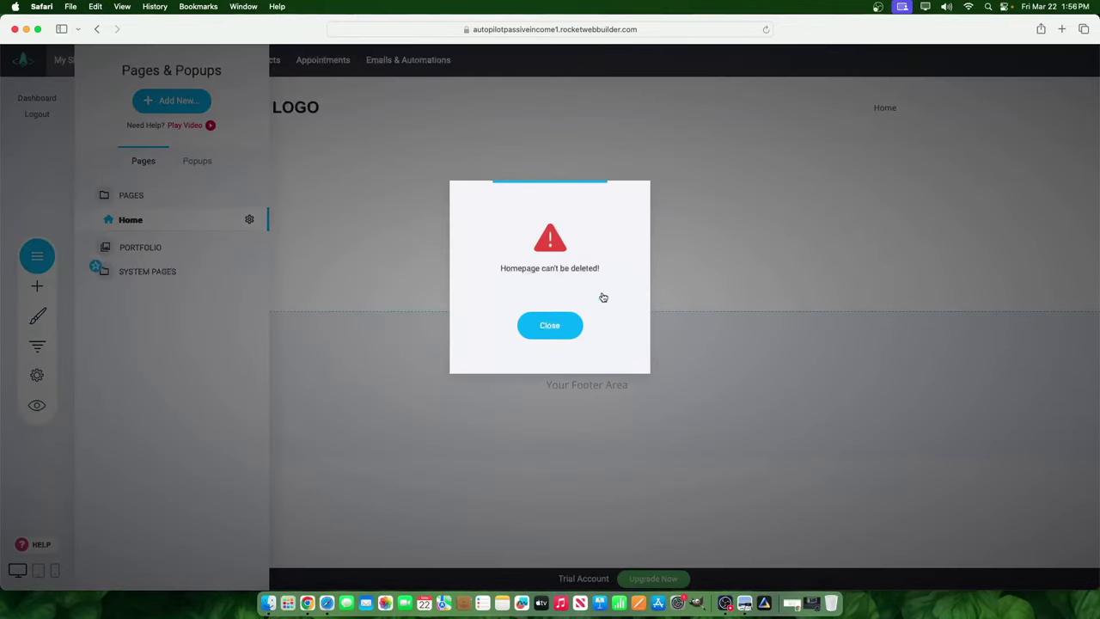
left_click(550, 326)
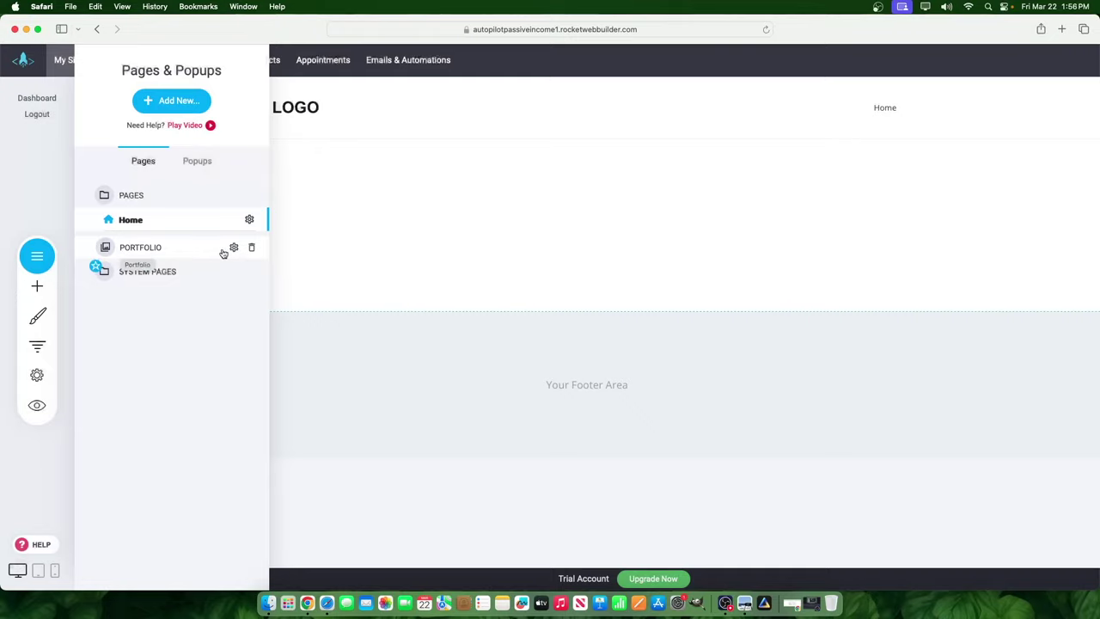
Set the Portfolio page as the site's homepage and save its page settings
left_click(234, 247)
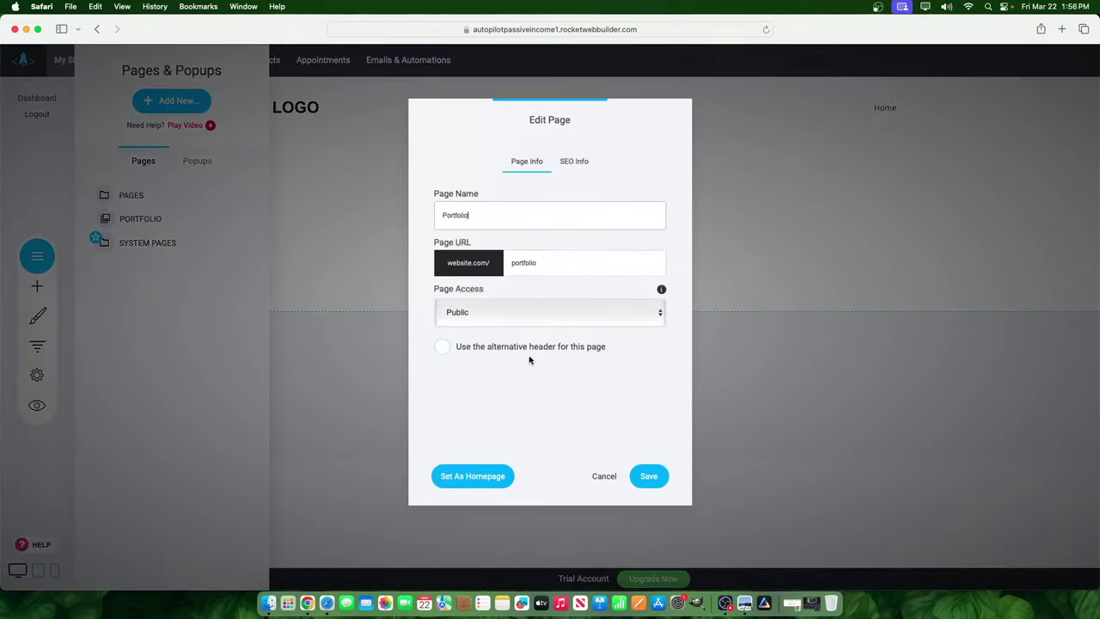
left_click(485, 478)
left_click_drag(469, 255, 587, 251)
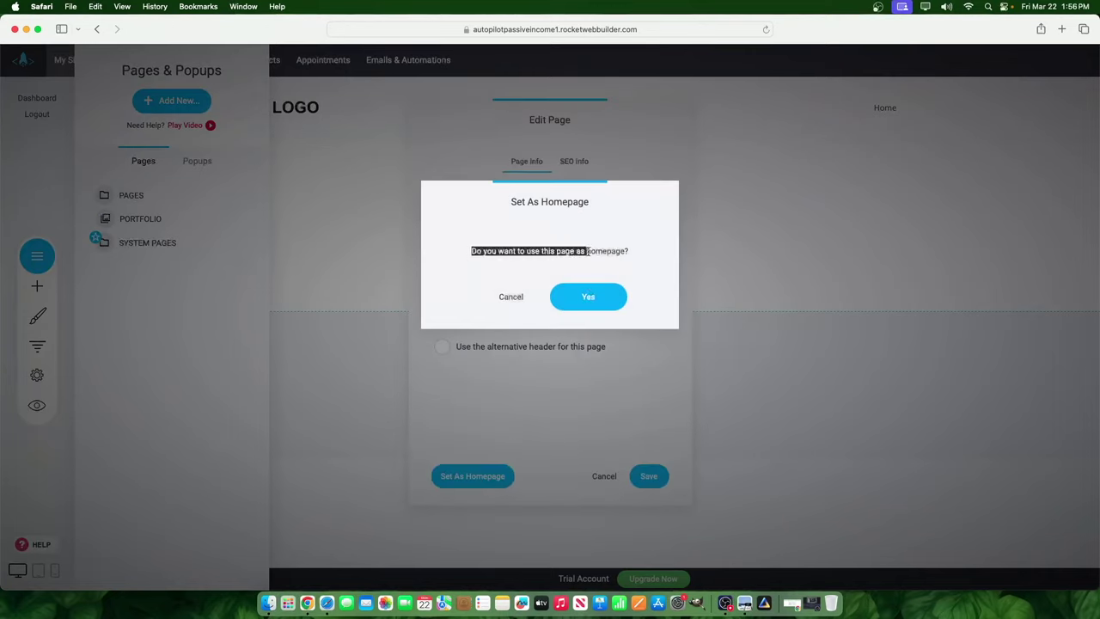
left_click(604, 299)
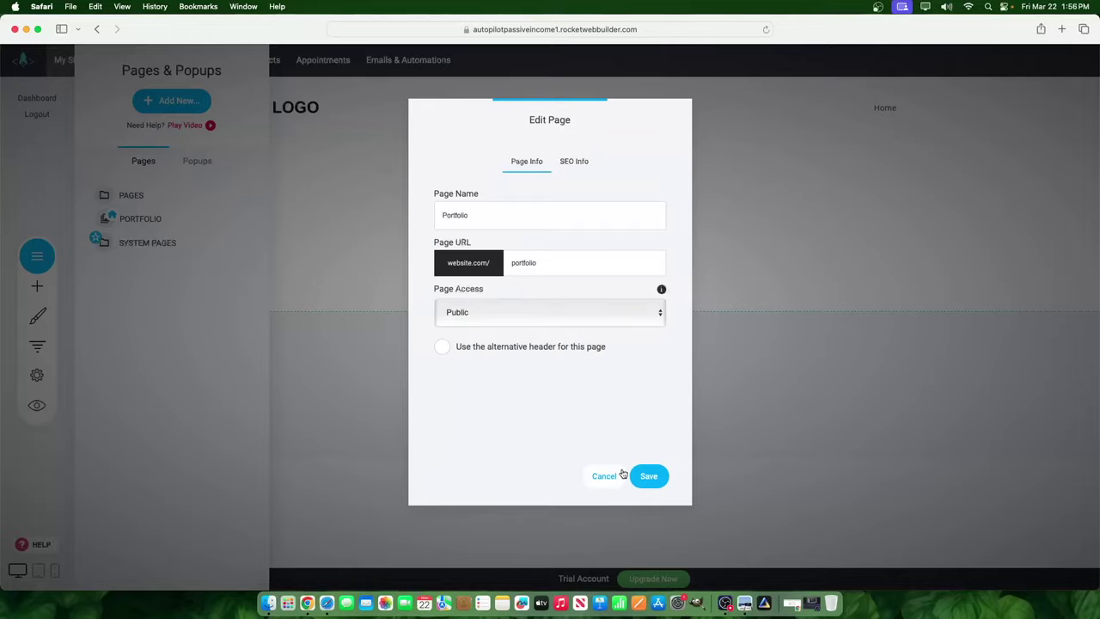
left_click(650, 478)
Delete the Home page from the Pages folder
left_click(118, 195)
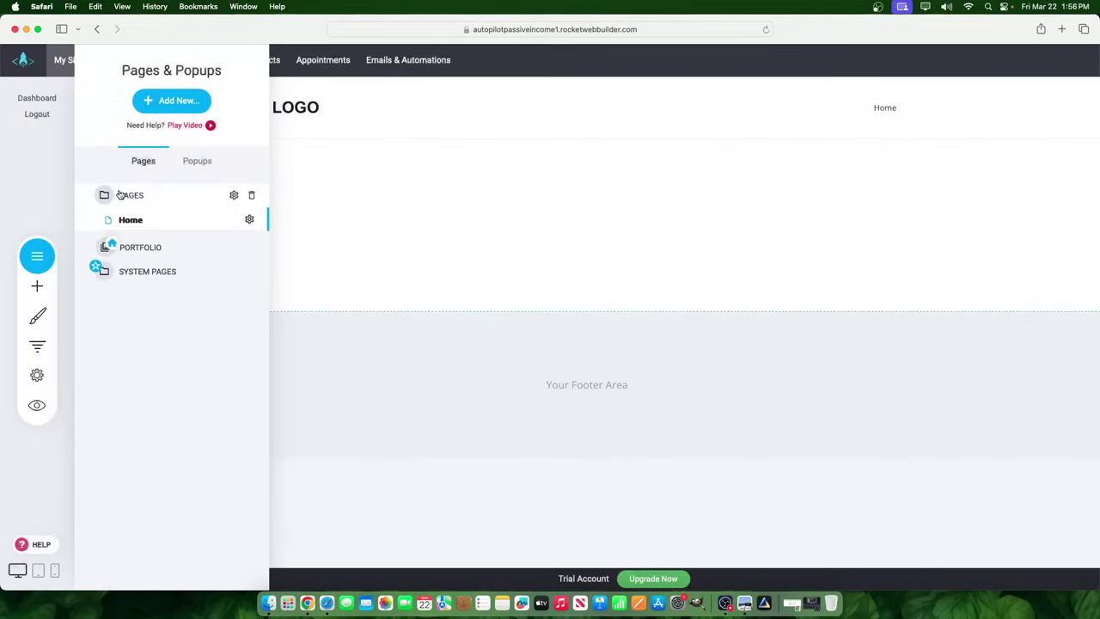
left_click(246, 220)
left_click(275, 179)
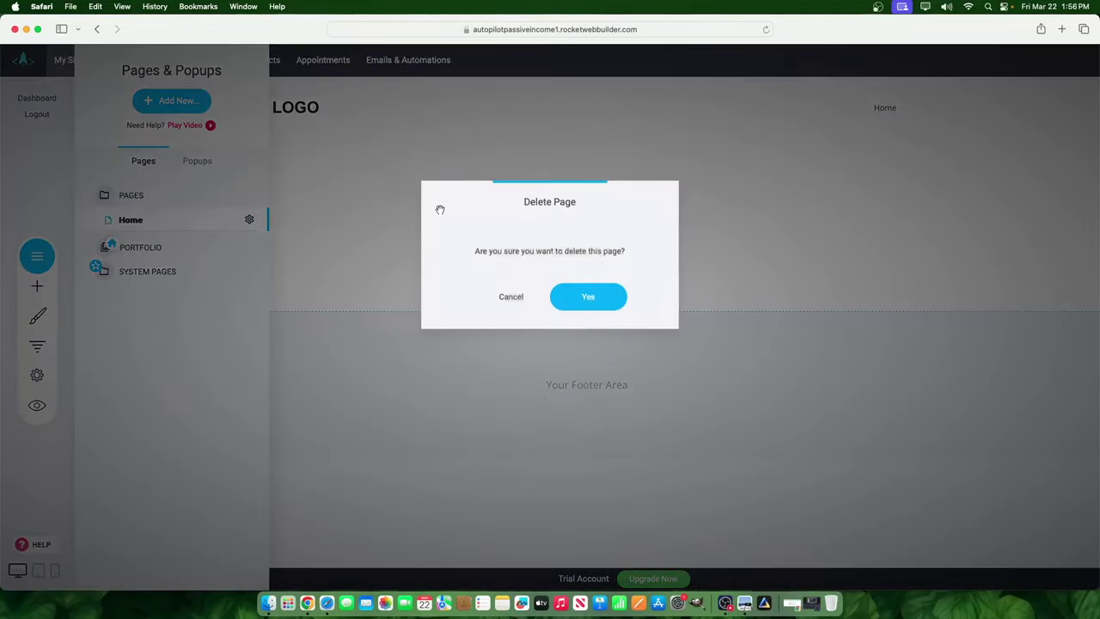
left_click(586, 298)
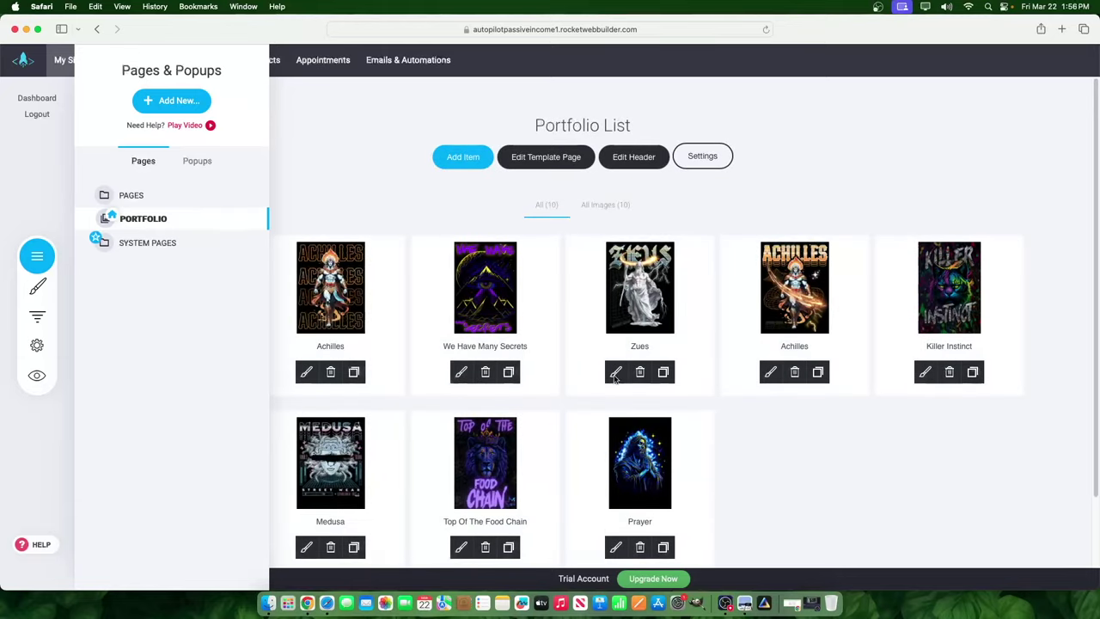
Change the portfolio layout to List, keeping spacing and full width, and save the portfolio settings
left_click(704, 158)
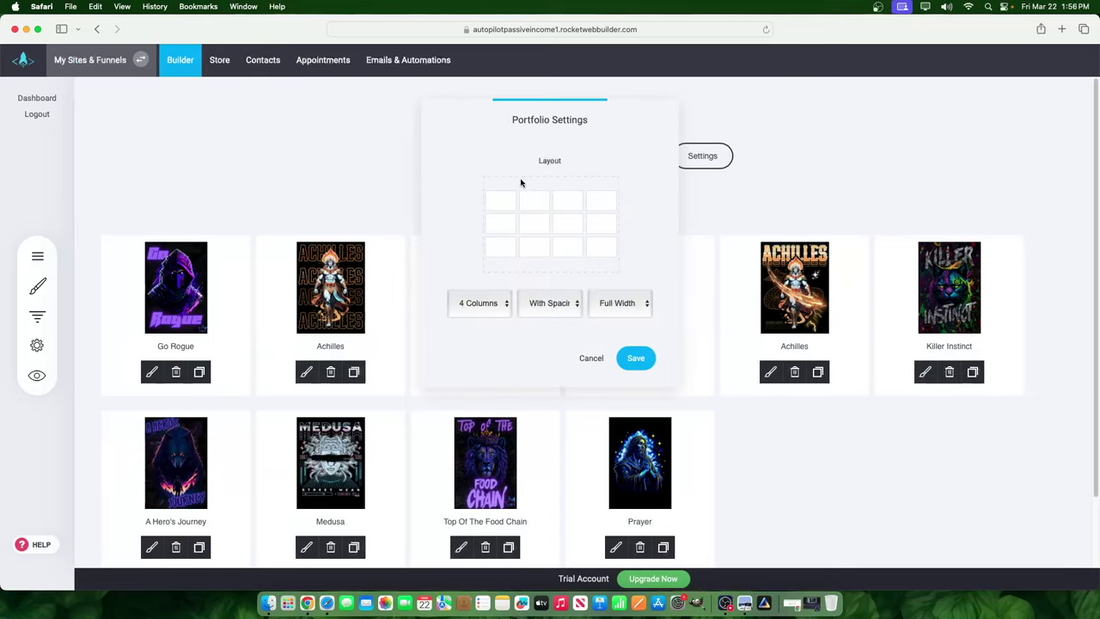
left_click(484, 314)
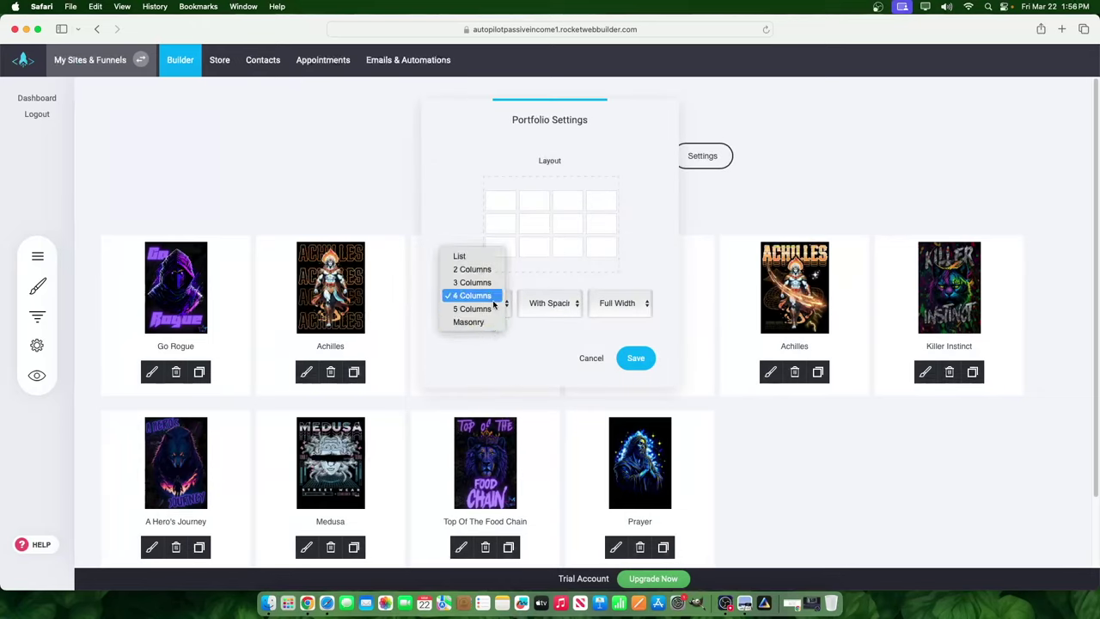
left_click(471, 258)
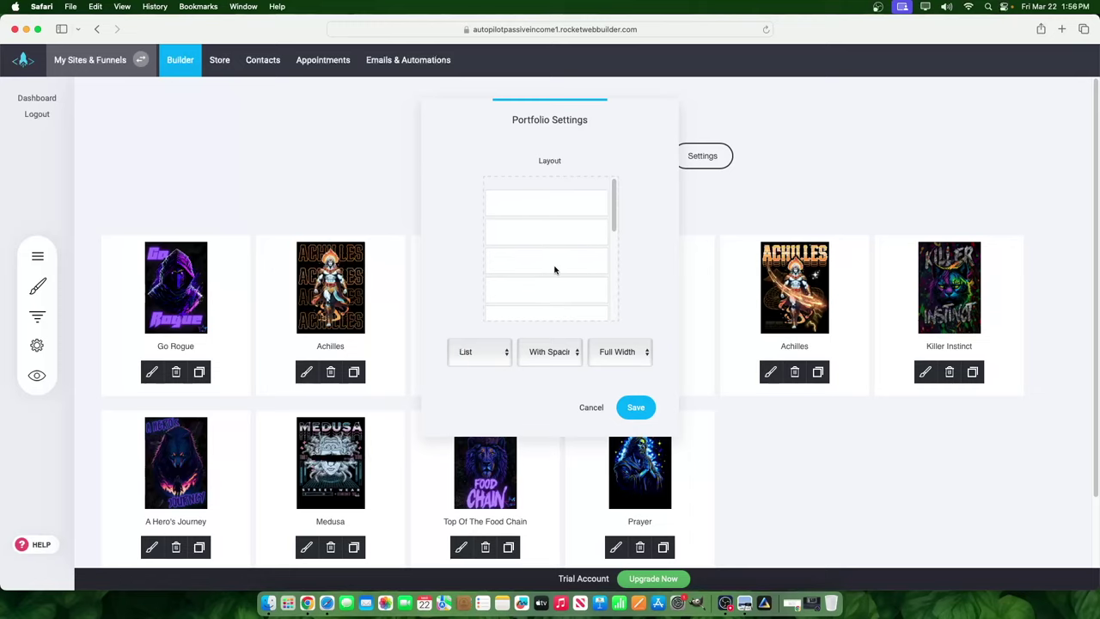
left_click(633, 416)
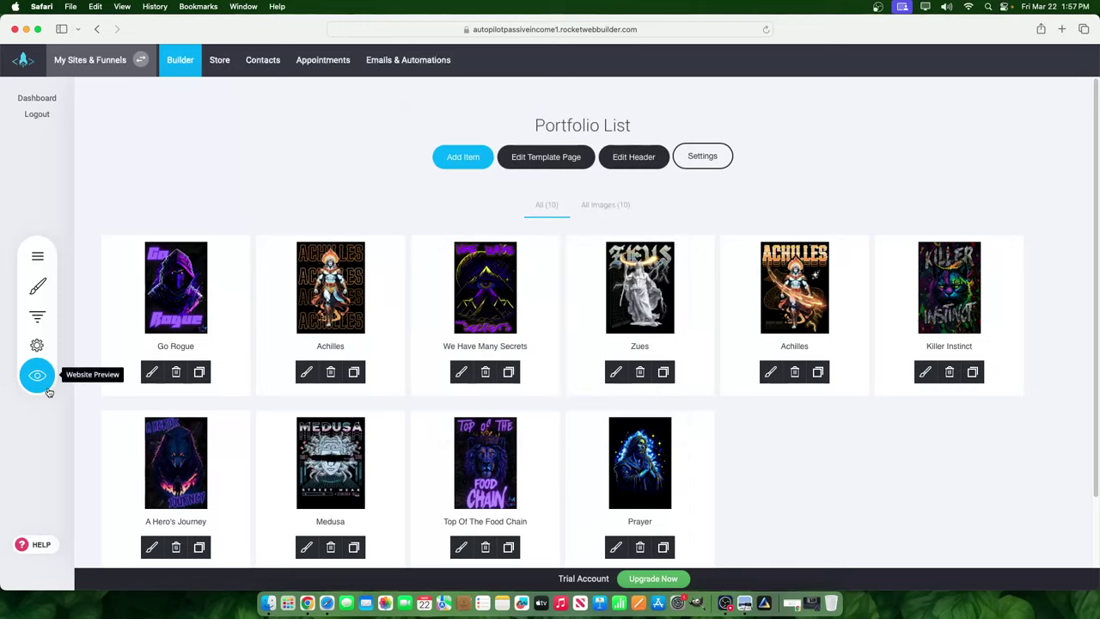
Preview the website to examine how the gallery images appear in the List layout
left_click(37, 375)
scroll(69, 404, "down", 15)
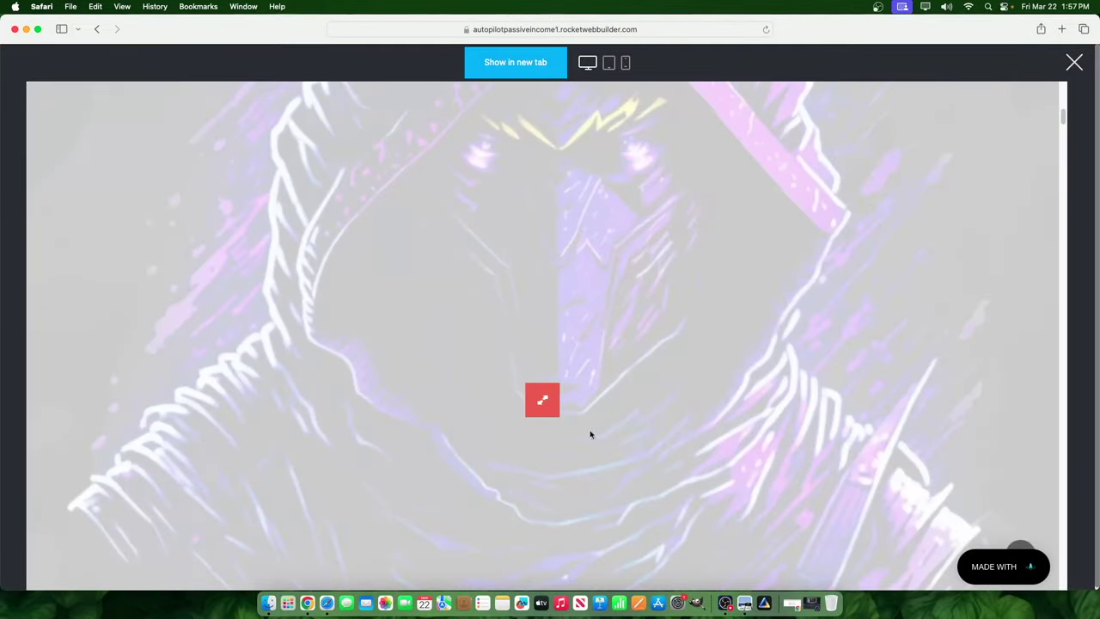
scroll(647, 399, "down", 10)
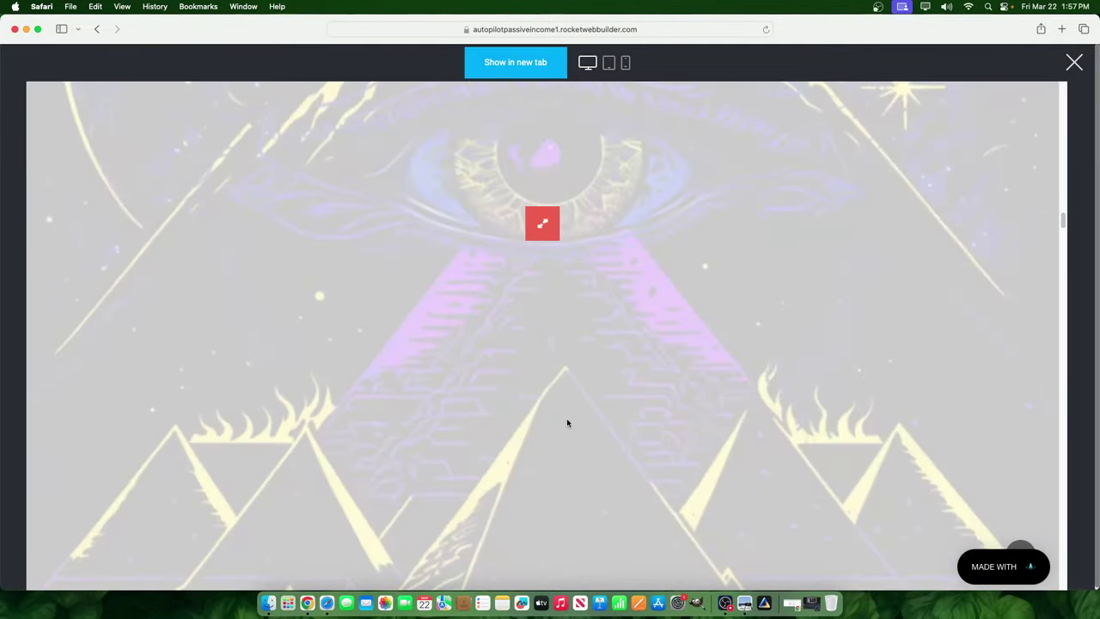
scroll(971, 183, "down", 10)
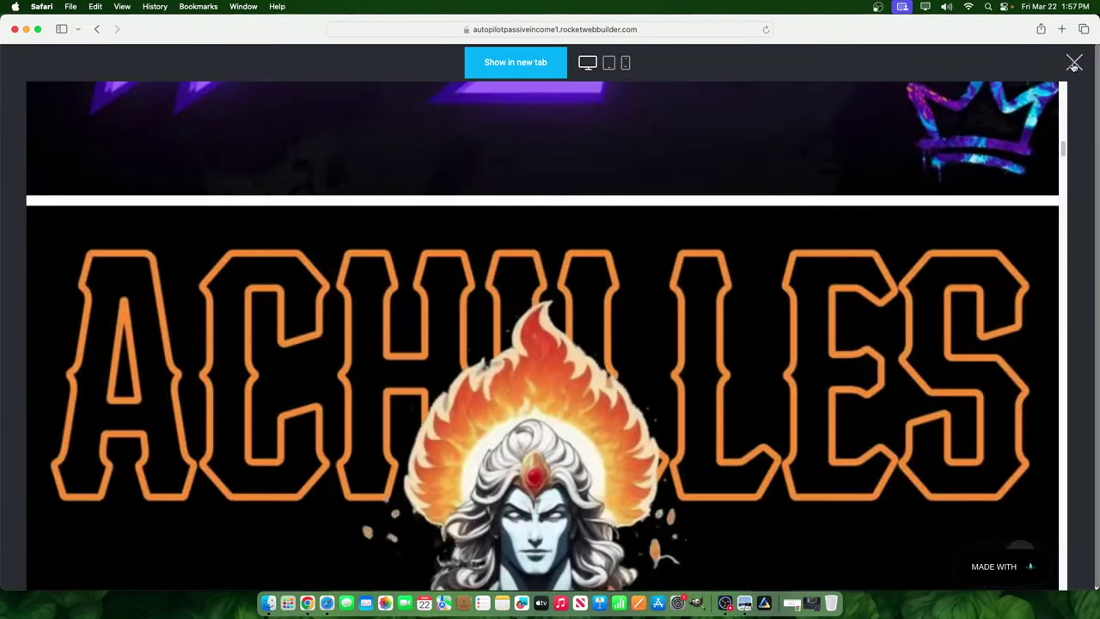
left_click(1075, 62)
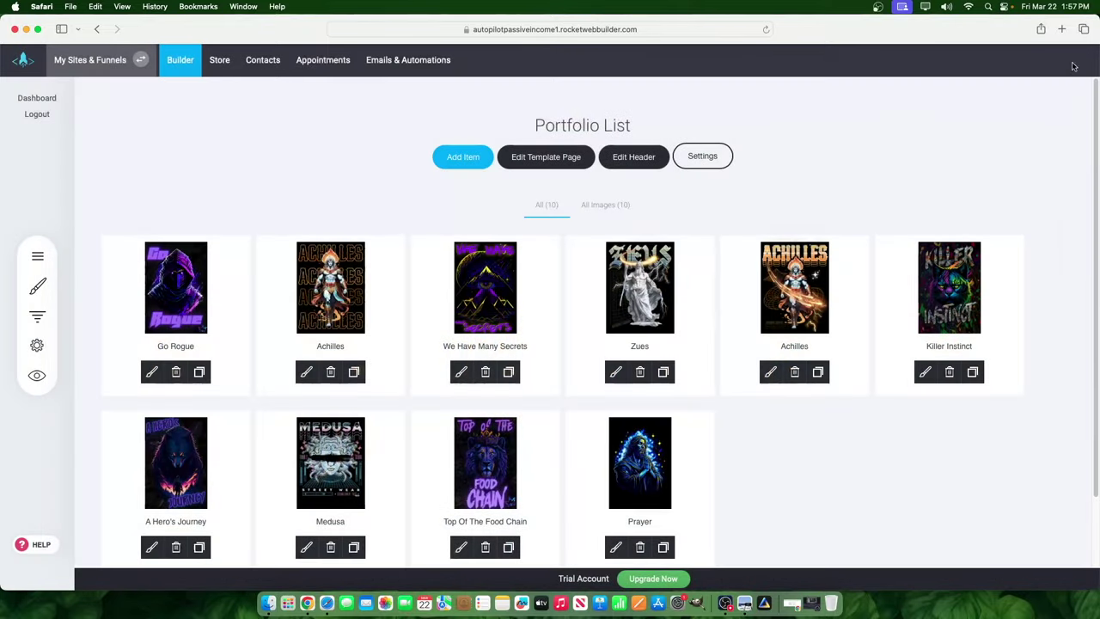
left_click(448, 160)
left_click(604, 396)
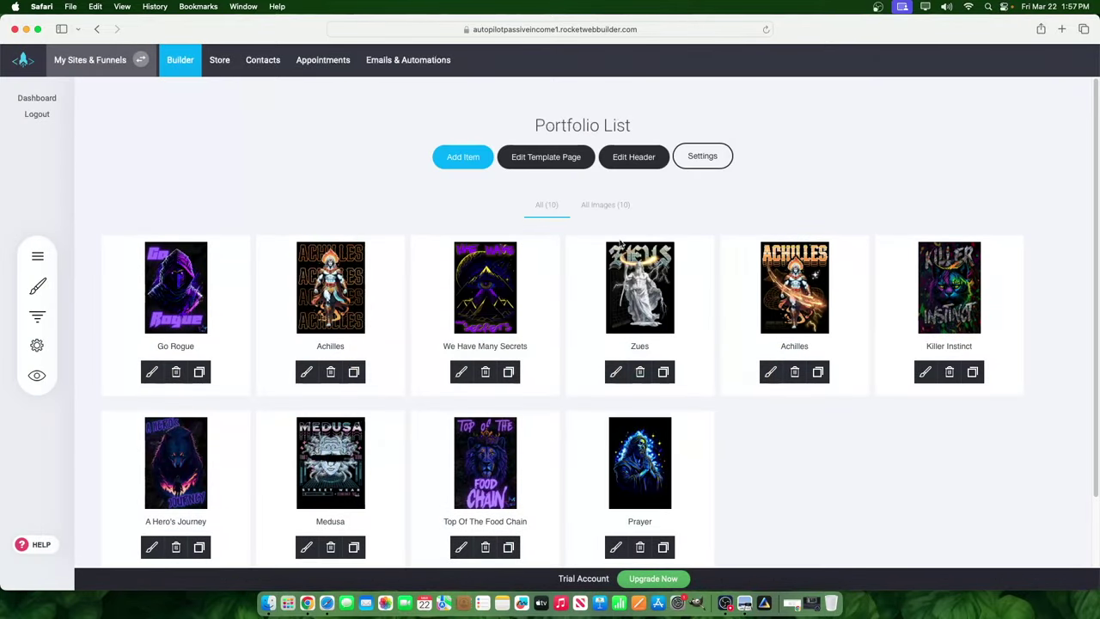
Change the portfolio layout to 2 Columns and save the portfolio settings
left_click(702, 156)
left_click(473, 354)
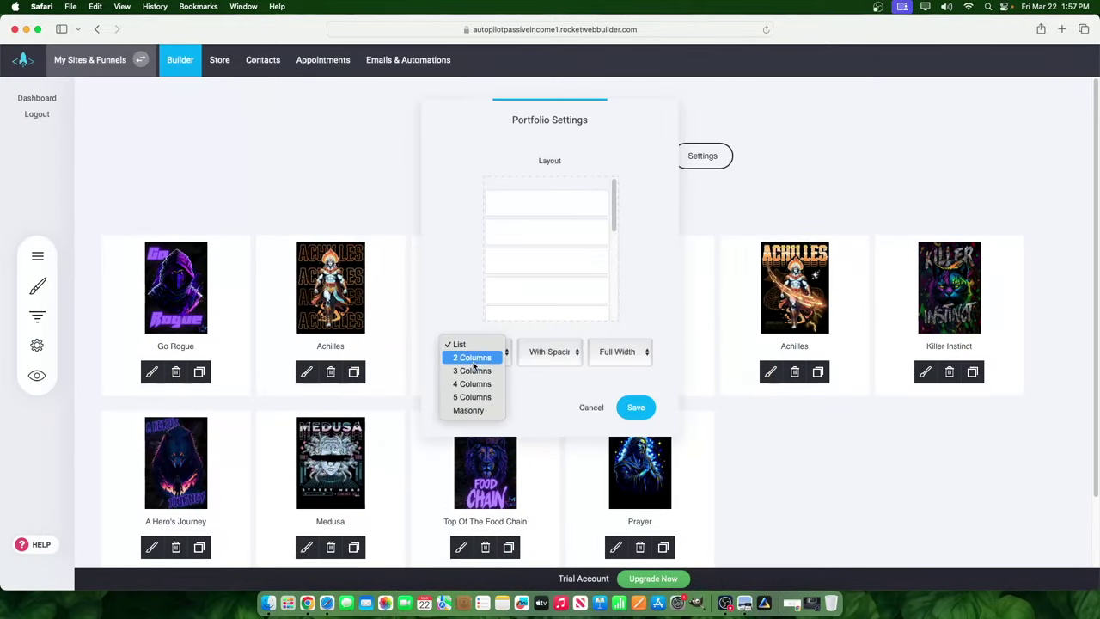
key("Escape")
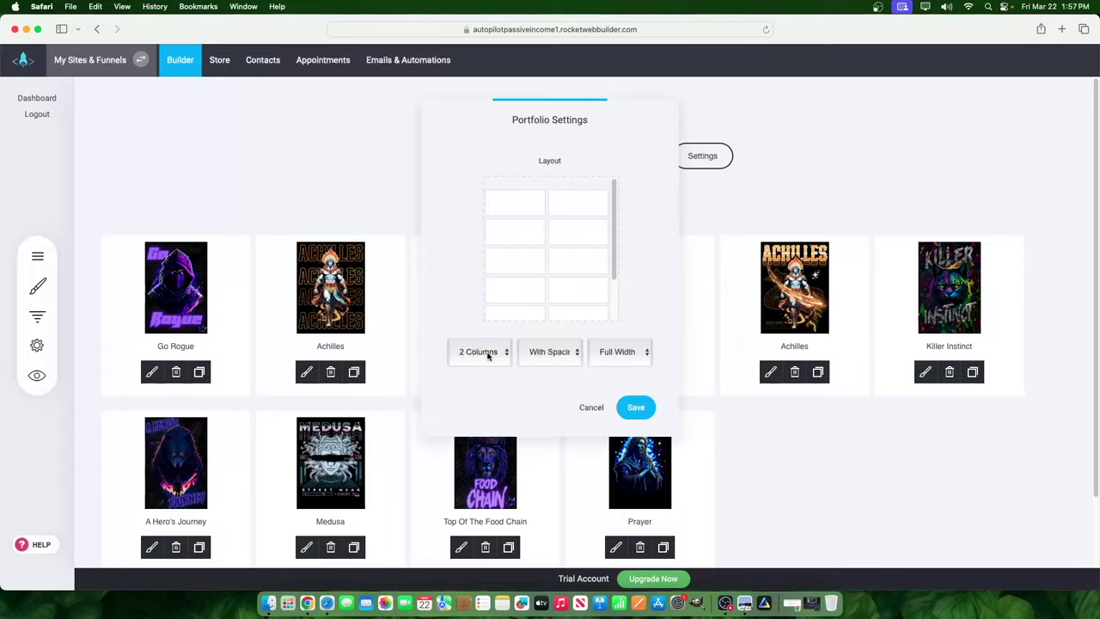
left_click(633, 409)
Preview the website to examine how the gallery images appear in the 2 Columns layout
left_click(37, 375)
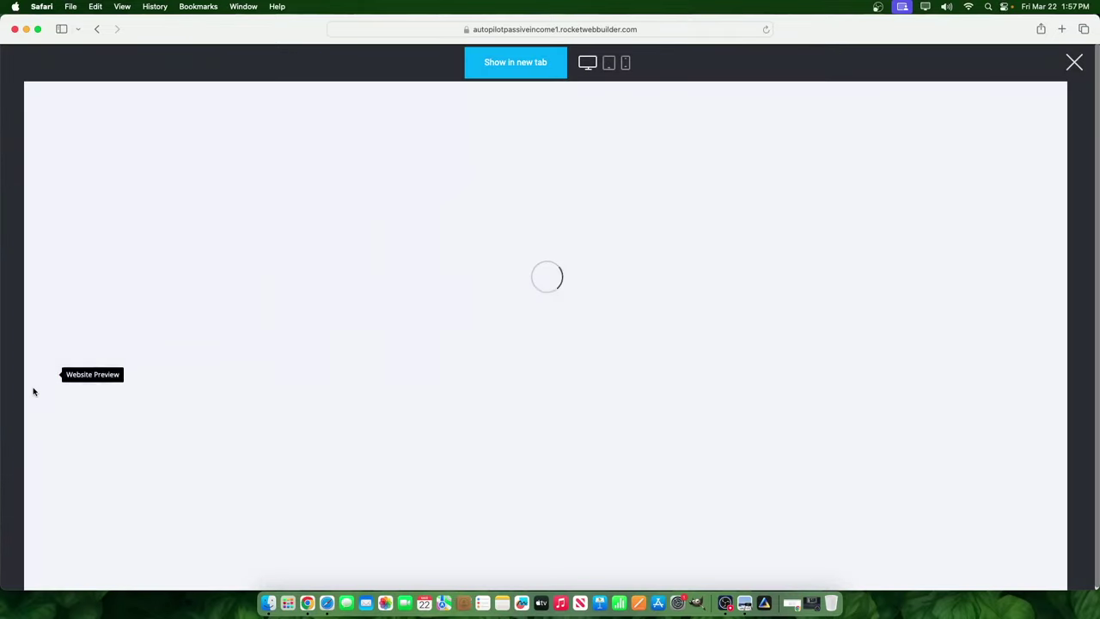
scroll(582, 444, "down", 15)
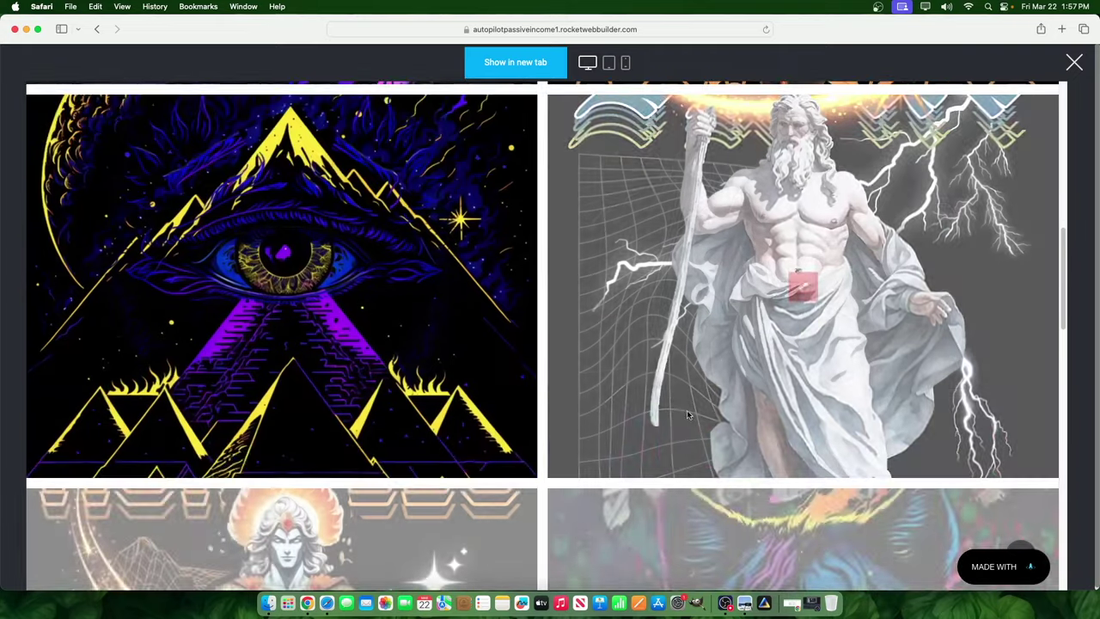
scroll(791, 251, "up", 15)
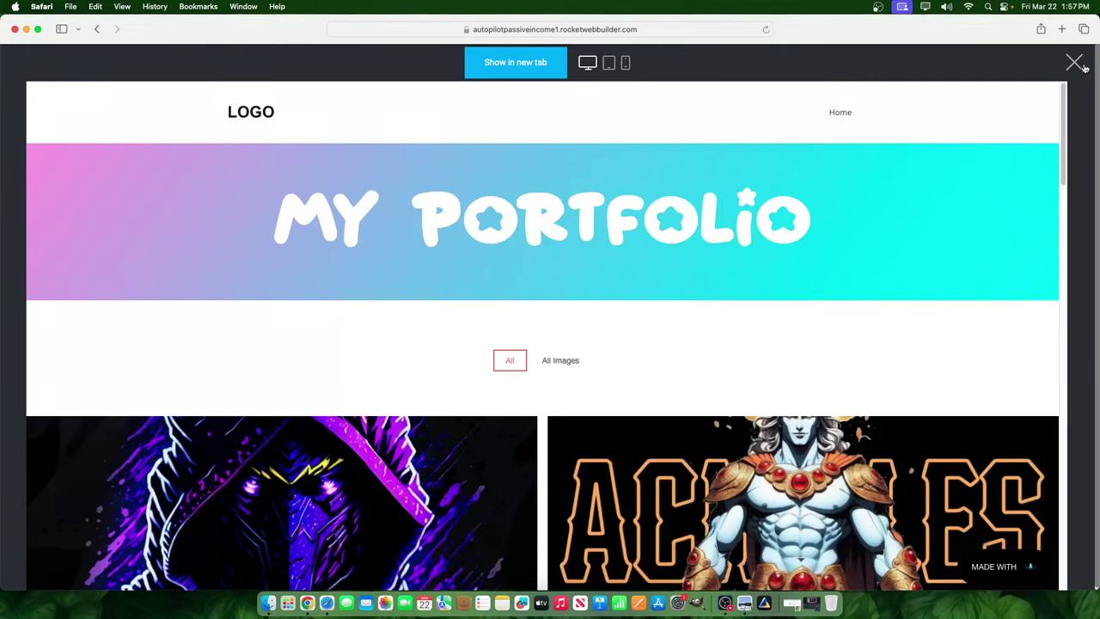
left_click(1075, 63)
left_click(468, 160)
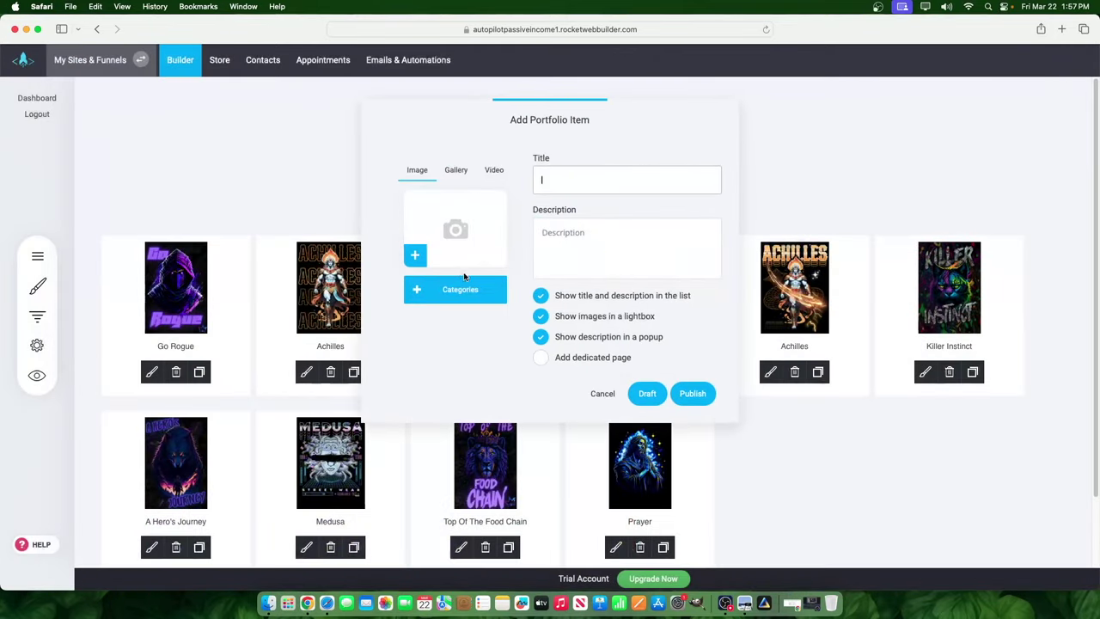
left_click(601, 395)
Change the portfolio layout to 3 Columns and save the portfolio settings
left_click(686, 150)
left_click(455, 356)
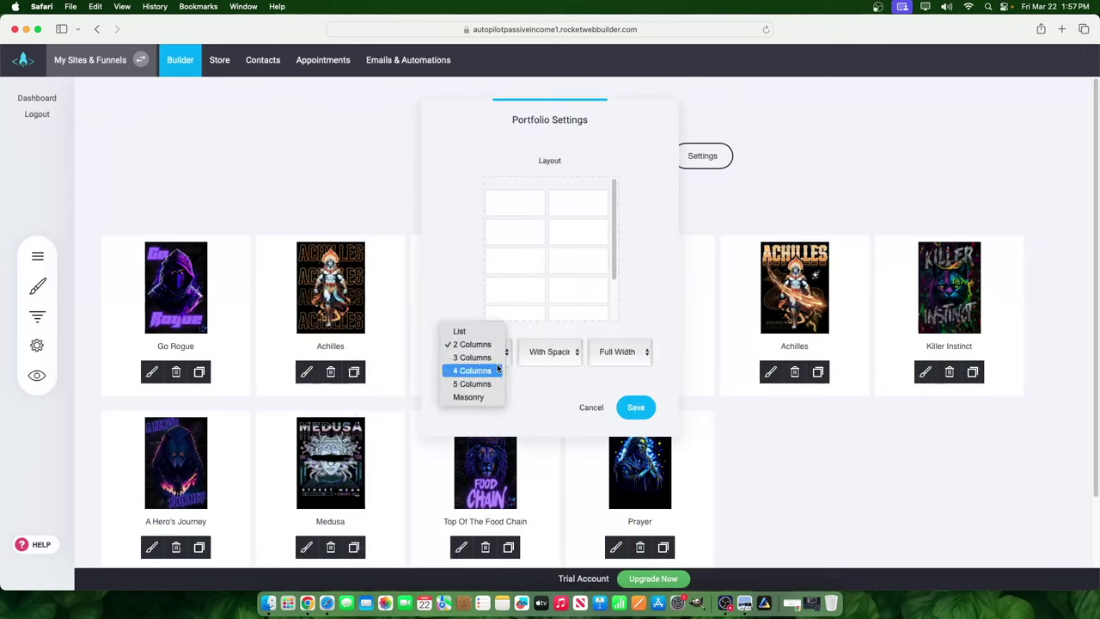
left_click(474, 358)
left_click(638, 416)
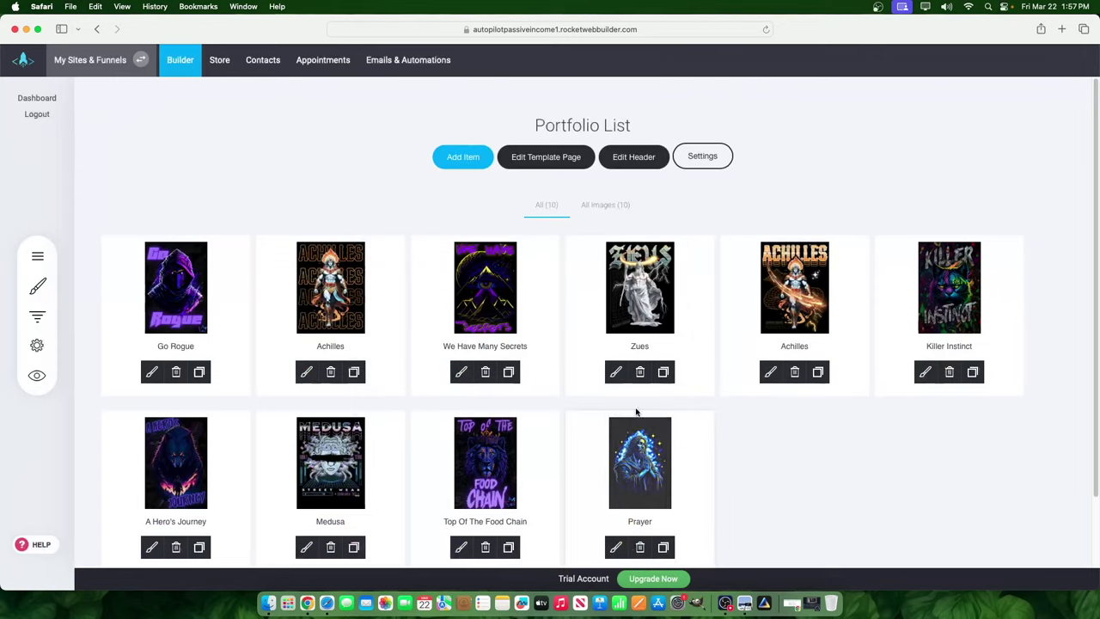
Preview the website to examine how the gallery images appear in the 3 Columns layout
left_click(37, 375)
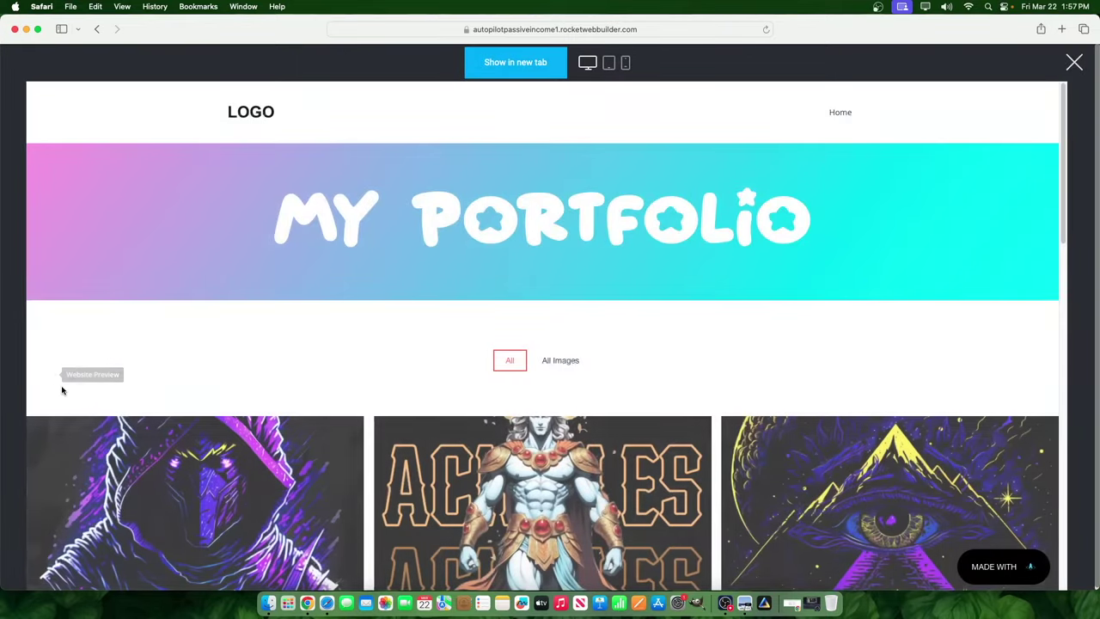
scroll(118, 393, "down", 5)
scroll(589, 209, "down", 2)
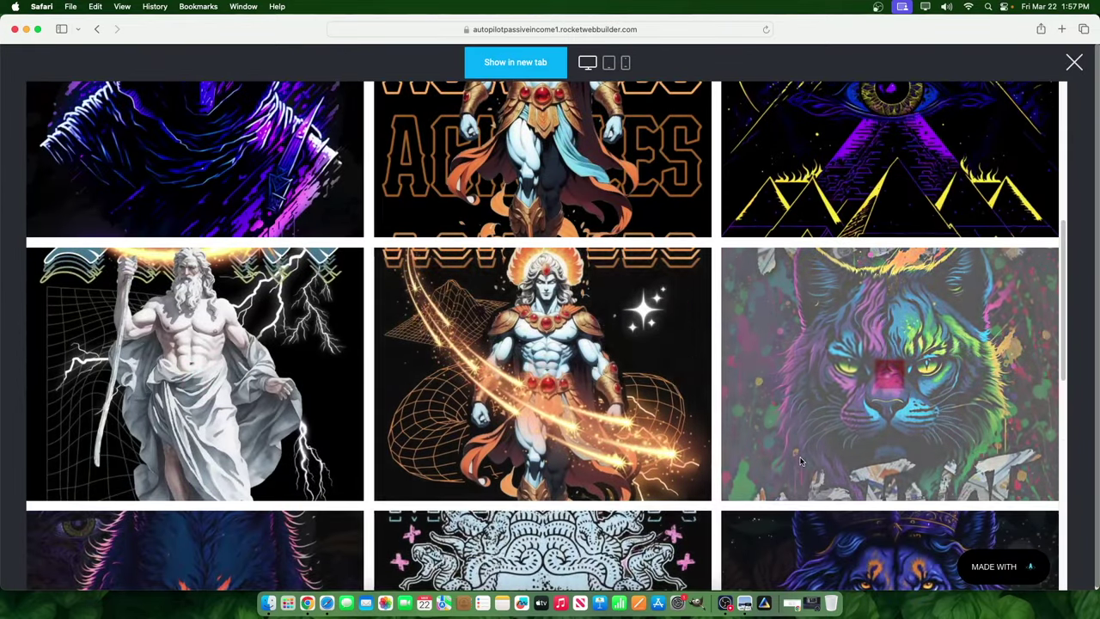
scroll(589, 209, "down", 4)
scroll(613, 439, "up", 6)
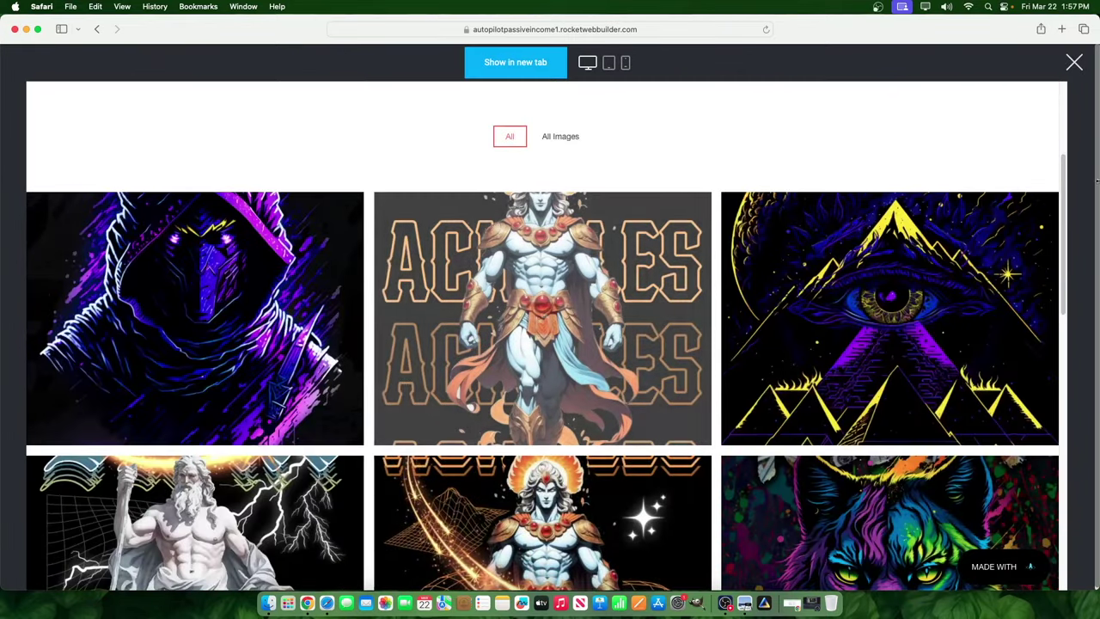
left_click(1074, 62)
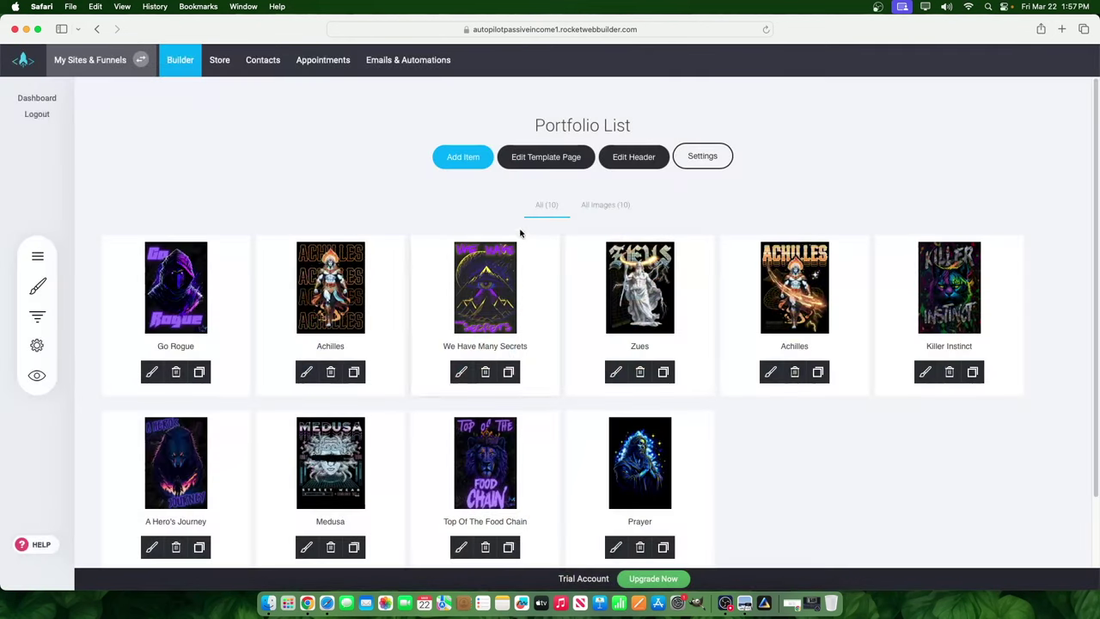
Change the portfolio layout to 5 Columns and save the portfolio settings
left_click(702, 156)
left_click(464, 359)
left_click(472, 366)
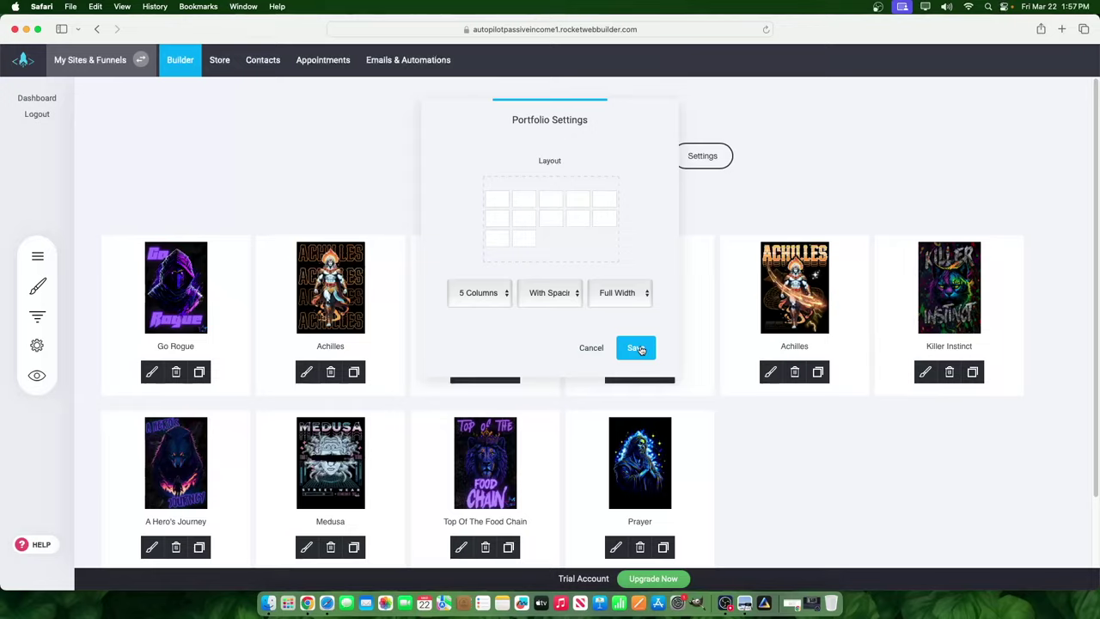
left_click(638, 350)
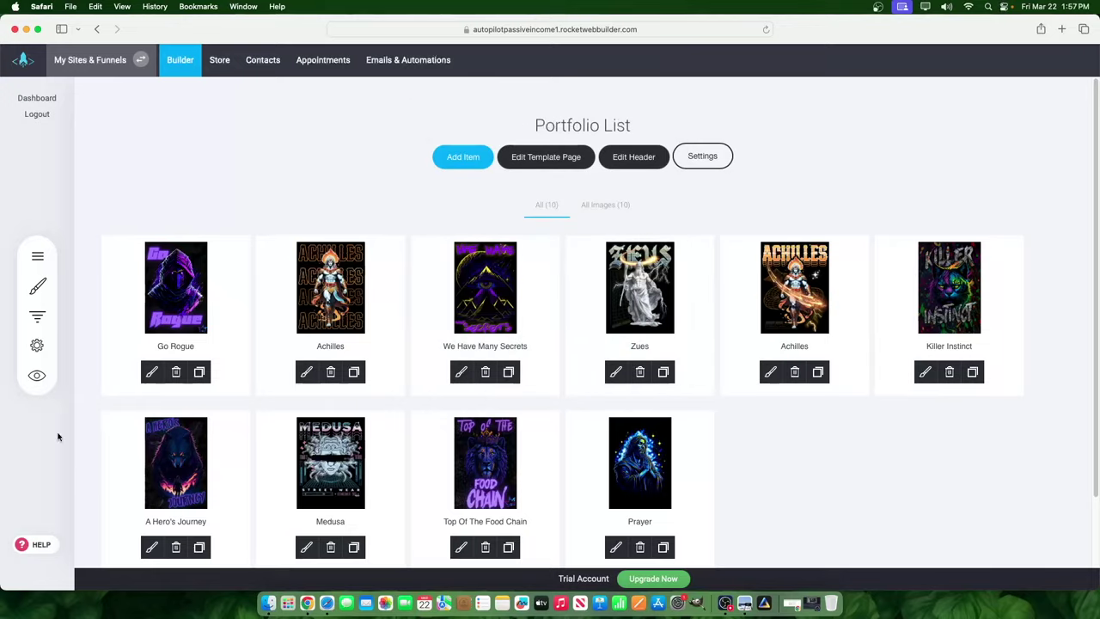
Preview the website to examine how the gallery images appear in the 5 Columns layout
left_click(37, 375)
scroll(93, 437, "down", 5)
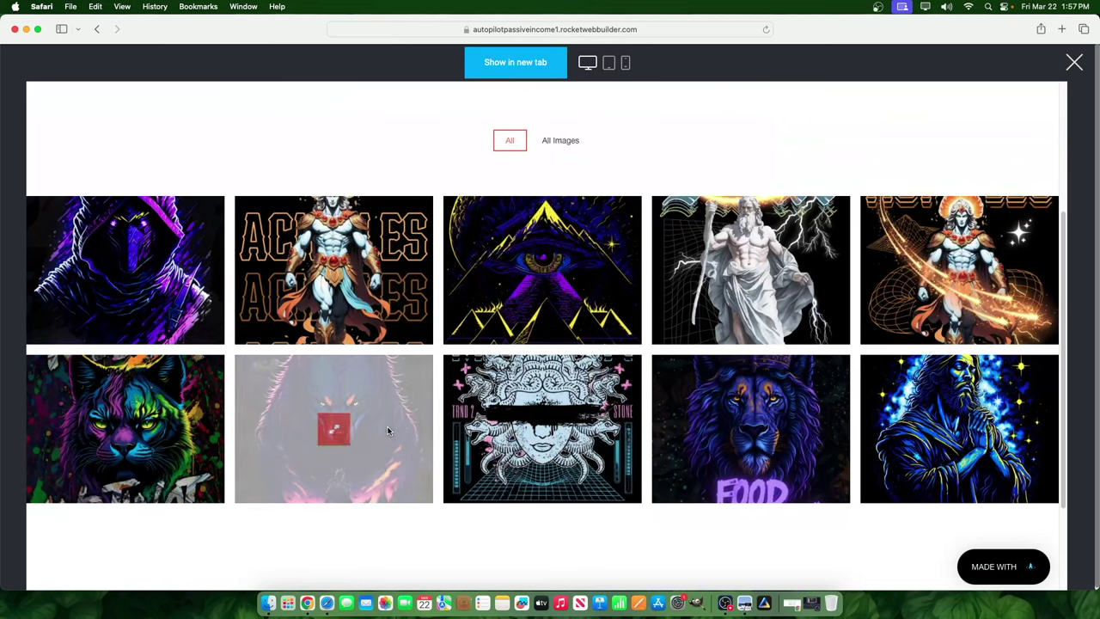
left_click(1074, 62)
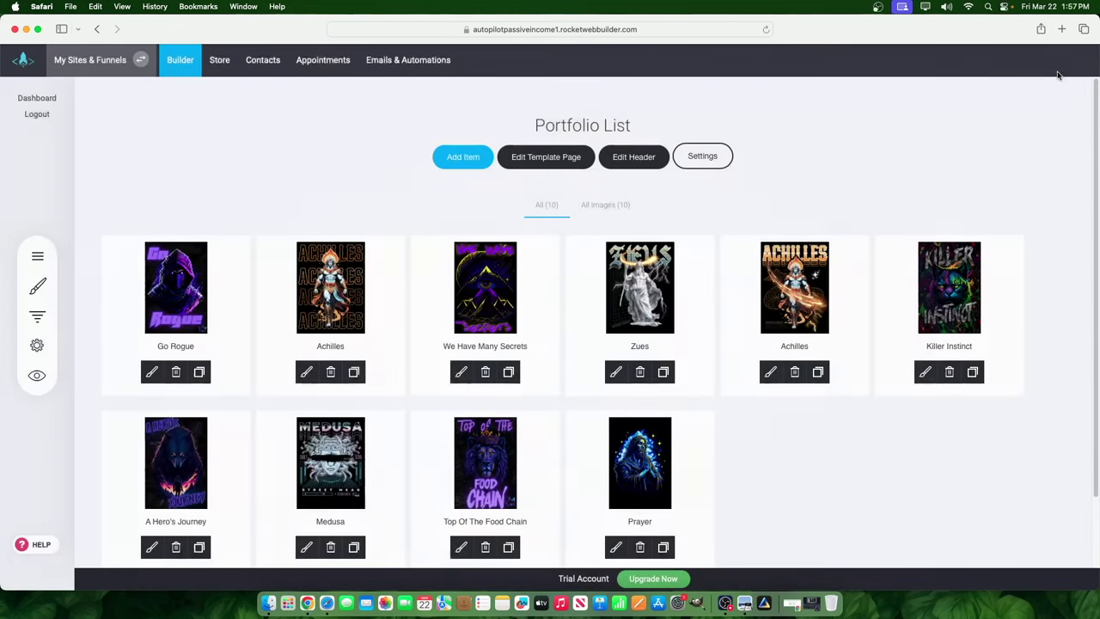
Change the portfolio layout to Masonry and save the portfolio settings
left_click(701, 157)
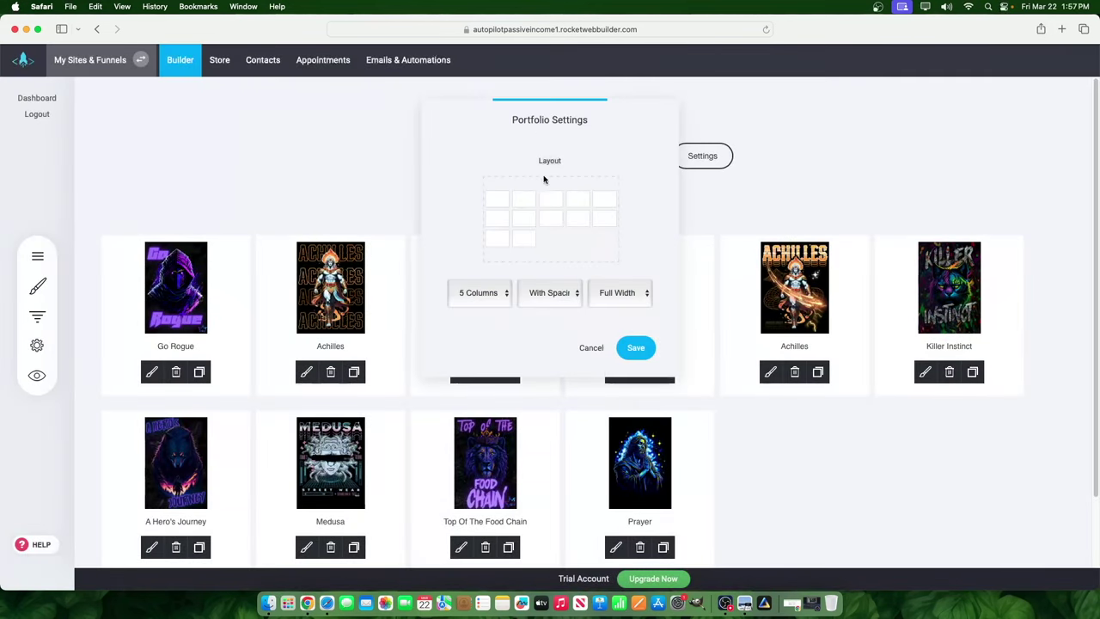
left_click(483, 294)
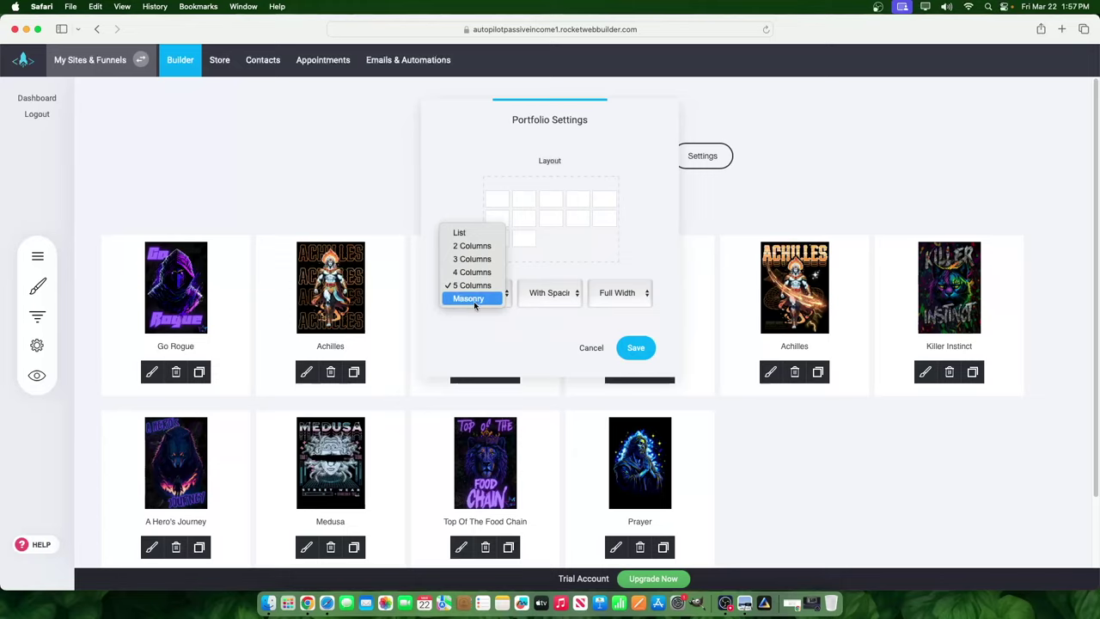
left_click(468, 299)
left_click(636, 375)
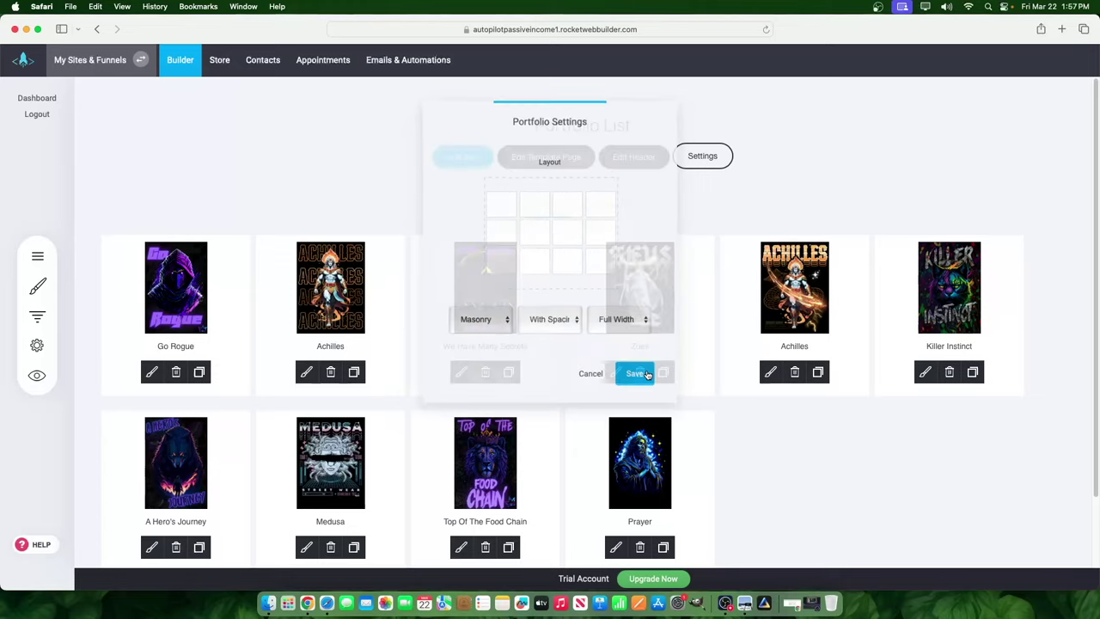
Preview the website to examine the arrangement and sizes of the gallery images in the full-width Masonry layout with spacing
left_click(38, 375)
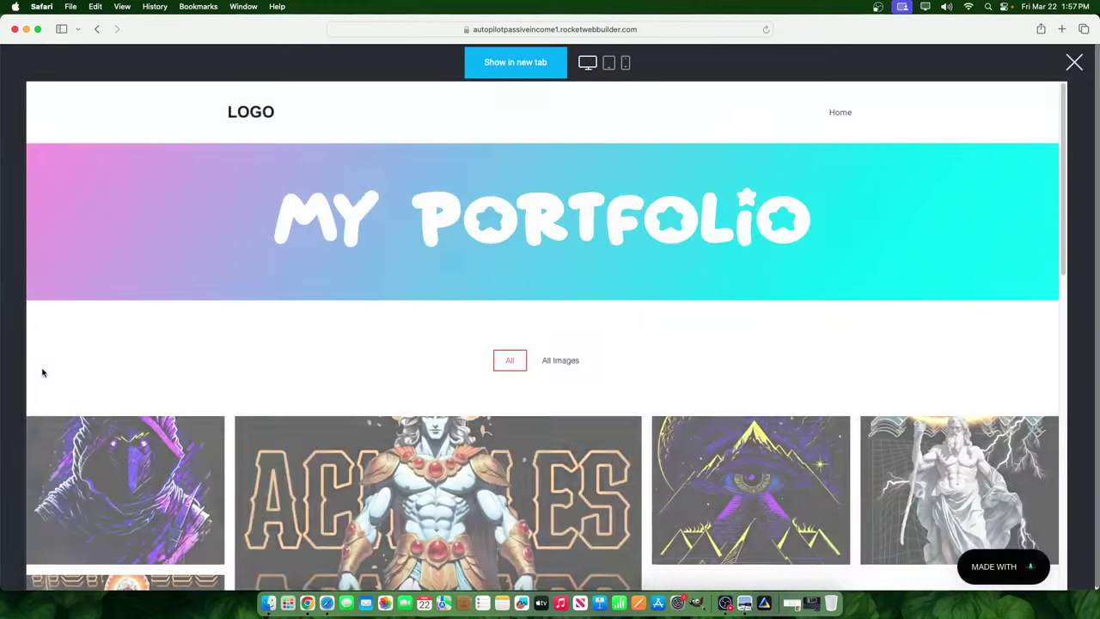
scroll(39, 413, "down", 10)
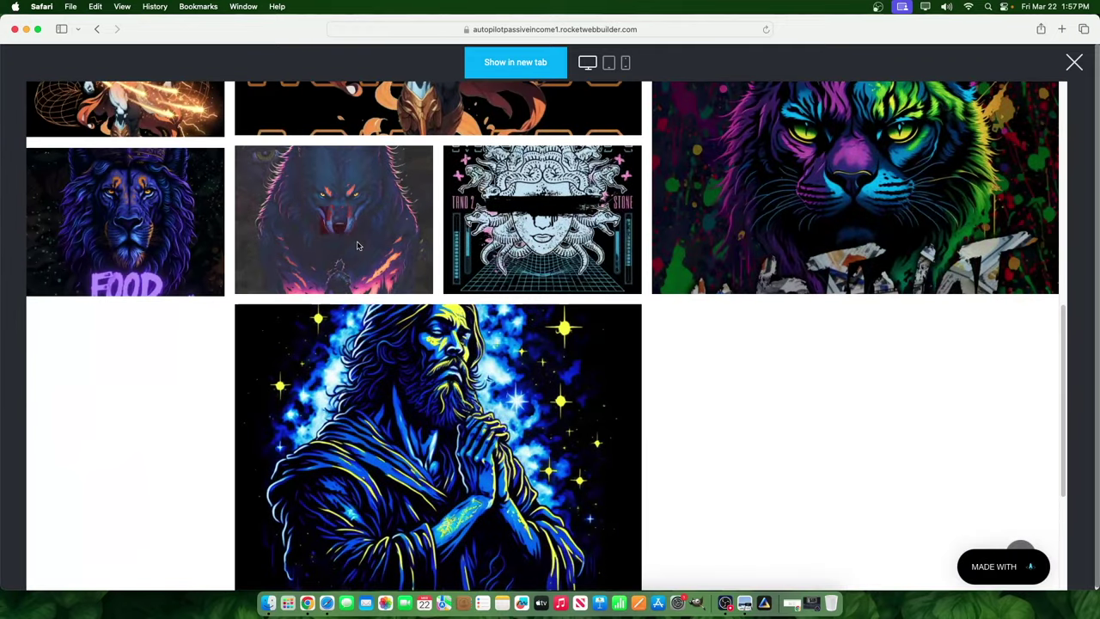
scroll(823, 387, "up", 5)
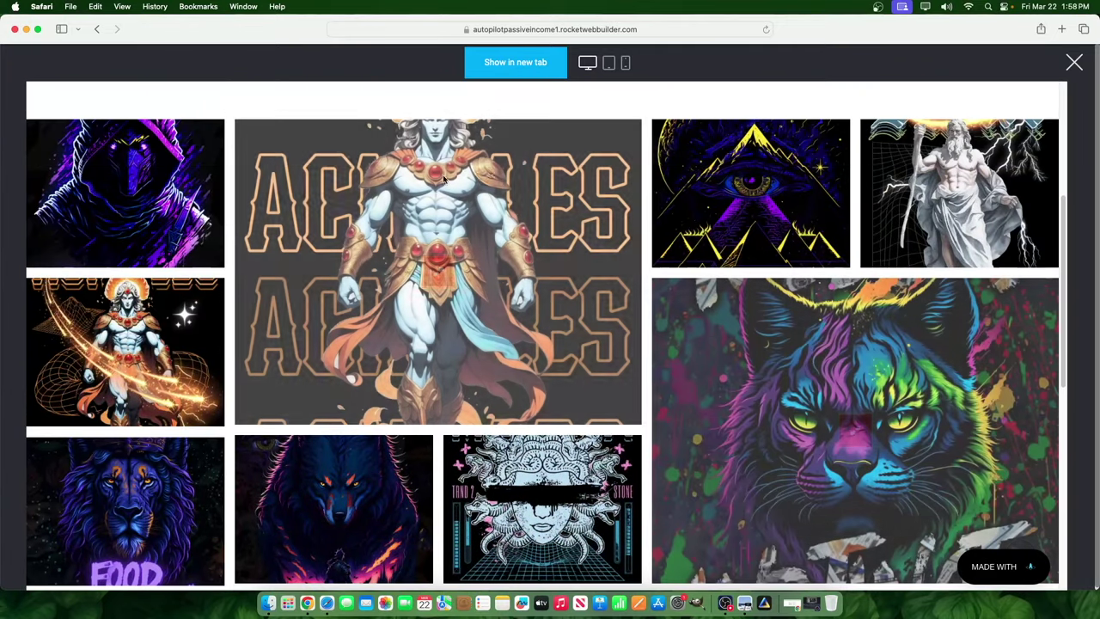
scroll(756, 378, "up", 5)
scroll(1033, 467, "down", 15)
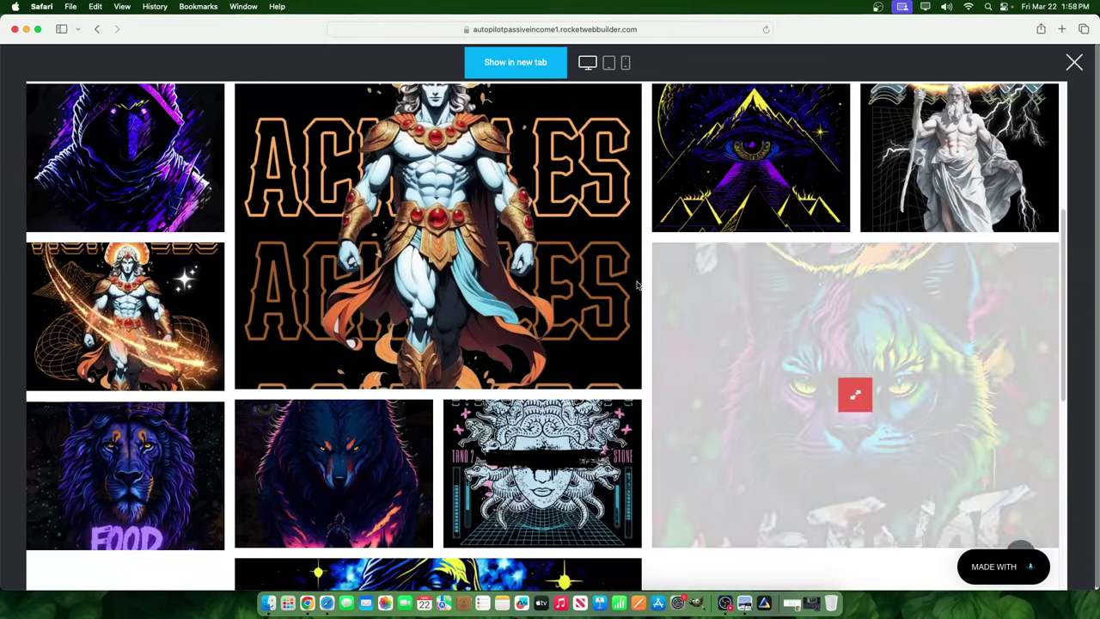
scroll(731, 312, "up", 10)
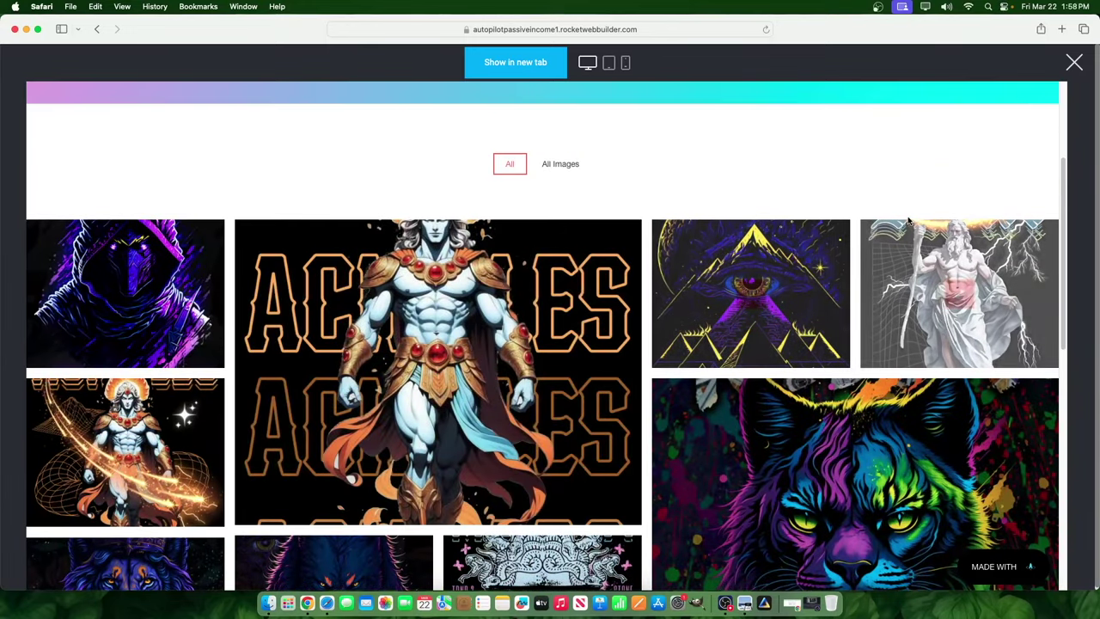
scroll(850, 333, "down", 3)
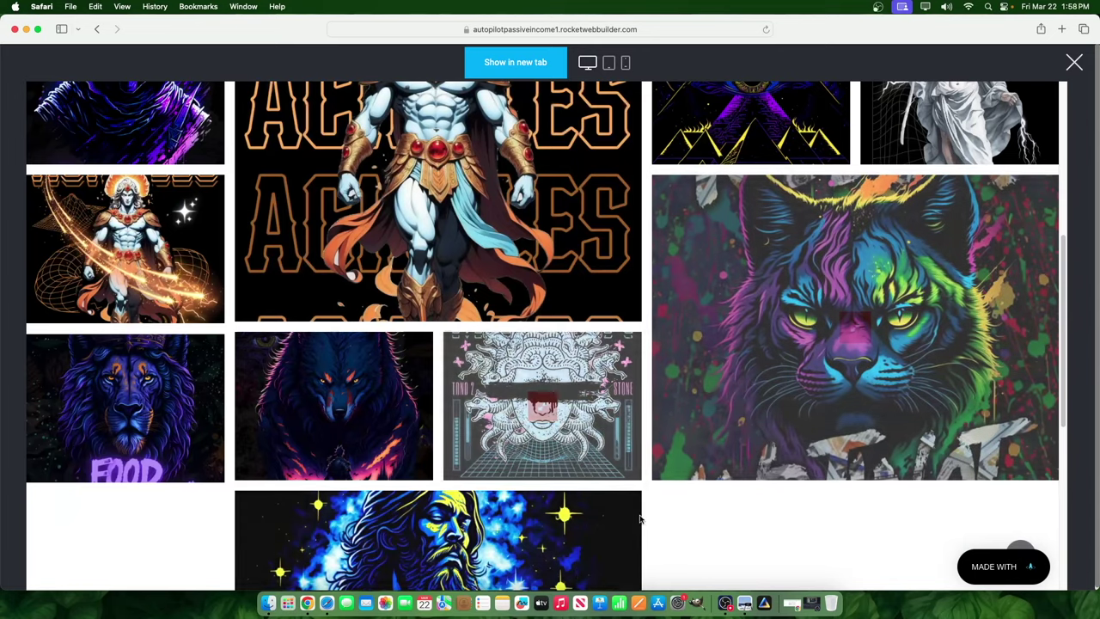
scroll(813, 536, "up", 3)
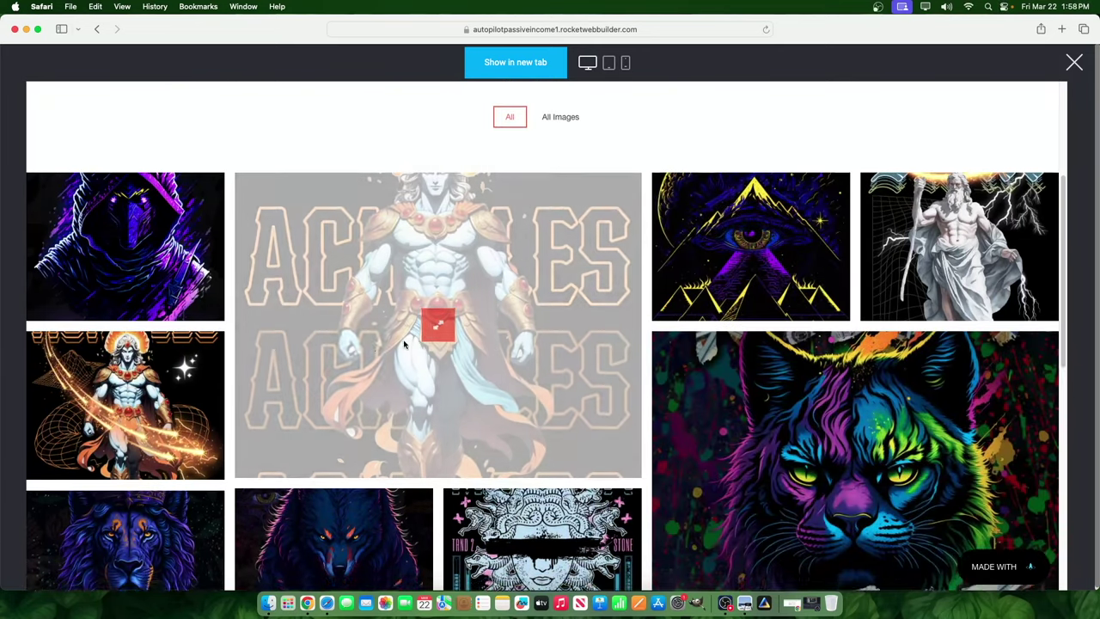
scroll(121, 369, "down", 5)
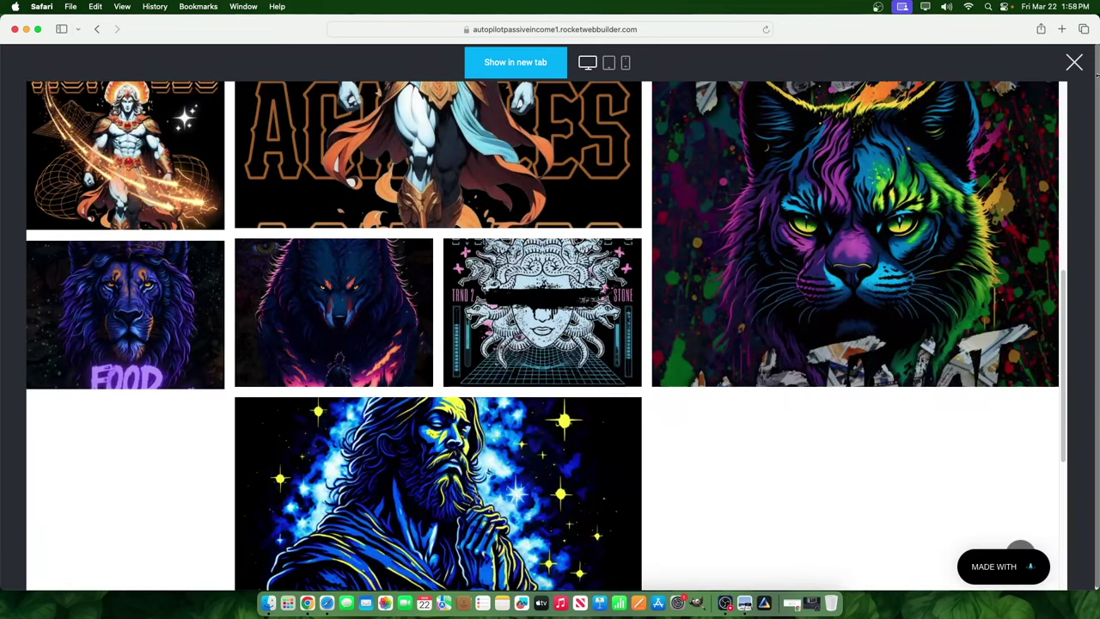
scroll(1041, 209, "up", 10)
left_click(1074, 62)
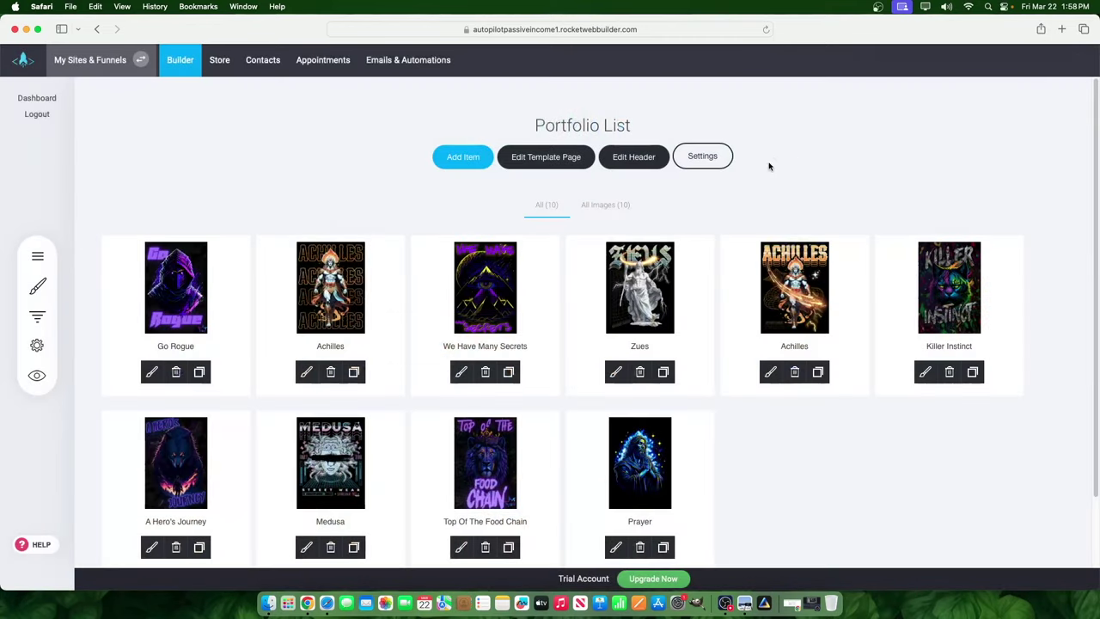
Set the Masonry portfolio to No Spacing and Boxed width, and save the portfolio settings
left_click(691, 163)
left_click(555, 323)
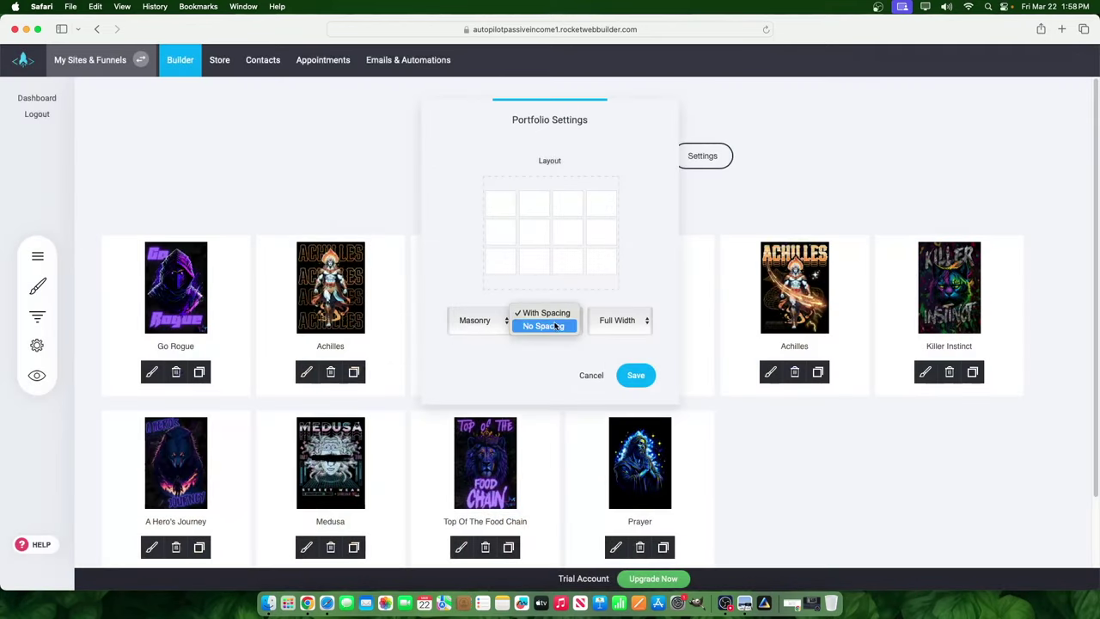
left_click(552, 326)
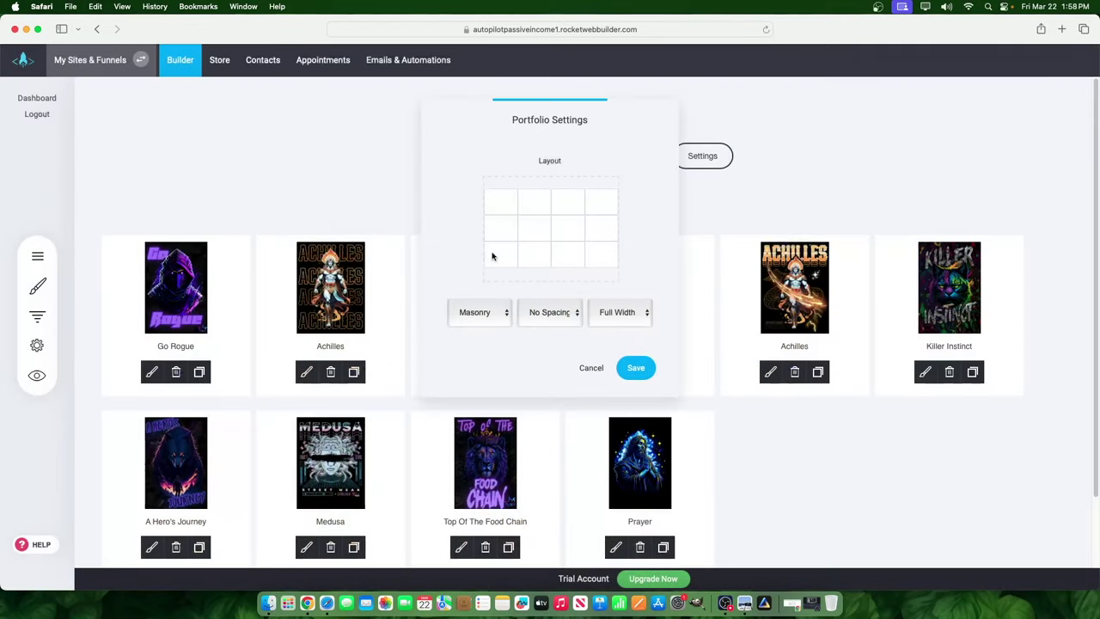
left_click(617, 313)
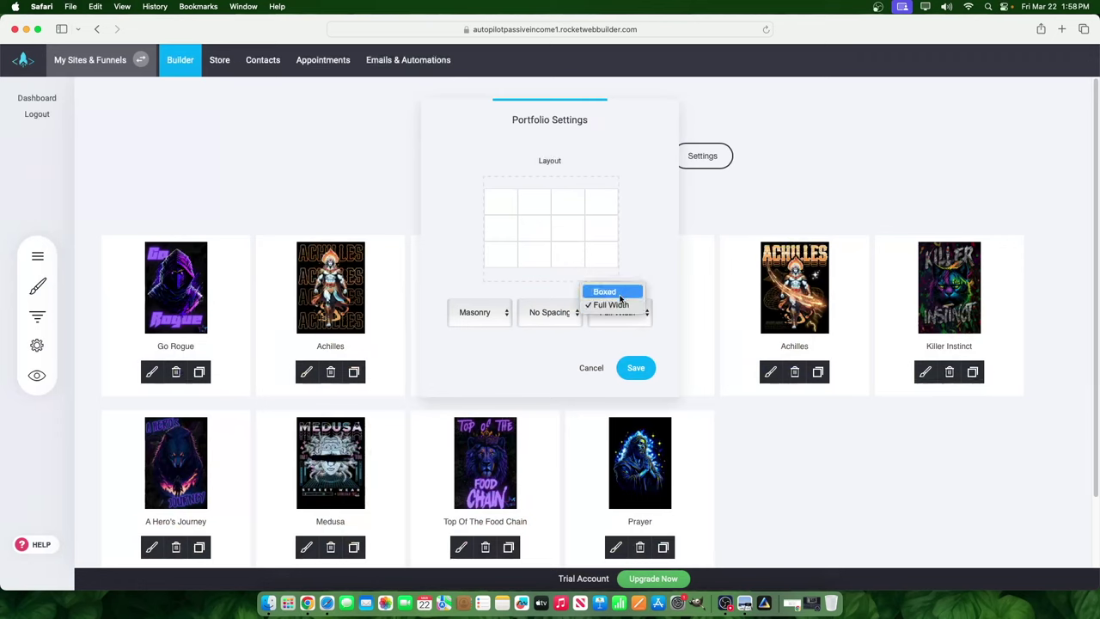
left_click(621, 293)
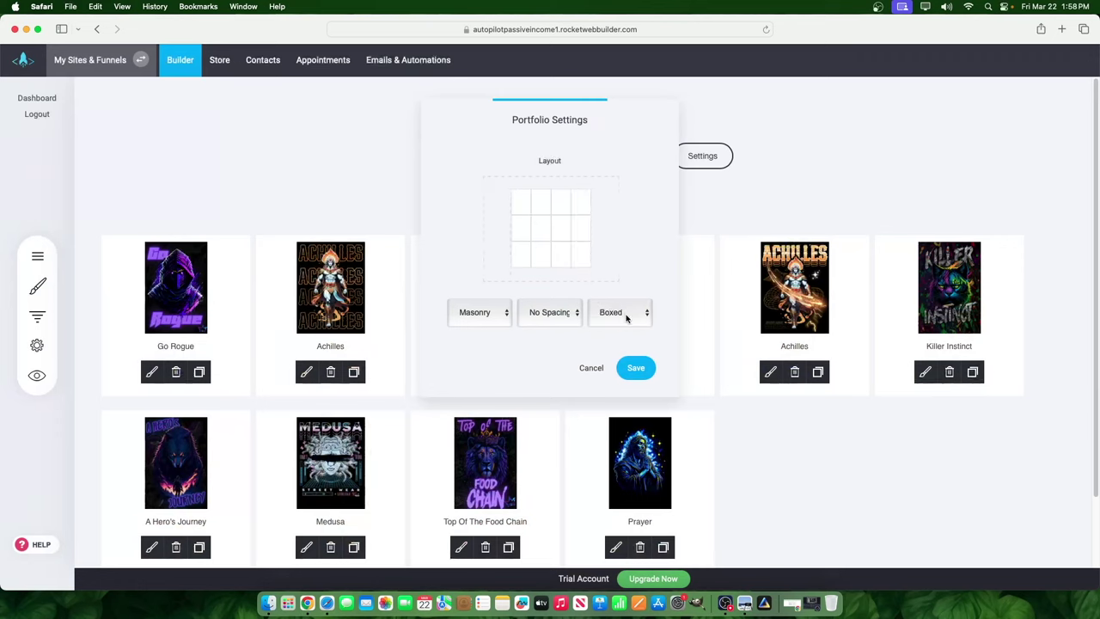
left_click(626, 313)
left_click(634, 367)
Preview the website to examine the gallery in the boxed Masonry layout without spacing
left_click(35, 372)
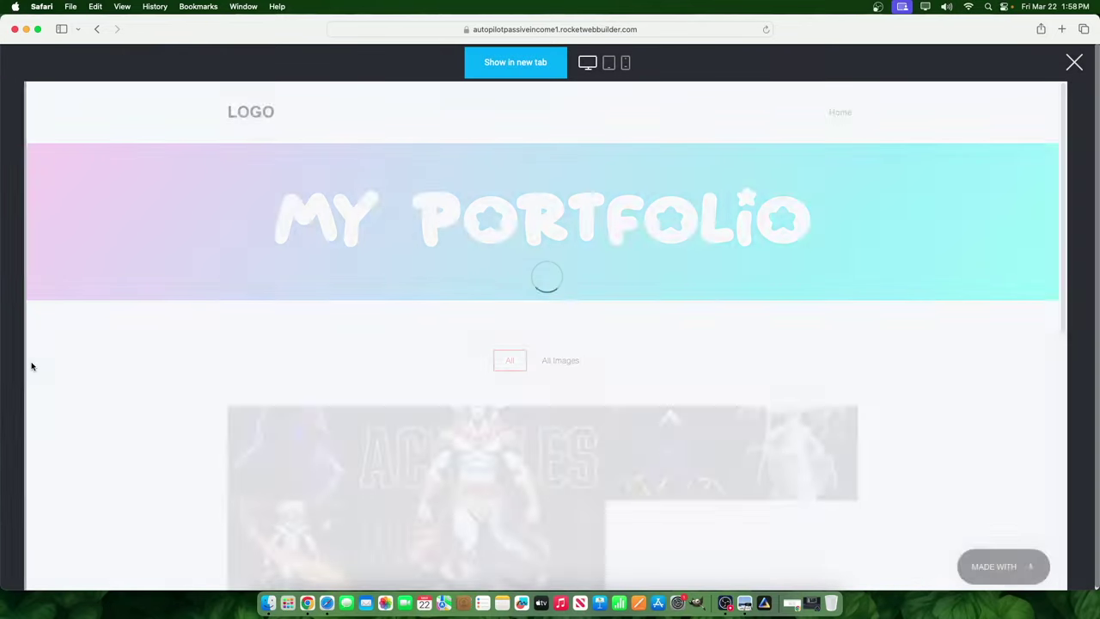
scroll(830, 285, "down", 10)
scroll(709, 376, "up", 5)
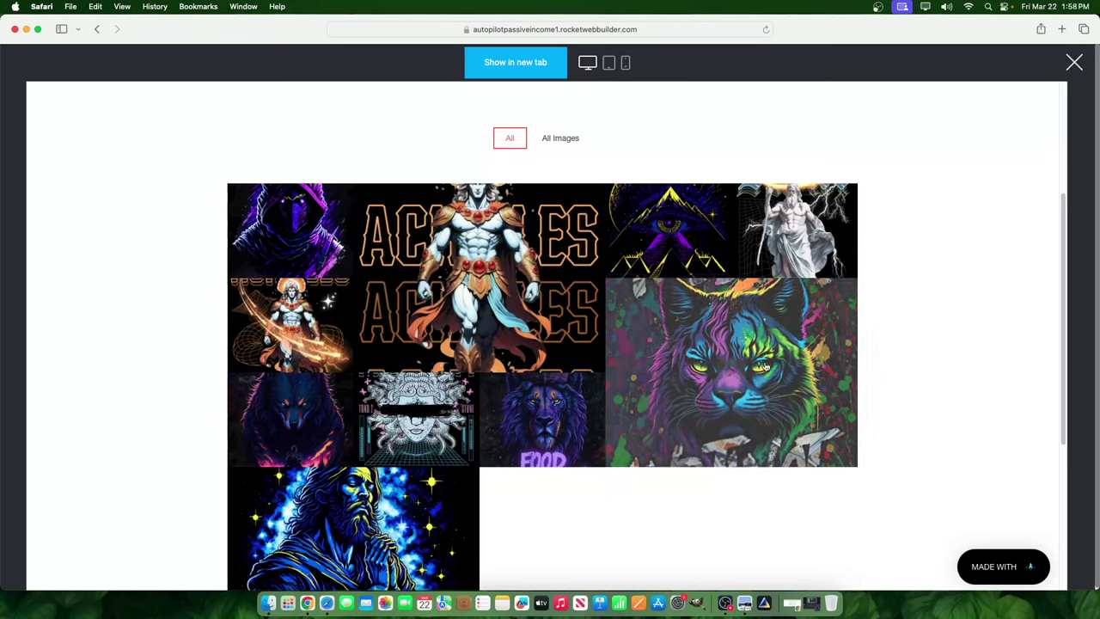
left_click(1074, 63)
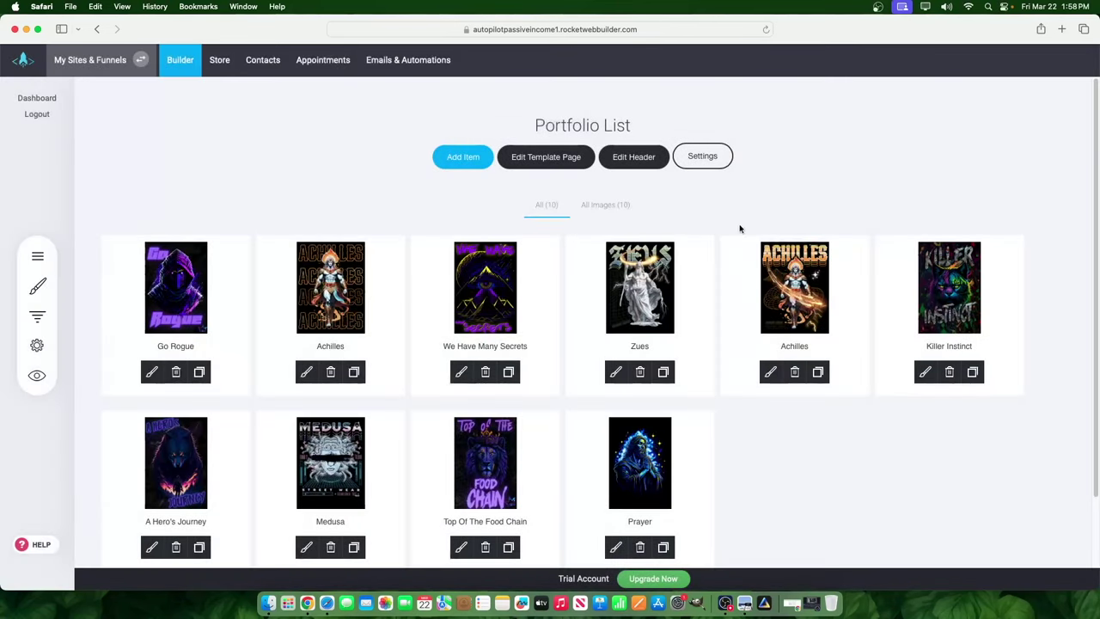
Set the Masonry portfolio to Full Width and With Spacing, and save the portfolio settings
left_click(703, 155)
left_click(612, 312)
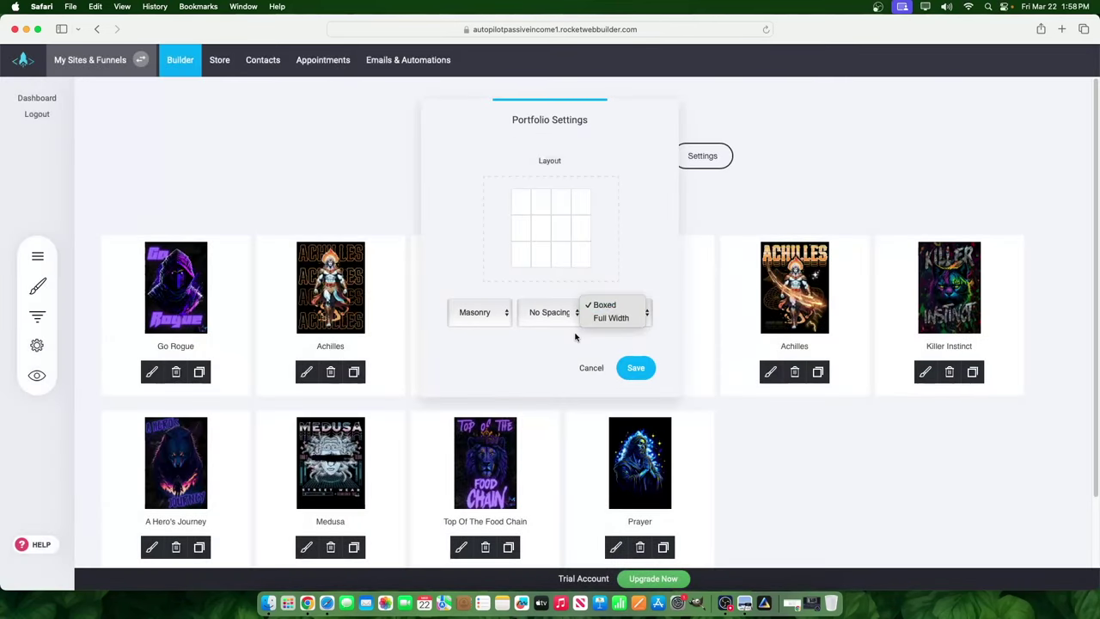
left_click(608, 319)
left_click(550, 313)
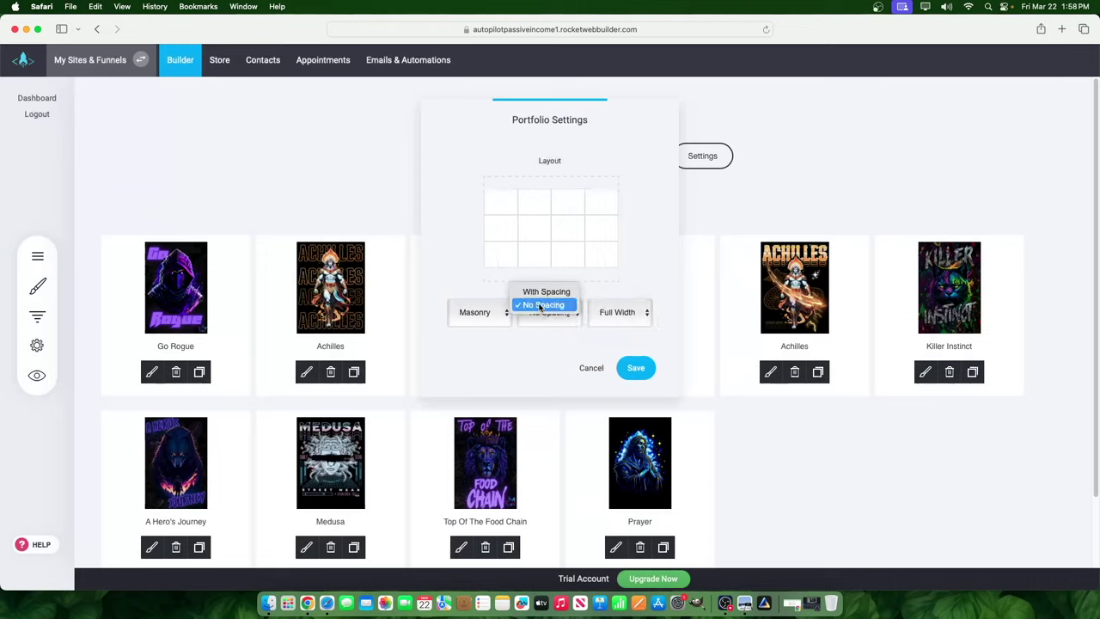
left_click(540, 296)
left_click(500, 318)
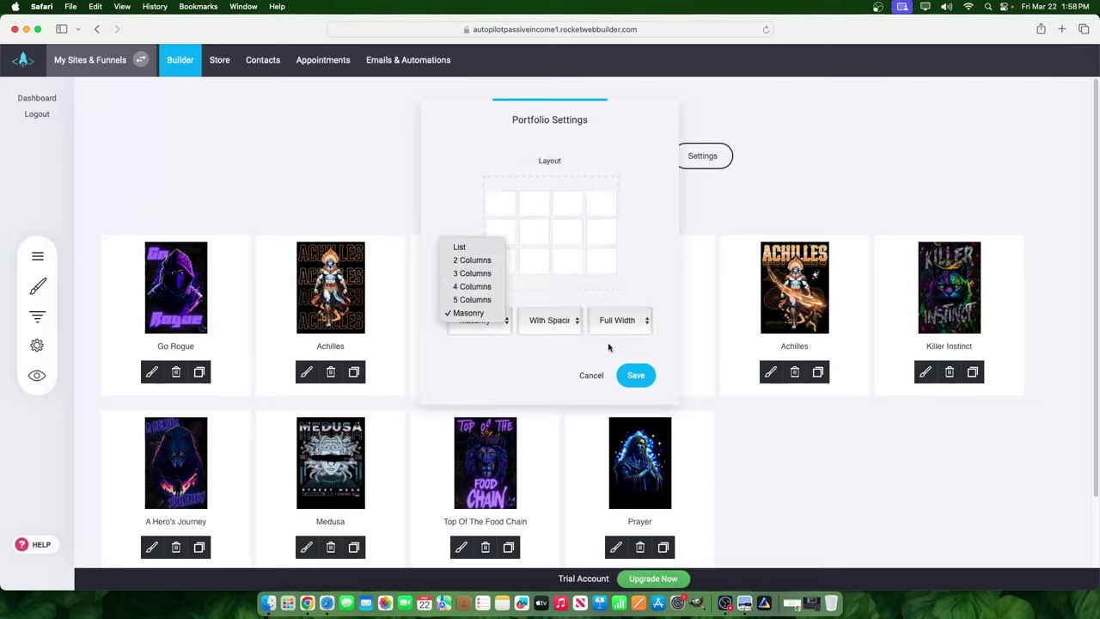
left_click(636, 375)
left_click(649, 381)
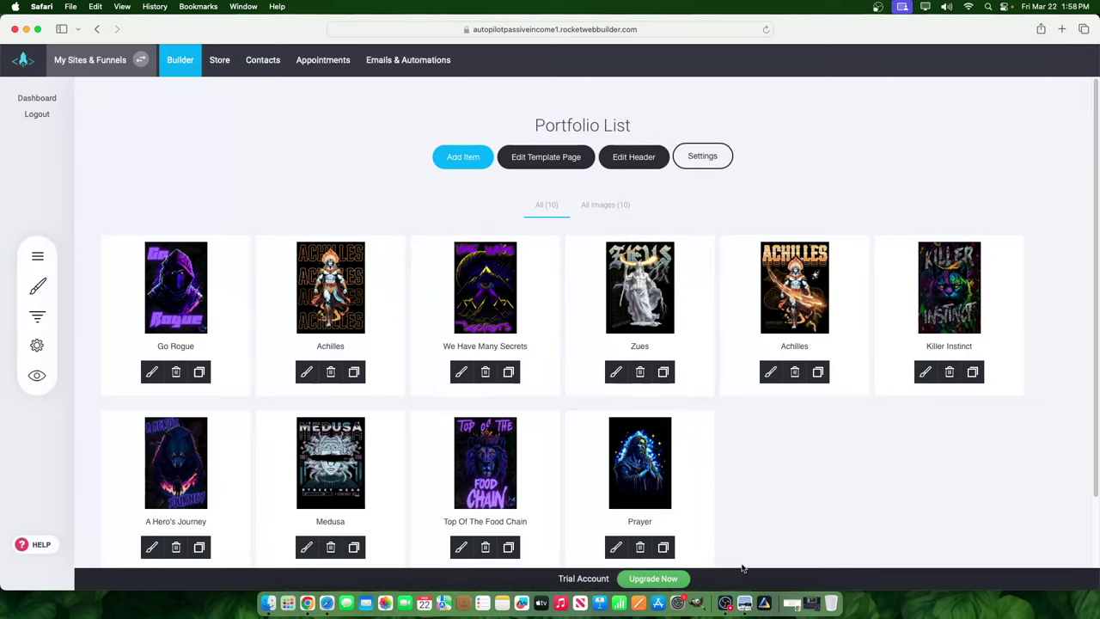
Preview the website to examine the full-width Masonry gallery with spacing, and close the preview
left_click(37, 374)
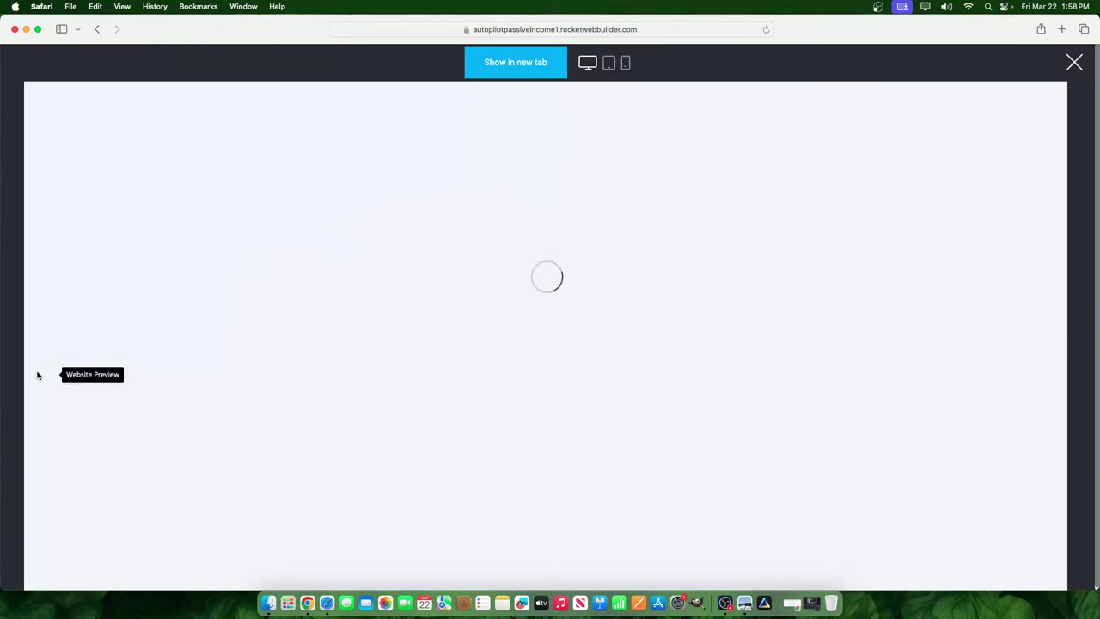
scroll(591, 469, "down", 5)
left_click(1074, 62)
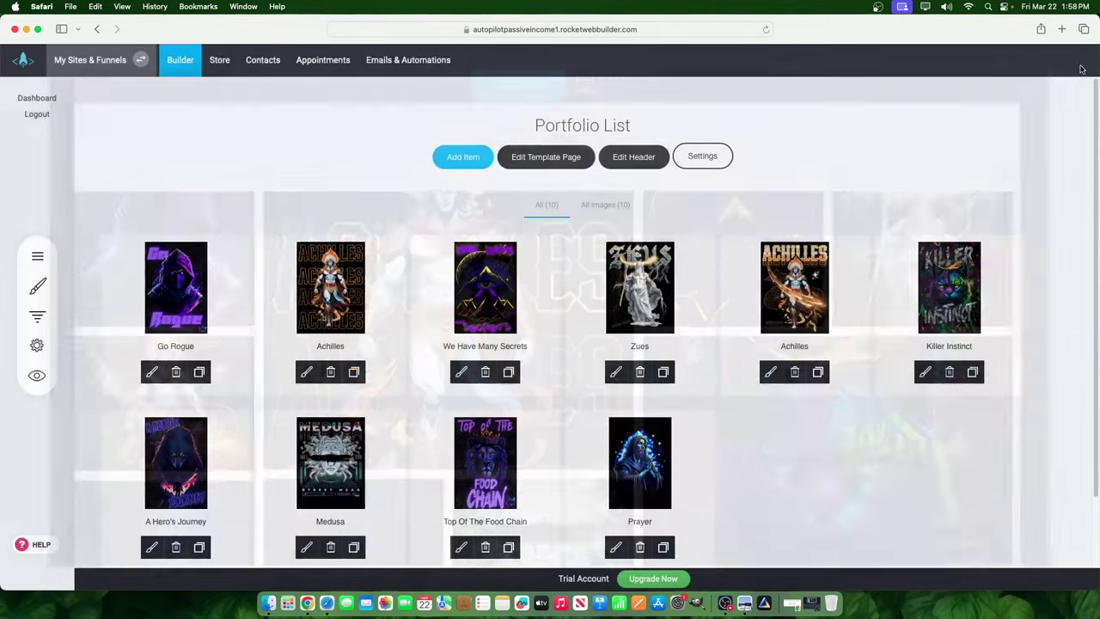
left_click(720, 604)
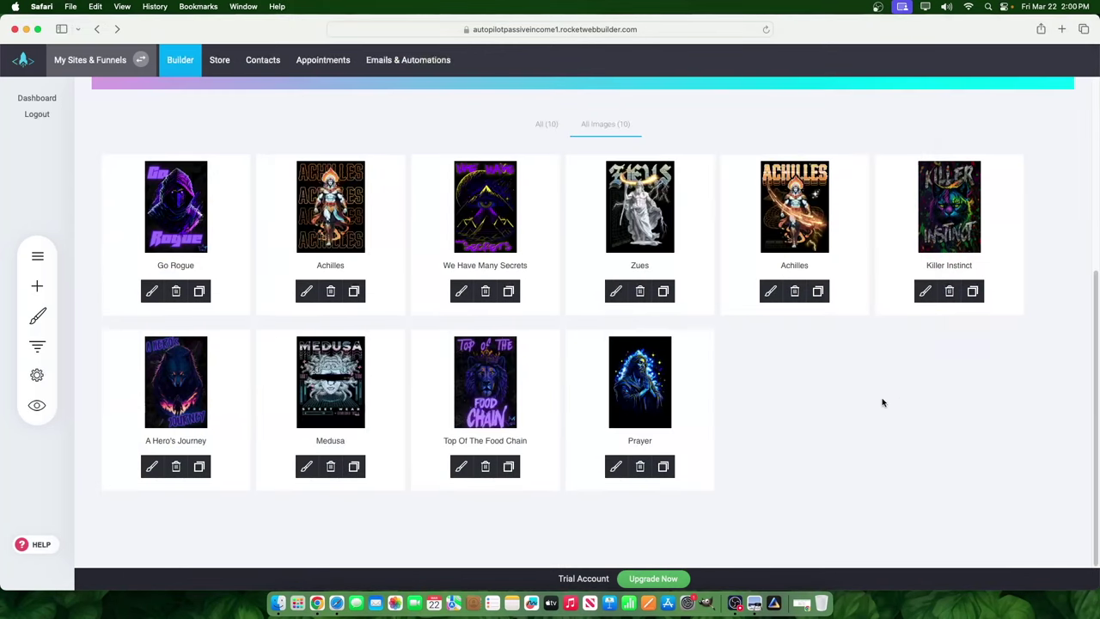
Change the portfolio layout to 4 Columns and save the portfolio settings
scroll(881, 403, "up", 5)
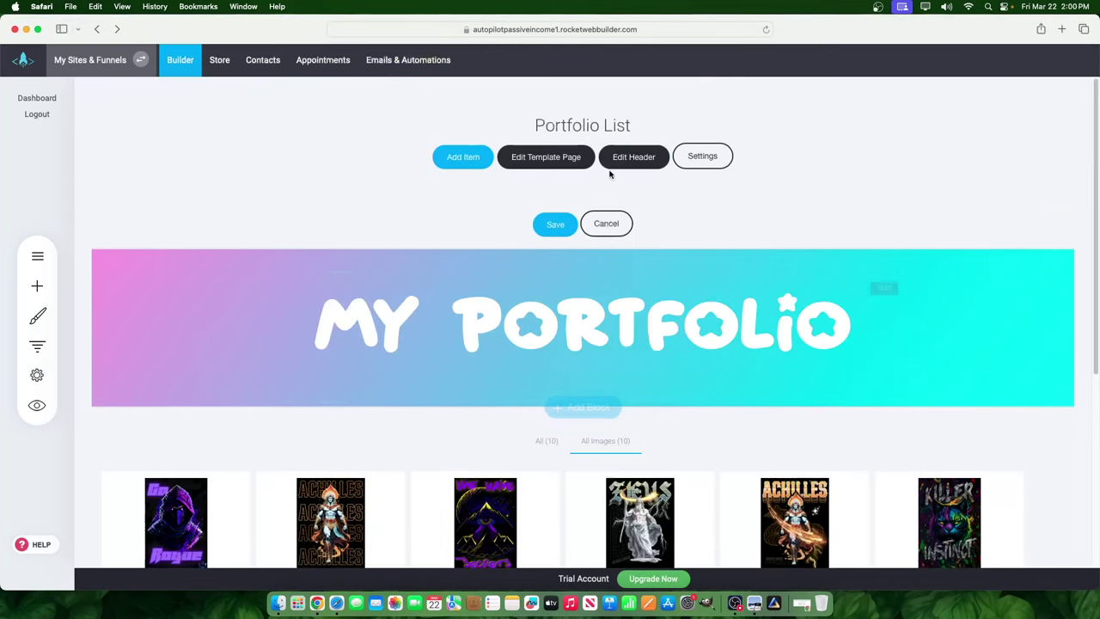
left_click(698, 155)
left_click(612, 319)
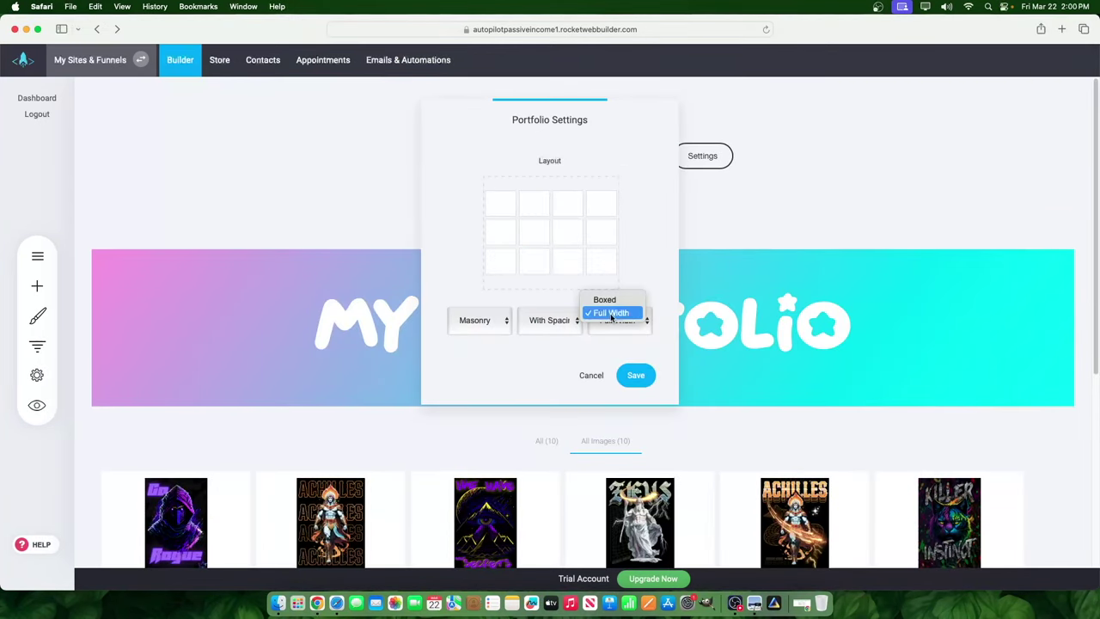
left_click(603, 275)
left_click(485, 320)
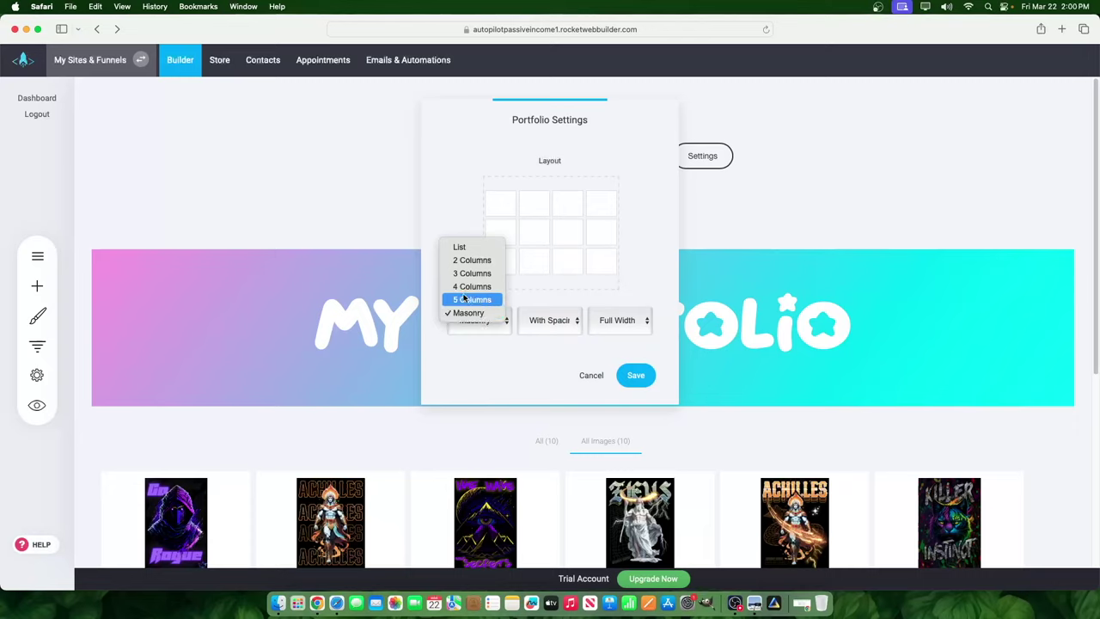
left_click(466, 287)
left_click(636, 357)
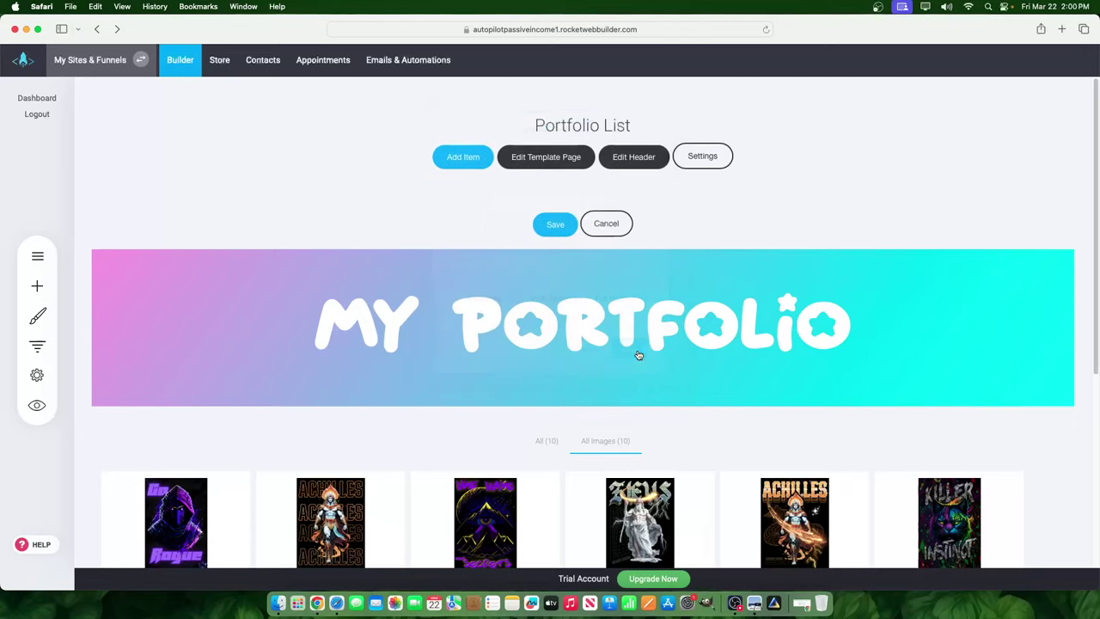
Preview the website to examine the header and the gallery images in the four-column layout
left_click(35, 406)
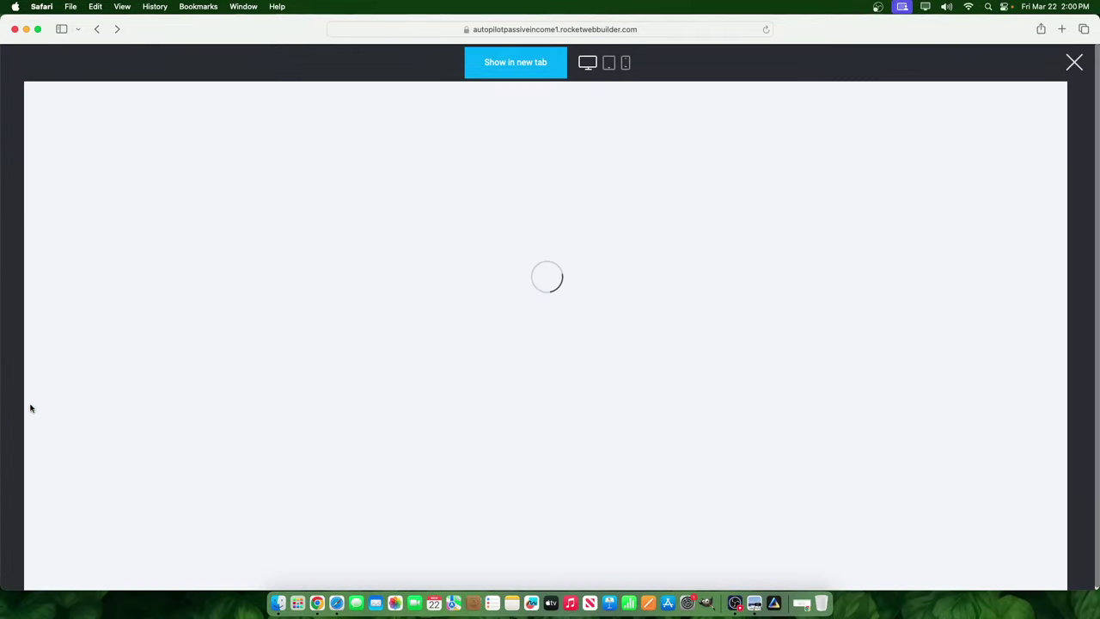
scroll(262, 479, "down", 3)
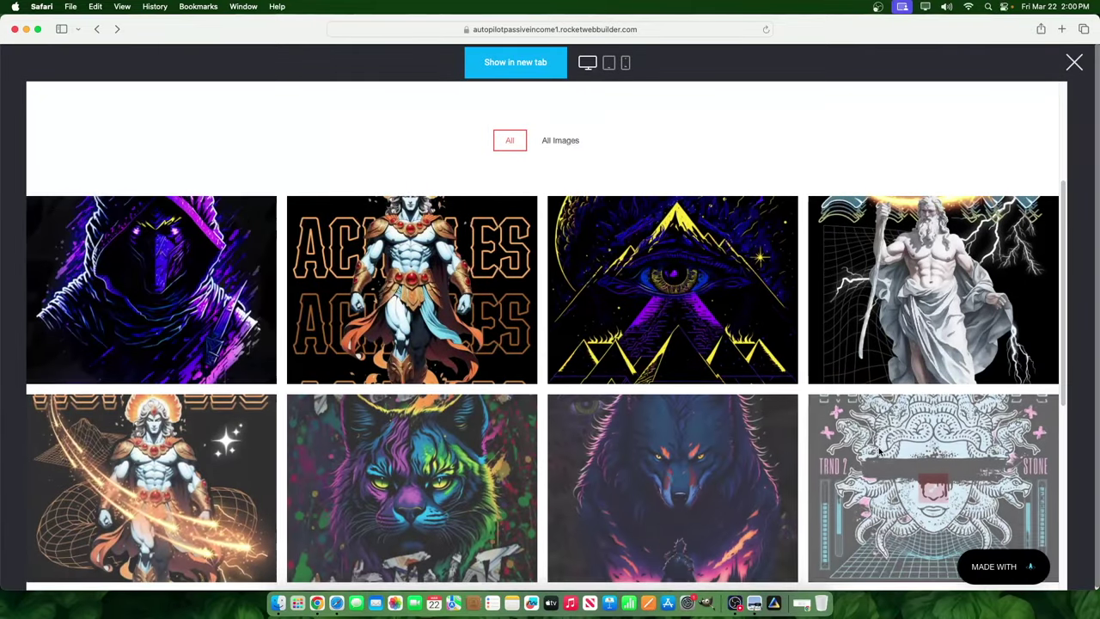
scroll(263, 480, "down", 5)
scroll(352, 326, "up", 6)
scroll(987, 326, "up", 2)
scroll(987, 327, "down", 4)
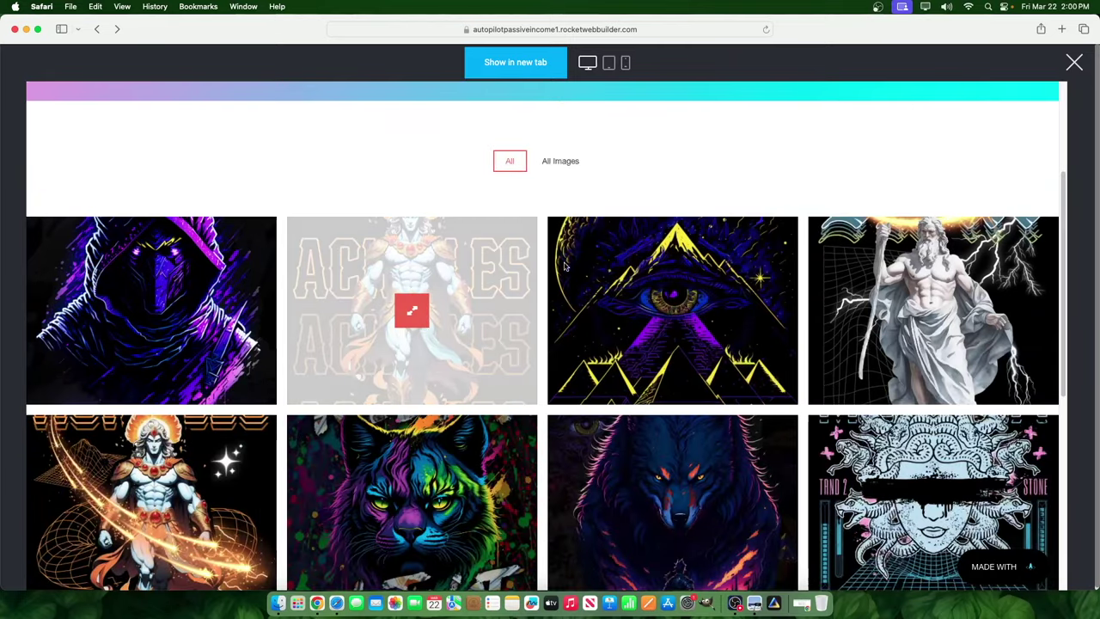
scroll(719, 310, "down", 4)
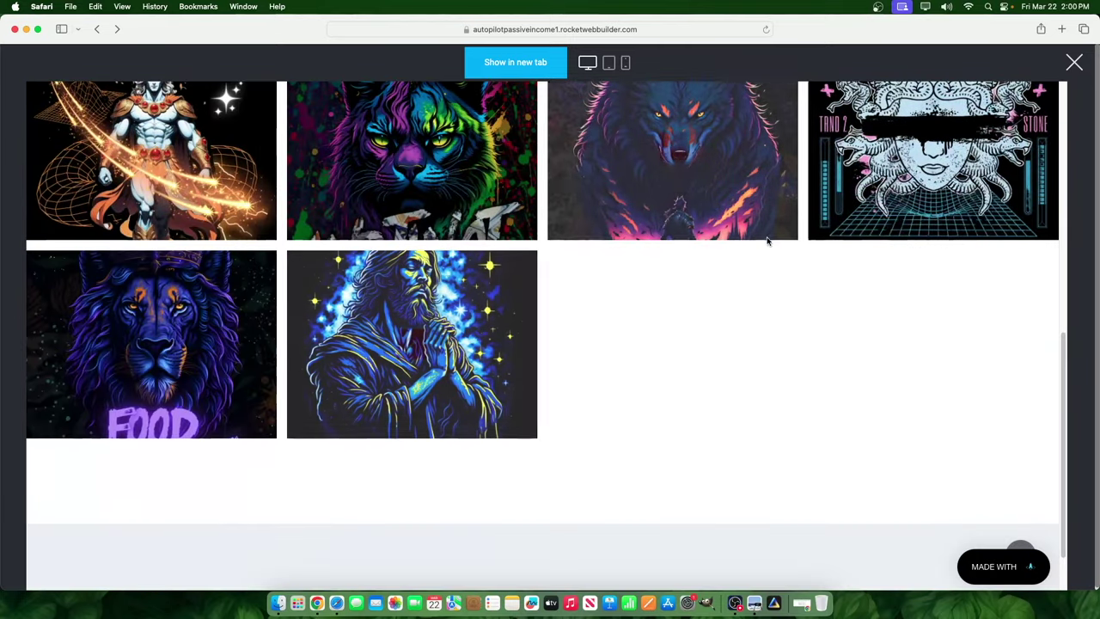
scroll(714, 226, "up", 2)
View the Killer Instinct and A Hero's Journey images in the gallery's lightbox, and close the website preview
left_click(412, 361)
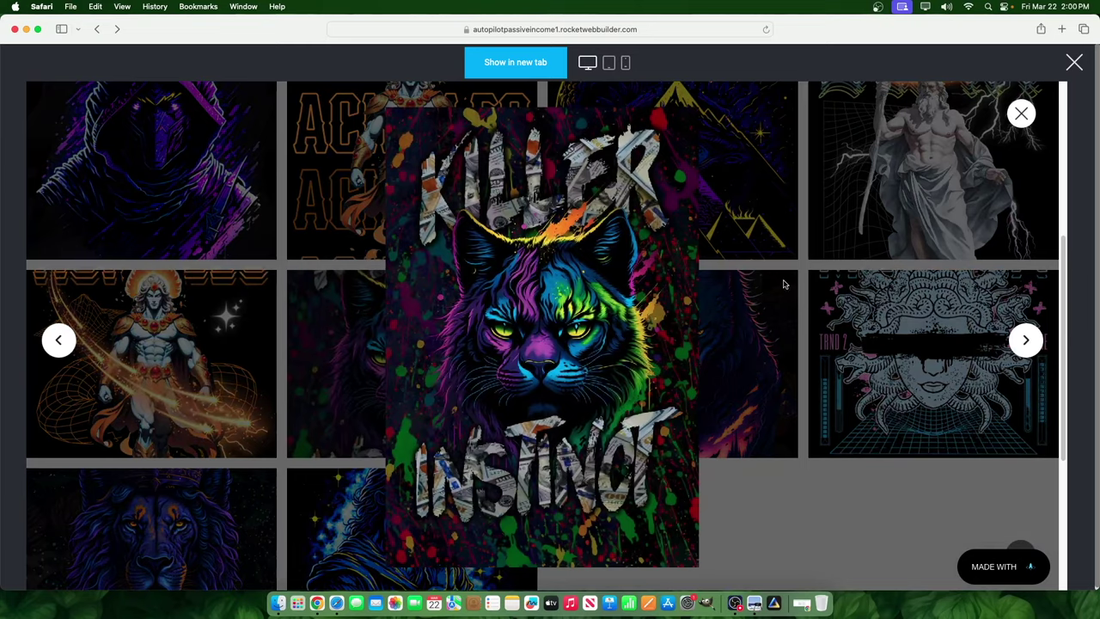
left_click(783, 283)
scroll(788, 343, "up", 3)
scroll(787, 370, "down", 3)
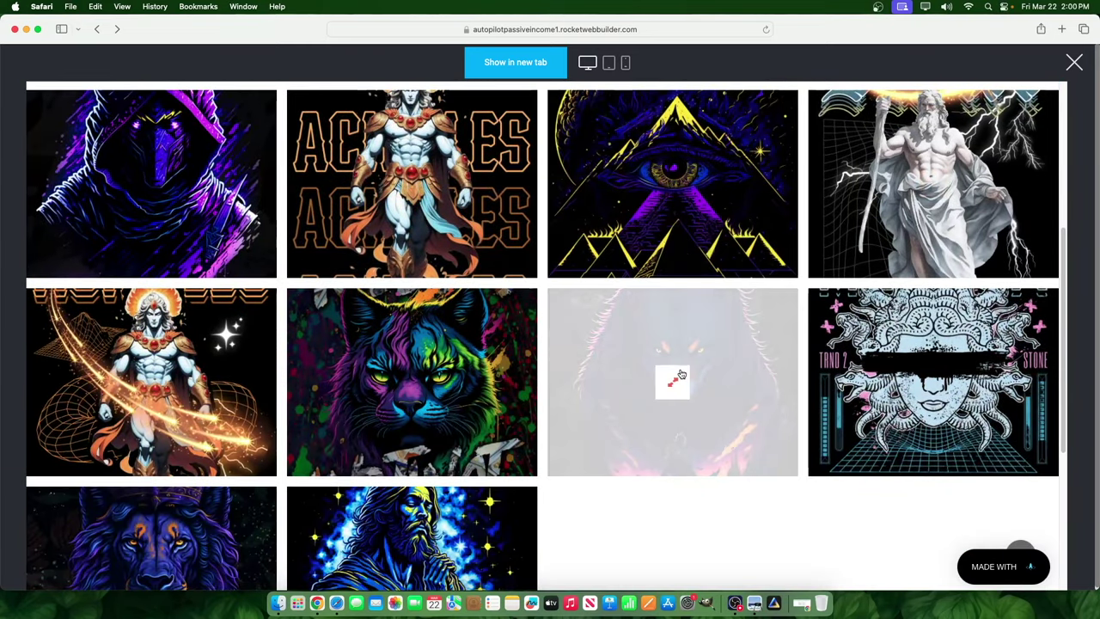
left_click(680, 375)
left_click(750, 327)
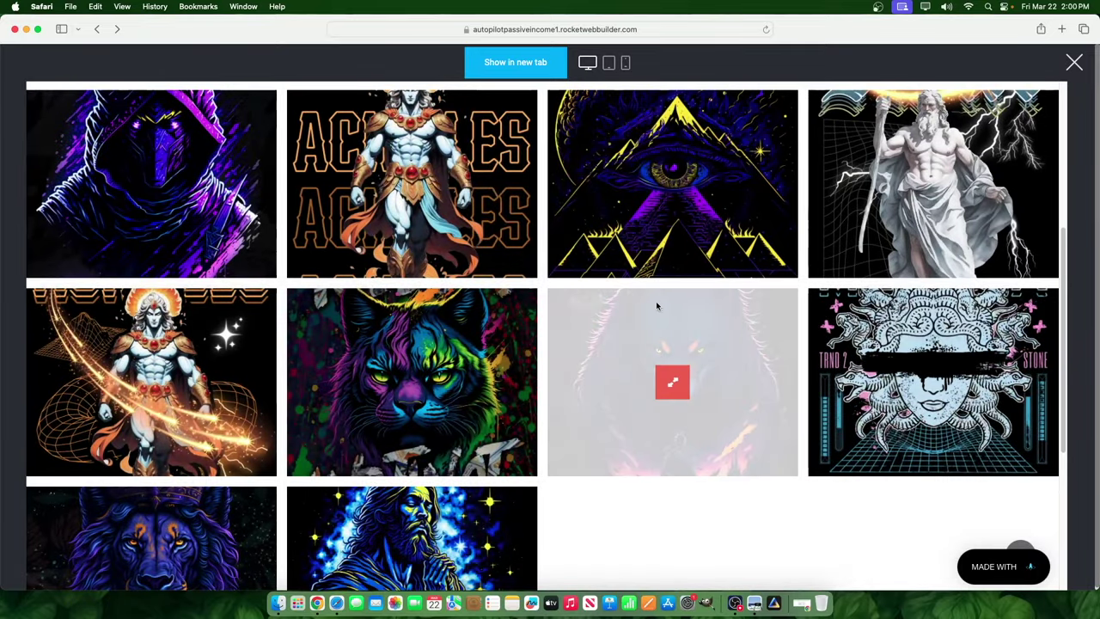
left_click(672, 384)
left_click(774, 284)
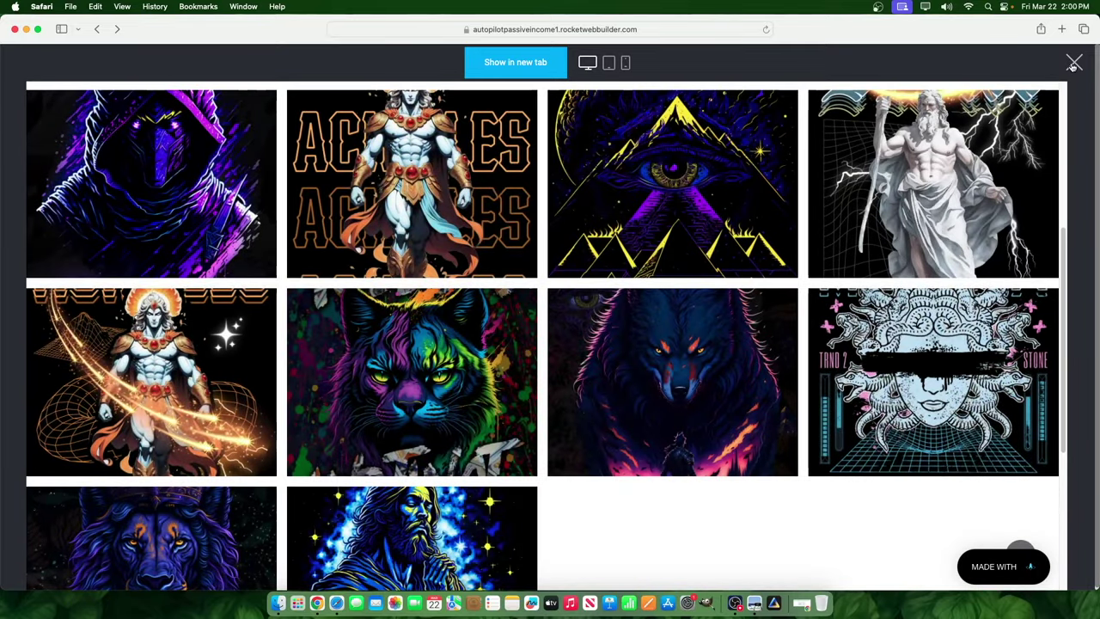
left_click(1073, 64)
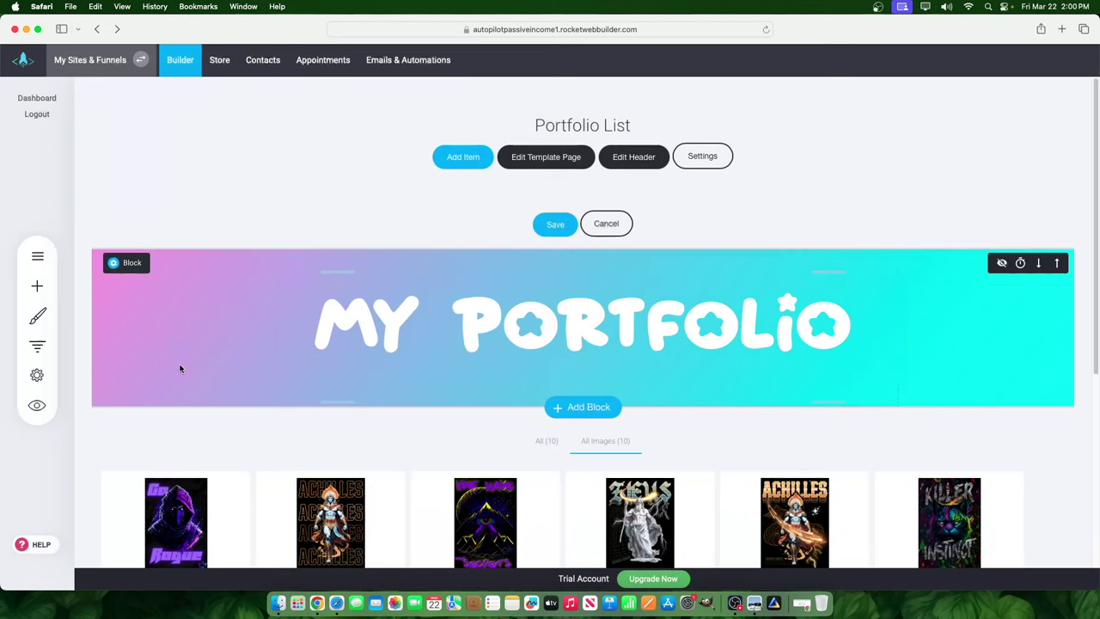
Add a public page named Portfolio 2 to the Pages group using the Blank page template, and check it in the page list
left_click(37, 256)
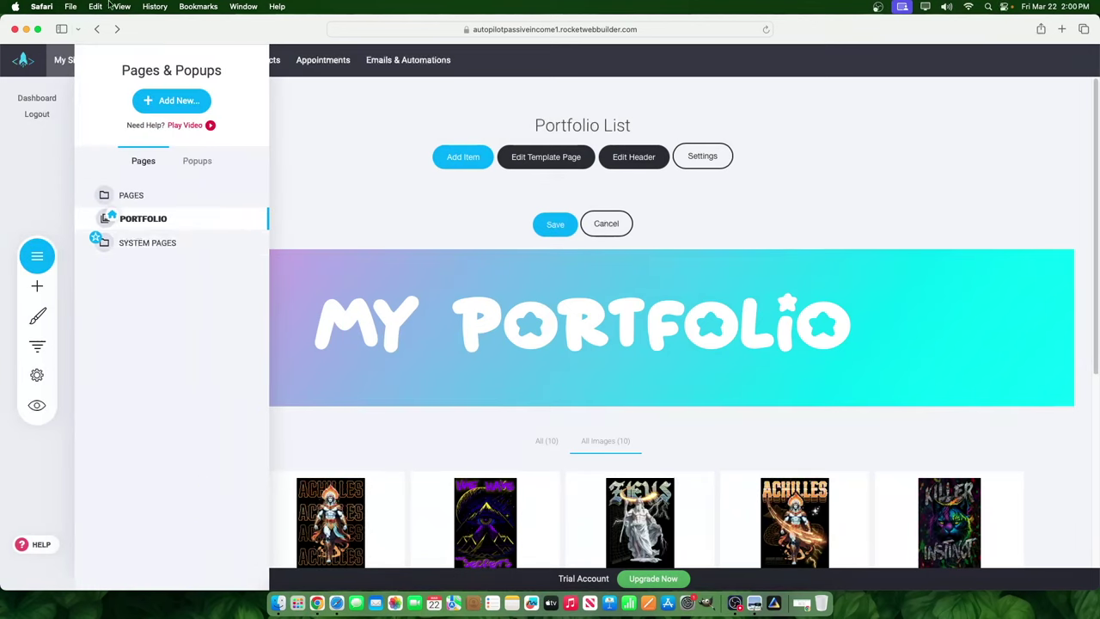
left_click(183, 103)
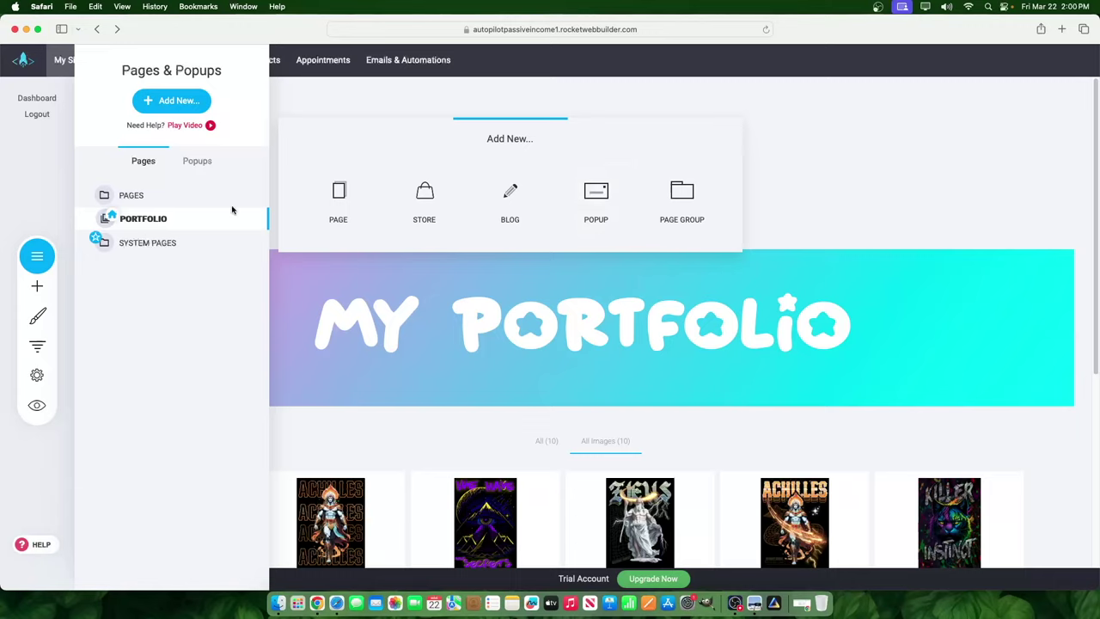
left_click(353, 206)
left_click(122, 475)
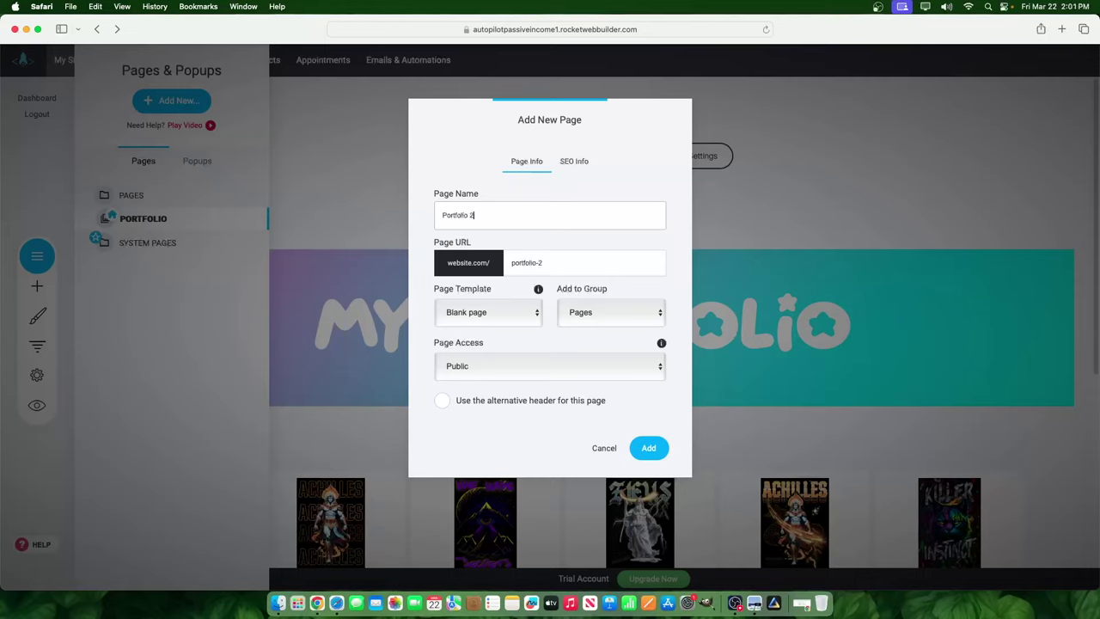
left_click(648, 450)
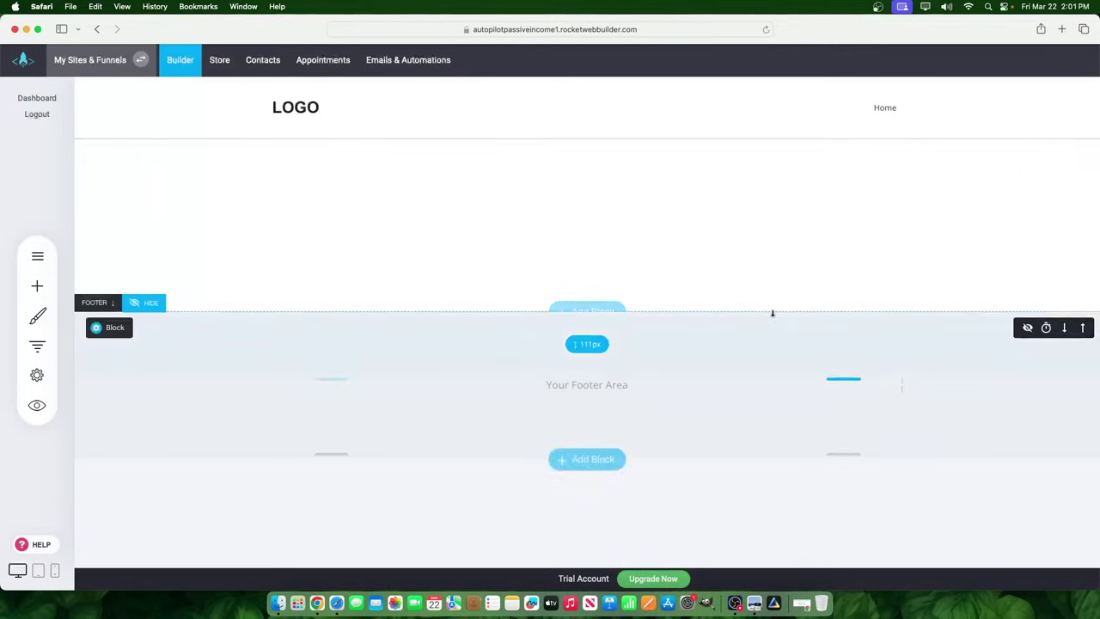
left_click(27, 267)
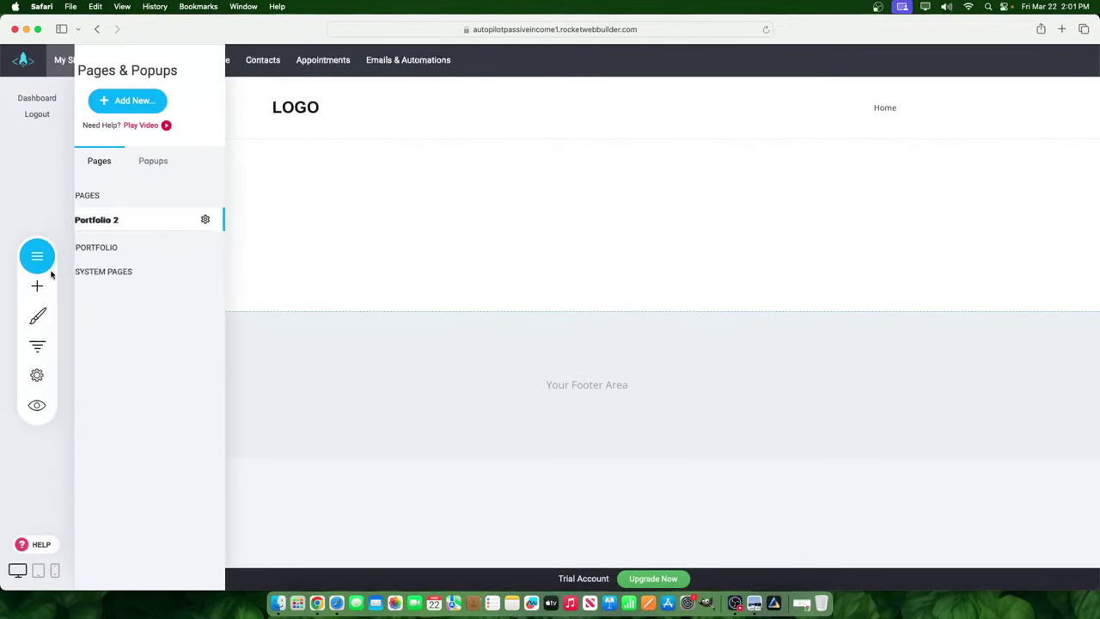
left_click(342, 234)
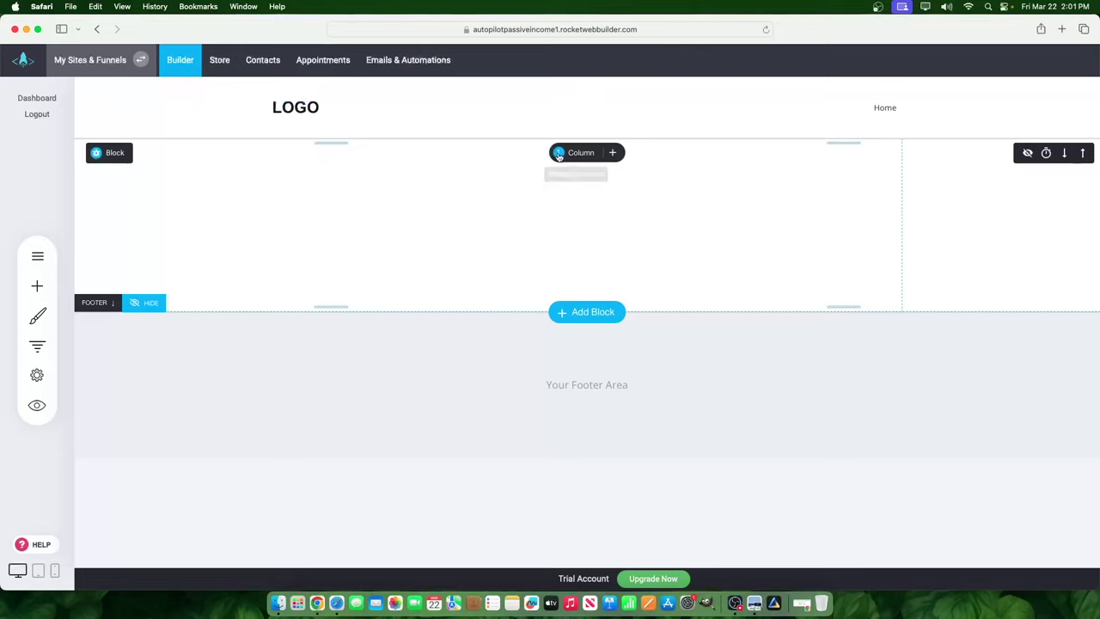
Set the container width of the Portfolio 2 page's empty block to Full-Width
mouse_move(112, 153)
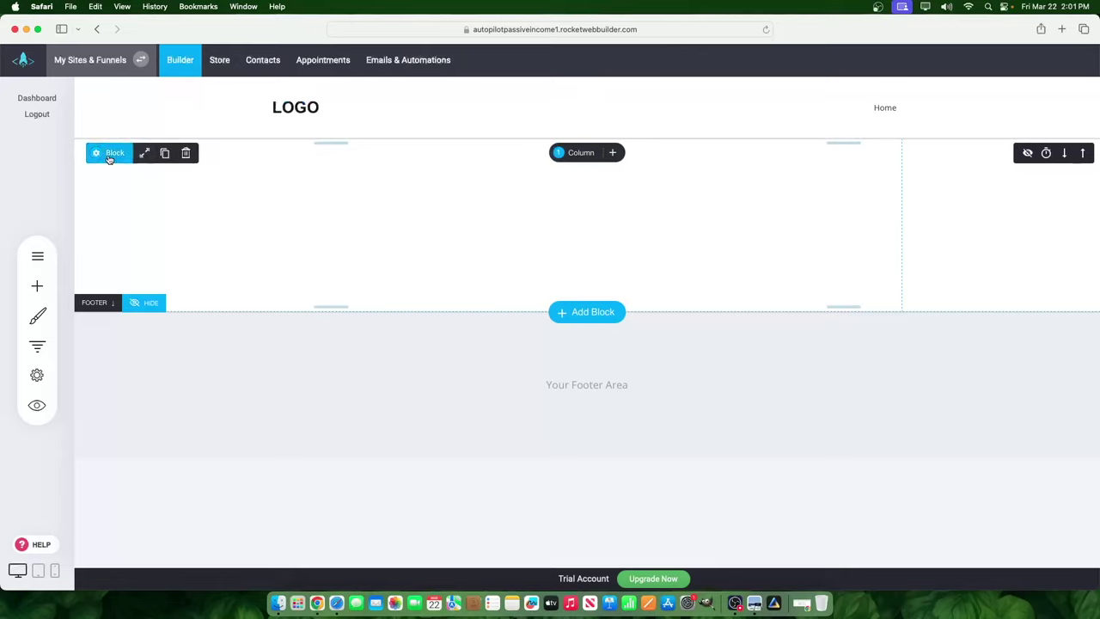
left_click(144, 155)
left_click(598, 197)
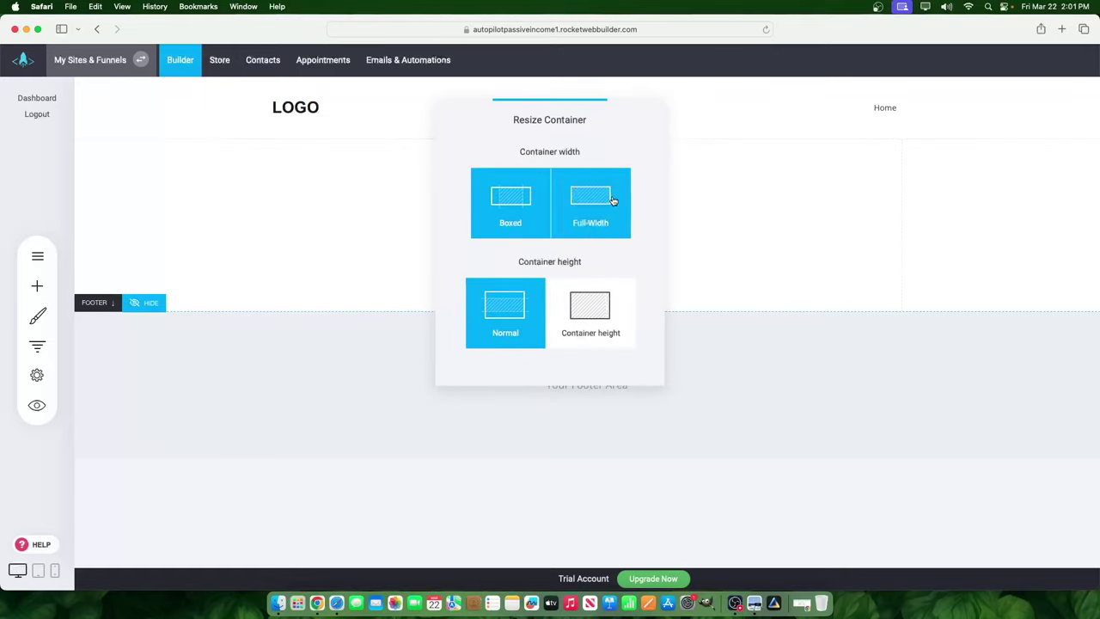
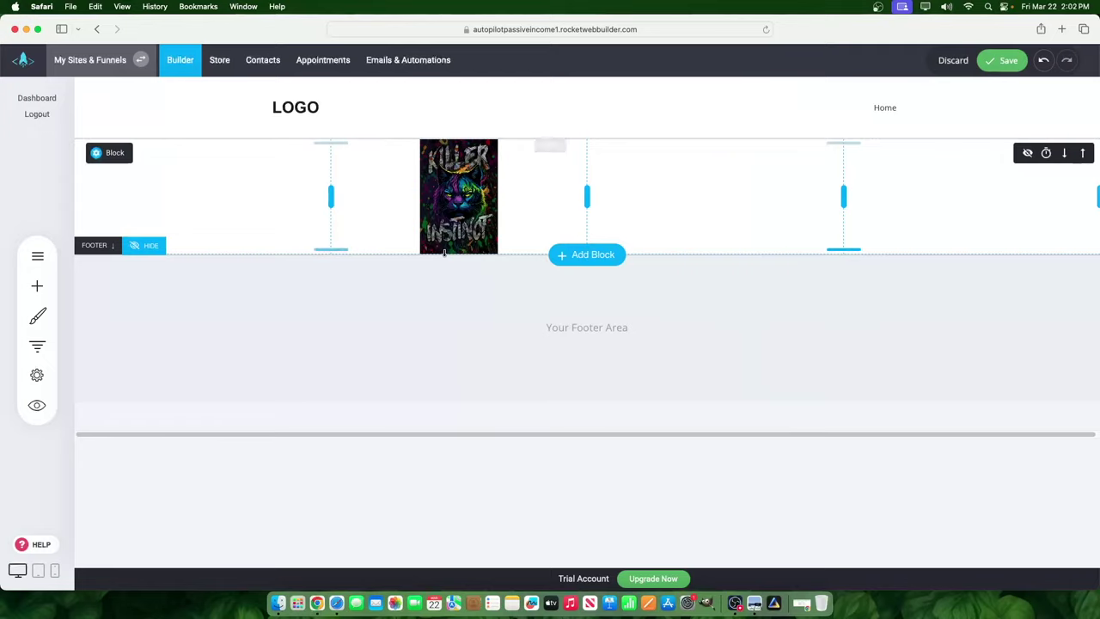
Enlarge the Killer Instinct image to nearly fill the second column's width and give it an outer shadow
left_click_drag(457, 253, 453, 423)
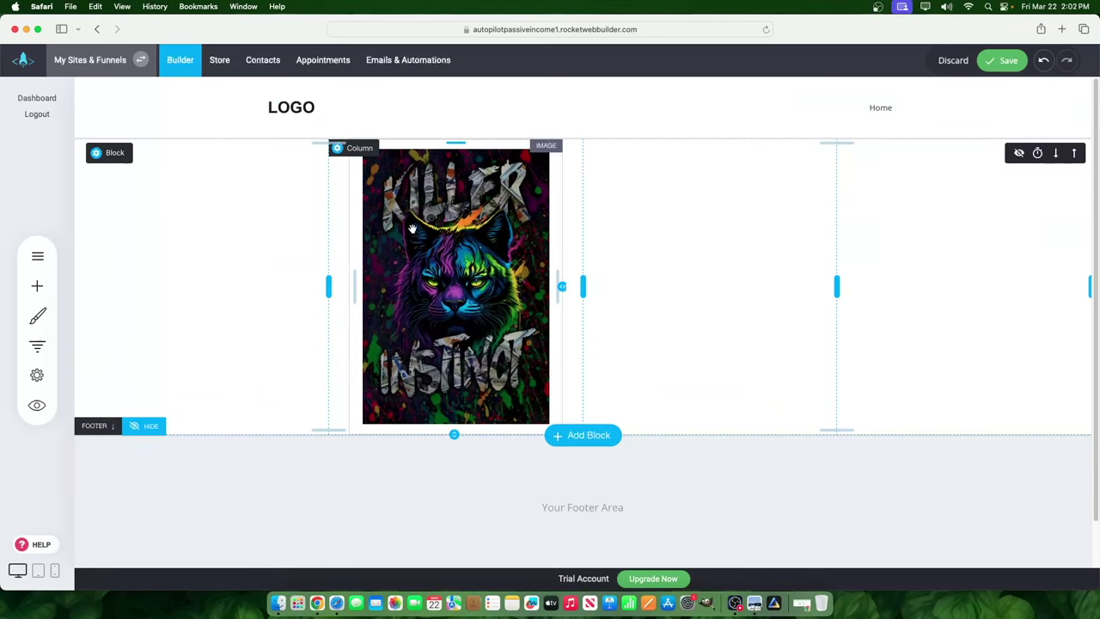
left_click(416, 182)
left_click(386, 131)
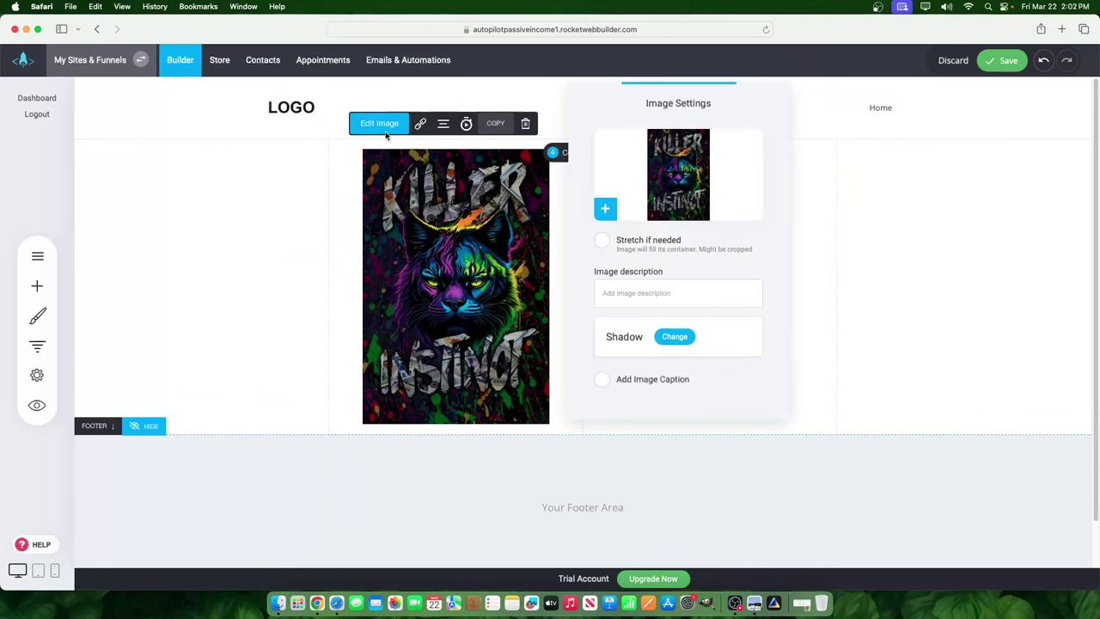
left_click(675, 337)
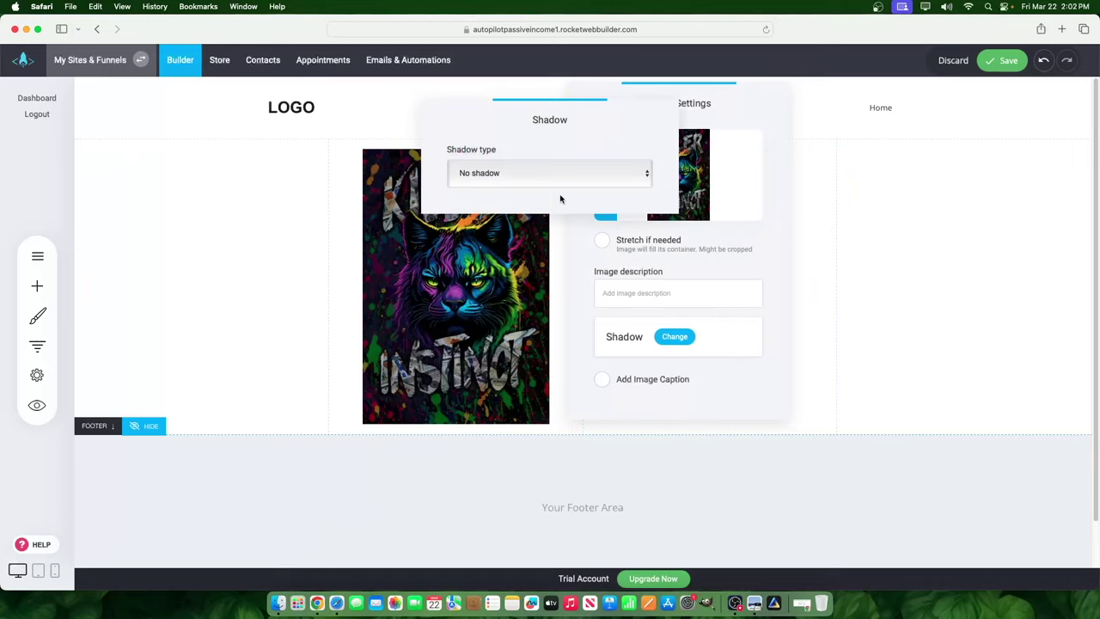
left_click(554, 176)
left_click(506, 180)
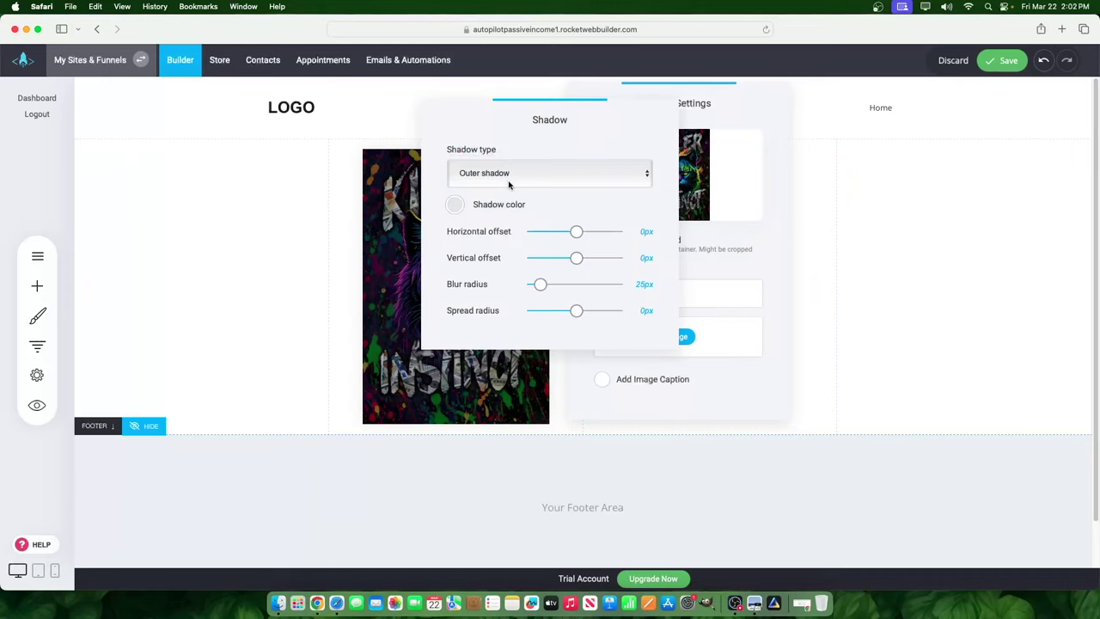
Raise the opacity of the Killer Instinct image's black shadow color to about 0.65 and close the image settings
left_click(455, 207)
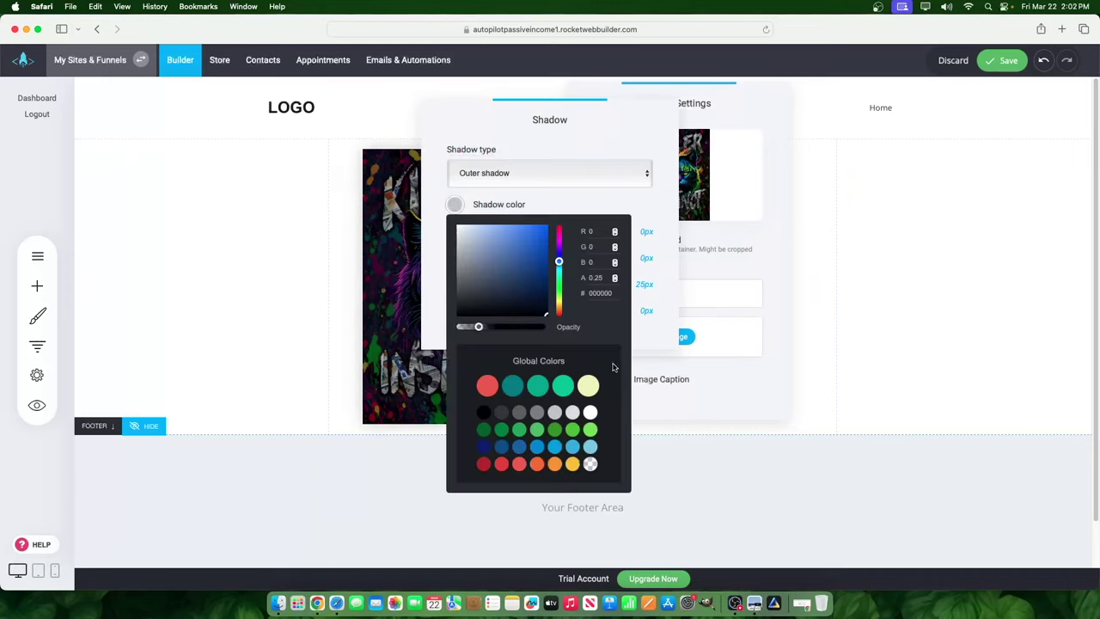
left_click_drag(485, 329, 514, 330)
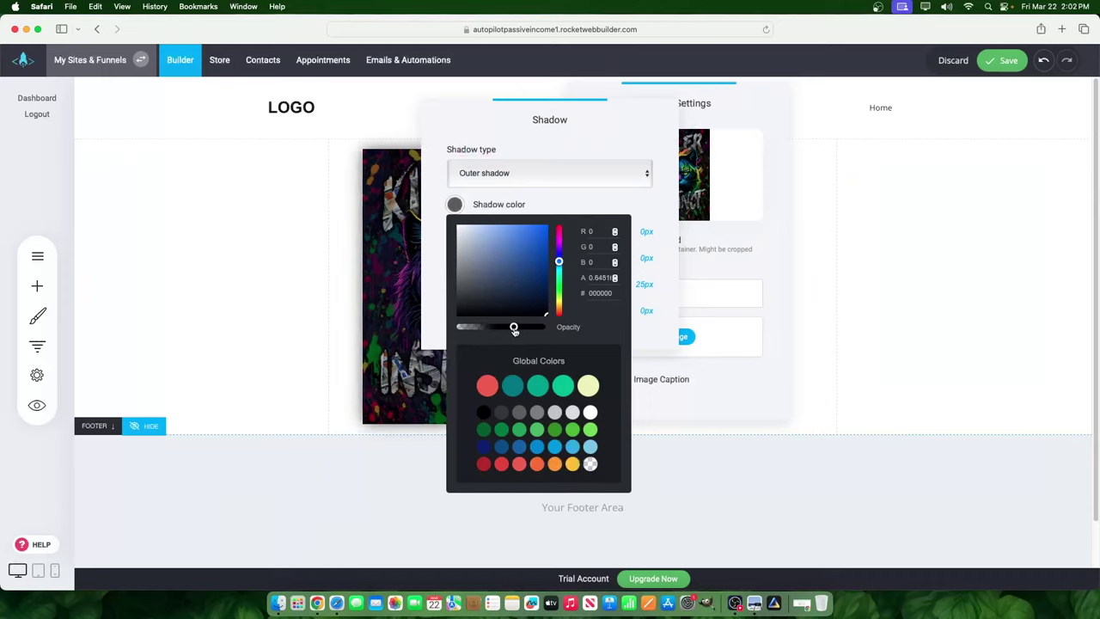
left_click(483, 108)
left_click_drag(483, 109, 728, 132)
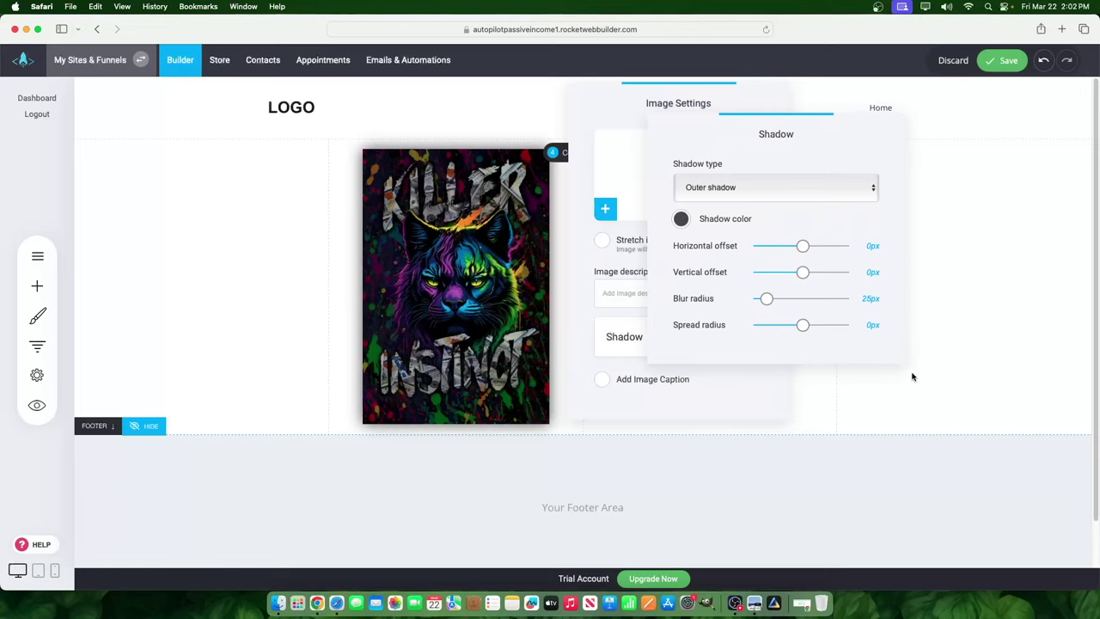
left_click(780, 407)
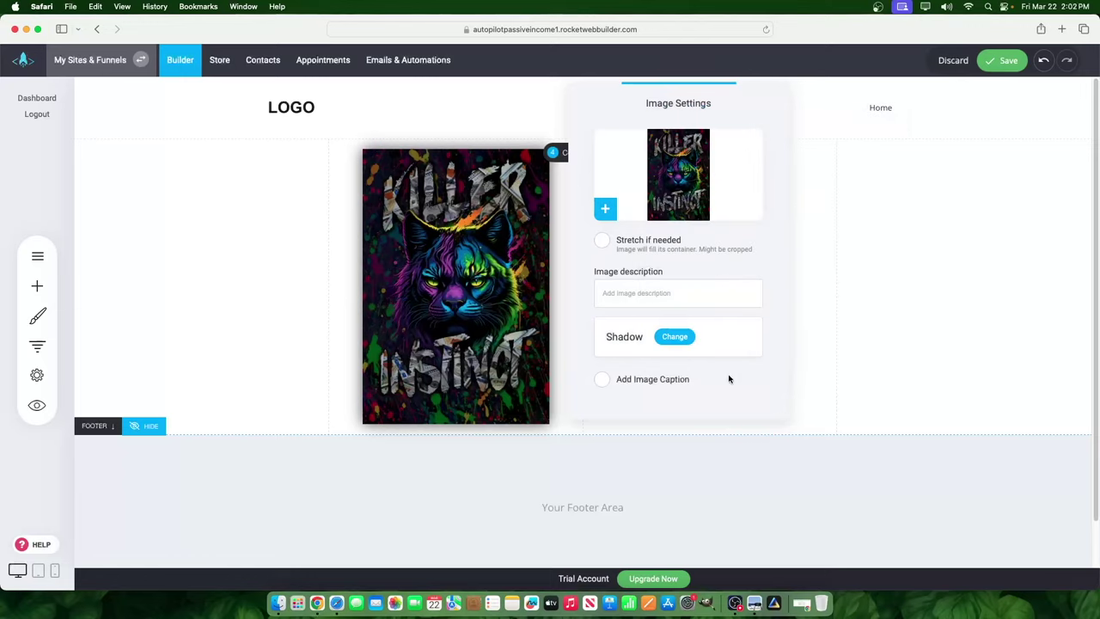
left_click(859, 315)
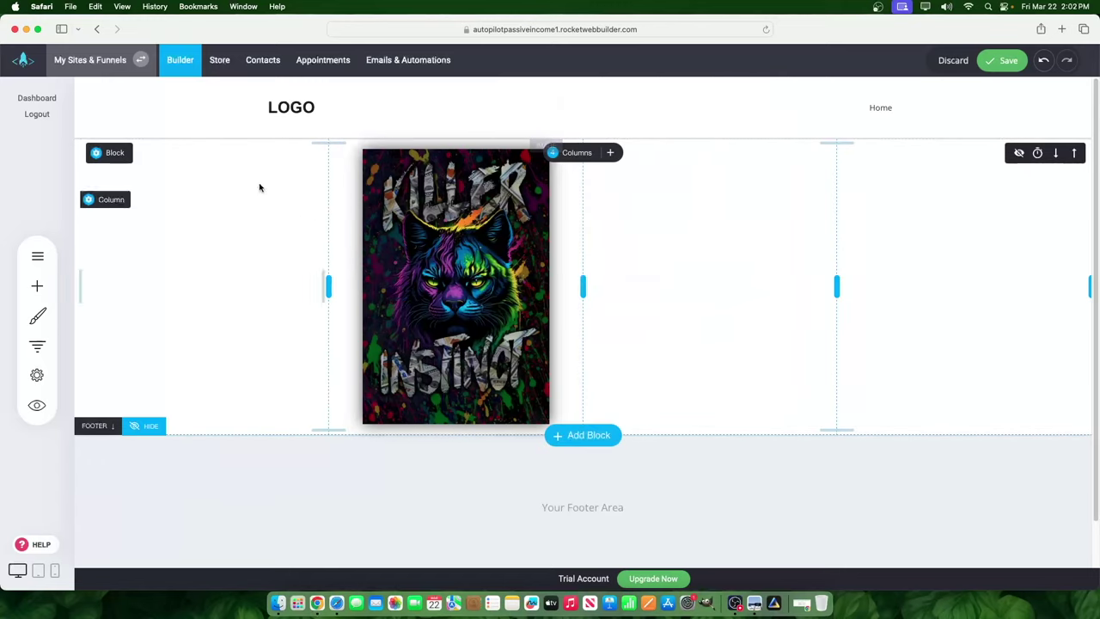
left_click(37, 285)
left_click_drag(112, 213, 731, 203)
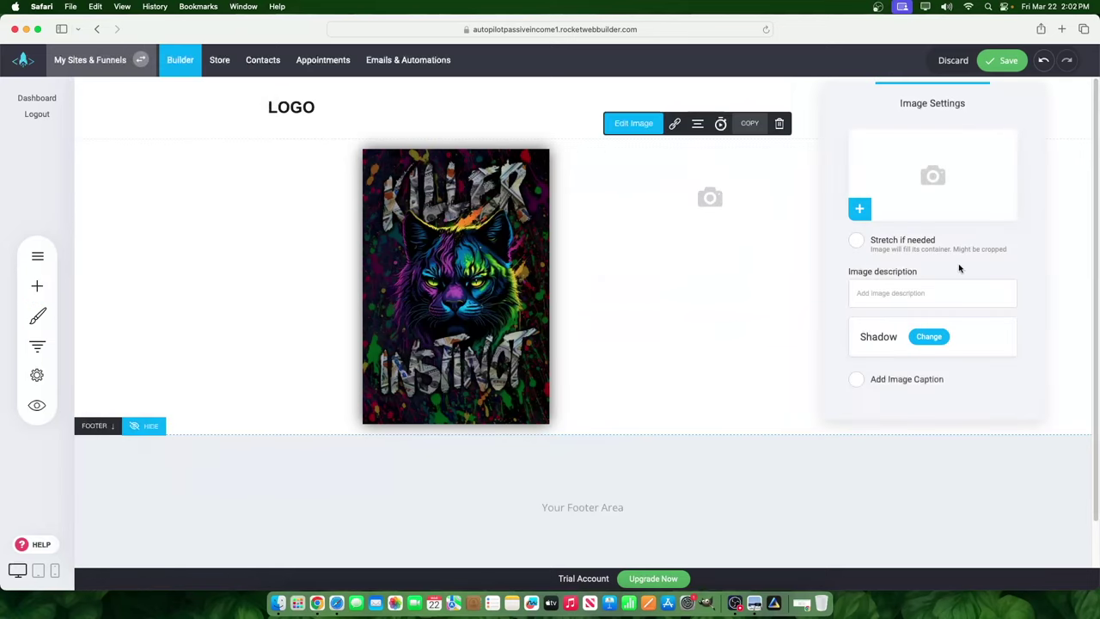
left_click(692, 264)
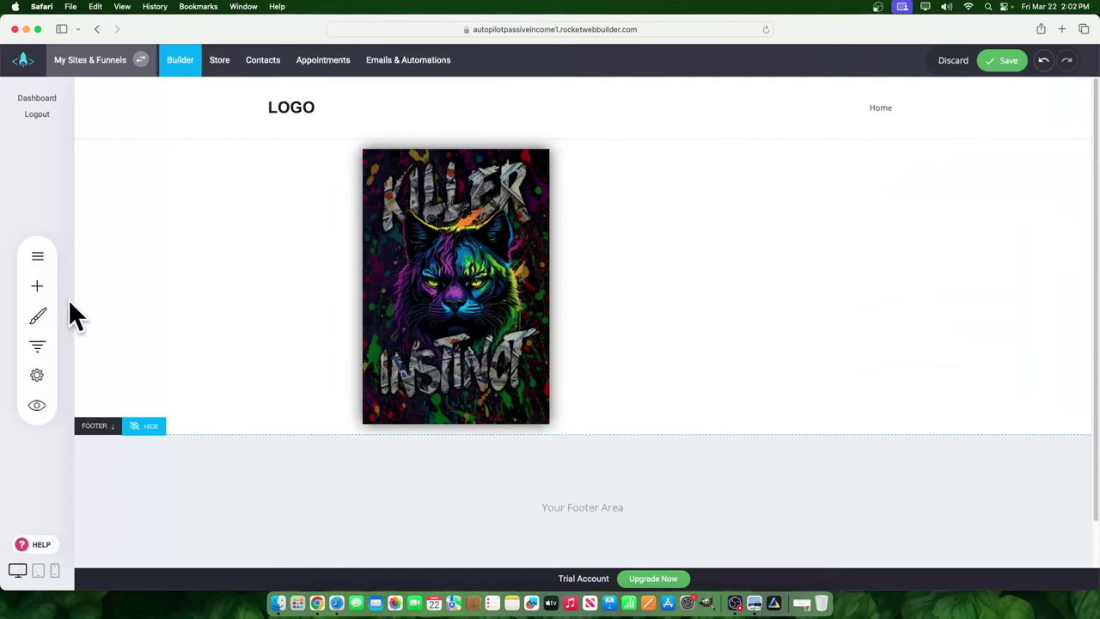
left_click(46, 286)
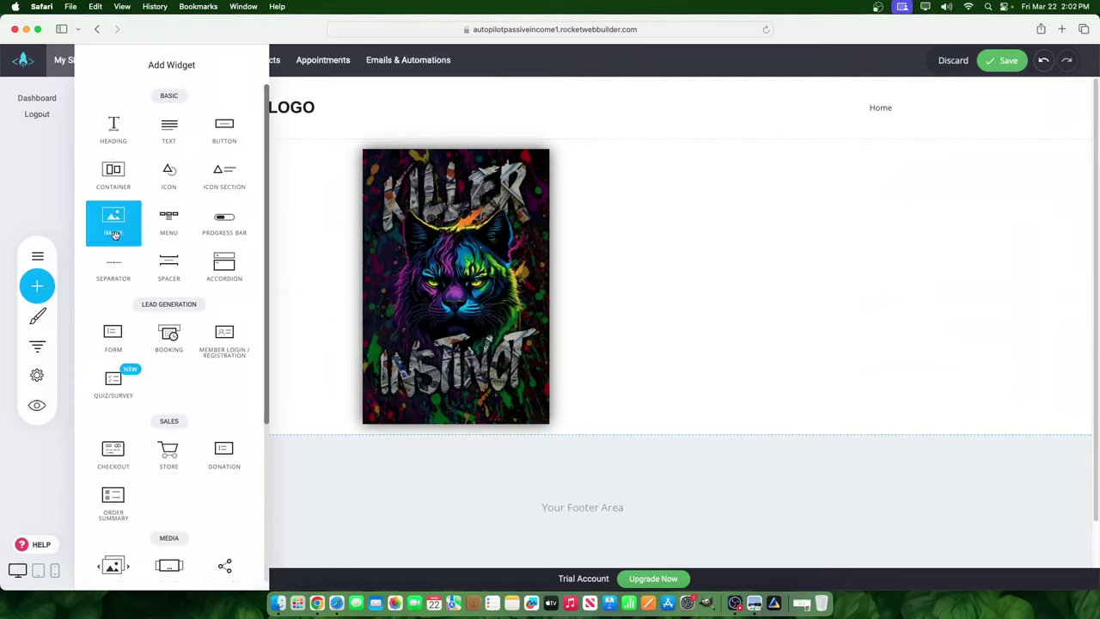
left_click_drag(113, 228, 709, 243)
left_click(778, 120)
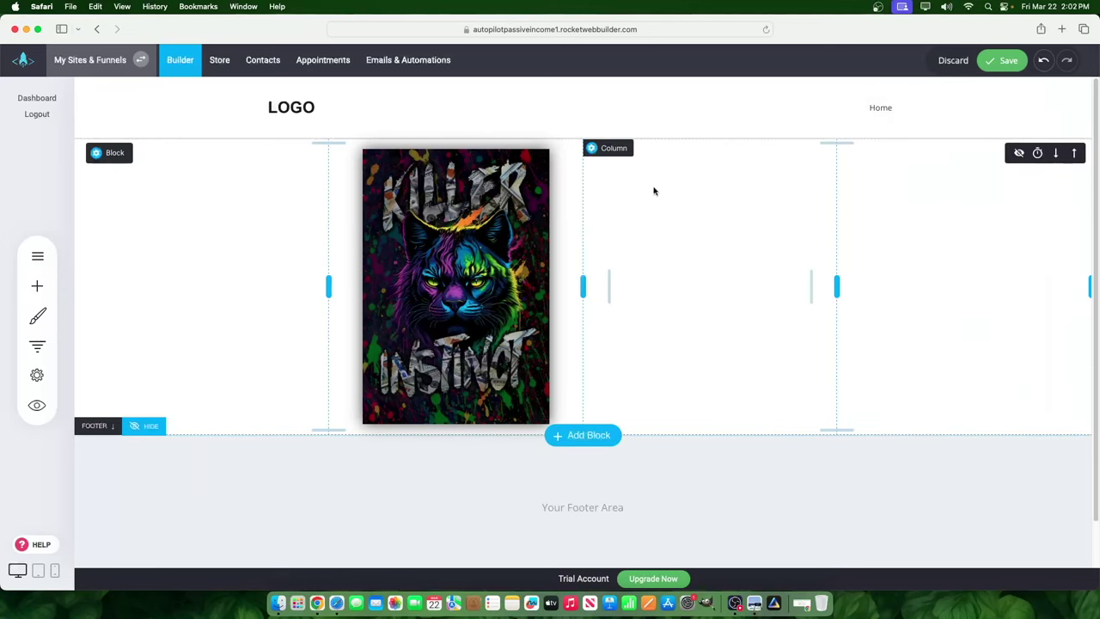
Copy the Killer Instinct image with its shadow and place copies in the third and fourth columns
left_click(461, 185)
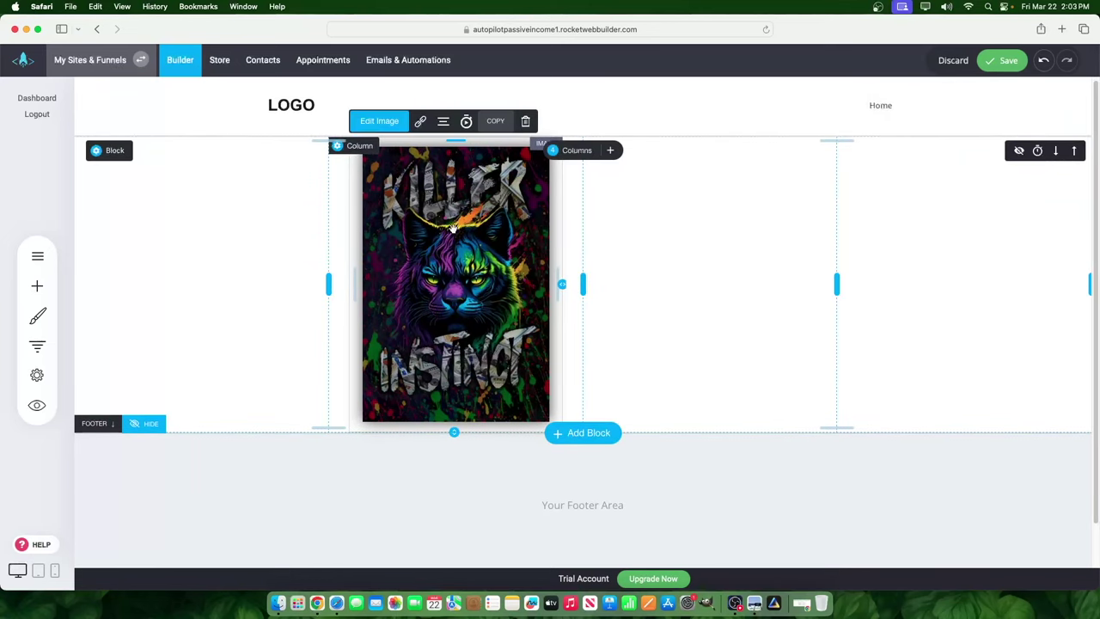
left_click(492, 120)
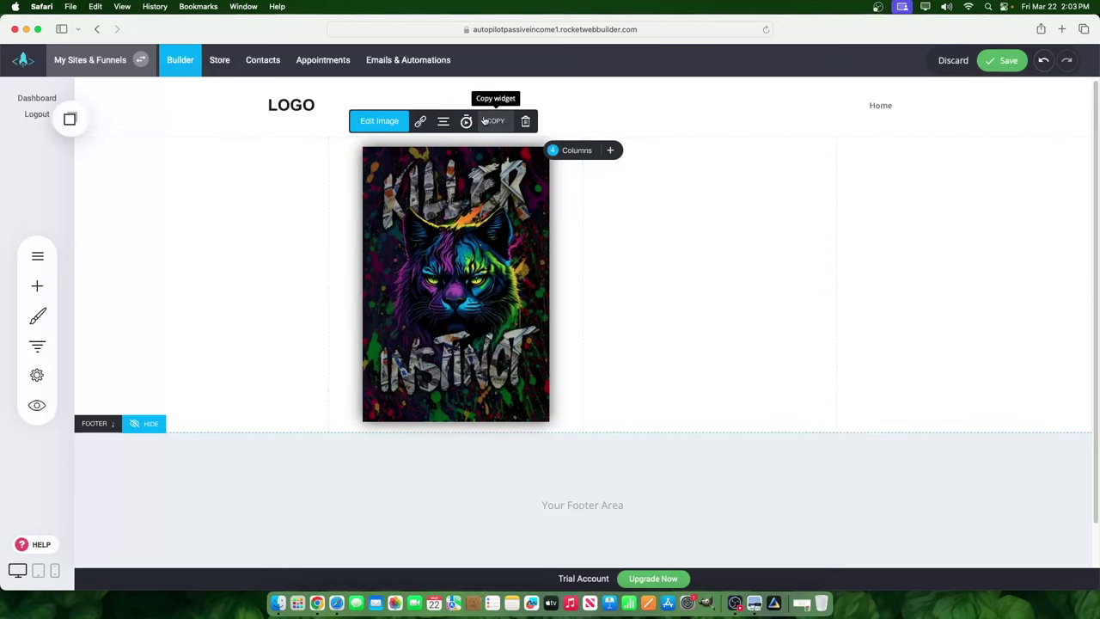
left_click(72, 122)
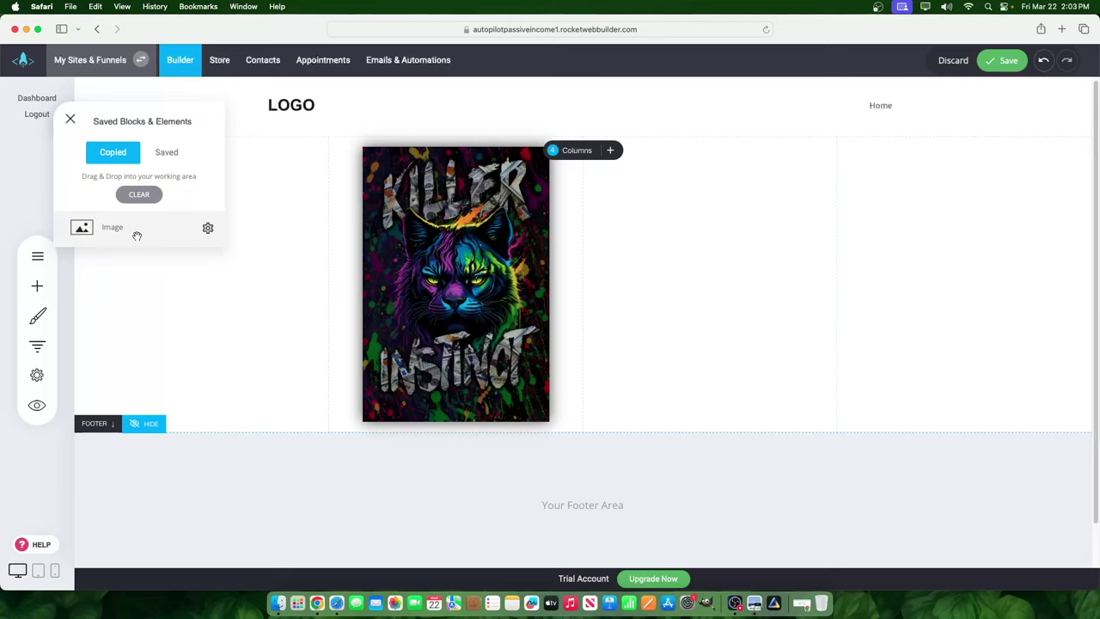
left_click_drag(96, 229, 710, 218)
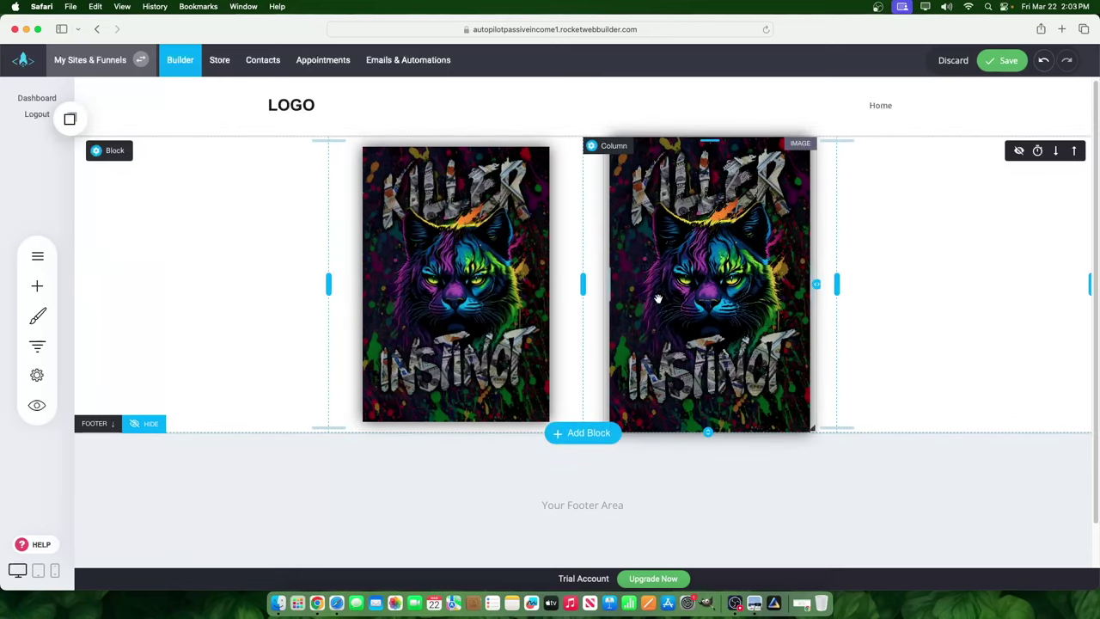
left_click(91, 108)
left_click(70, 119)
left_click_drag(97, 229, 977, 233)
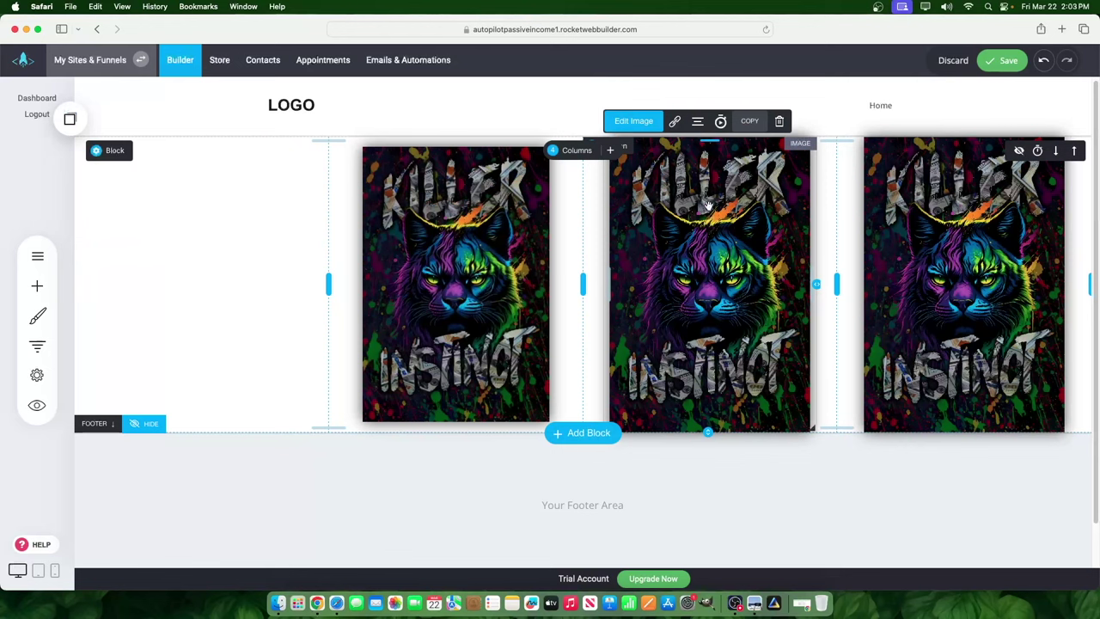
Replace the third column's image with the Medusa artwork from the My Images folder
left_click(639, 124)
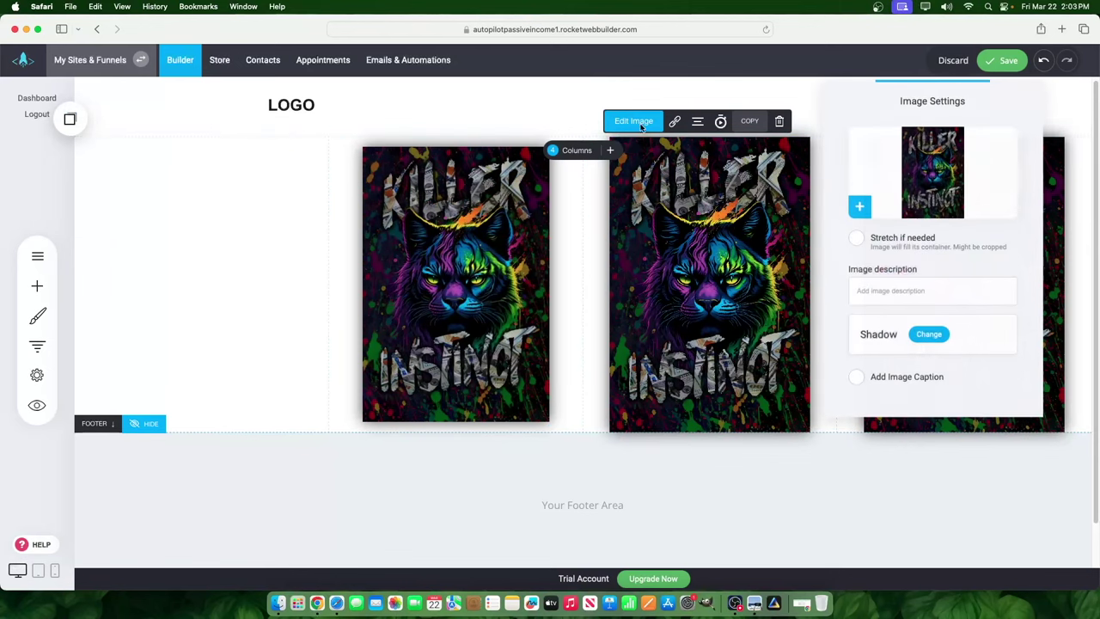
left_click(912, 152)
left_click(483, 290)
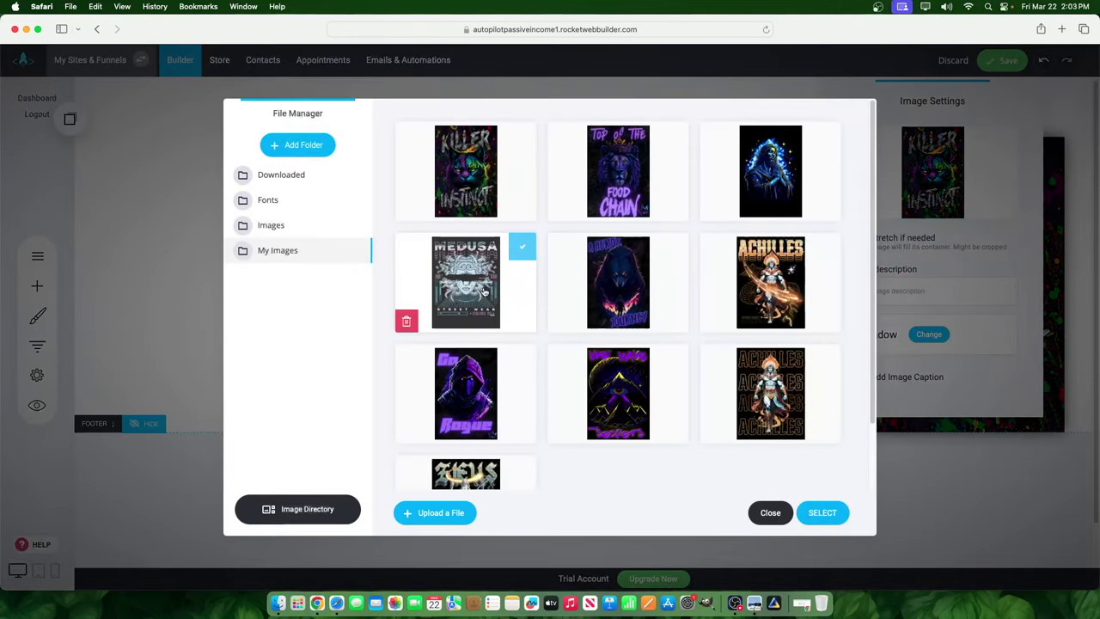
left_click(827, 513)
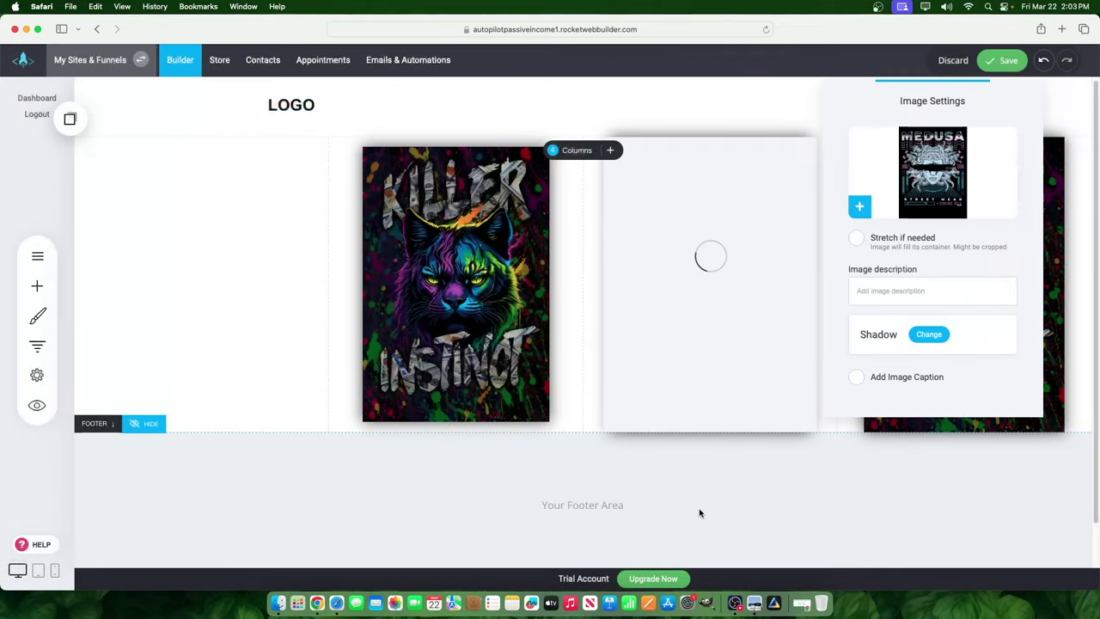
left_click(700, 511)
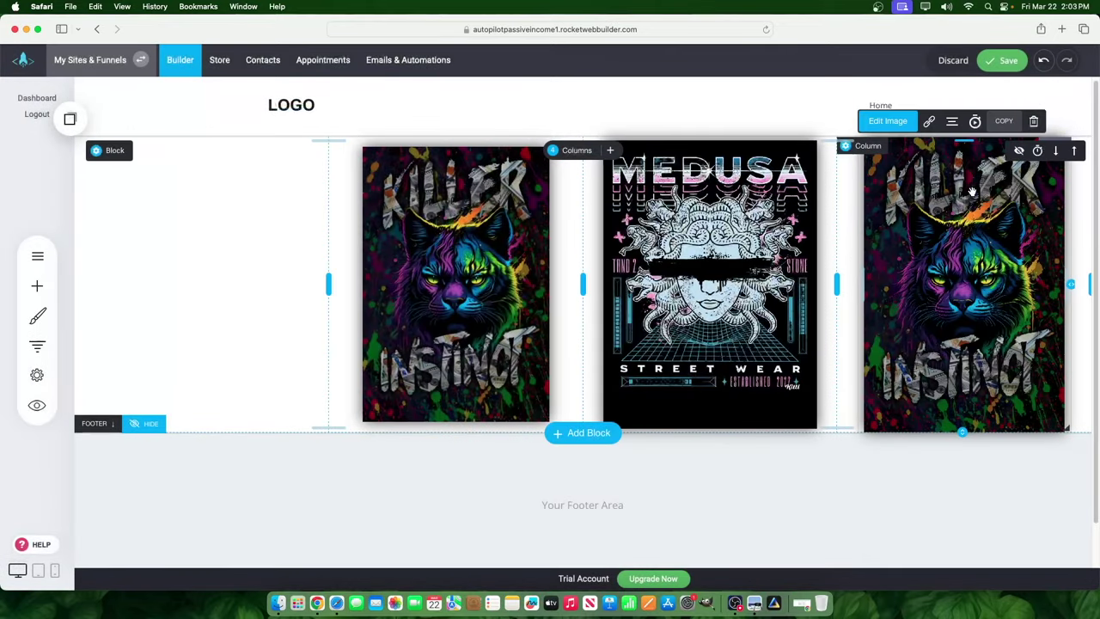
Replace the fourth column's image with the Achilles artwork with the fiery slash from the My Images folder
left_click(884, 115)
left_click(709, 151)
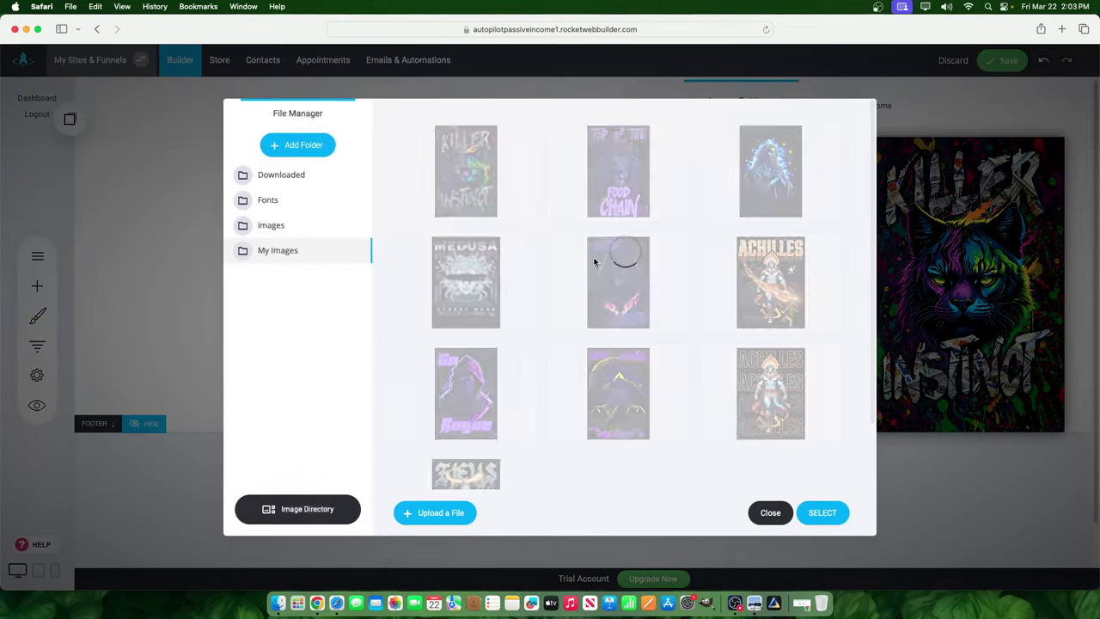
left_click(771, 282)
left_click(830, 515)
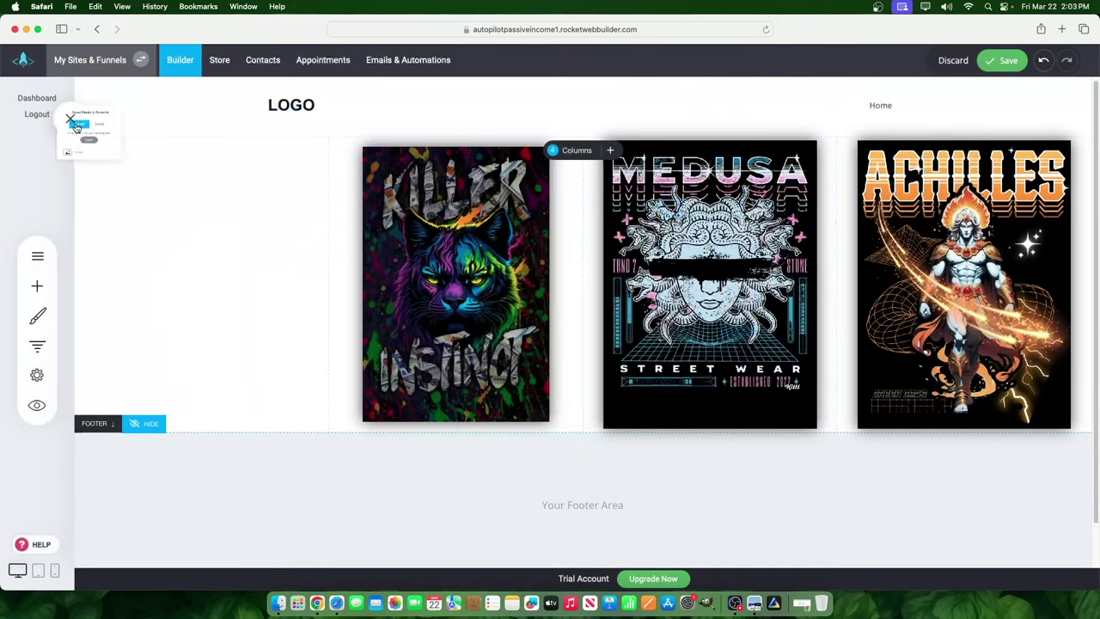
Place another copied image in the first column and replace its picture with the A Hero's Journey artwork
left_click_drag(86, 225, 222, 194)
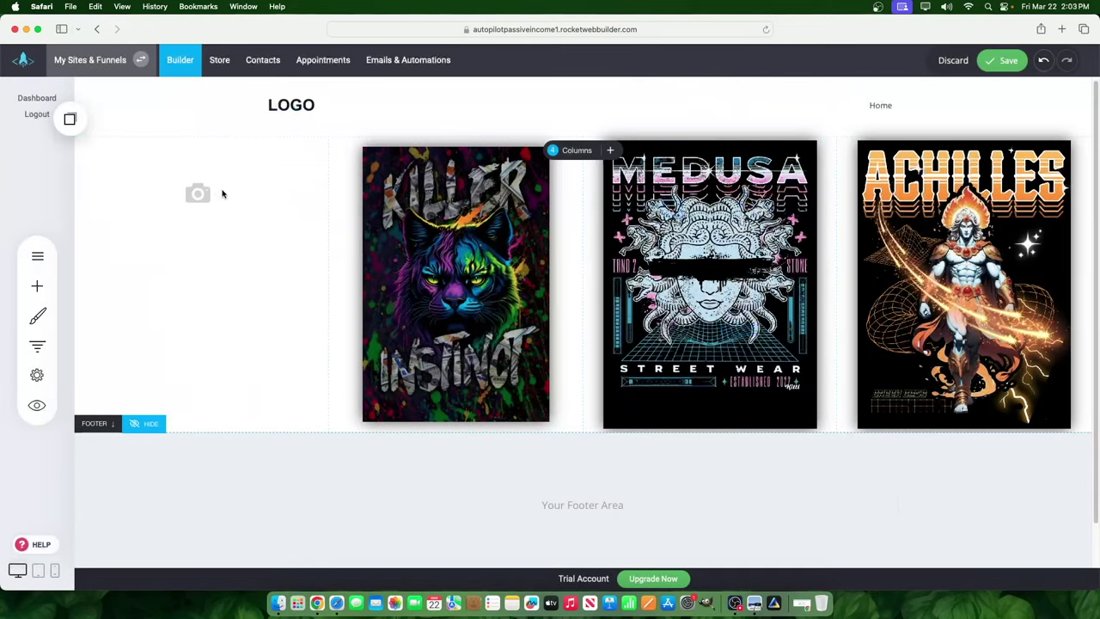
left_click(162, 219)
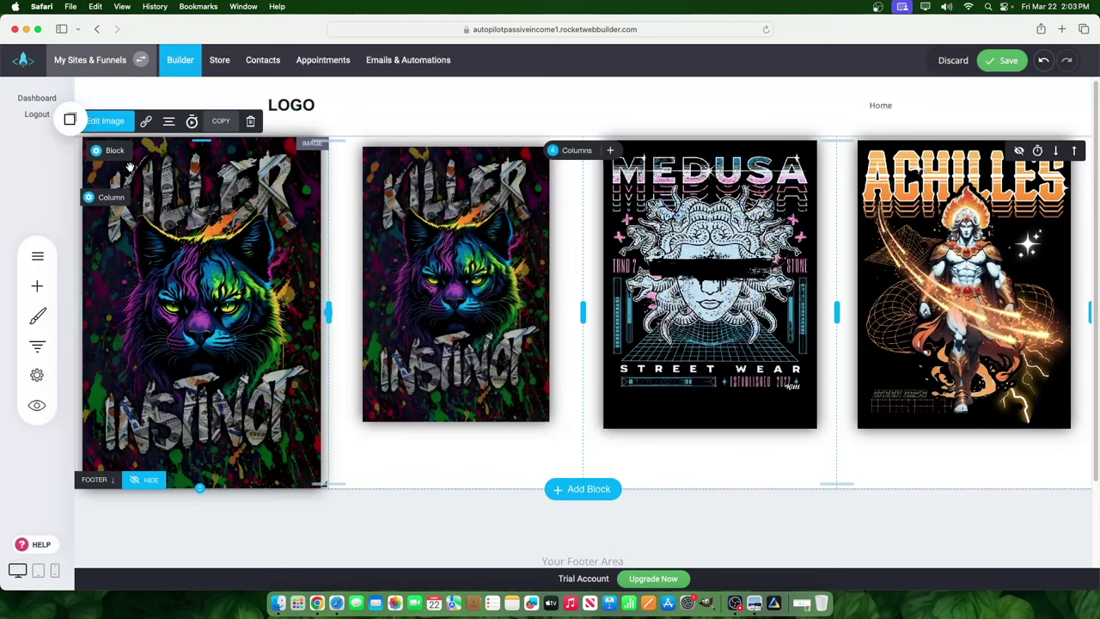
left_click(104, 121)
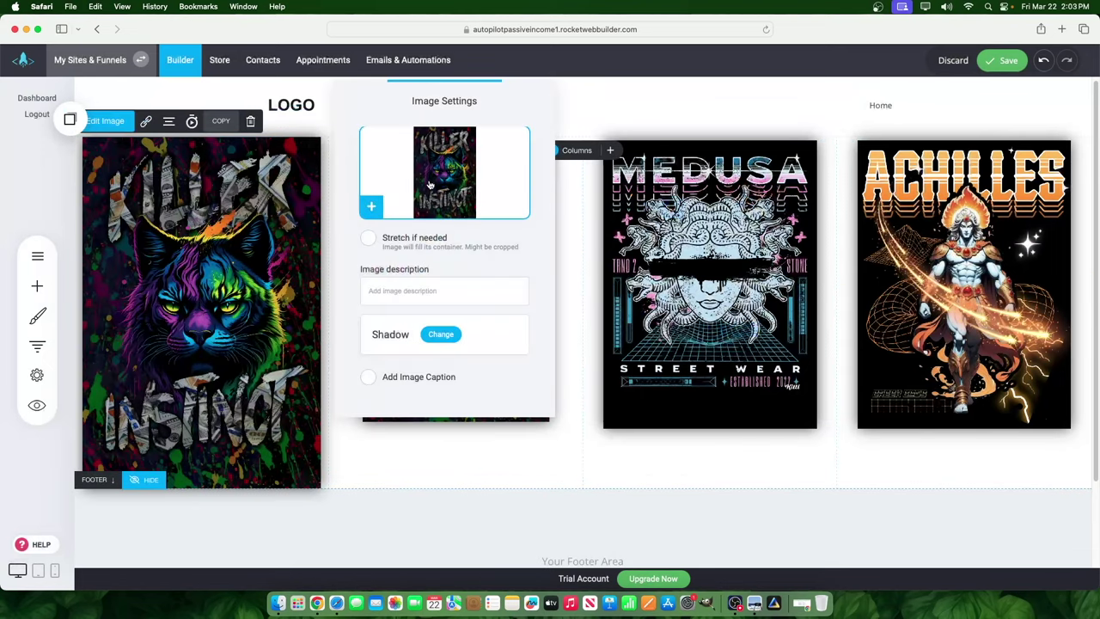
left_click(430, 184)
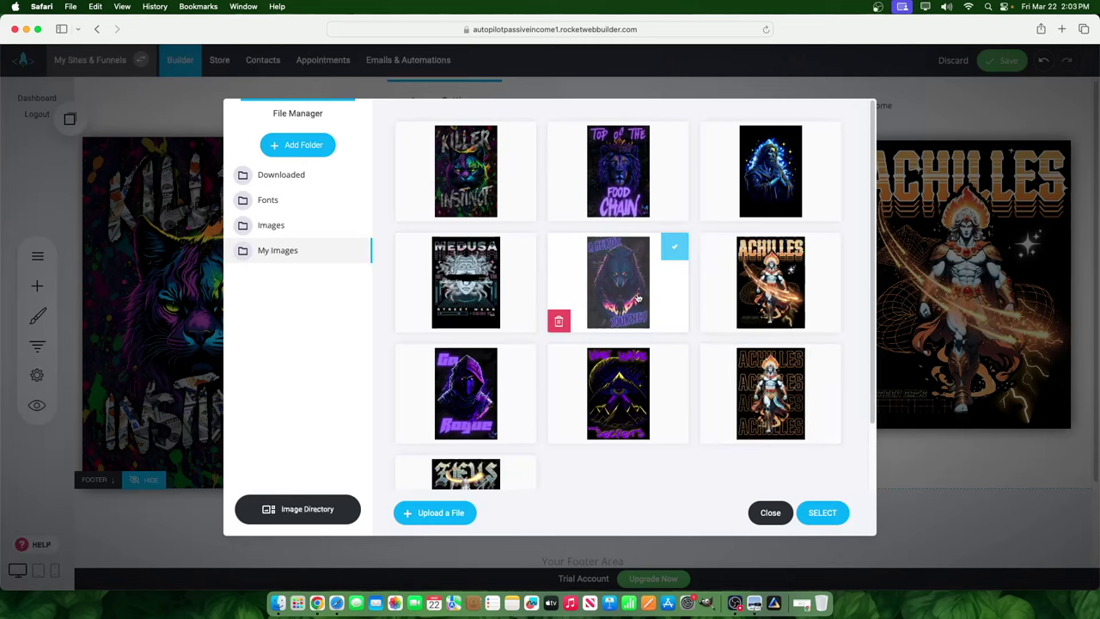
left_click(823, 512)
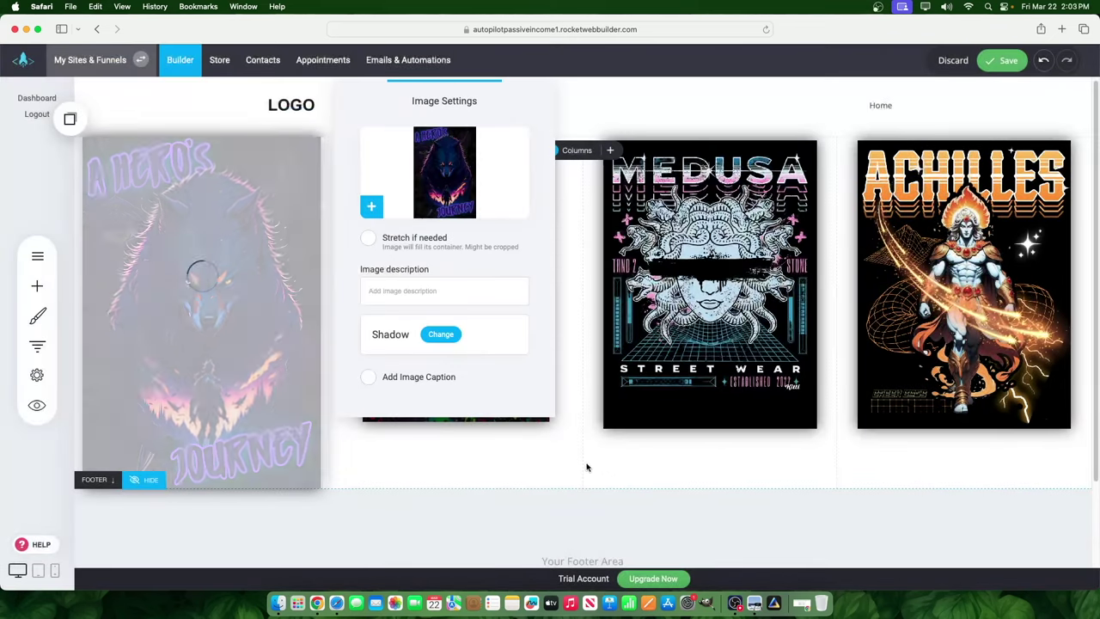
left_click(408, 493)
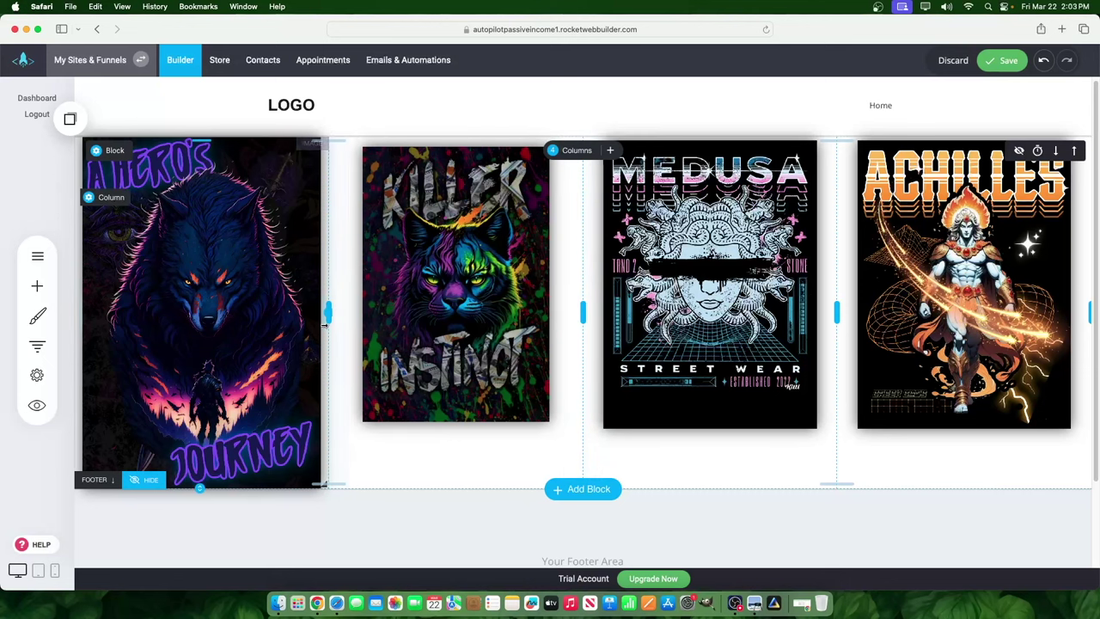
Narrow the A Hero's Journey image from both sides and fine-tune the vertical spacing of it and the Killer Instinct image to align the row
left_click_drag(325, 315, 301, 311)
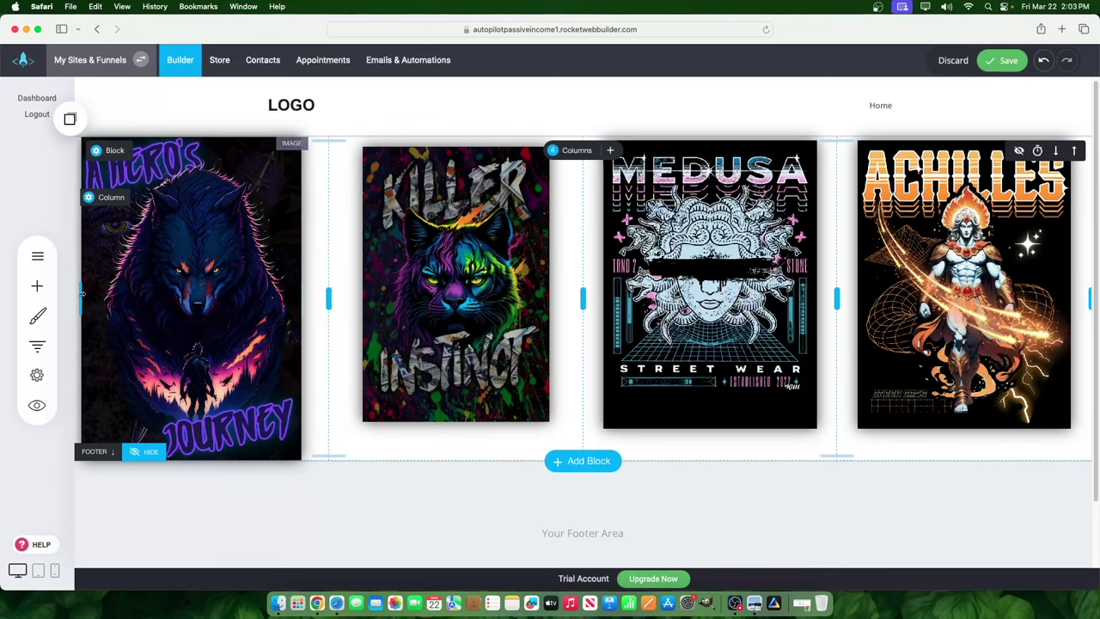
left_click_drag(80, 292, 100, 294)
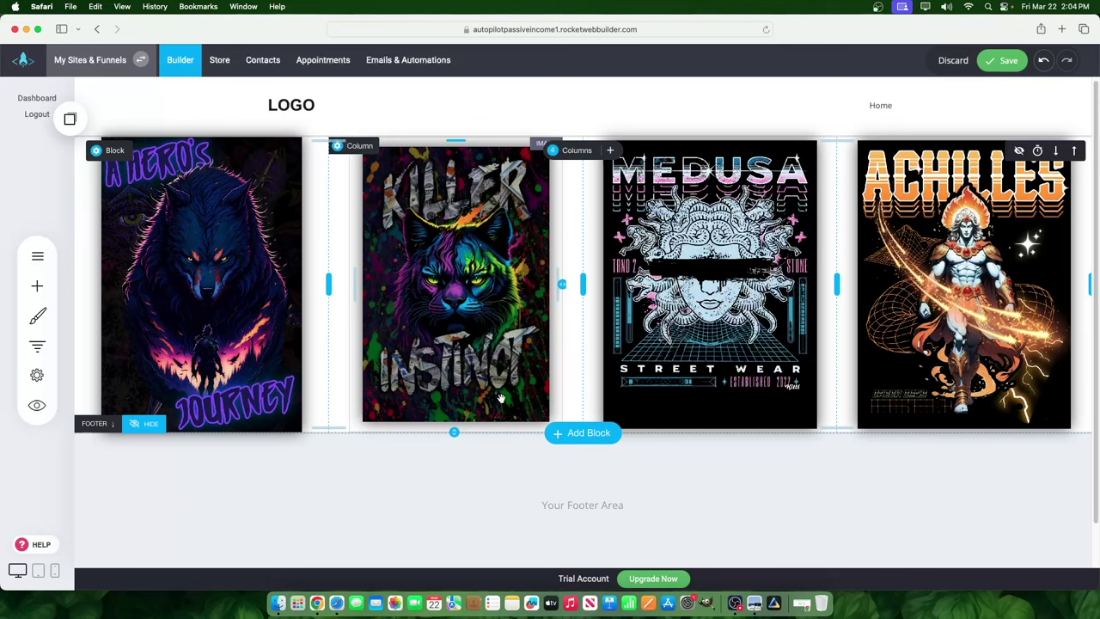
left_click_drag(454, 431, 454, 441)
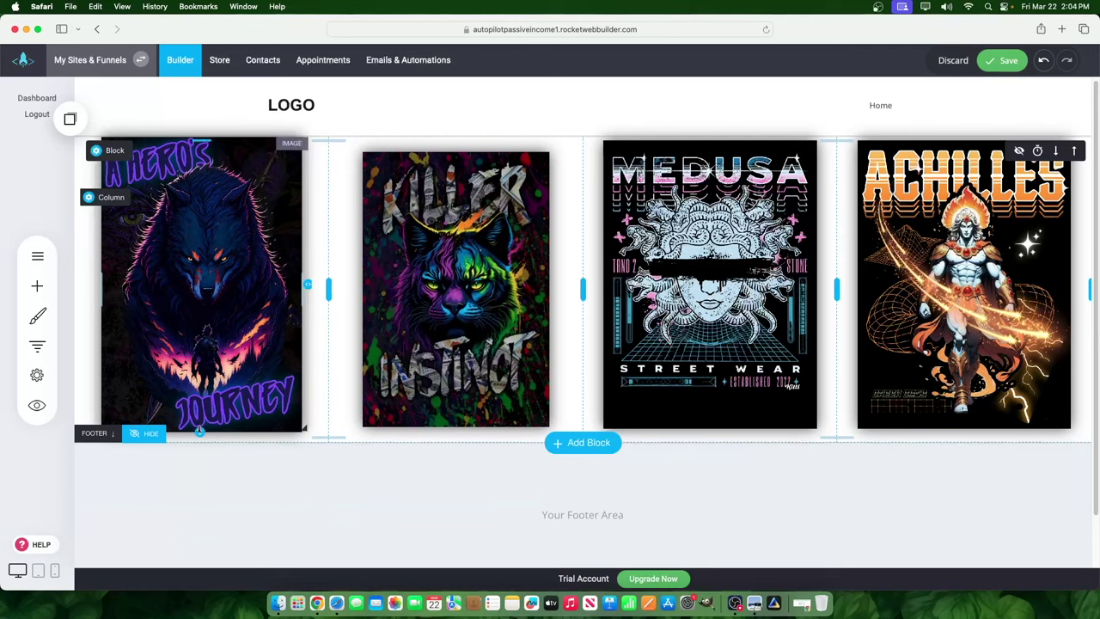
left_click_drag(199, 431, 199, 427)
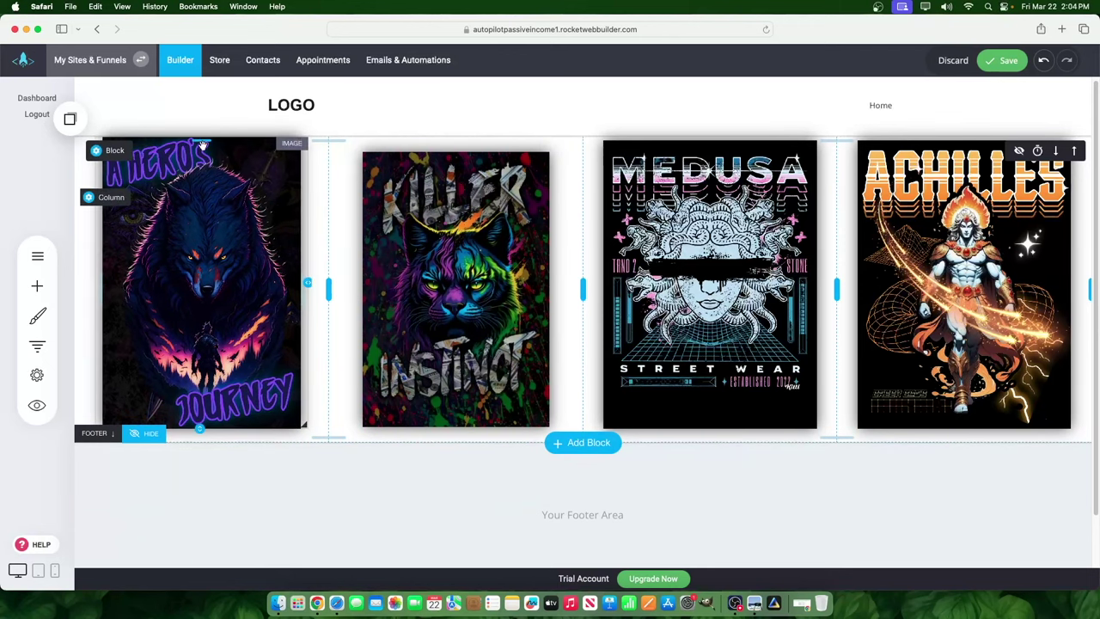
left_click_drag(203, 143, 203, 147)
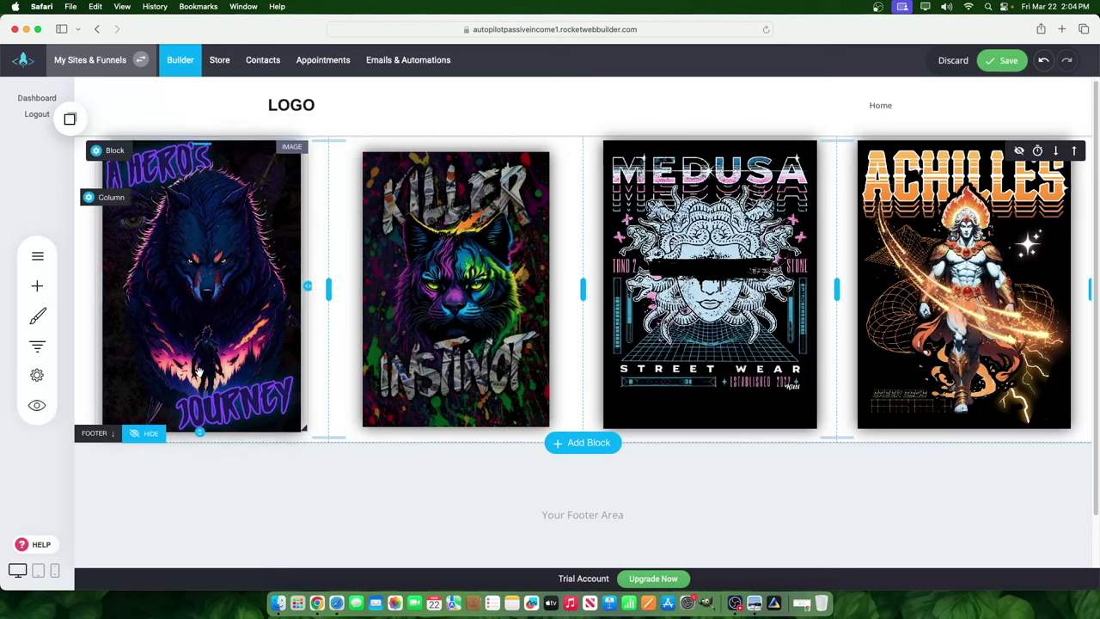
Slightly shrink the A Hero's Journey image from its lower edge and adjust its top spacing to align with the row
left_click_drag(198, 431, 198, 421)
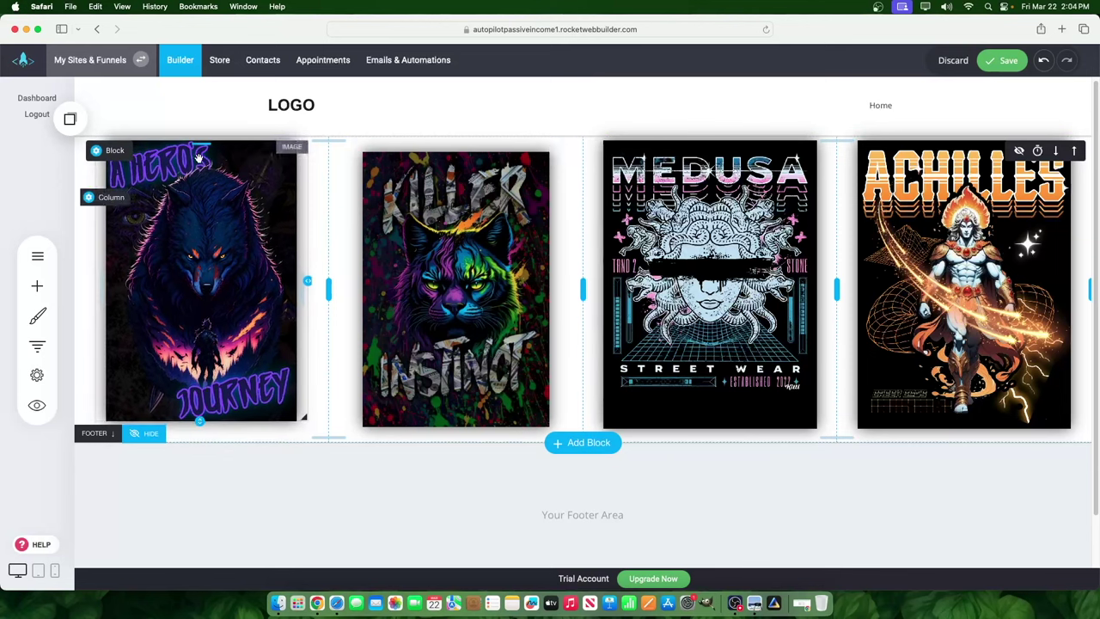
left_click_drag(211, 151, 212, 146)
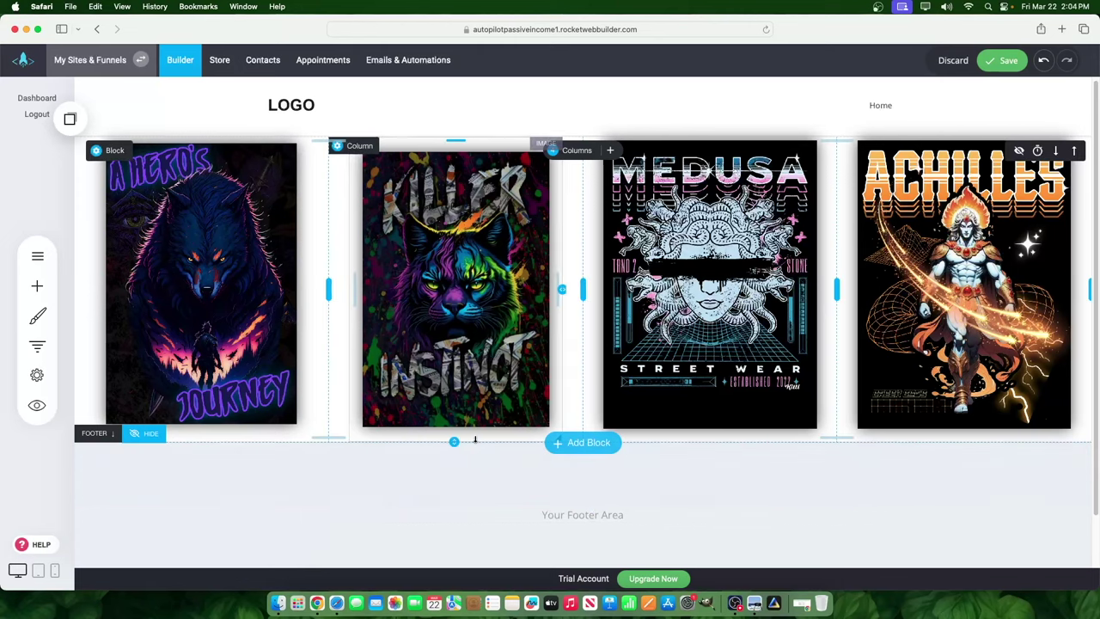
scroll(361, 381, "down", 1)
scroll(343, 404, "down", 2)
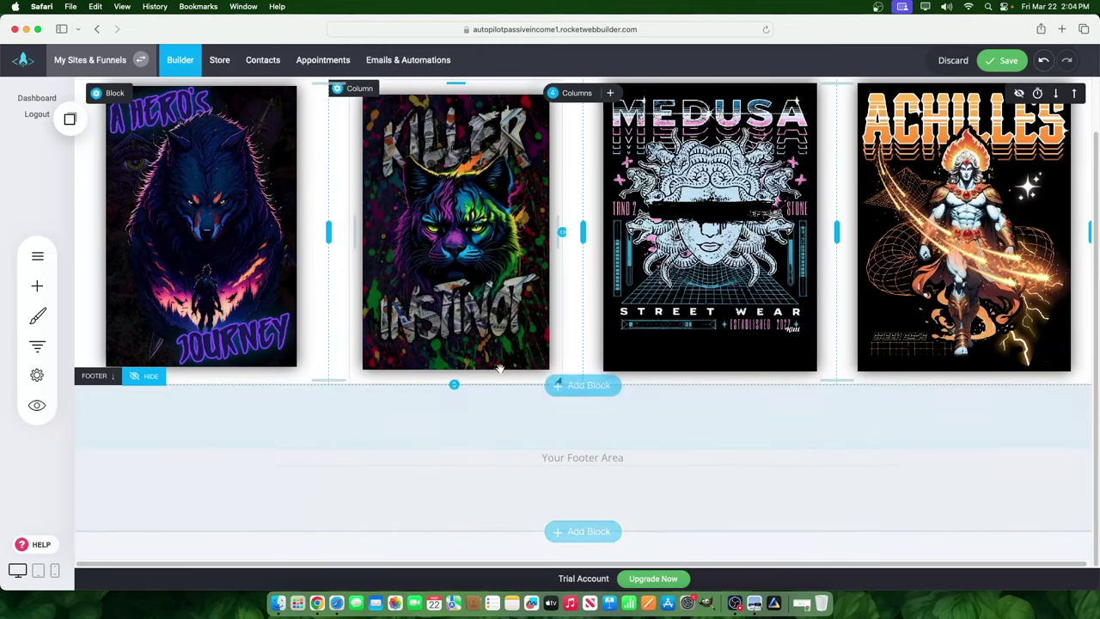
scroll(570, 277, "up", 3)
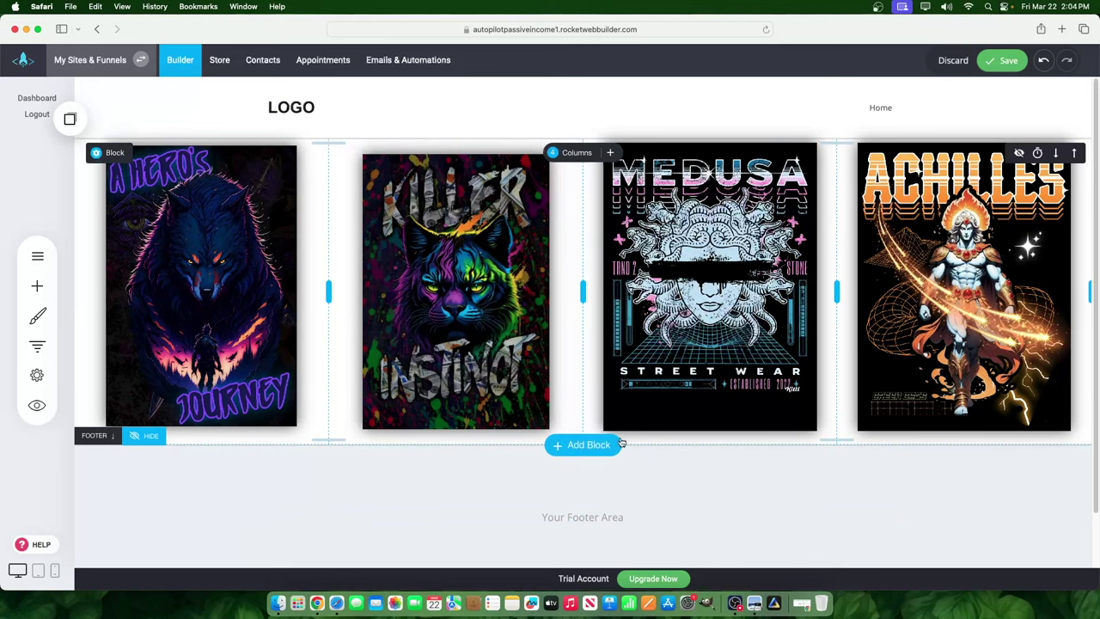
Copy the whole four-column artwork block and place the duplicate directly below the first row
mouse_move(99, 152)
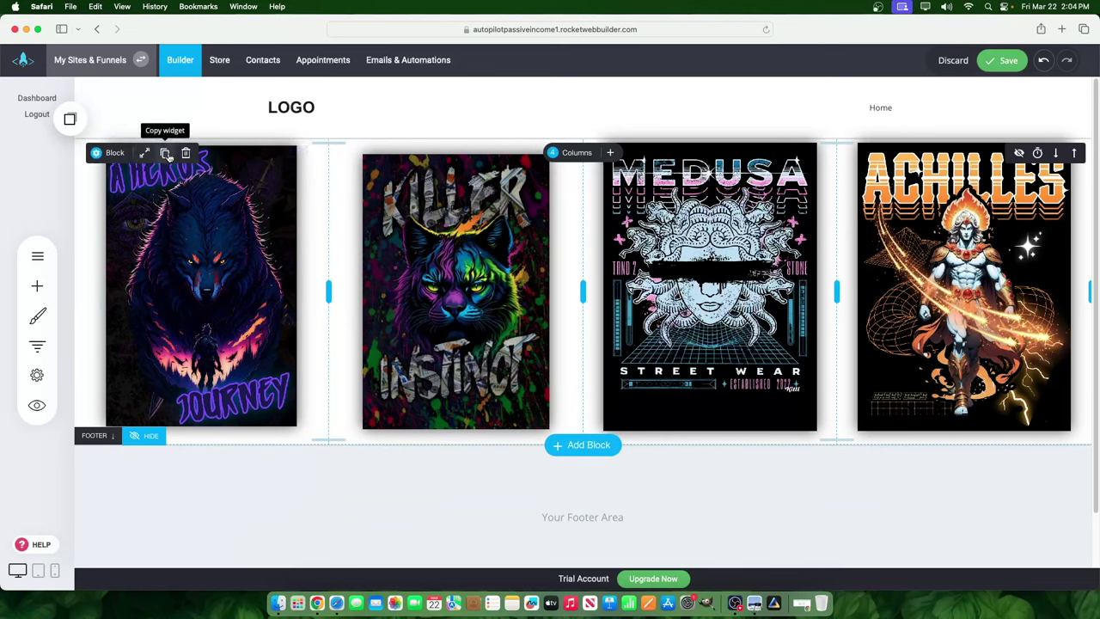
left_click(73, 120)
left_click_drag(107, 226, 513, 513)
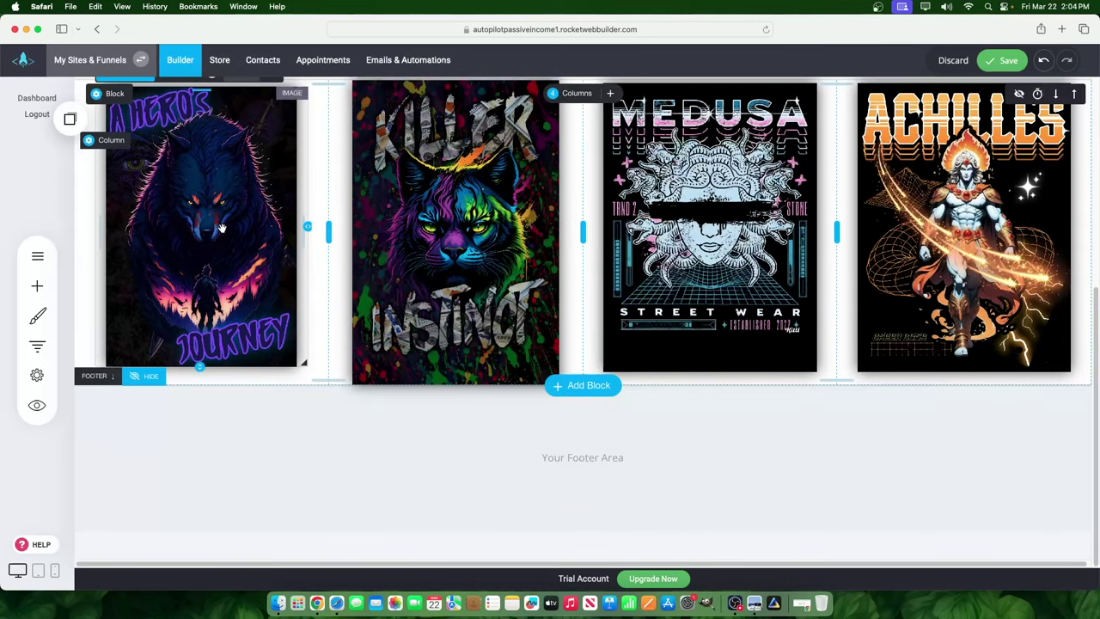
Replace the second row's first-column image with the Zeus artwork from the My Images folder
left_click(221, 228)
left_click(211, 312)
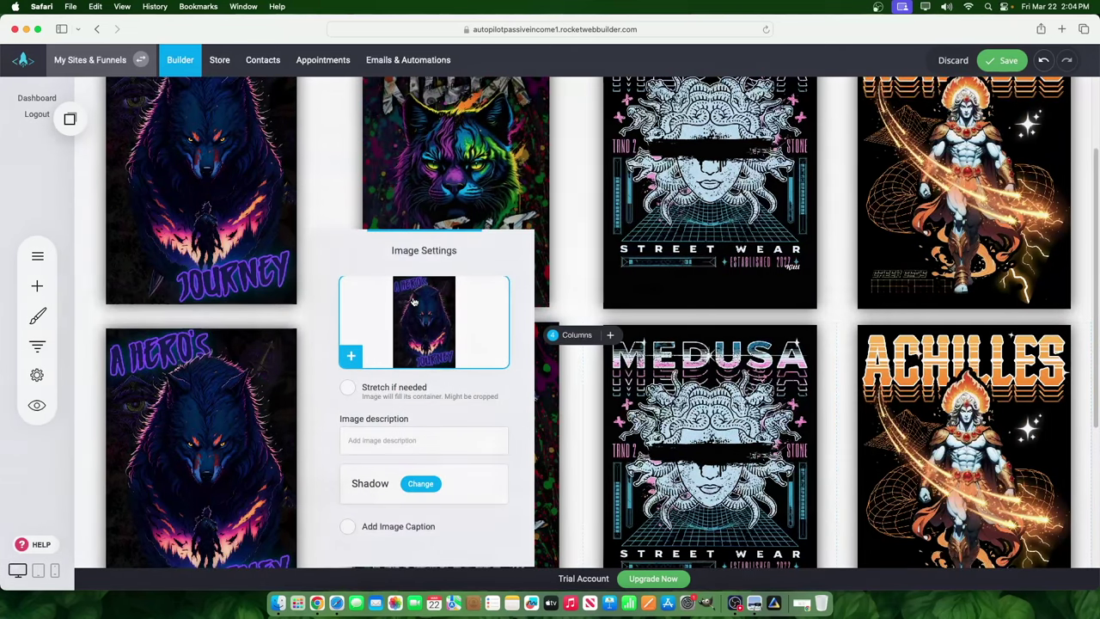
left_click(413, 300)
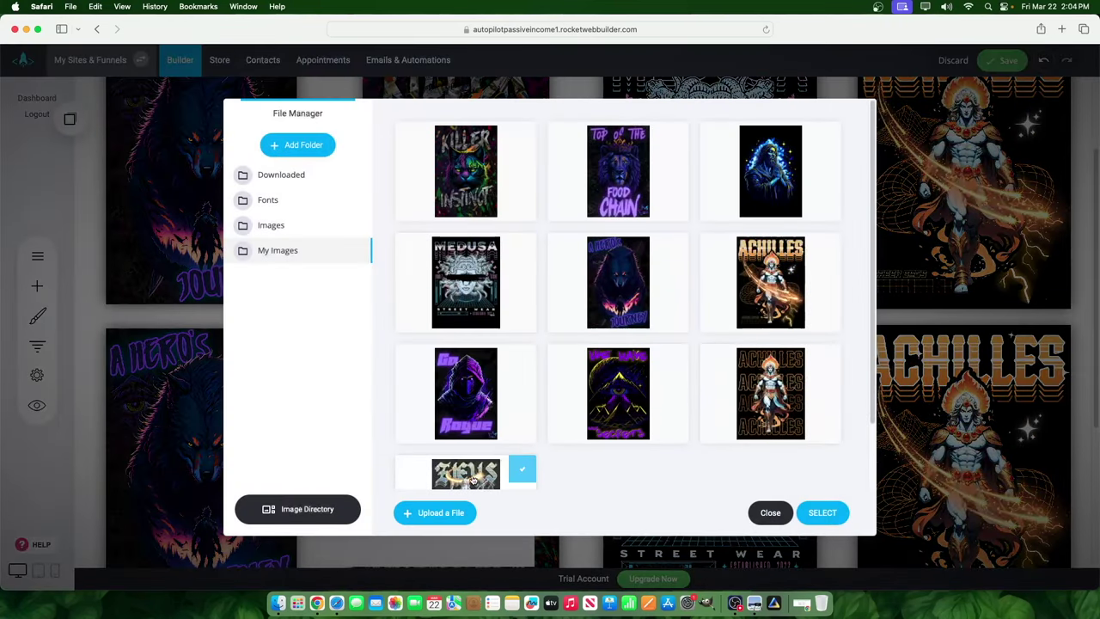
scroll(471, 481, "down", 2)
left_click(824, 513)
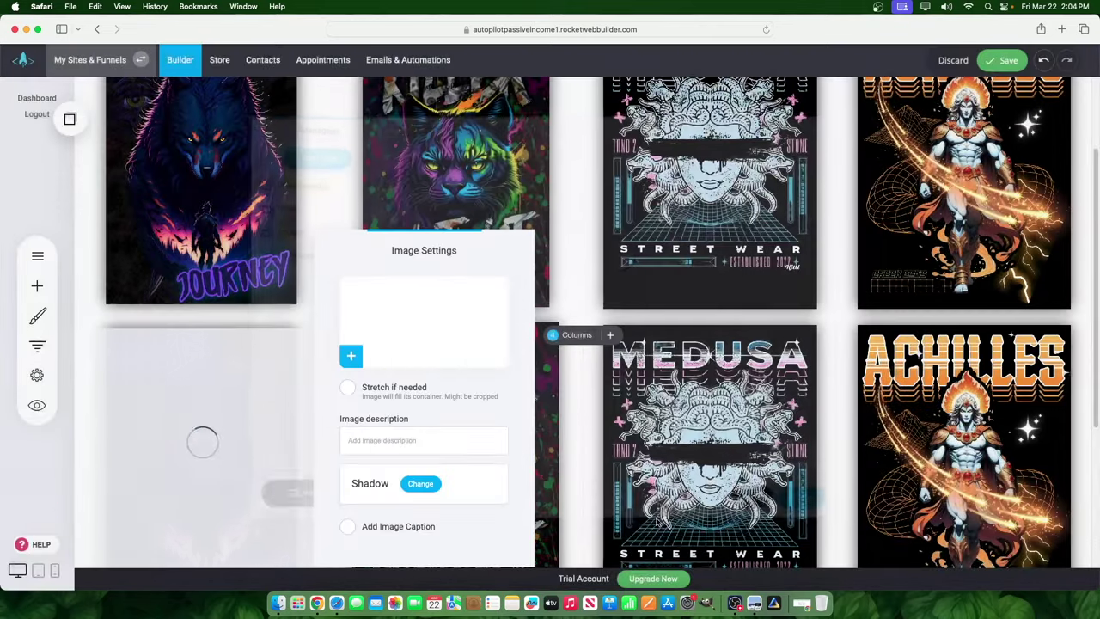
Replace the second row's Killer Instinct image with the blue praying figure artwork from the My Images folder
left_click(418, 389)
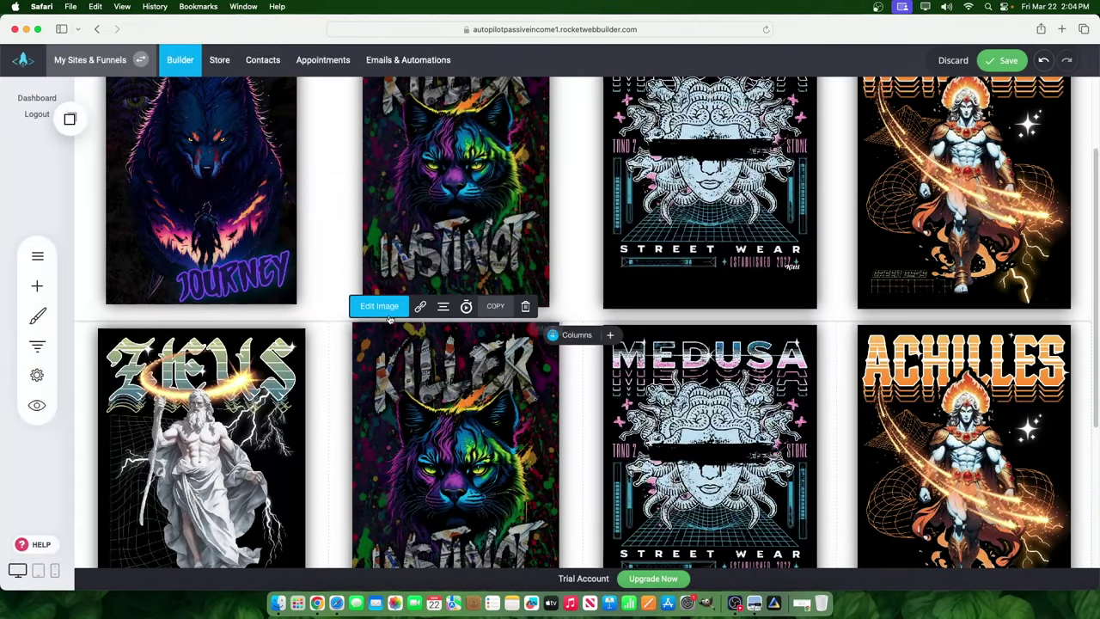
left_click(670, 356)
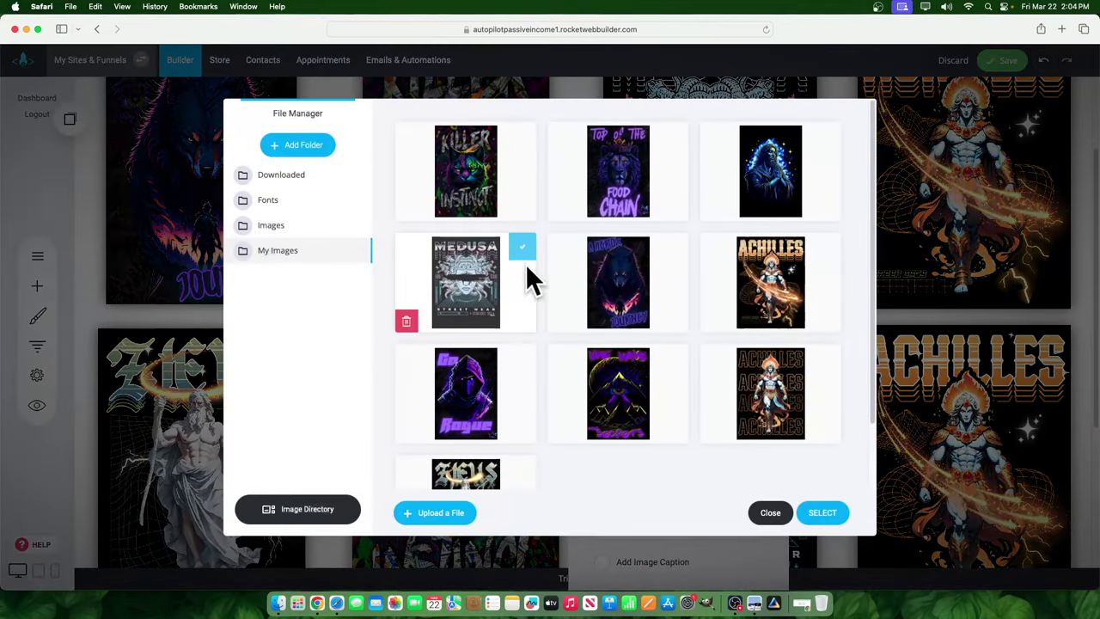
left_click(827, 135)
left_click(823, 513)
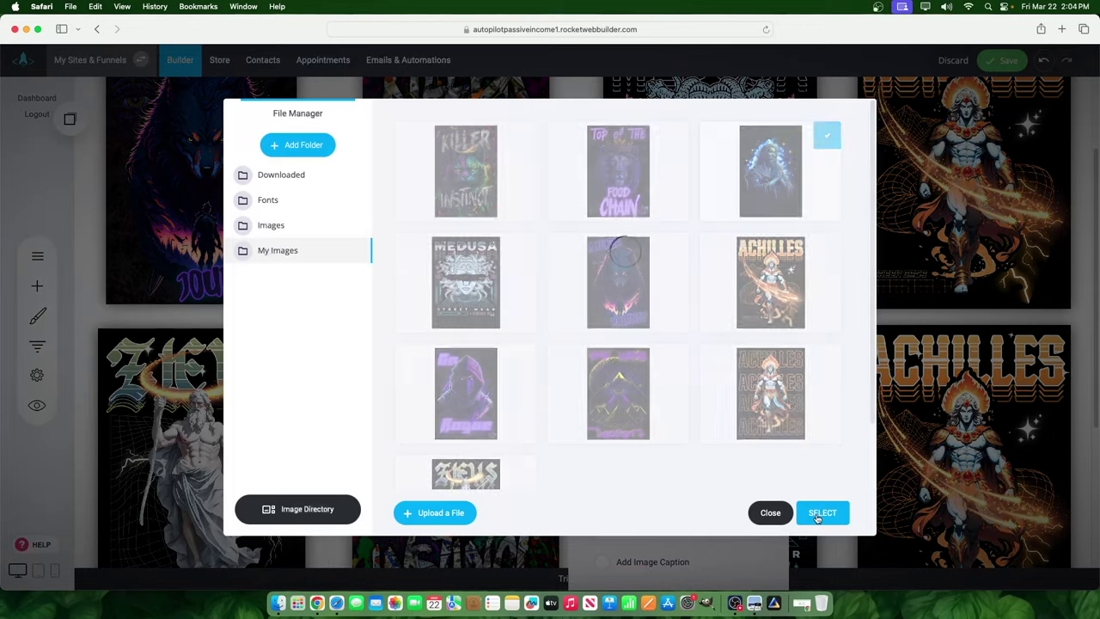
Replace the second row's Medusa image with the Top of the Food Chain artwork and close its image settings
scroll(773, 258, "down", 4)
left_click(799, 159)
left_click(857, 153)
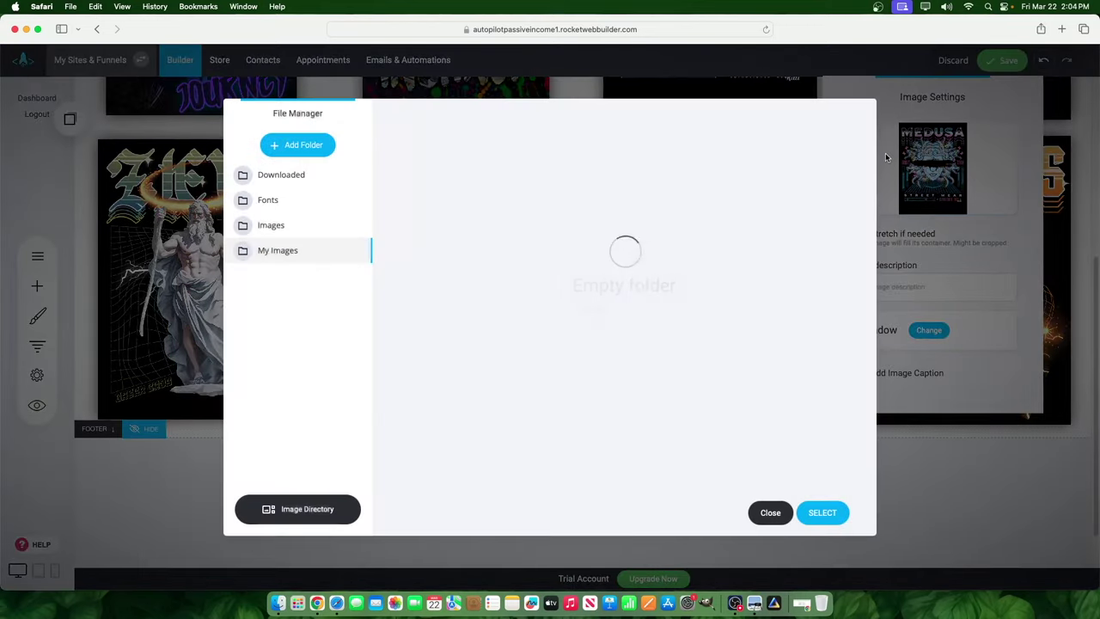
left_click(650, 184)
left_click(815, 519)
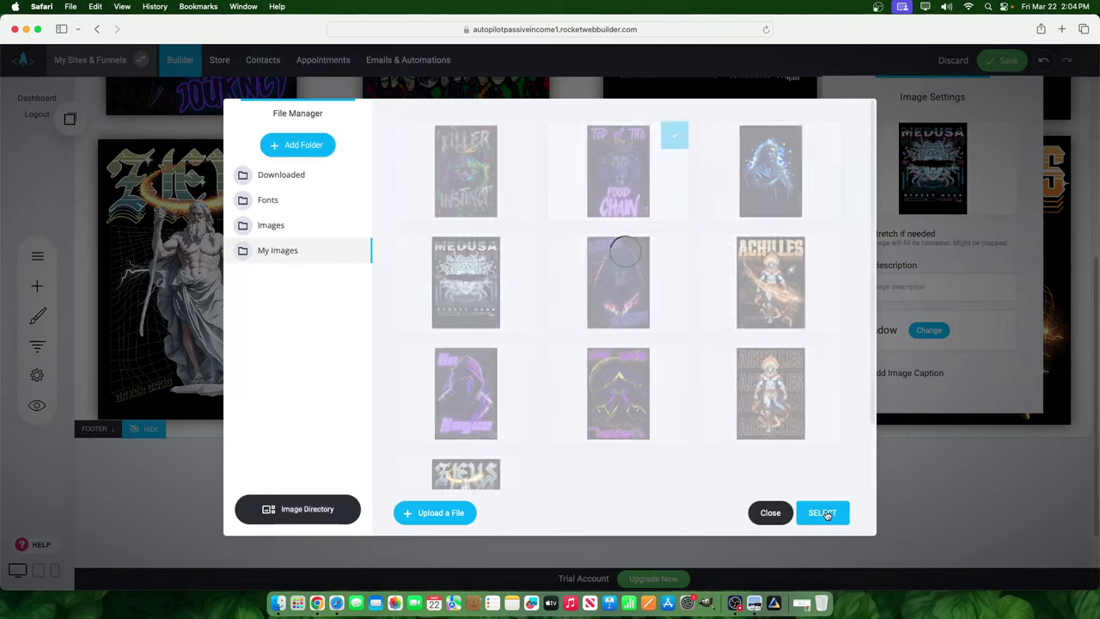
left_click(894, 481)
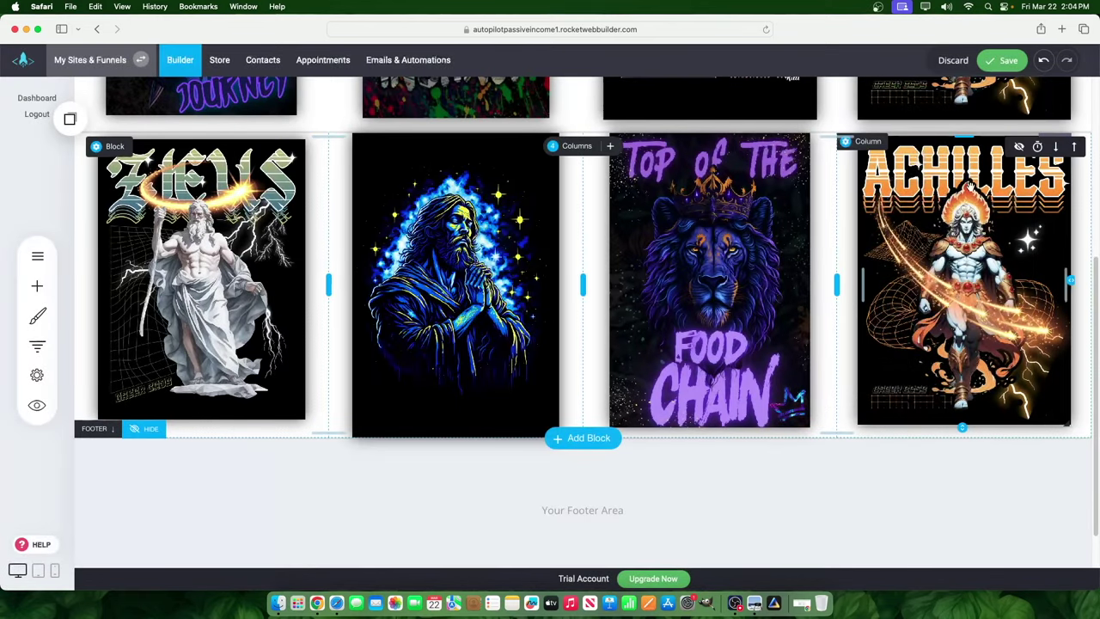
Replace the second row's fourth-column Achilles image with the Go Rogue artwork from the My Images folder
left_click(881, 126)
left_click(742, 168)
left_click(487, 320)
scroll(487, 319, "down", 2)
left_click(486, 361)
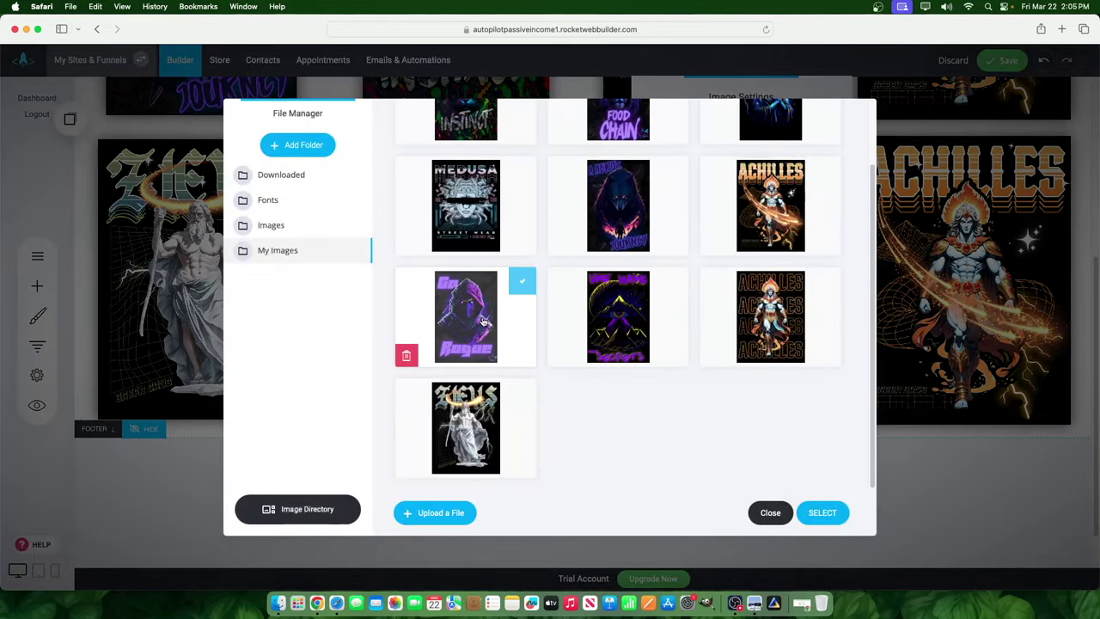
left_click(822, 512)
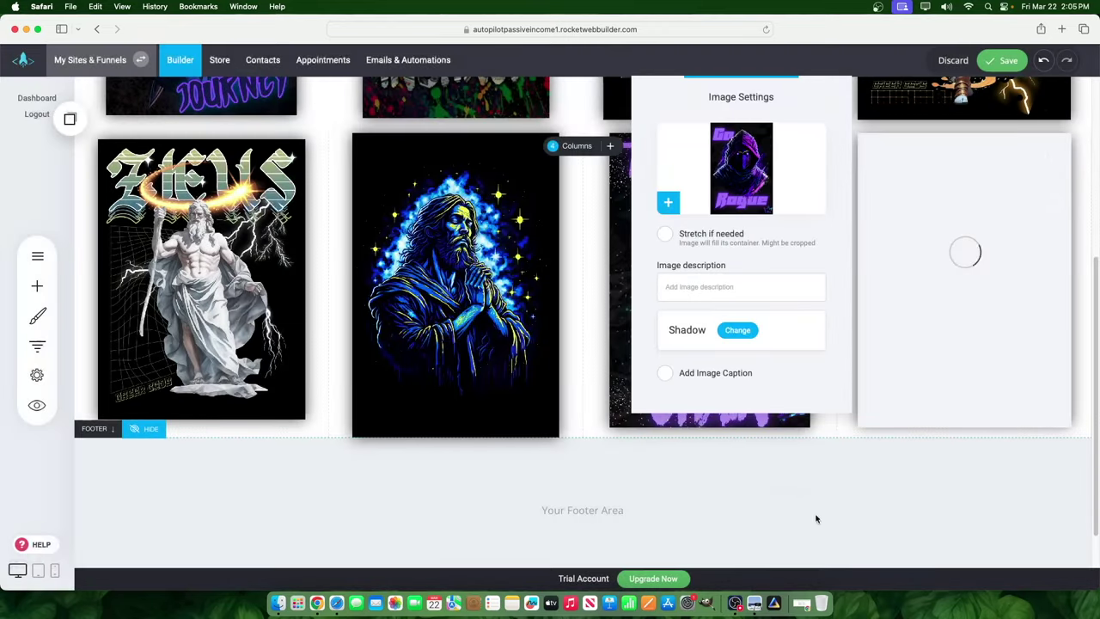
Slightly shrink the praying figure, Top of the Food Chain and Go Rogue images to even out the second row
scroll(461, 387, "up", 5)
scroll(461, 387, "down", 5)
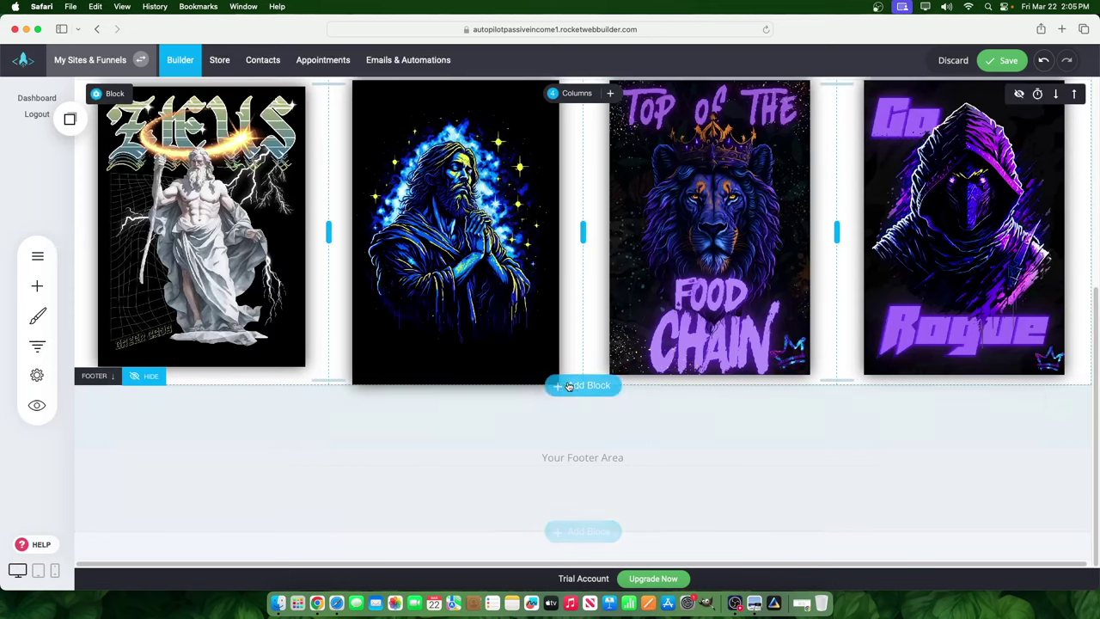
left_click_drag(455, 383, 458, 368)
left_click_drag(703, 378, 703, 375)
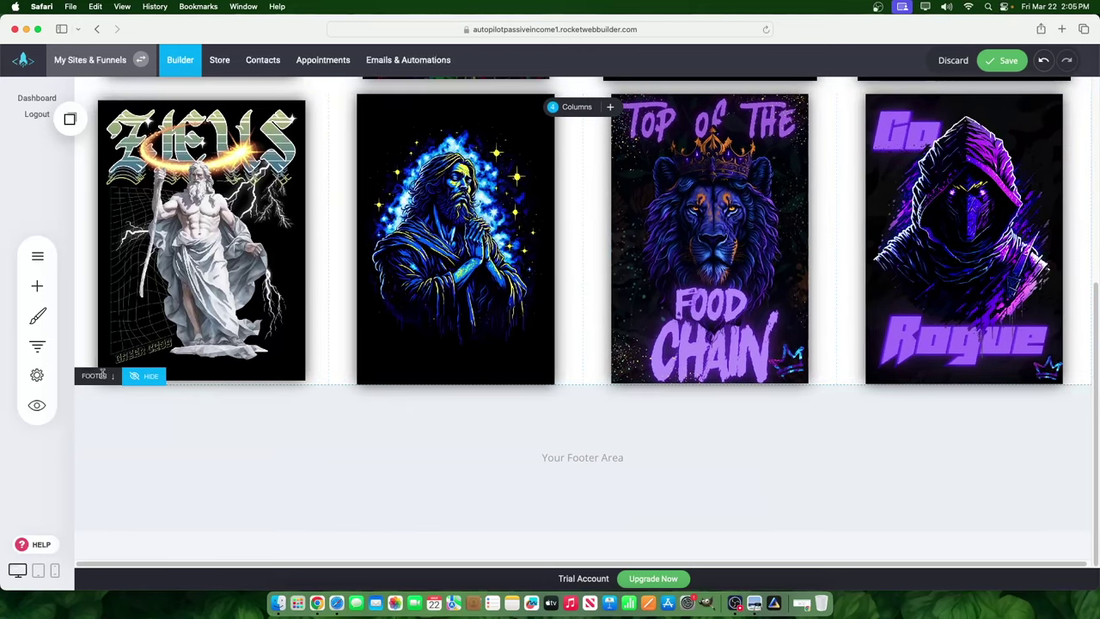
Place another copy of the saved four-column container below the second artwork row
left_click(70, 118)
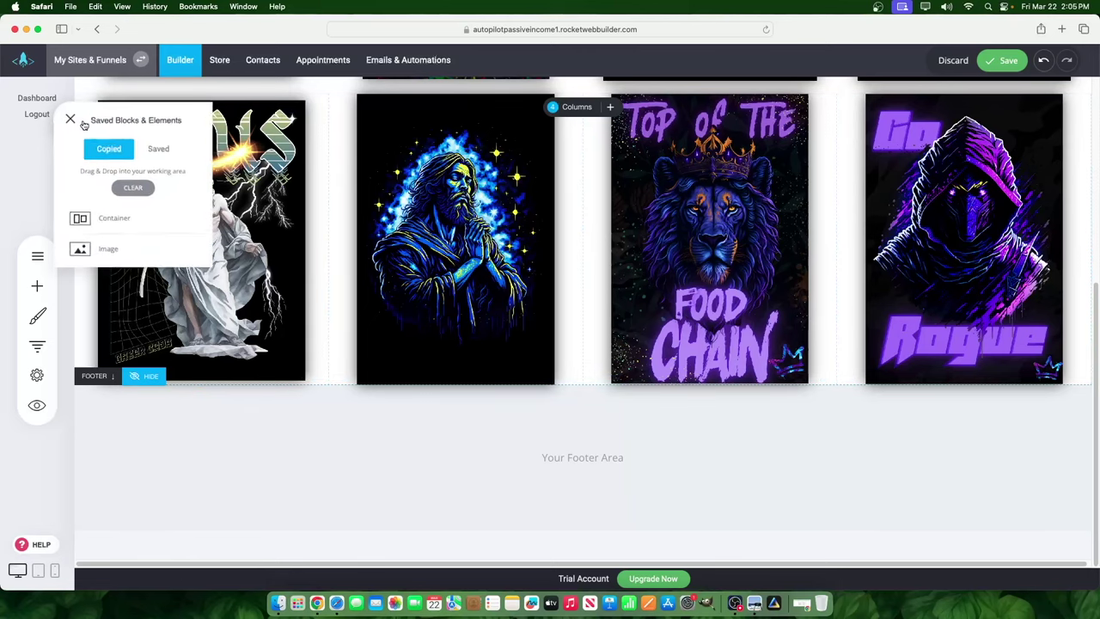
left_click_drag(103, 230, 516, 386)
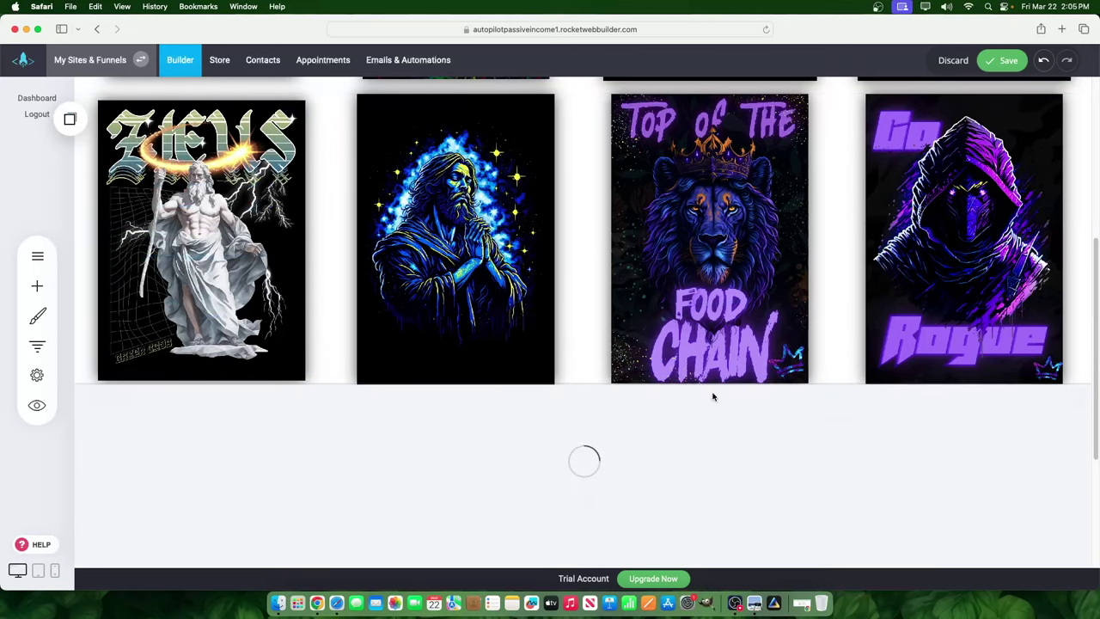
scroll(221, 296, "down", 4)
Delete the A Hero's Journey and Achilles images from the outer columns of the third row
left_click(221, 295)
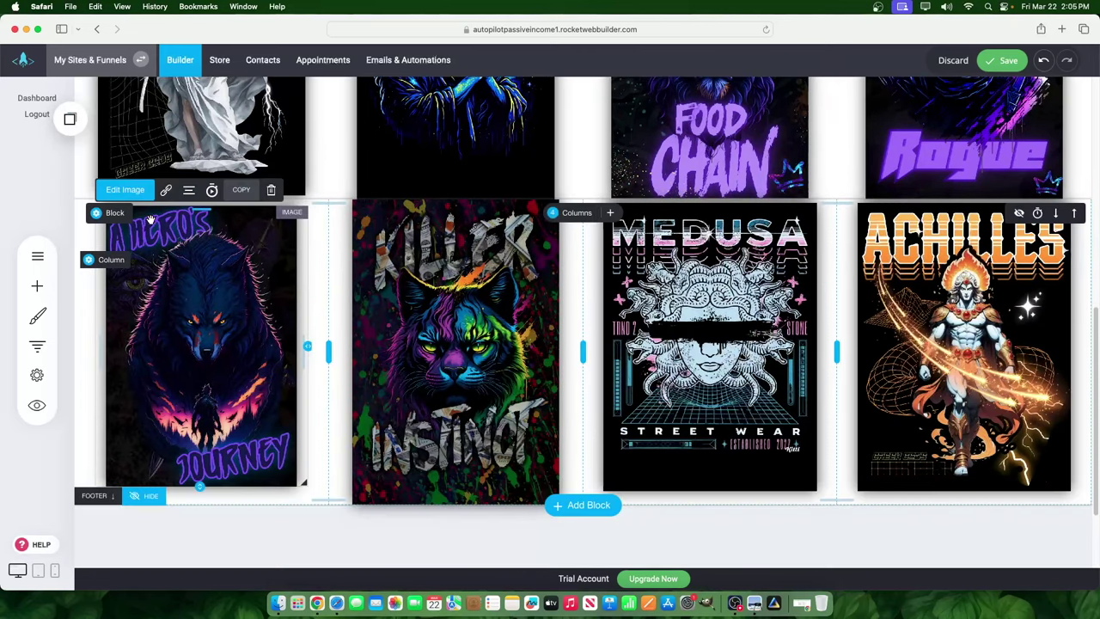
left_click(270, 189)
left_click(589, 298)
left_click(989, 249)
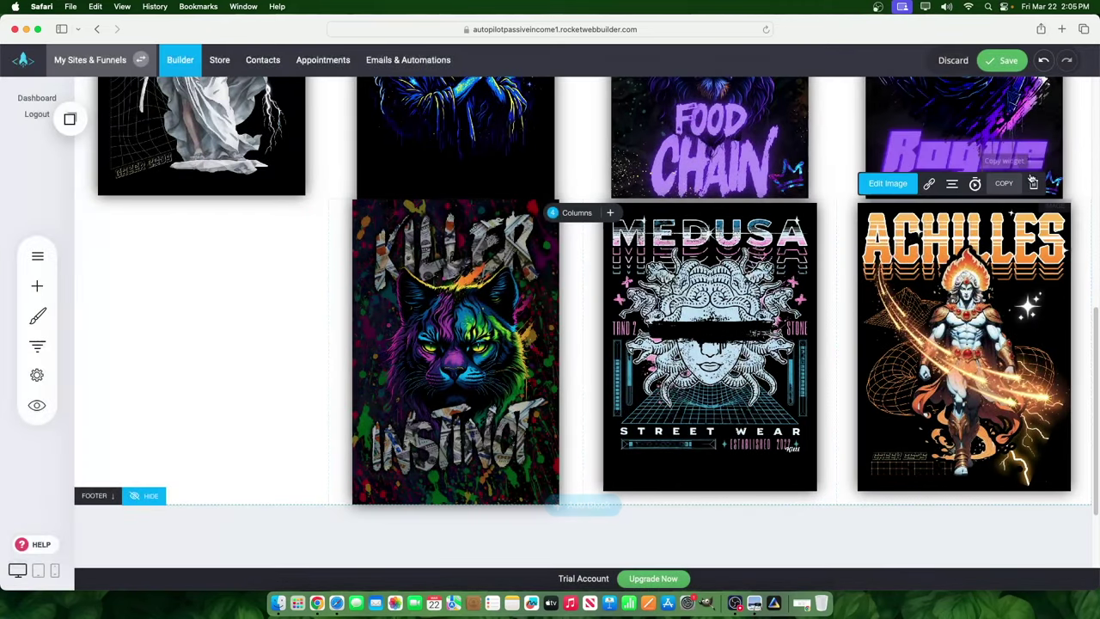
left_click(1034, 183)
left_click(590, 298)
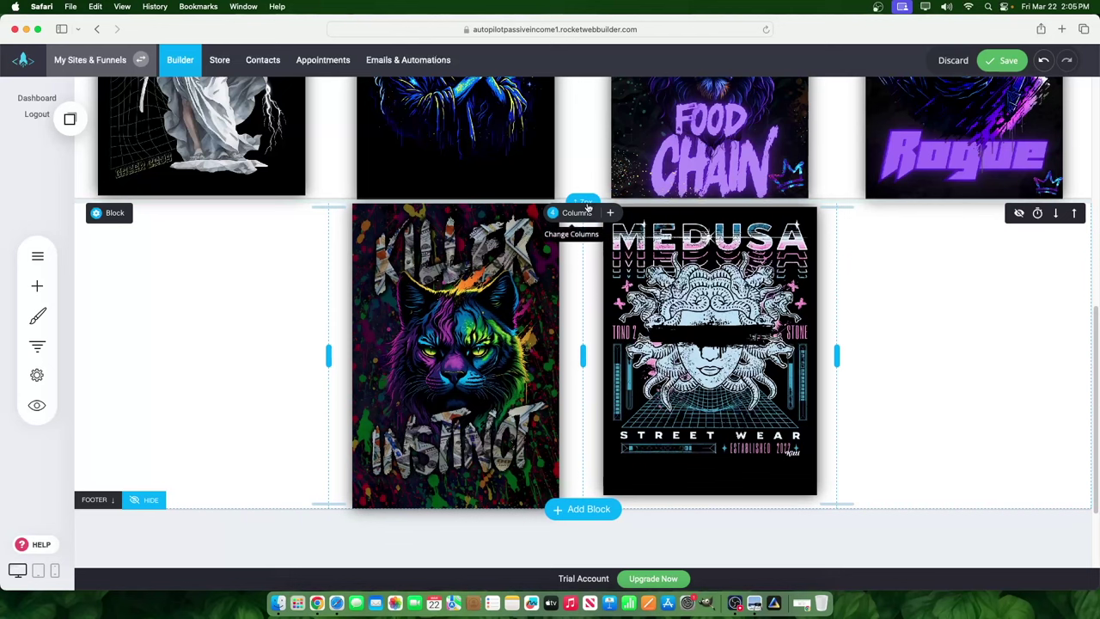
Replace the third row's Killer Instinct image with the Achilles artwork that has the repeated outlined title
scroll(701, 294, "up", 5)
scroll(664, 293, "down", 5)
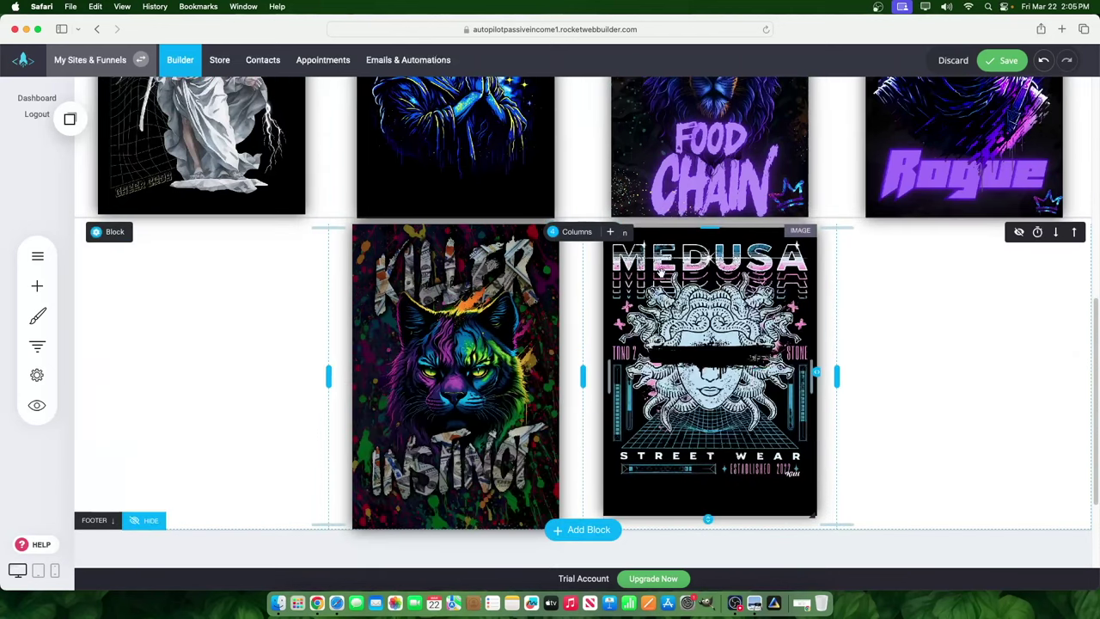
left_click(477, 272)
left_click(646, 287)
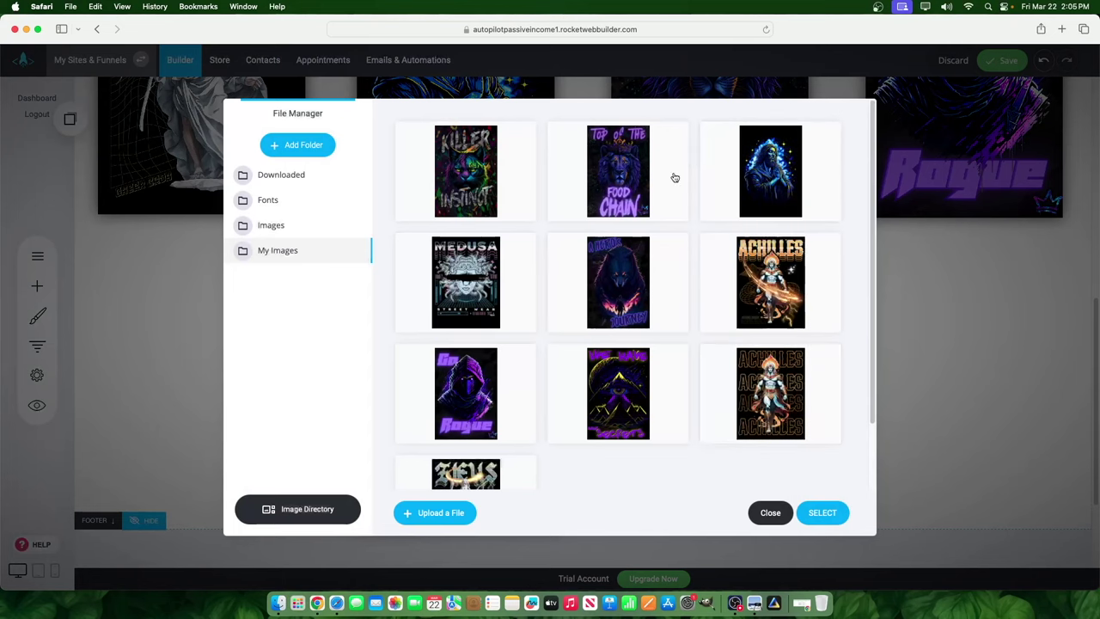
scroll(516, 343, "down", 2)
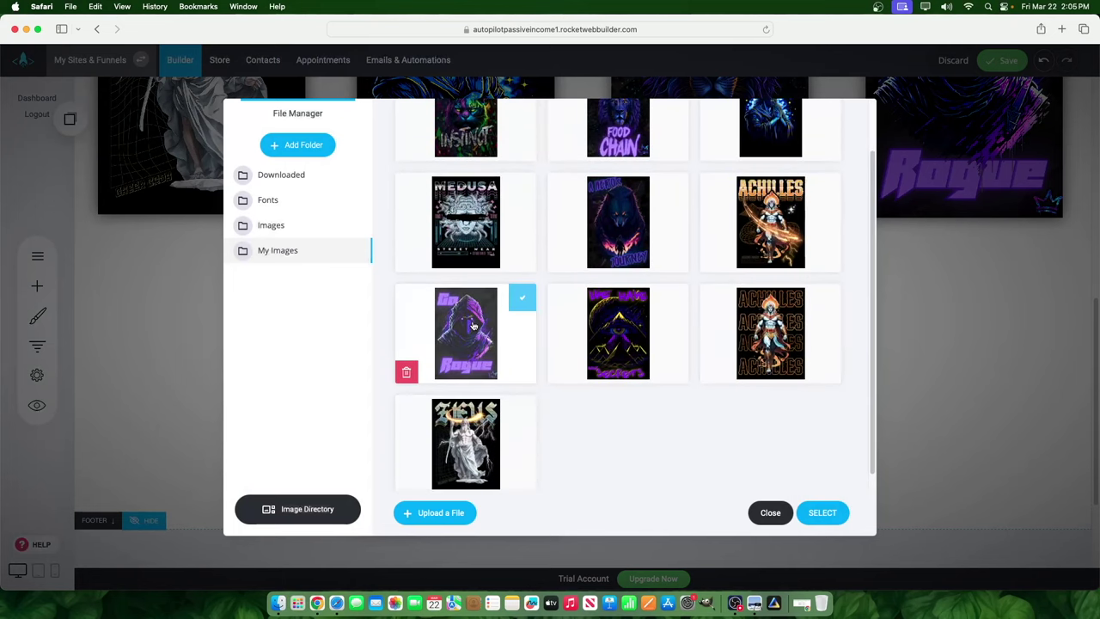
scroll(472, 326, "up", 2)
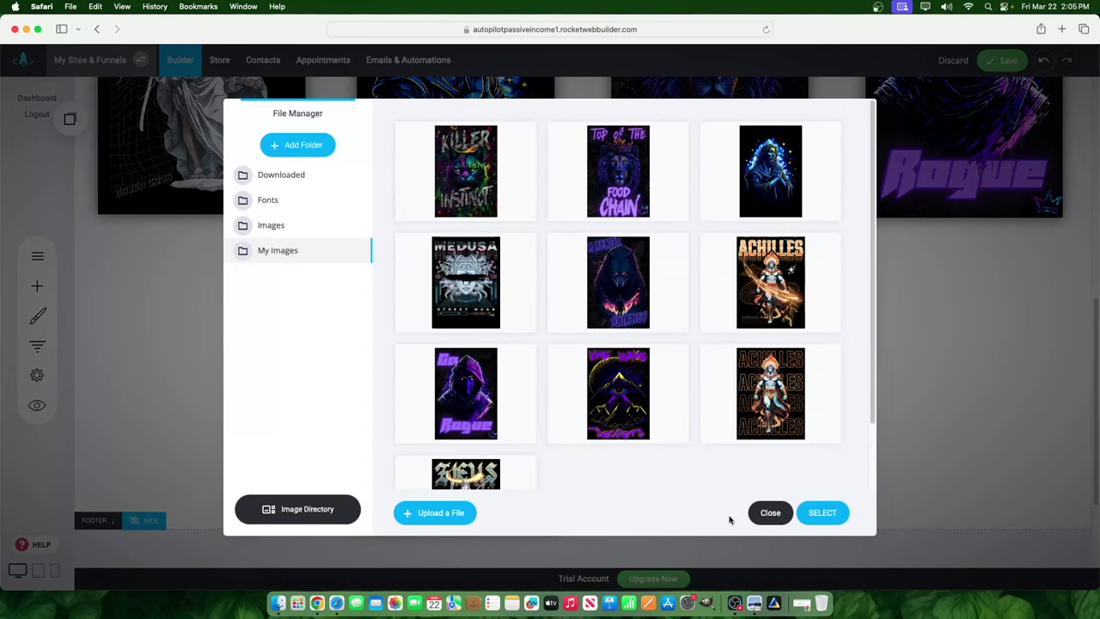
left_click(750, 425)
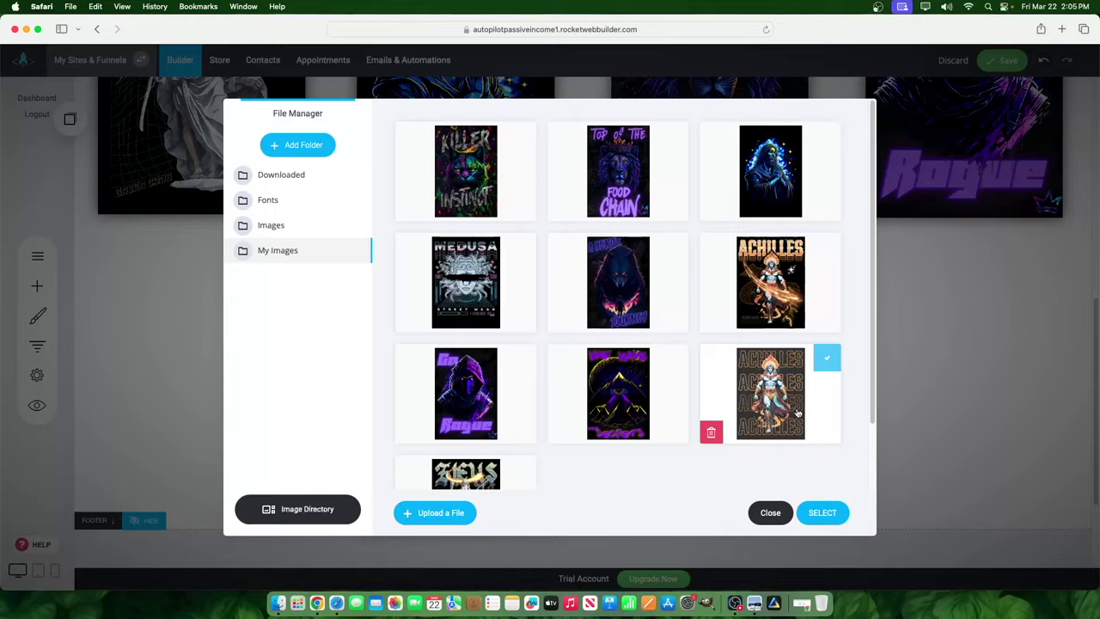
left_click(819, 513)
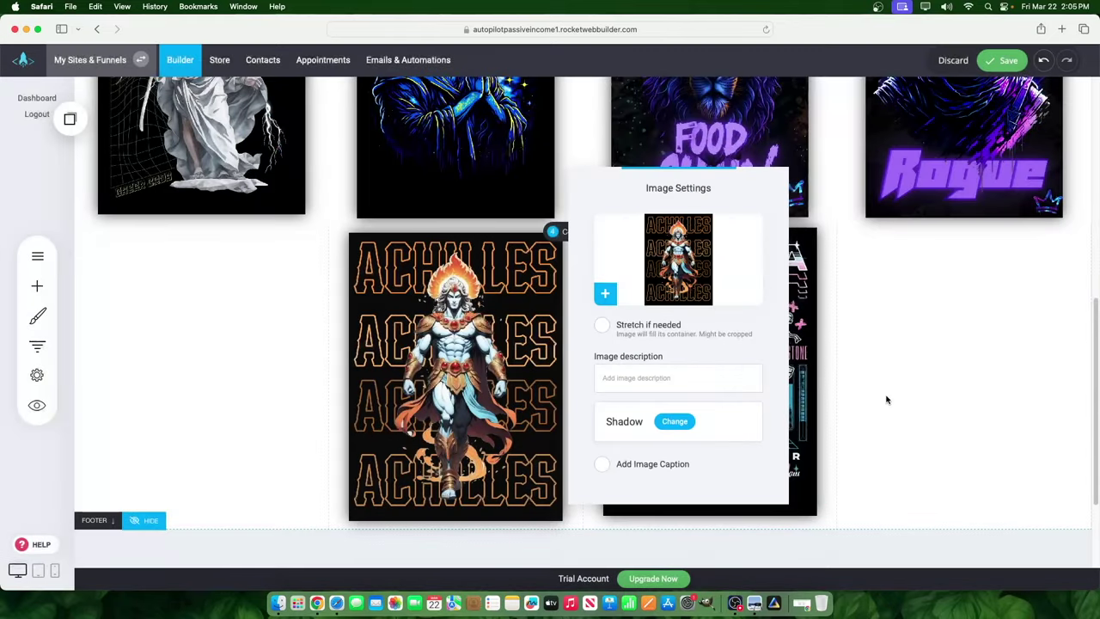
left_click(886, 397)
Replace the third row's Medusa image with the We Have Many Secrets artwork and adjust its top spacing
scroll(495, 344, "down", 6)
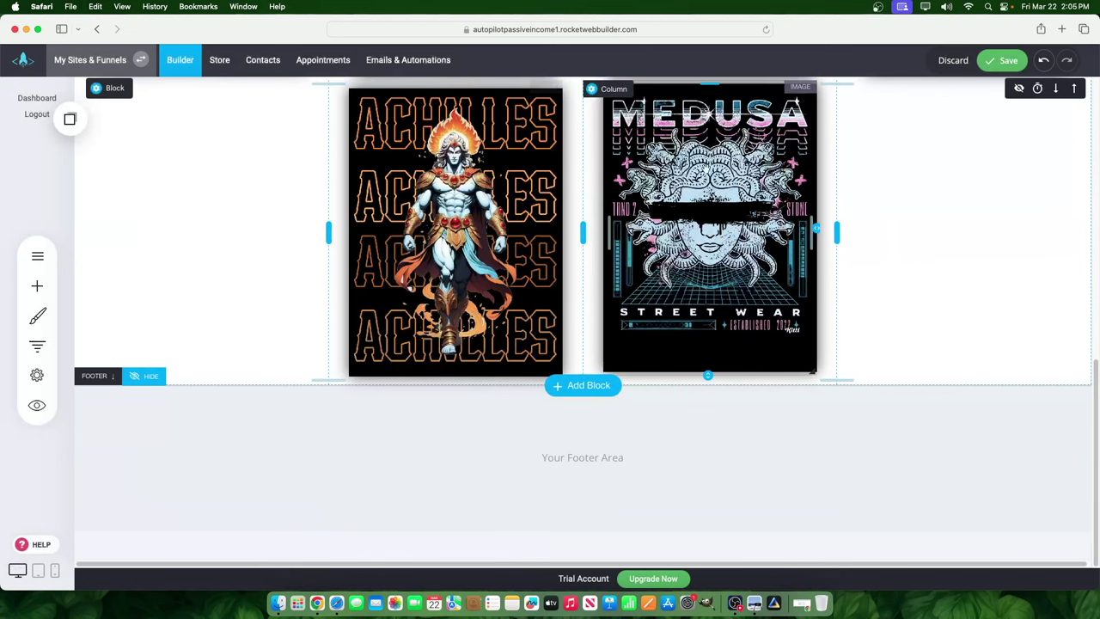
scroll(550, 301, "up", 2)
left_click(634, 189)
left_click(859, 248)
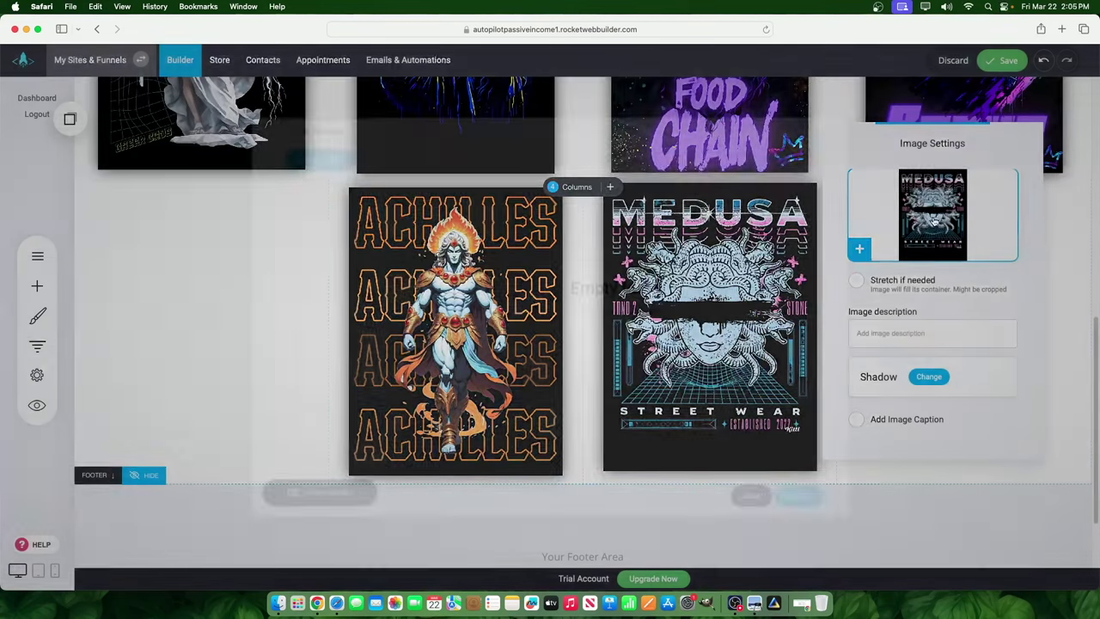
scroll(505, 419, "down", 2)
left_click(506, 419)
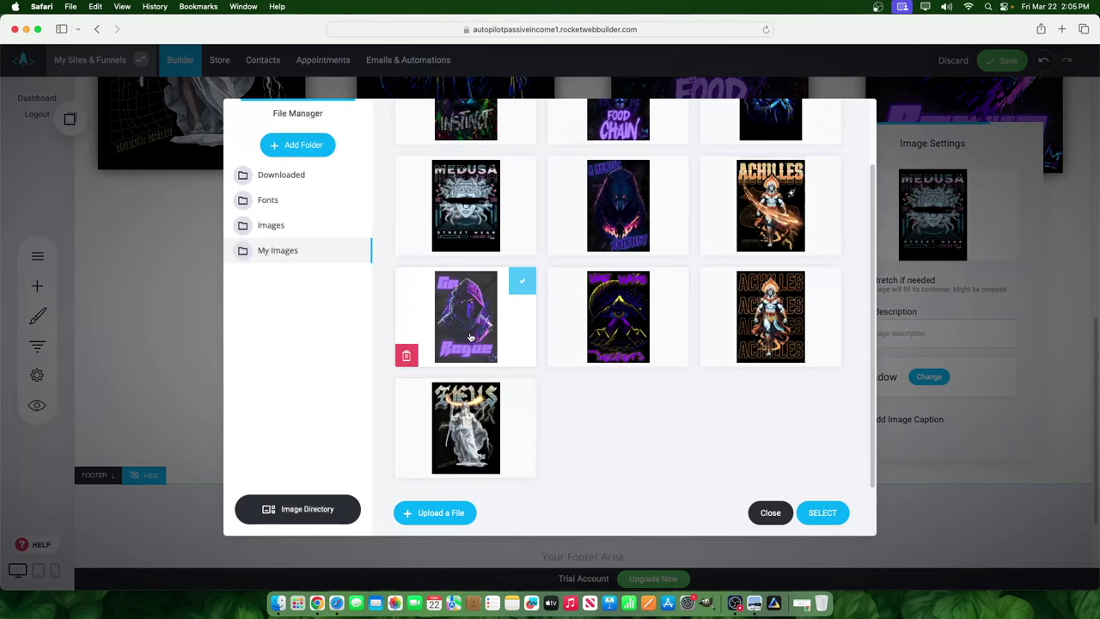
left_click(622, 307)
left_click(822, 512)
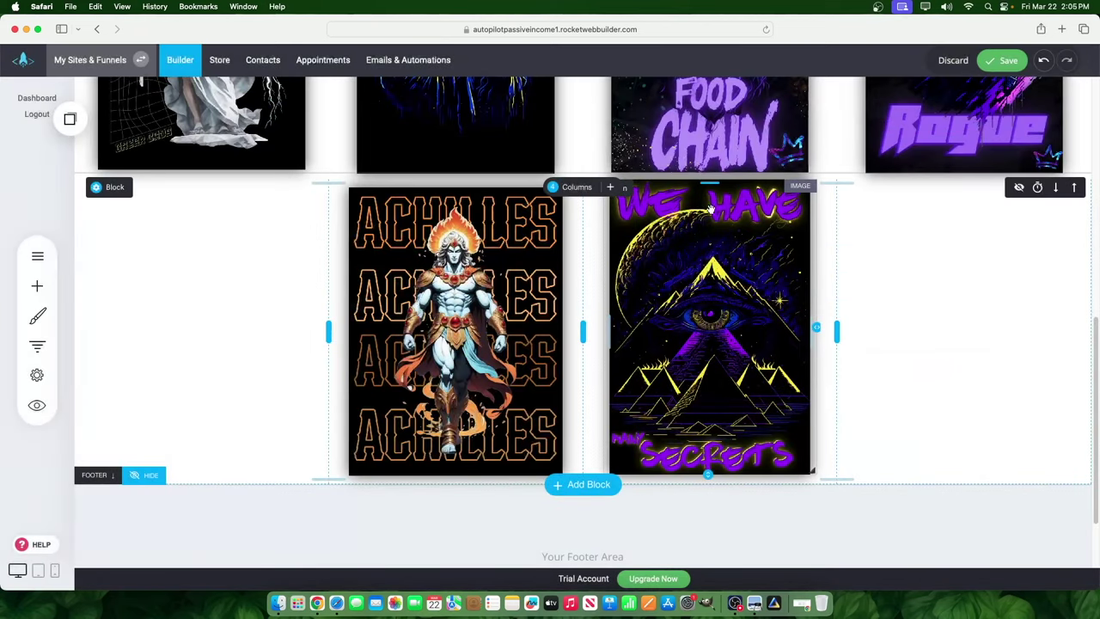
left_click_drag(714, 186, 714, 189)
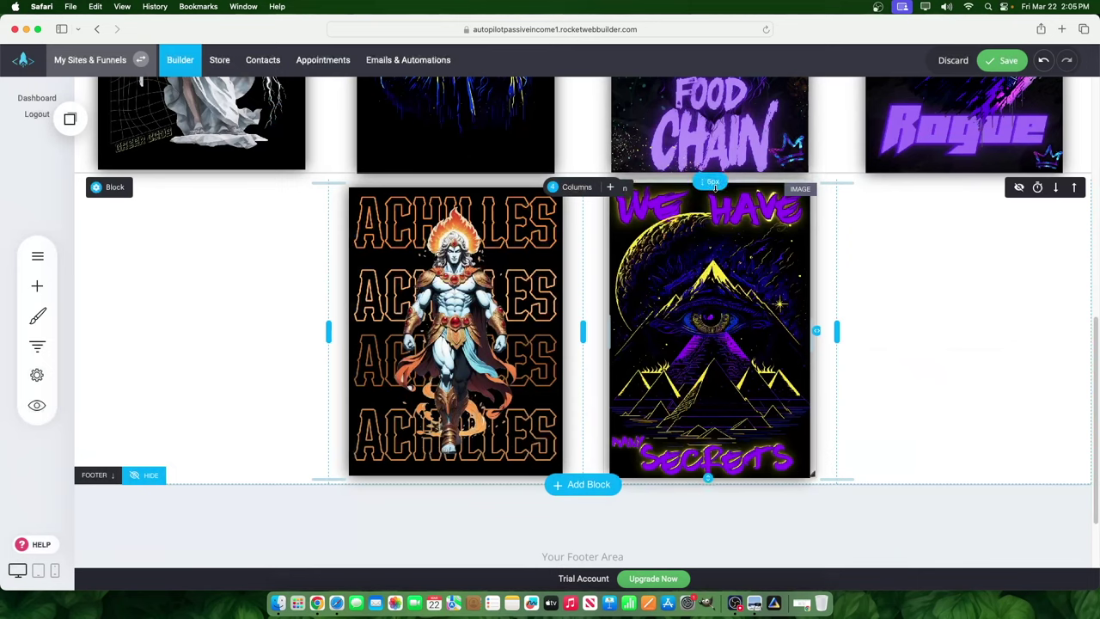
Resize the third row's We Have Many Secrets artwork to about 373 × 506 px, fine-tune its top spacing, and save the page
left_click_drag(709, 477, 709, 473)
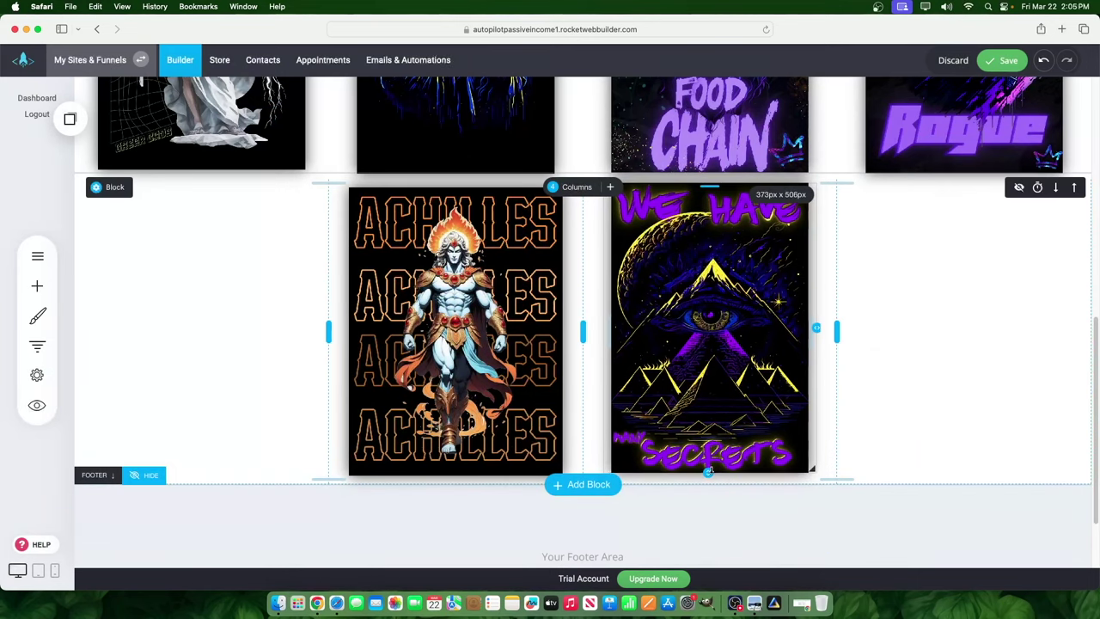
left_click_drag(710, 181, 713, 185)
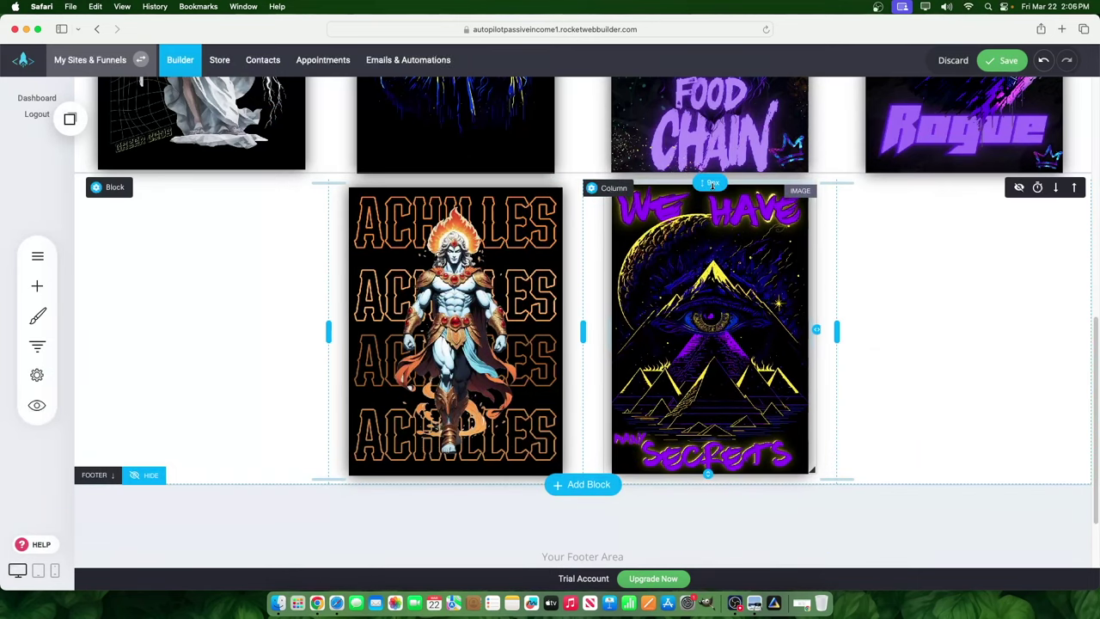
scroll(953, 118, "up", 10)
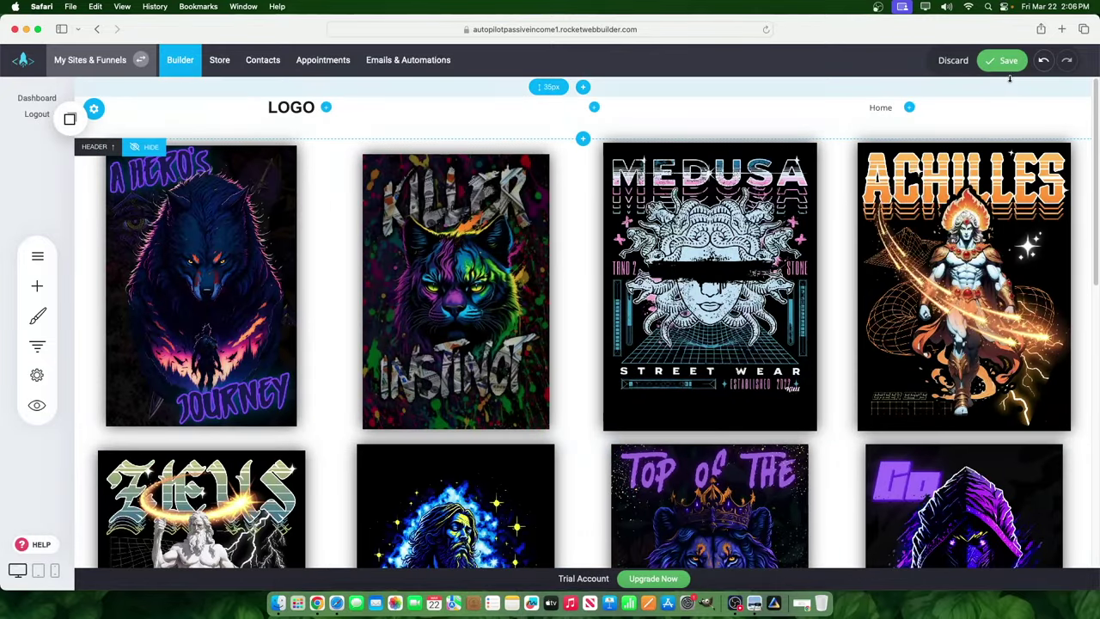
left_click(1006, 62)
Preview the saved page and examine the alignment and spacing of all three artwork rows, then return to the editor
scroll(595, 265, "down", 10)
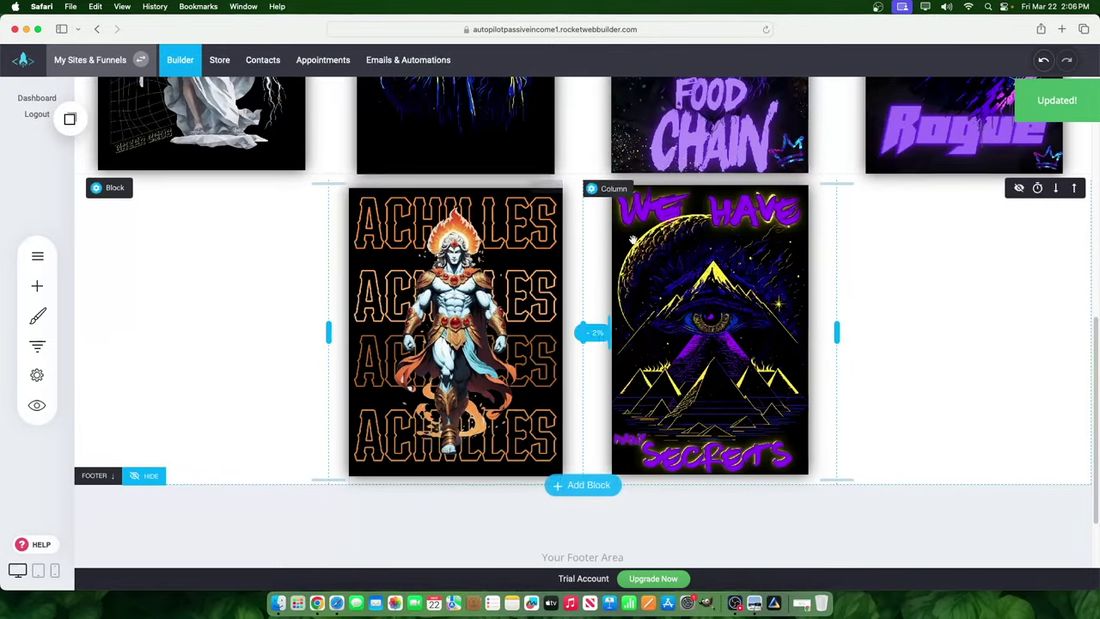
scroll(595, 264, "up", 4)
scroll(67, 363, "down", 3)
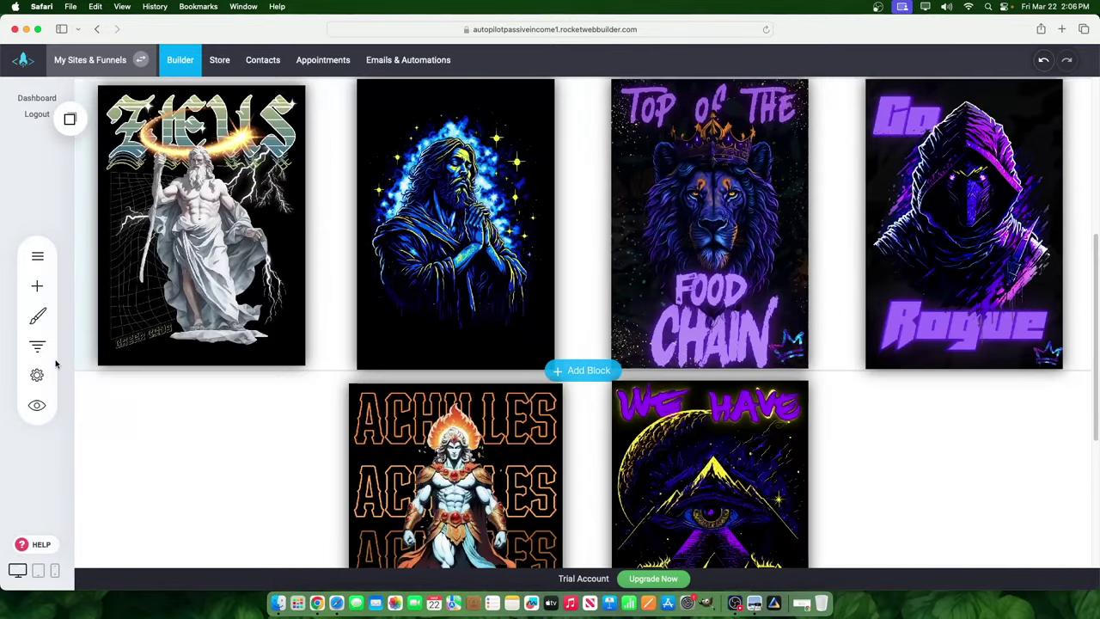
left_click(37, 405)
scroll(550, 335, "down", 5)
scroll(643, 375, "down", 3)
scroll(643, 376, "up", 6)
scroll(612, 362, "down", 3)
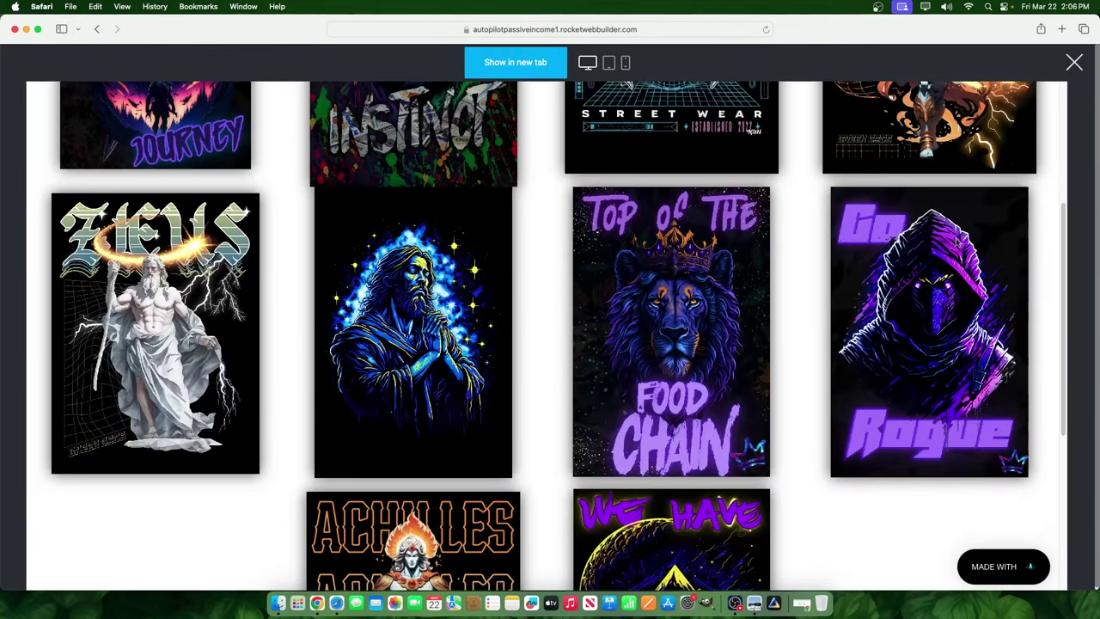
scroll(455, 292, "up", 3)
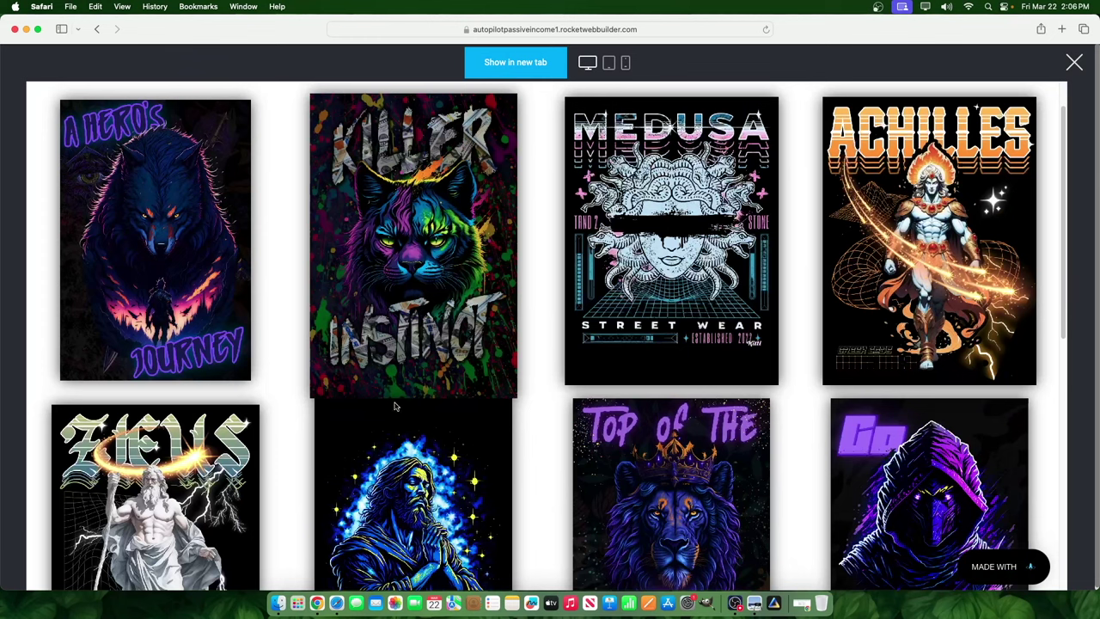
left_click(1074, 60)
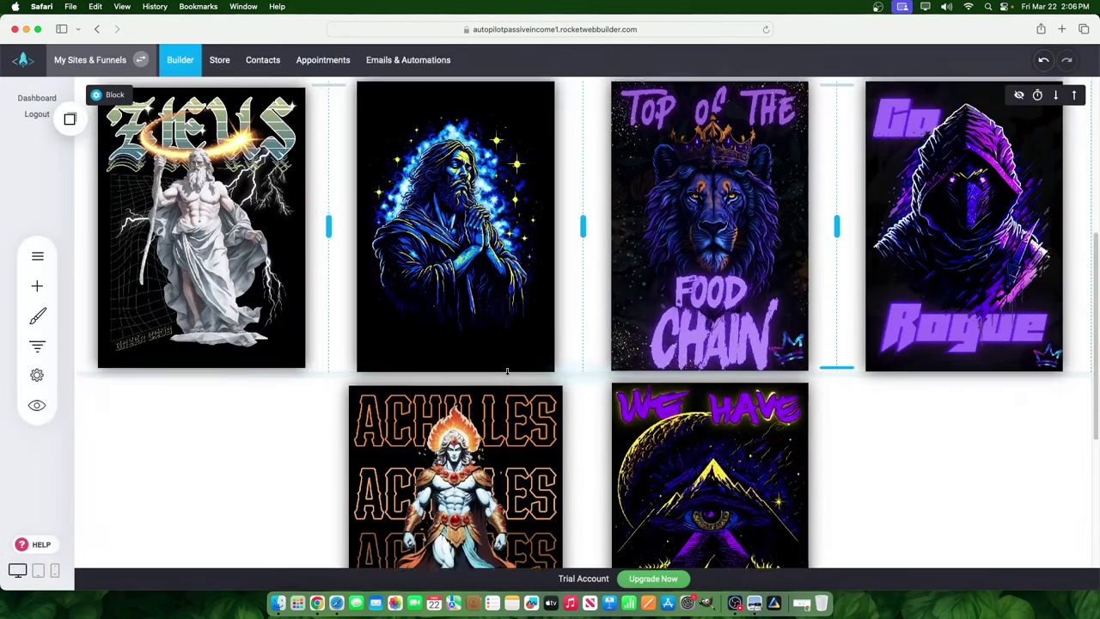
Adjust the vertical spacing of the Killer Instinct image in the first row so the second row sits slightly lower
scroll(601, 301, "up", 5)
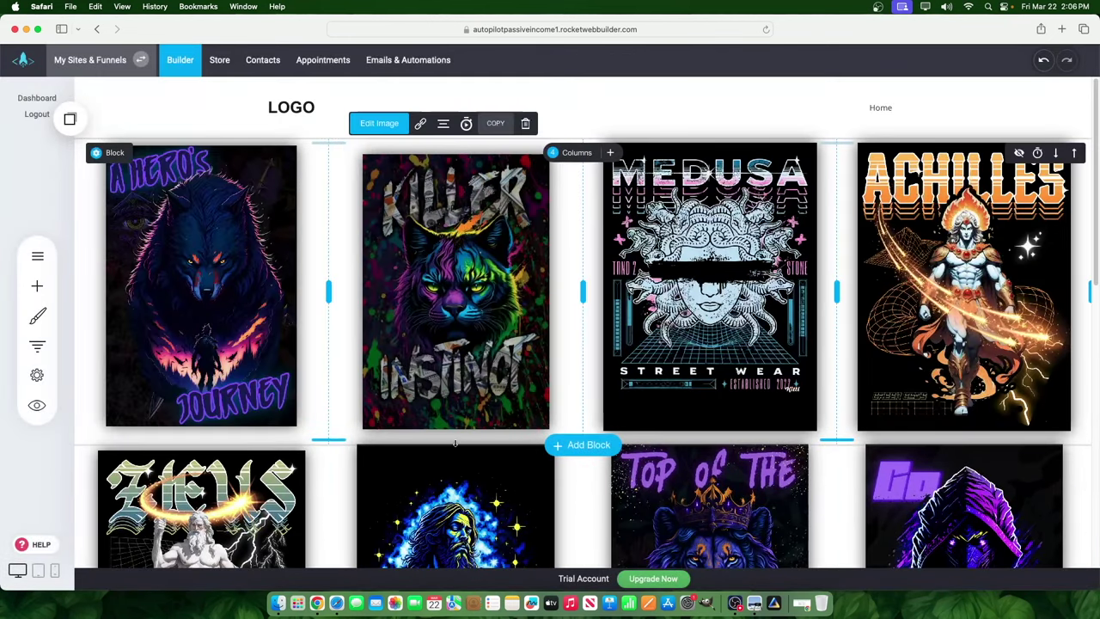
left_click_drag(455, 444, 453, 447)
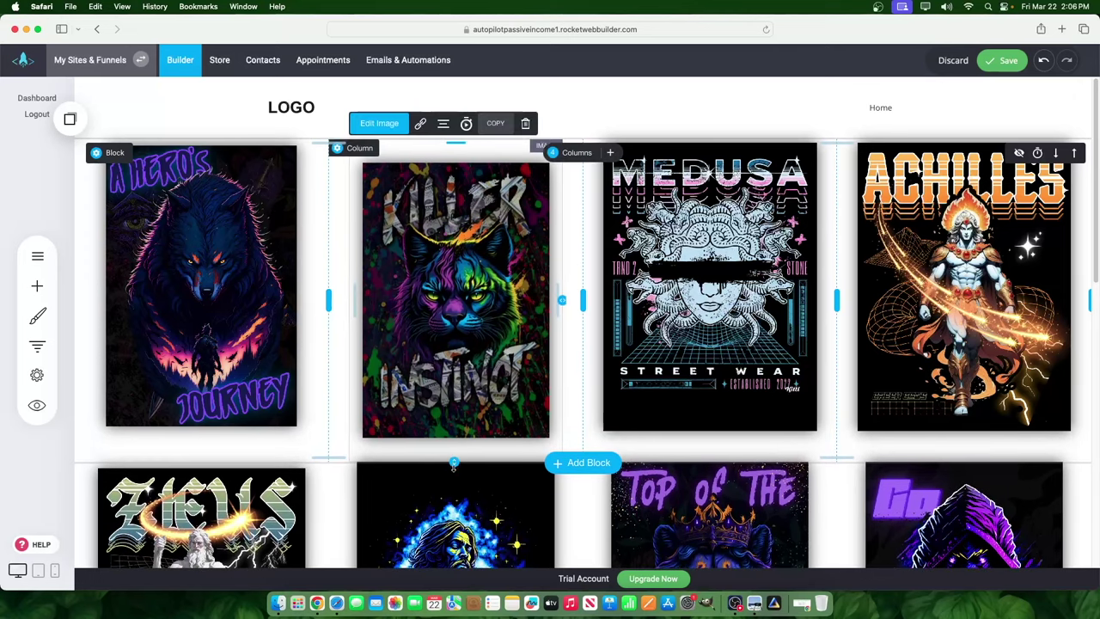
left_click_drag(453, 463, 454, 459)
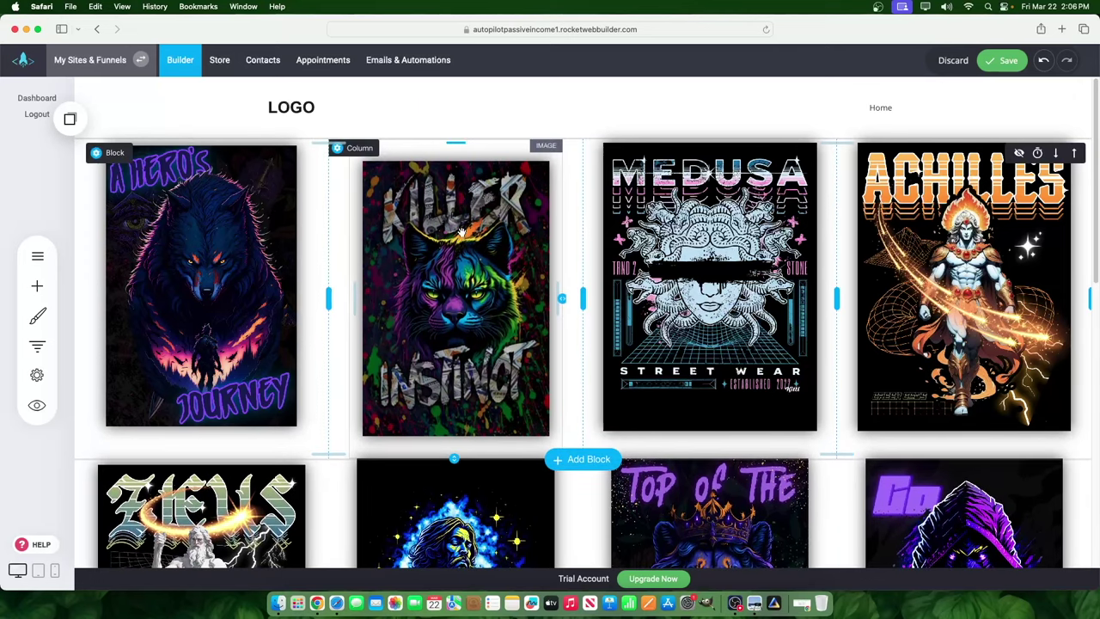
left_click(392, 123)
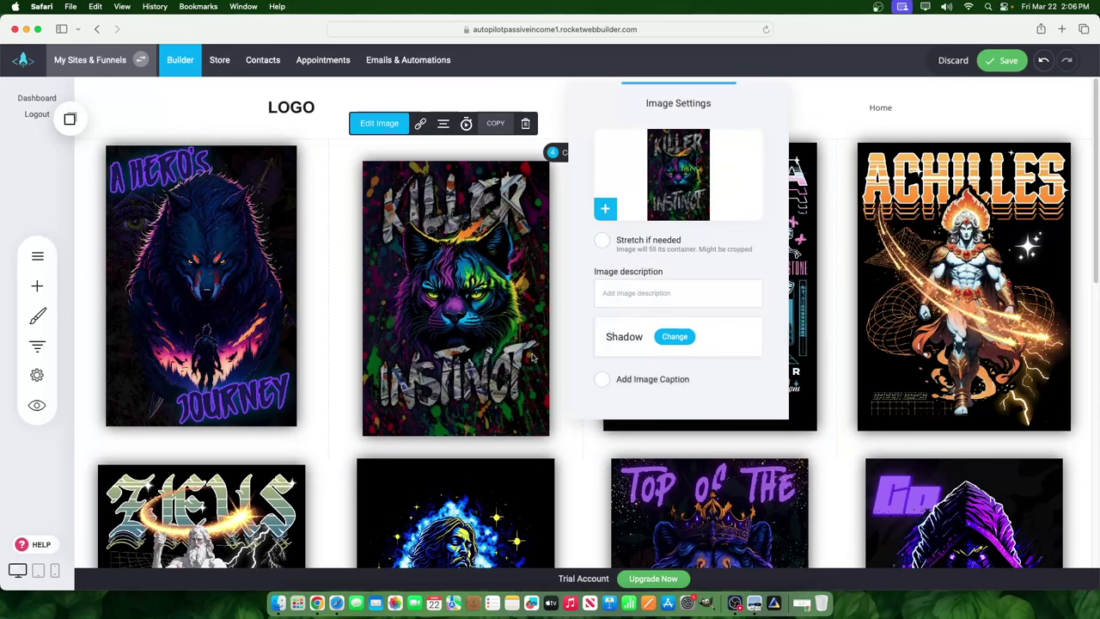
left_click(446, 331)
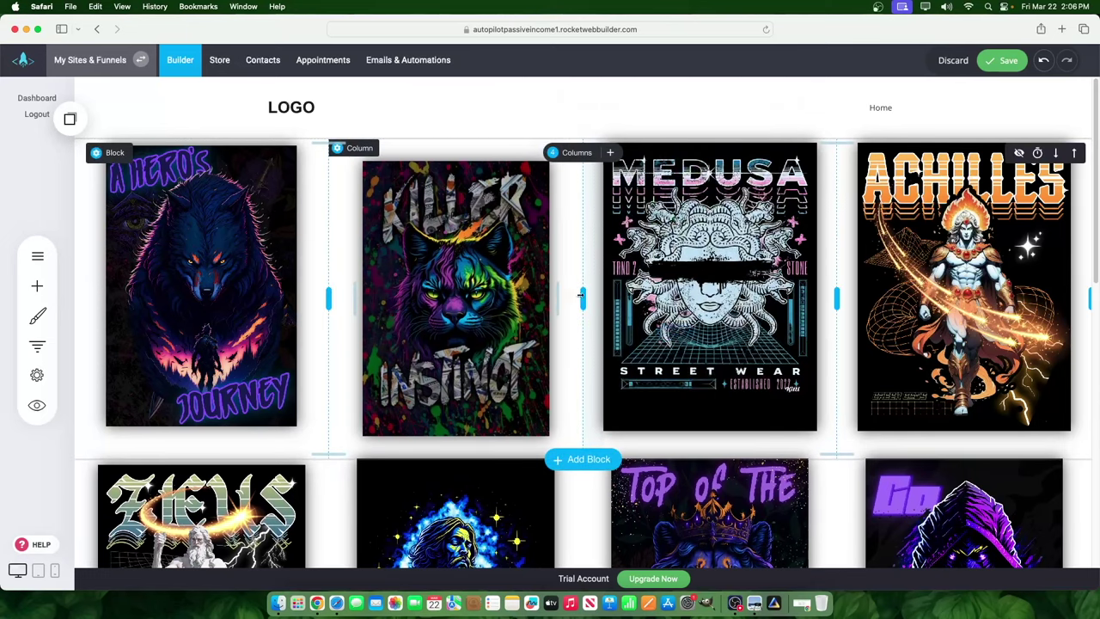
Insert a spacer below the first row's Killer Instinct image, reduce its height, and save the page
left_click(34, 287)
left_click_drag(121, 273, 481, 438)
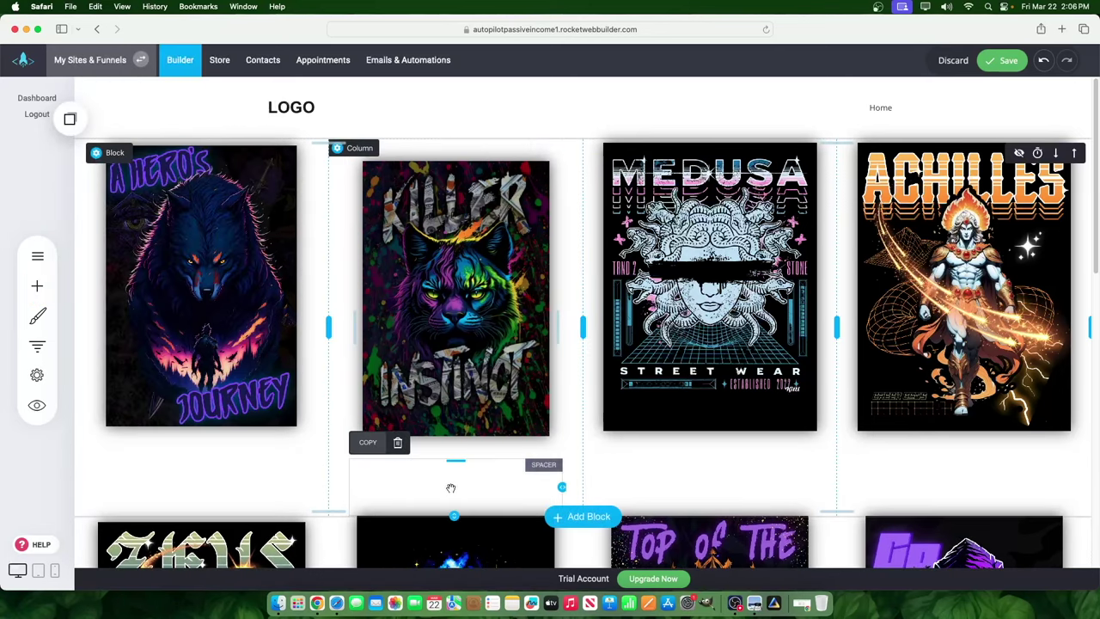
left_click(1043, 60)
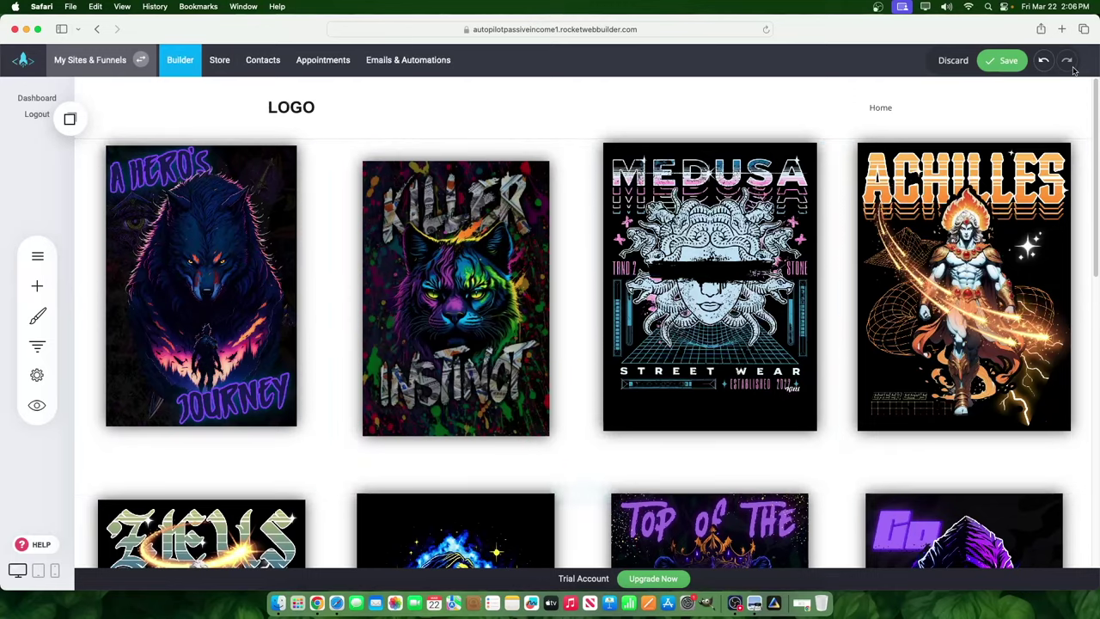
left_click(1000, 60)
Preview the page to check the gap between the first two rows, and look over the remaining rows in the editor
left_click(37, 405)
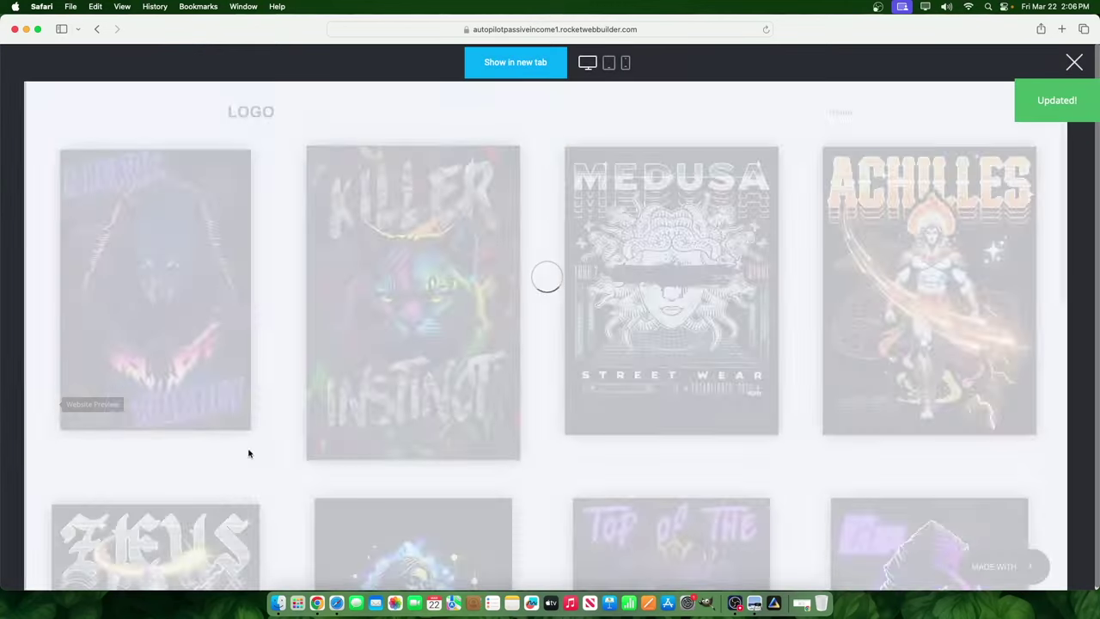
scroll(798, 360, "down", 2)
scroll(1038, 172, "up", 2)
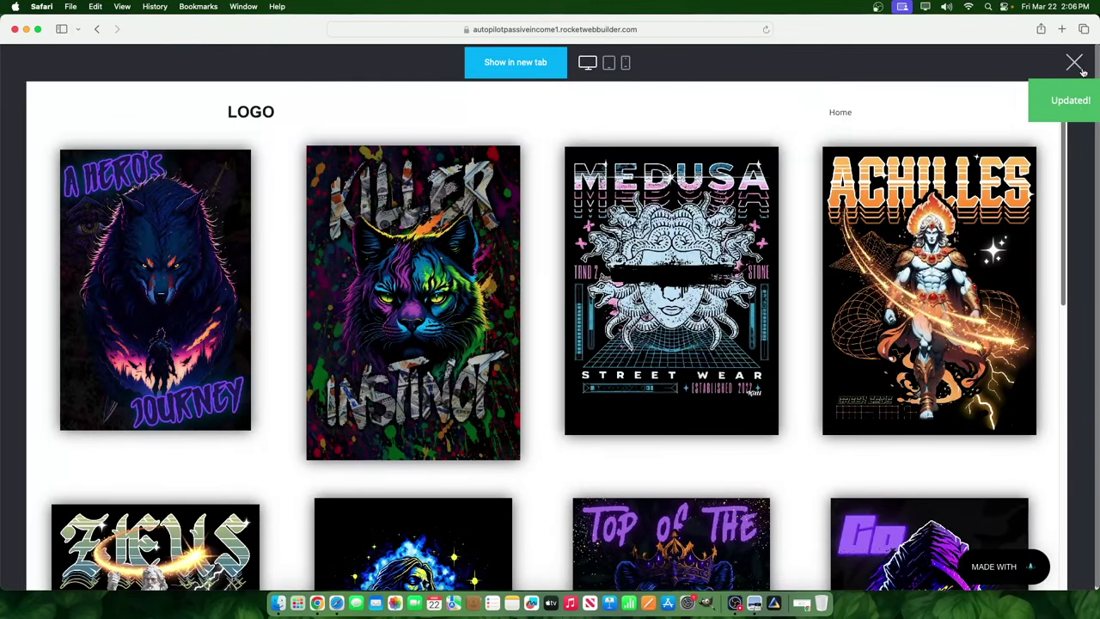
left_click(1074, 62)
scroll(946, 386, "down", 5)
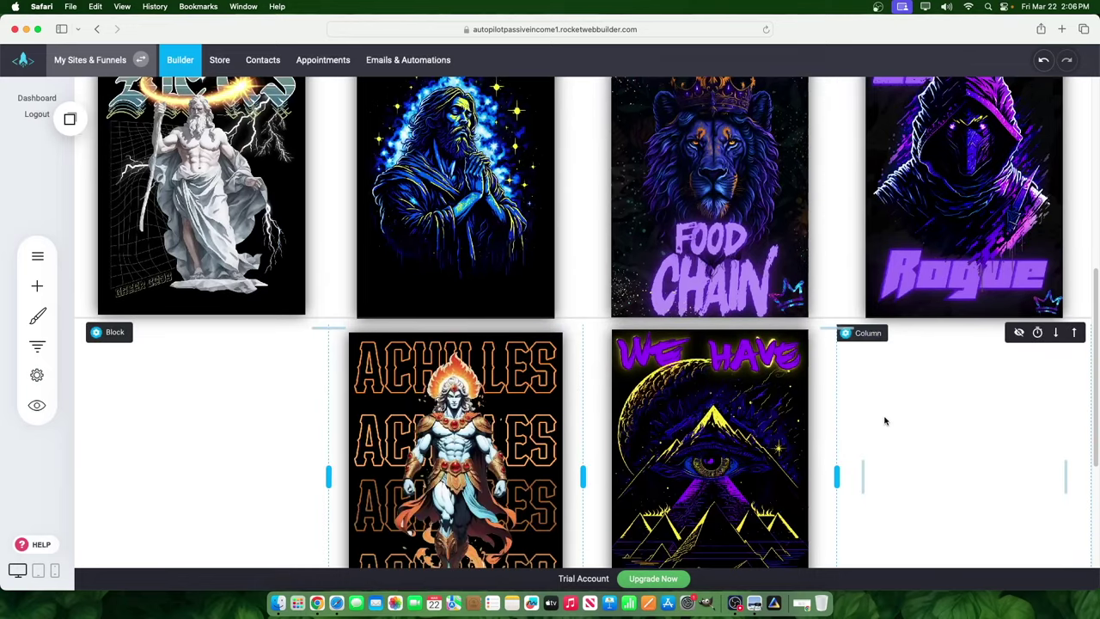
scroll(884, 417, "down", 3)
scroll(825, 417, "up", 10)
Open the original Portfolio page's item list from the site's pages
left_click(37, 255)
left_click(134, 249)
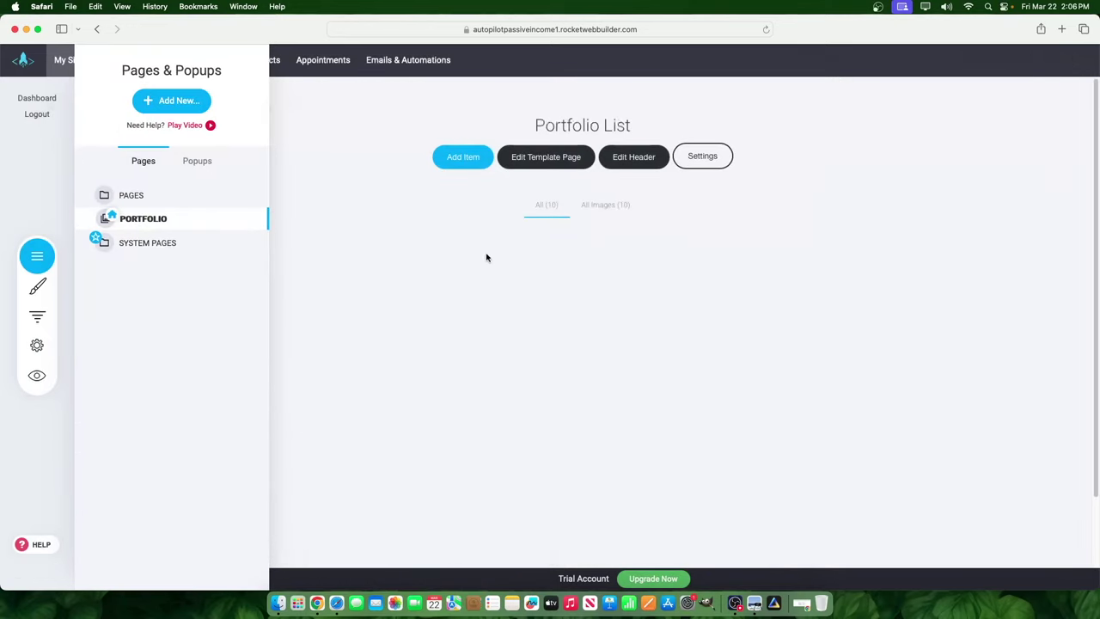
left_click(1045, 195)
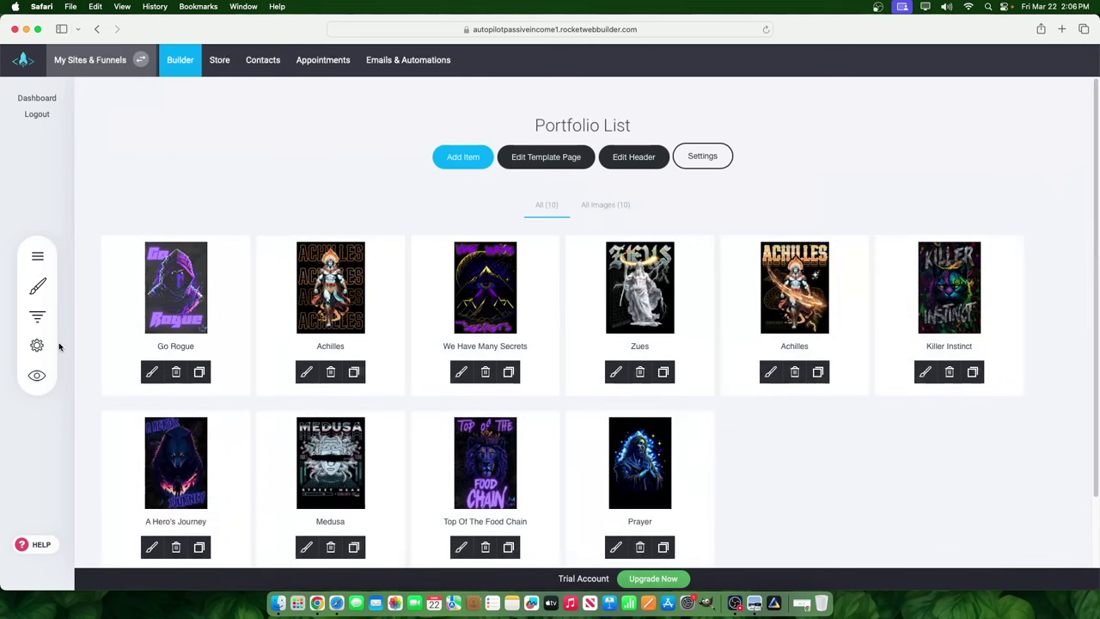
Set the Portfolio 2 page as the site's homepage in its page settings and save them
left_click(49, 258)
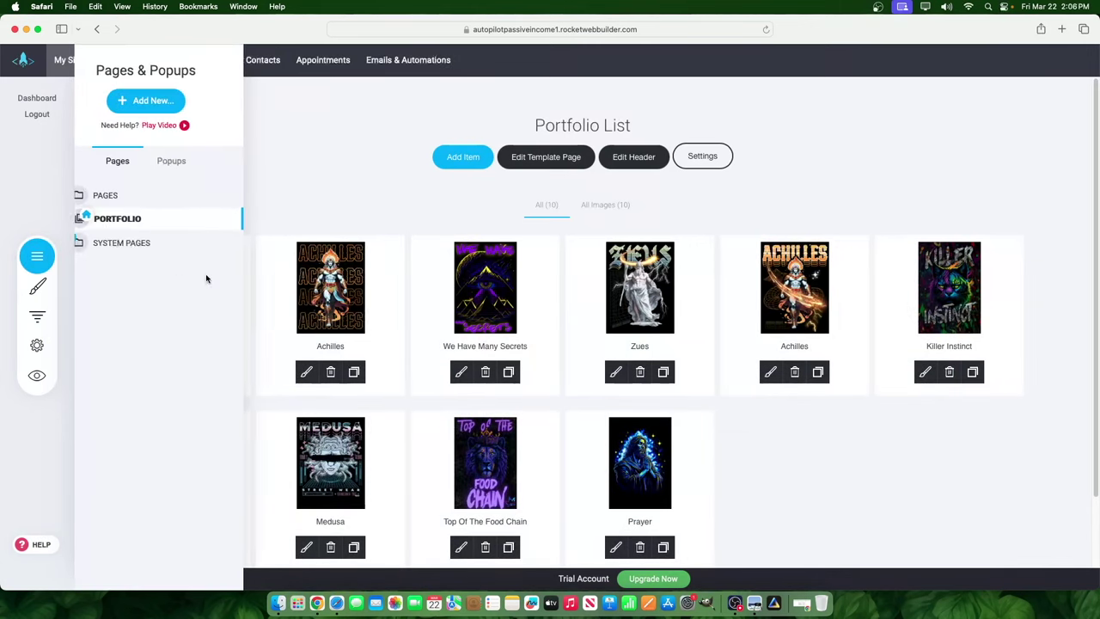
left_click(231, 219)
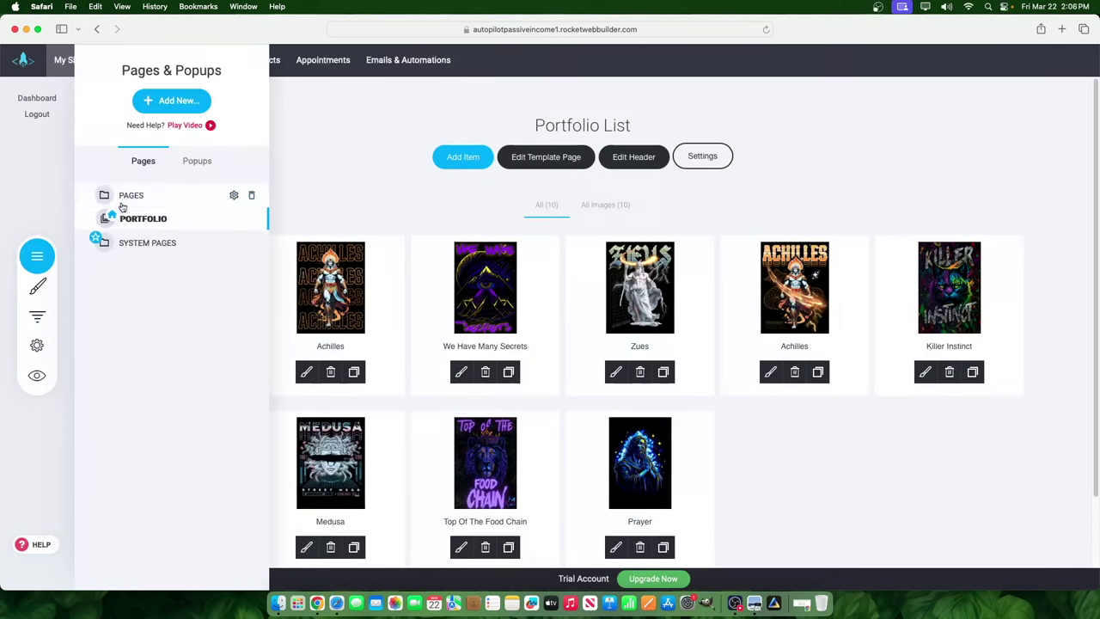
left_click(247, 221)
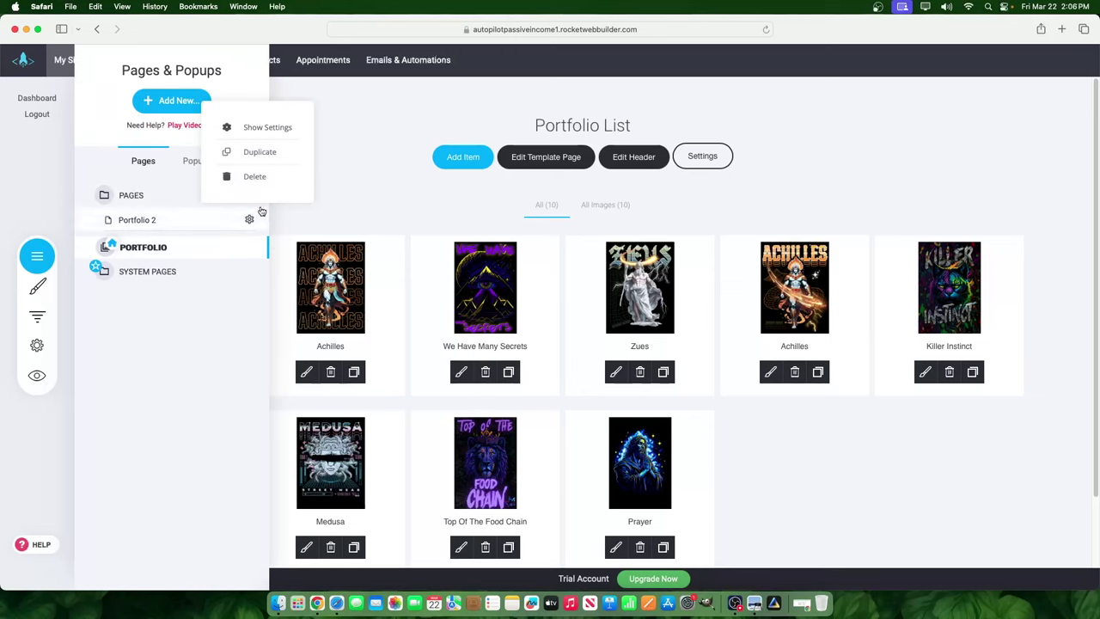
left_click(261, 126)
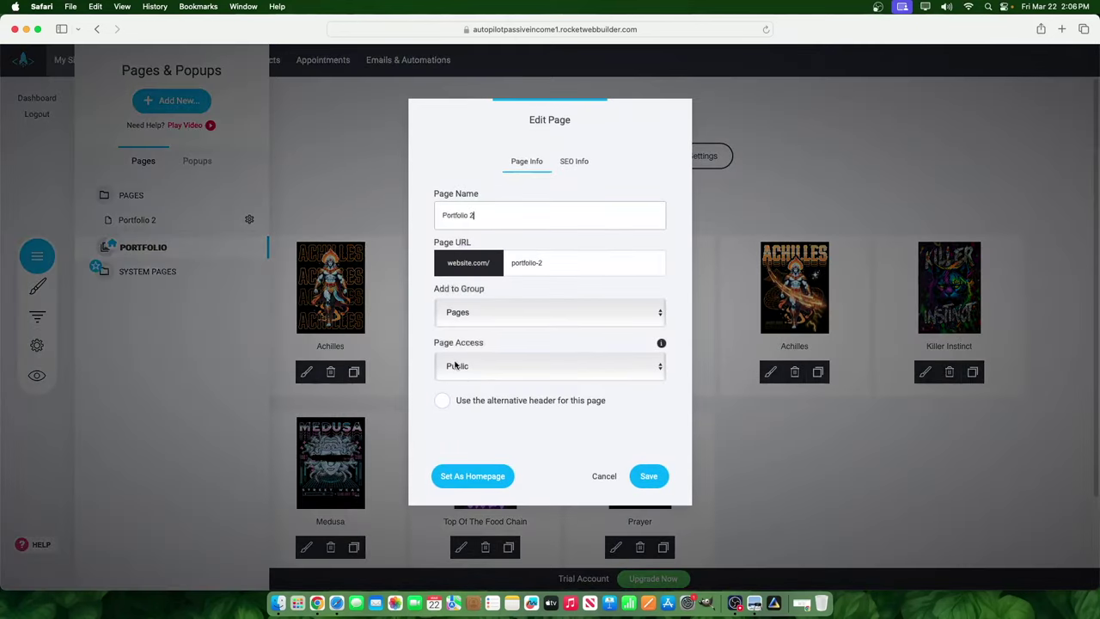
left_click(461, 477)
left_click(593, 298)
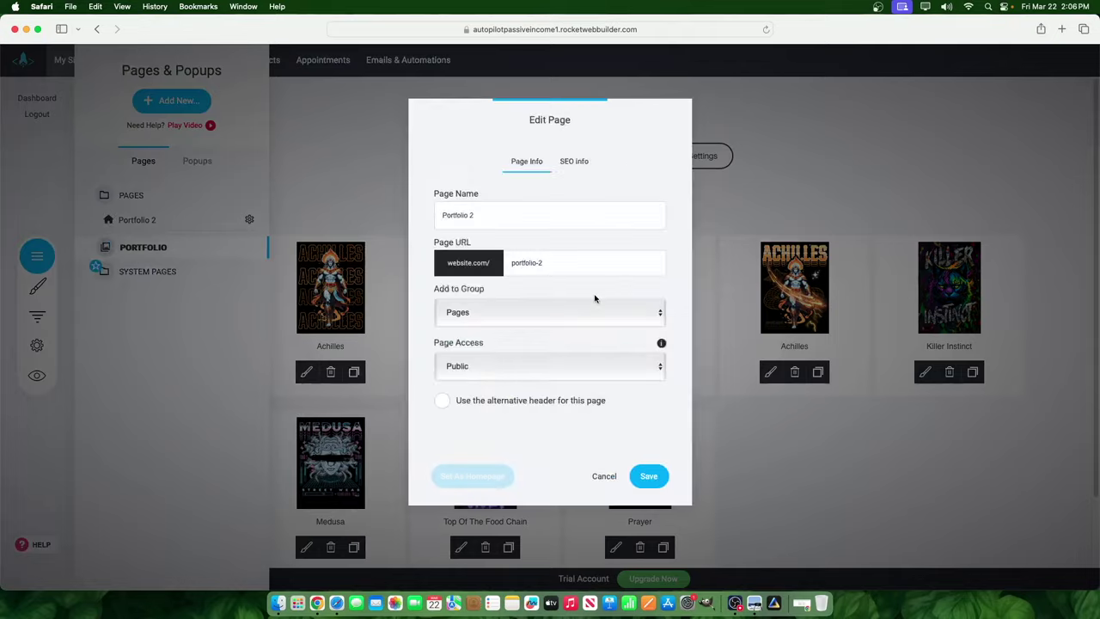
left_click(658, 479)
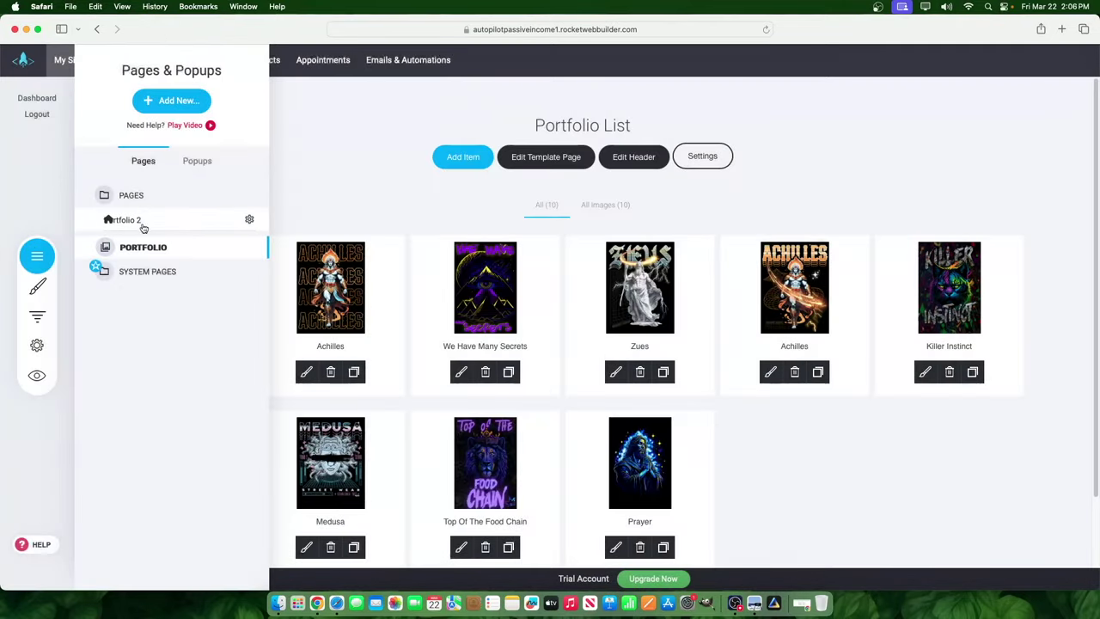
Delete the original Portfolio page and rename Portfolio 2 to Portfolio with the page URL portfolio
left_click(244, 248)
left_click(614, 298)
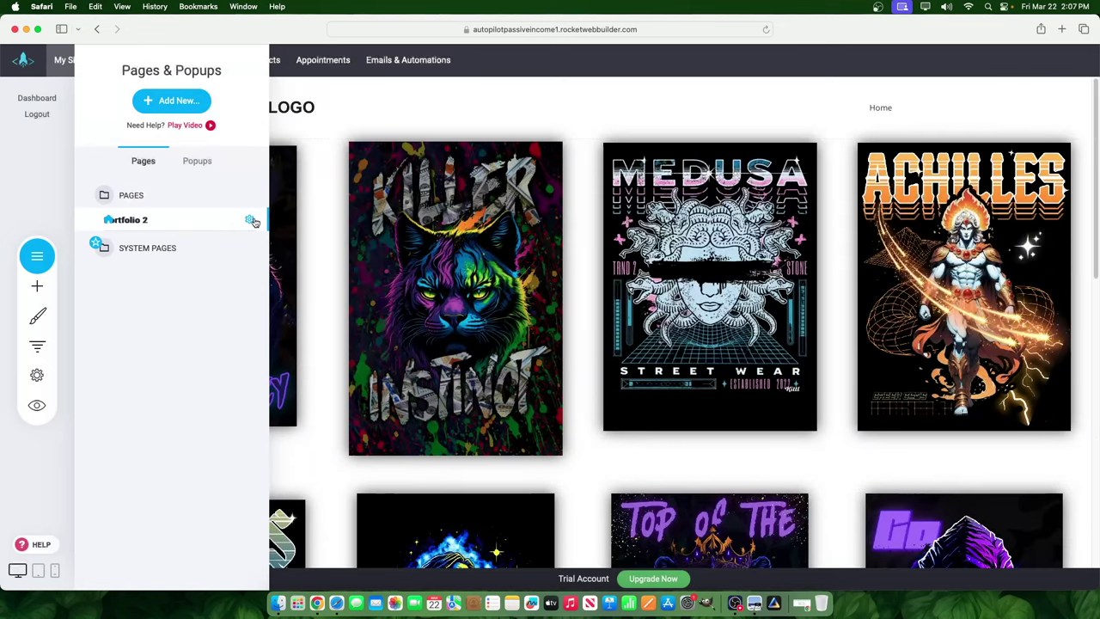
left_click(250, 221)
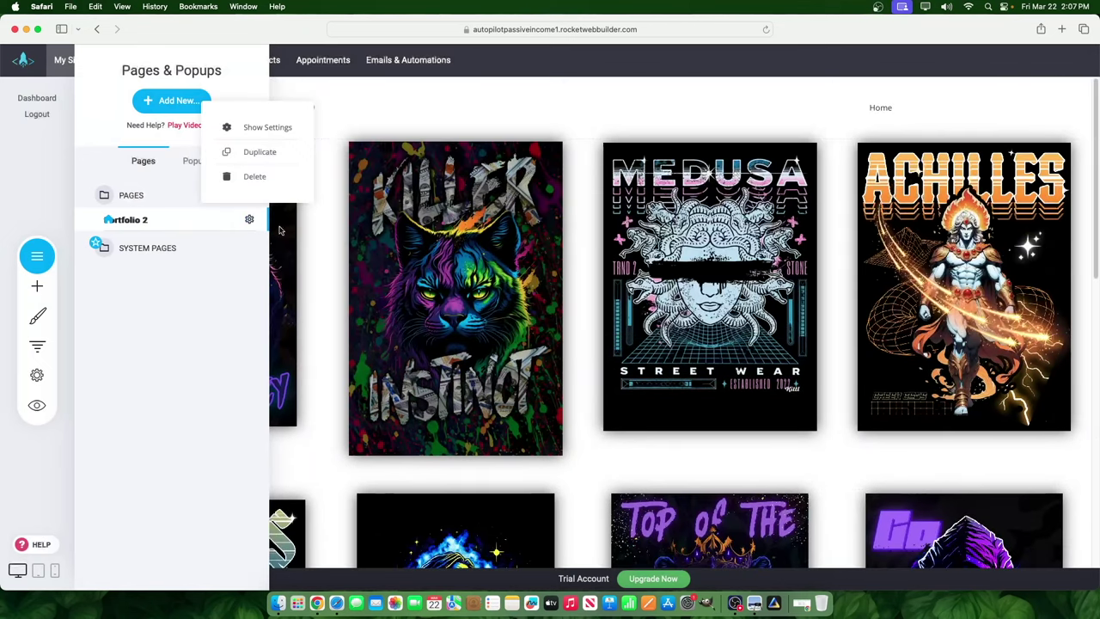
left_click(268, 126)
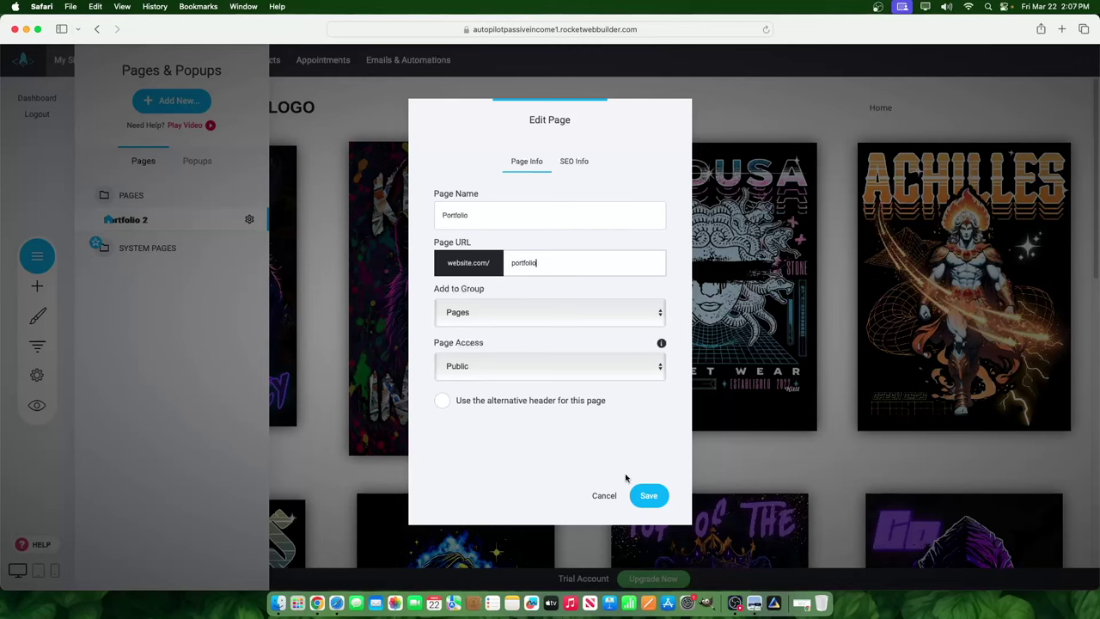
left_click(648, 495)
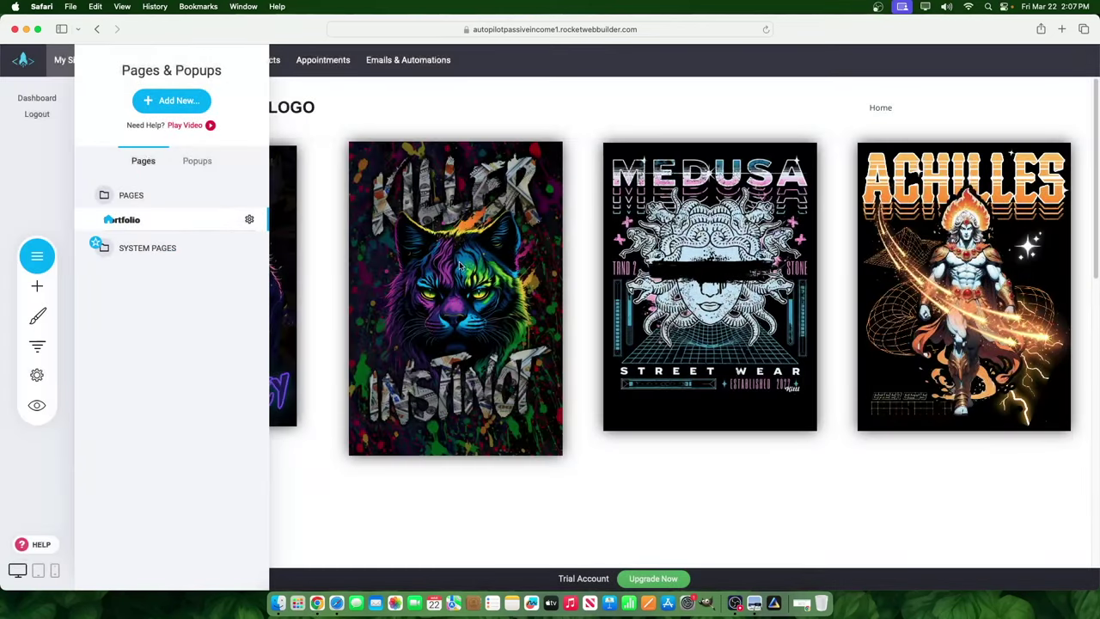
left_click(329, 411)
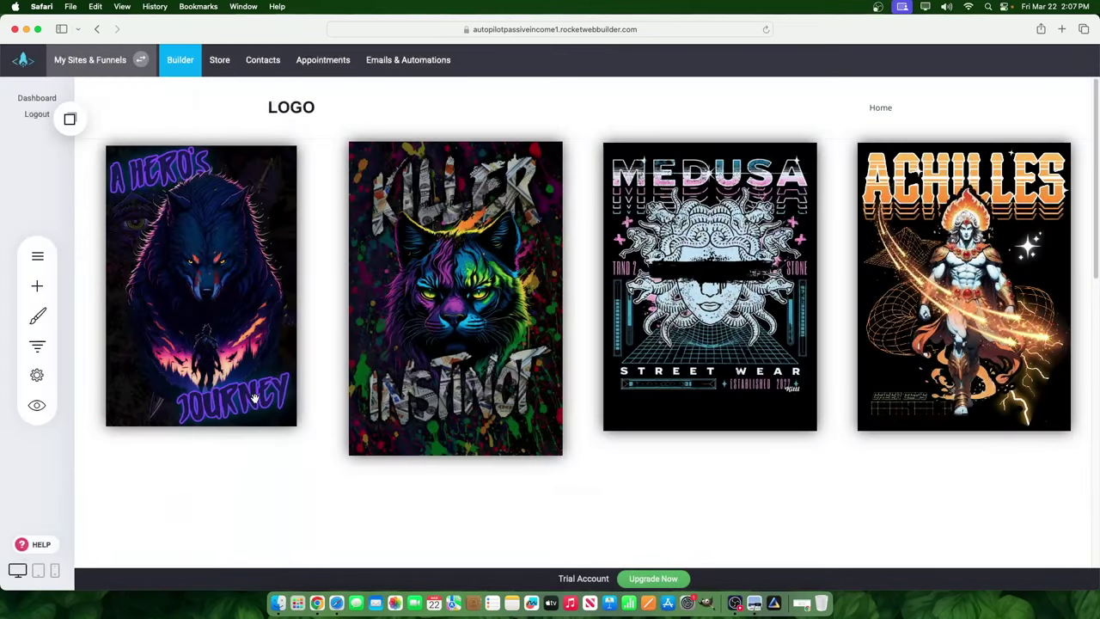
Review the SEO info in the Portfolio page's settings and leave without saving
left_click(43, 260)
left_click(251, 220)
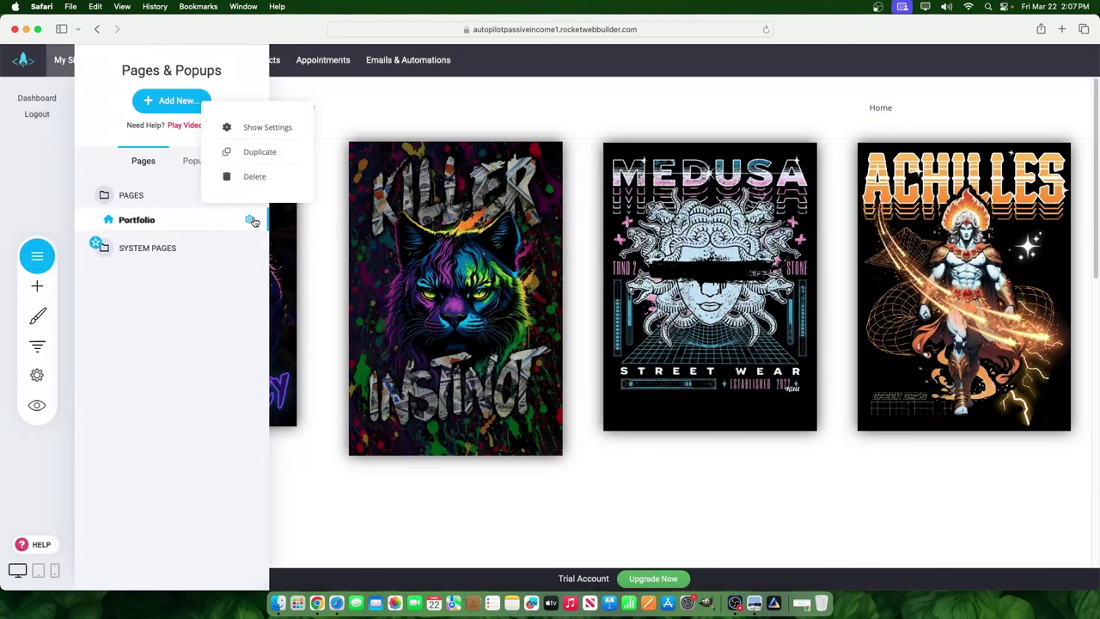
left_click(267, 129)
left_click(571, 165)
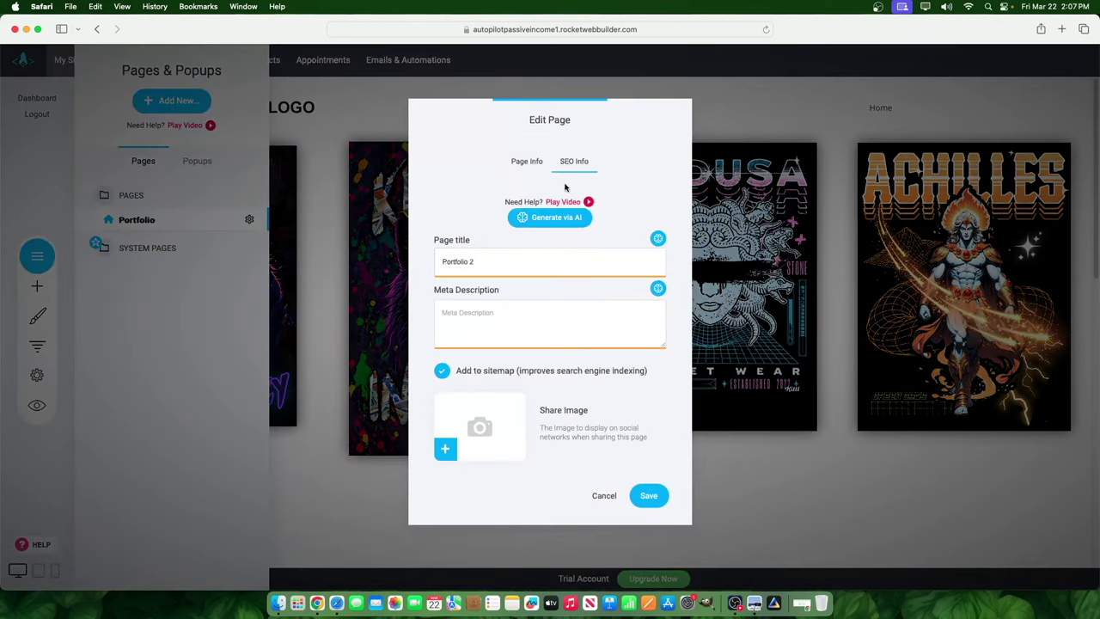
left_click(604, 496)
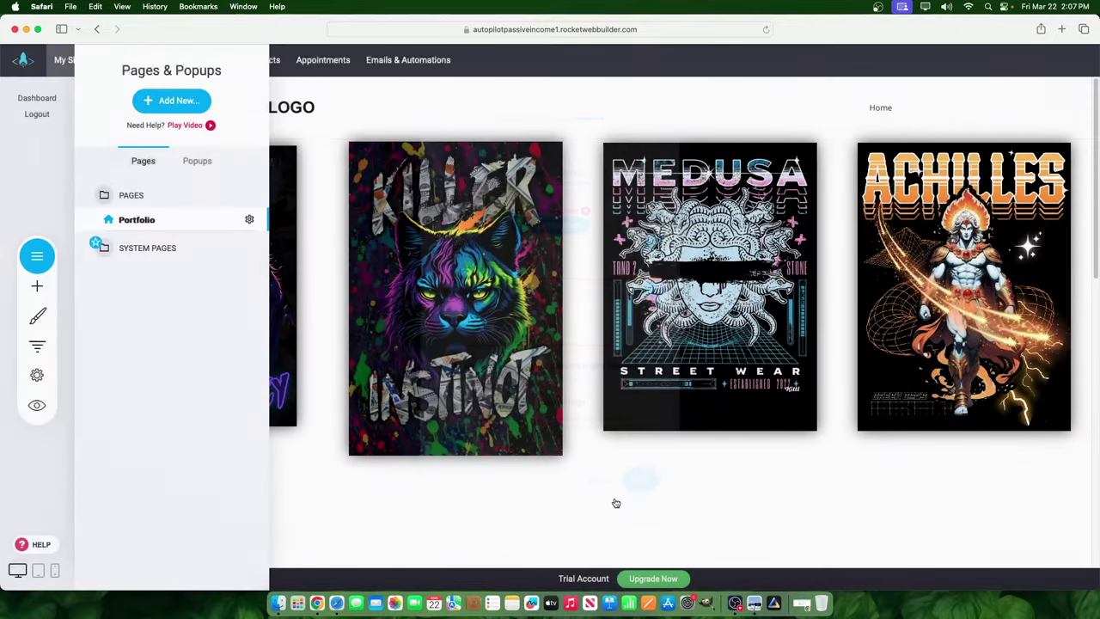
scroll(649, 456, "down", 2)
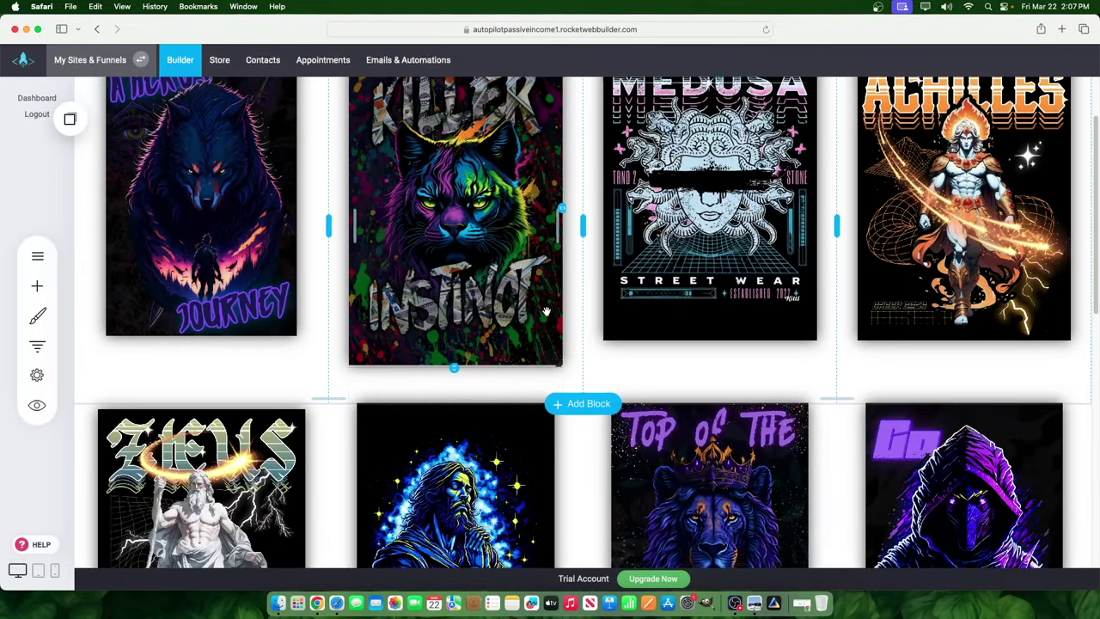
Shrink the Killer Instinct artwork in the first row to about the size of the neighbouring images
left_click_drag(454, 366, 453, 342)
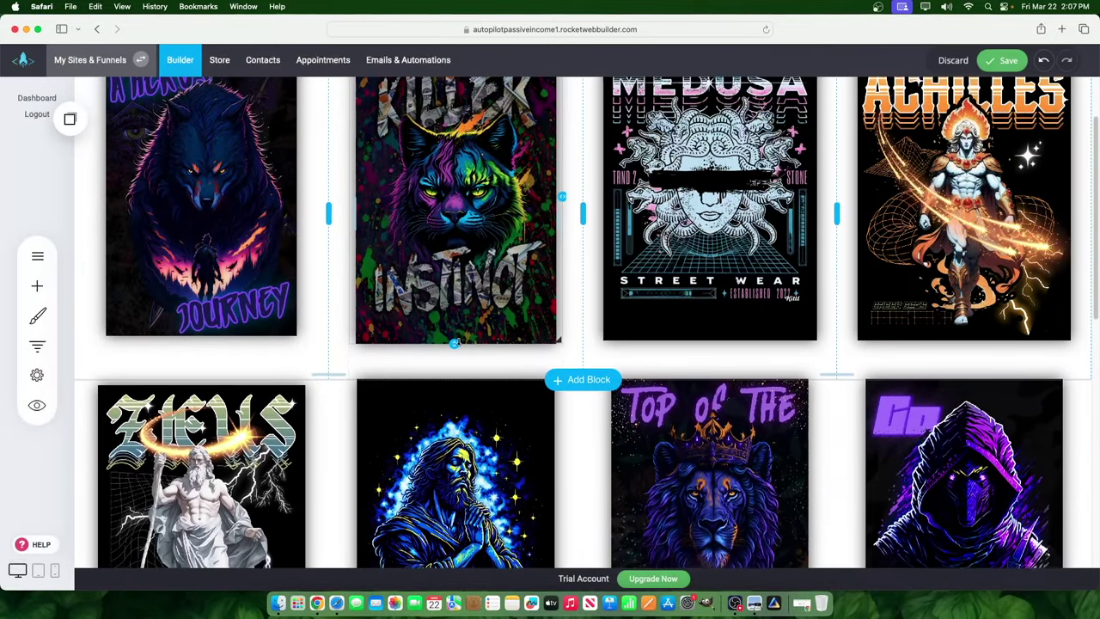
scroll(724, 459, "down", 10)
scroll(725, 459, "up", 15)
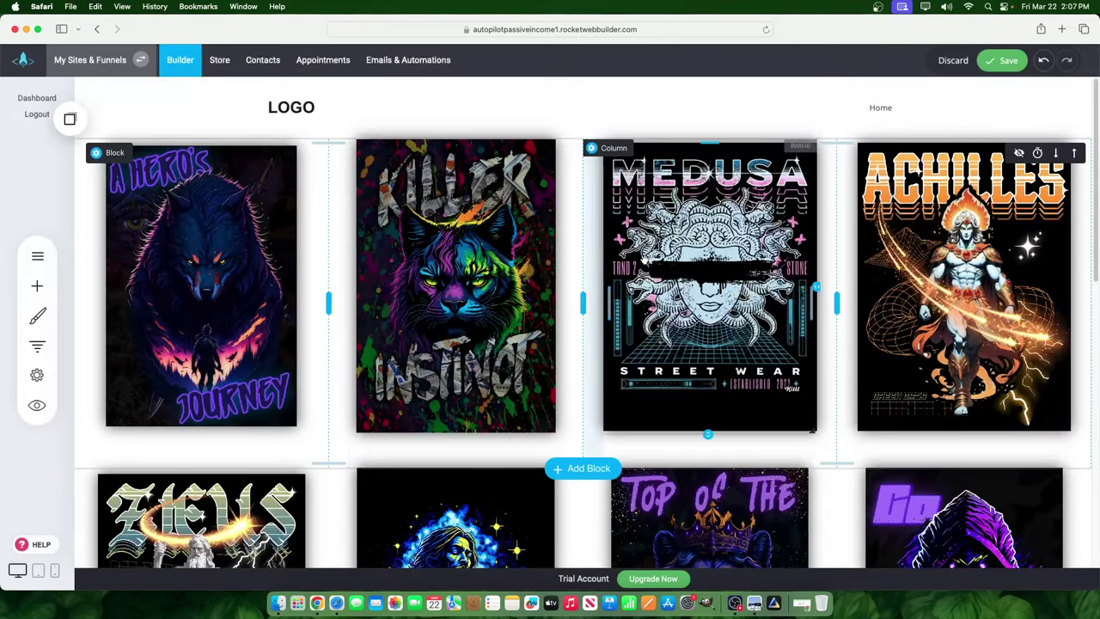
Add the organic juice product block with a Buy Now button from the Call To Action templates below the last artwork row
scroll(578, 398, "down", 8)
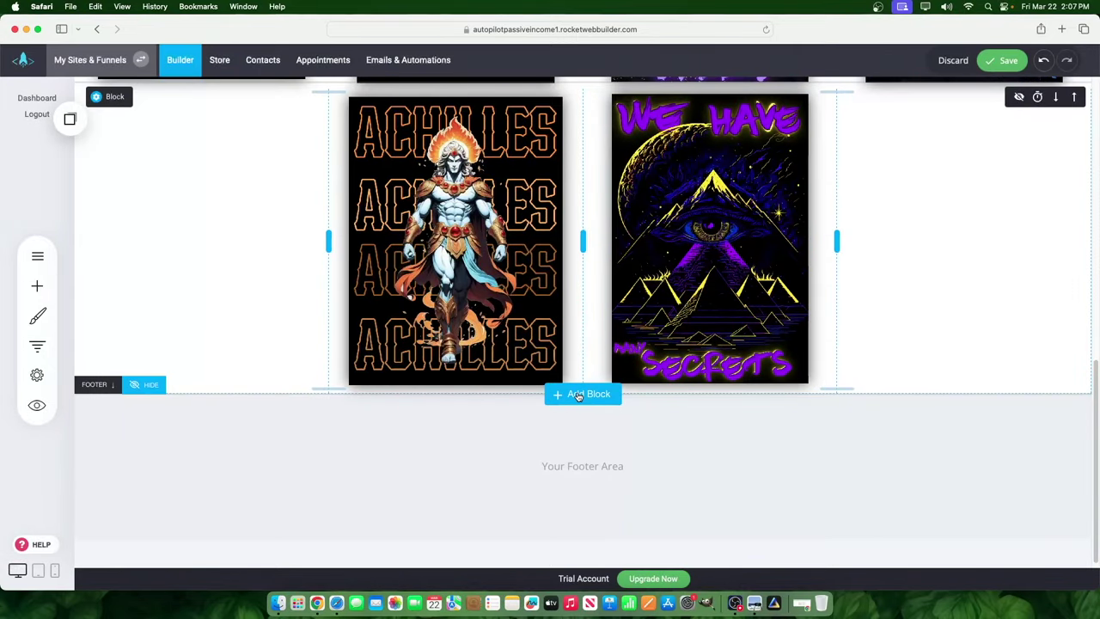
left_click(578, 394)
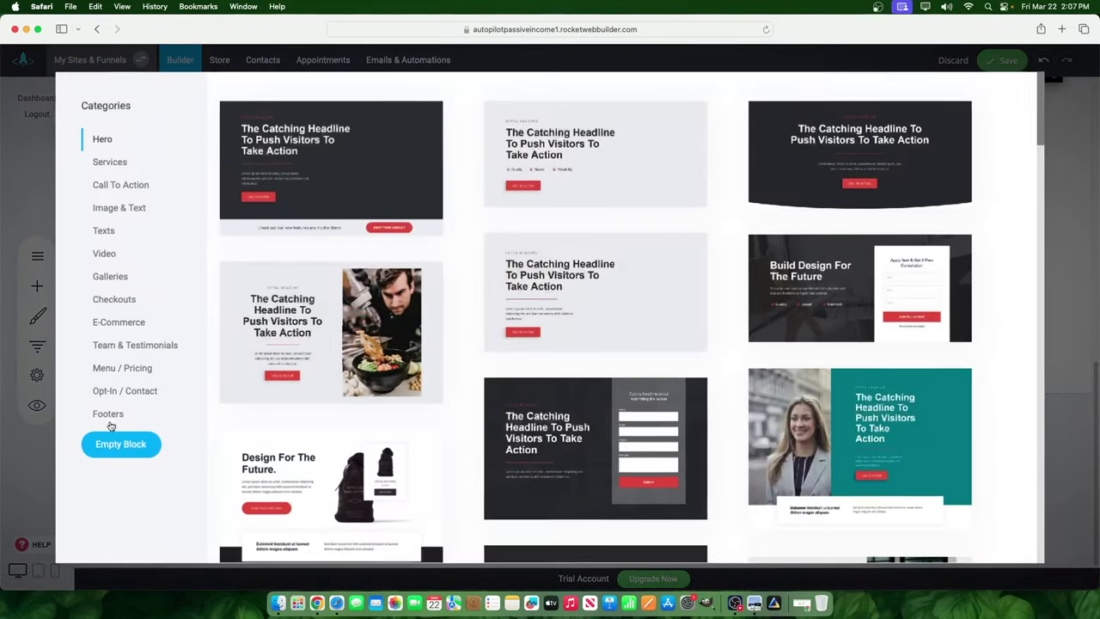
scroll(437, 318, "down", 5)
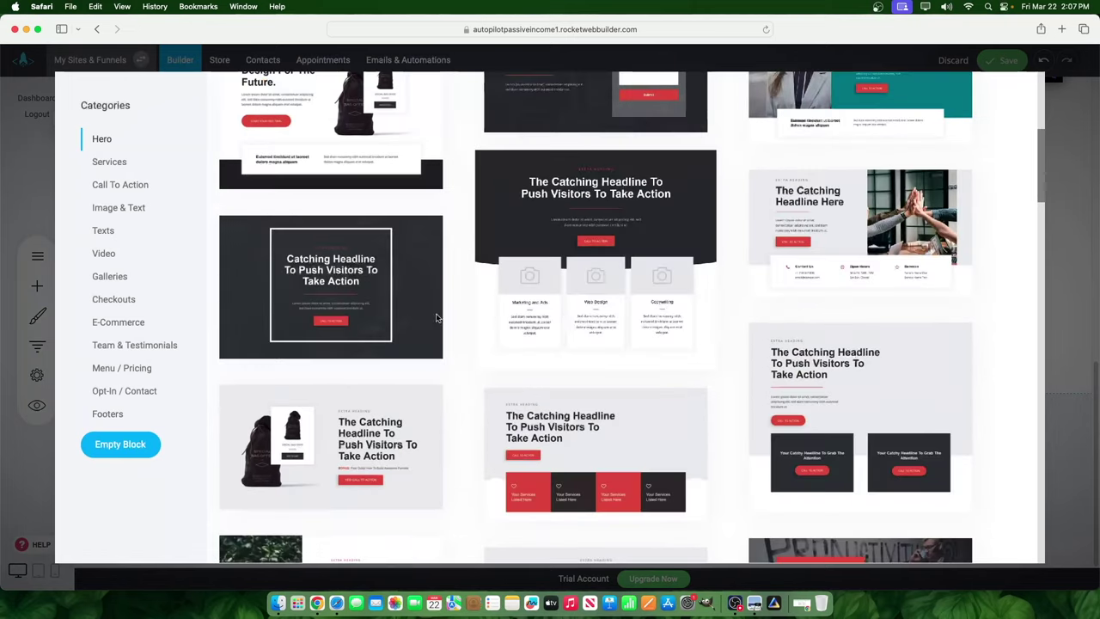
left_click(120, 187)
left_click(116, 211)
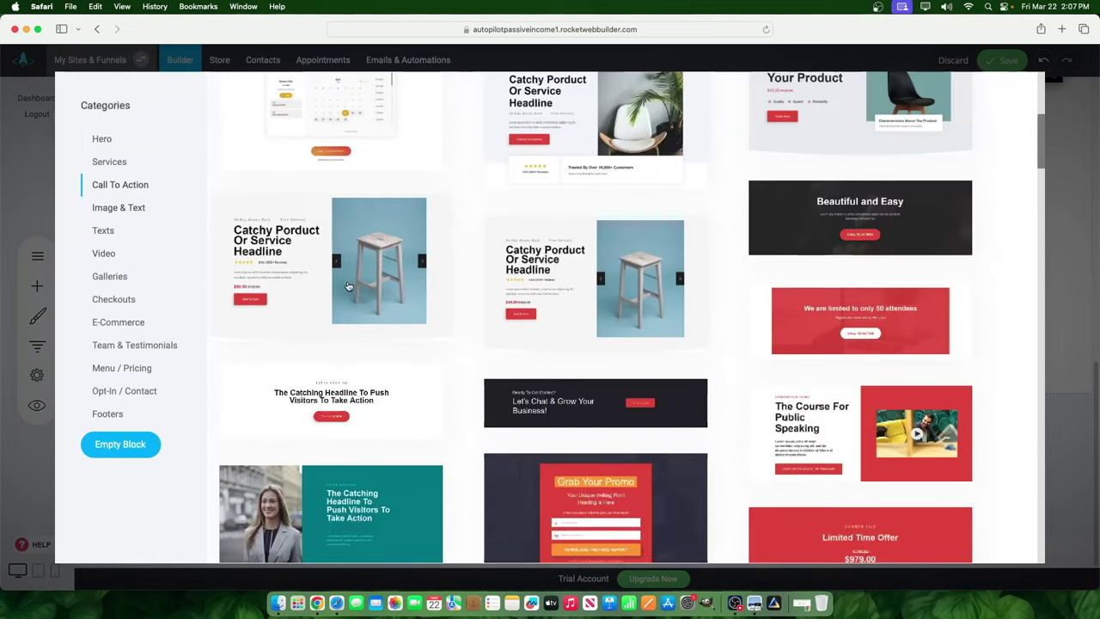
left_click(337, 279)
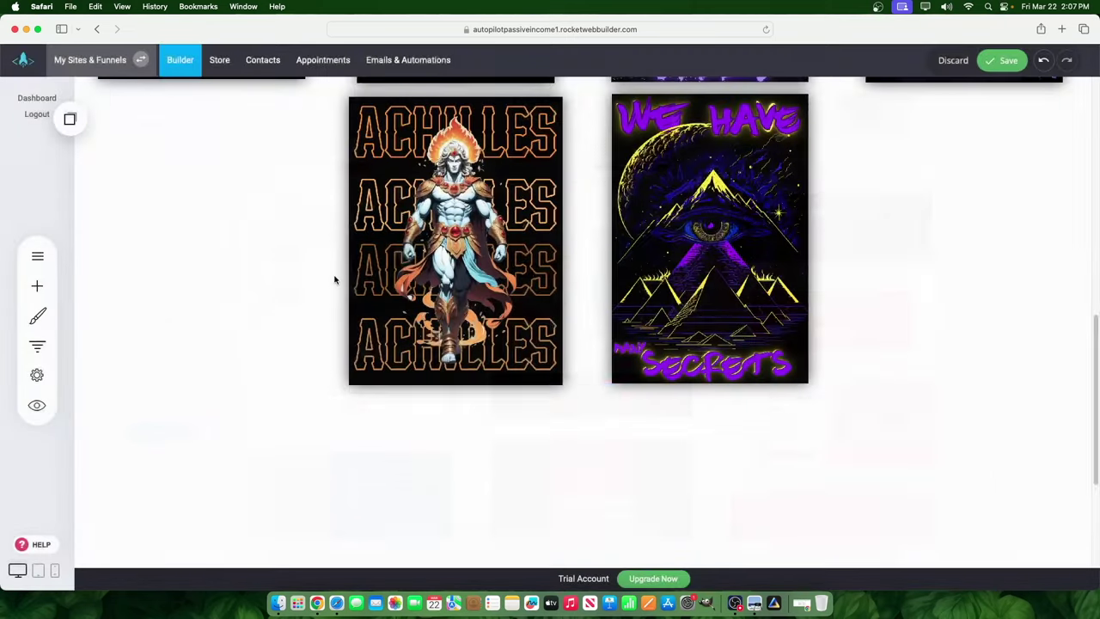
scroll(533, 340, "down", 4)
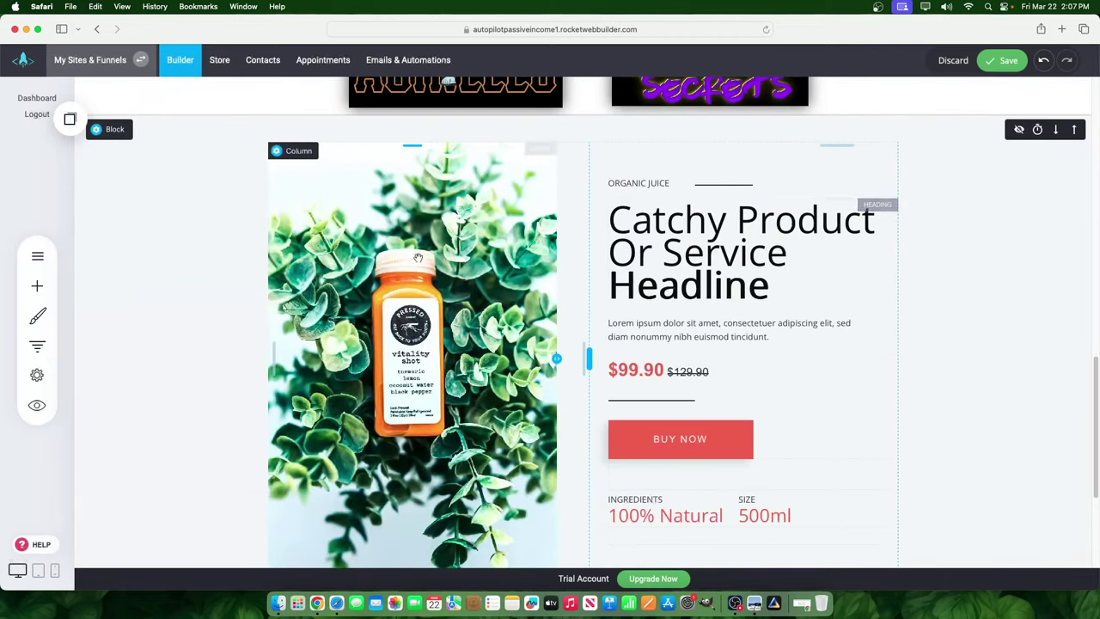
Replace the product block's headline with AI-generated text, "Boost Your Day with Our Daily Health Shot Orange Juice!", and save the page
left_click(756, 258)
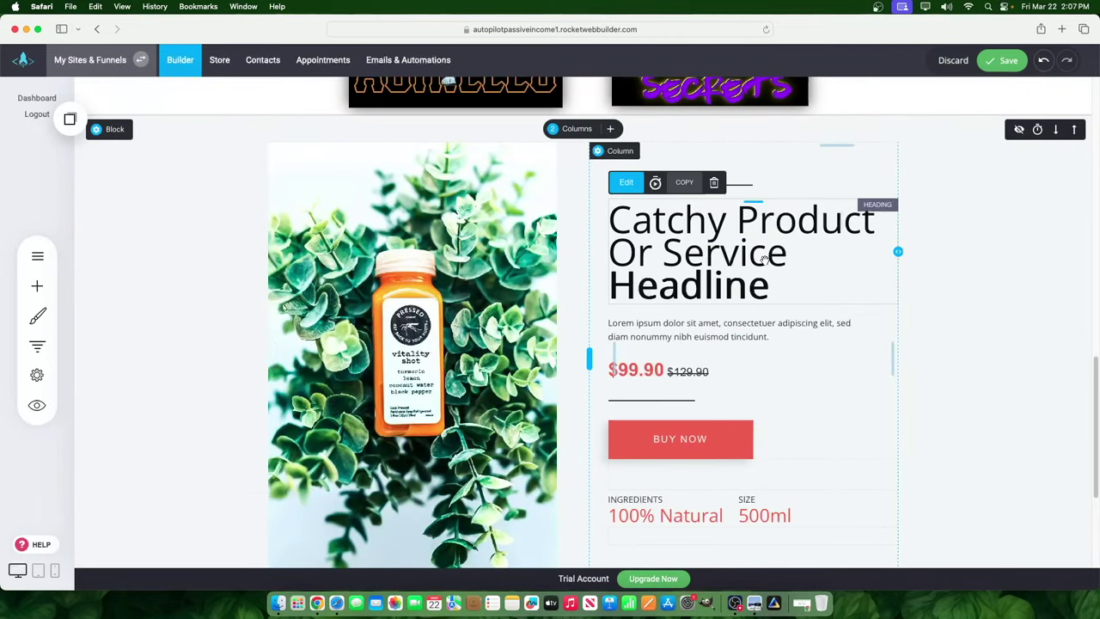
left_click(768, 257)
left_click_drag(807, 284, 619, 199)
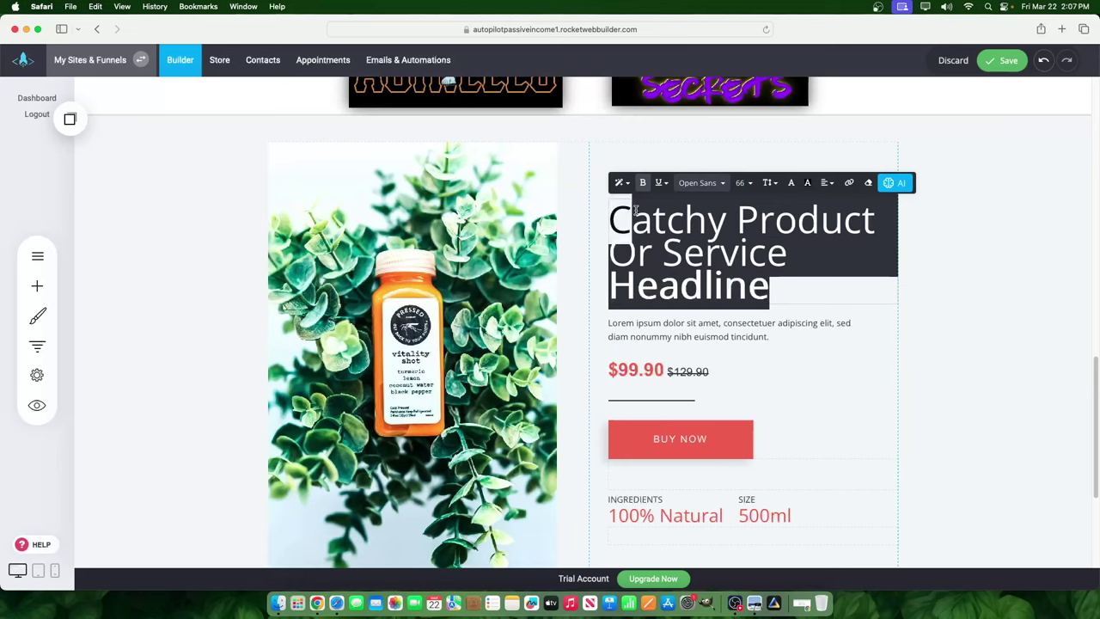
left_click(720, 257)
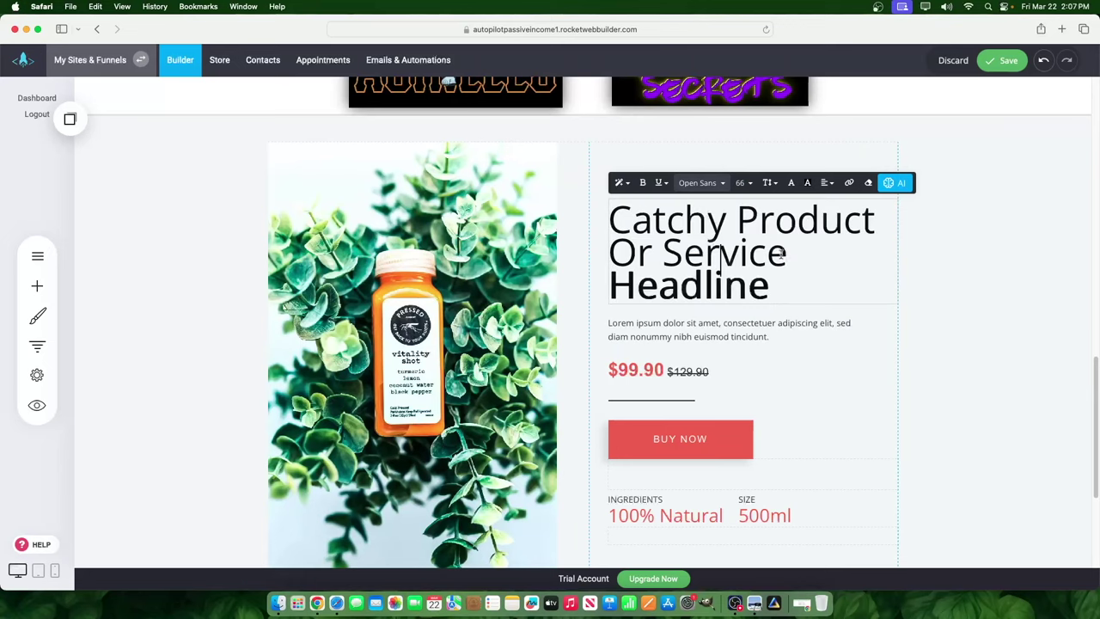
left_click(907, 184)
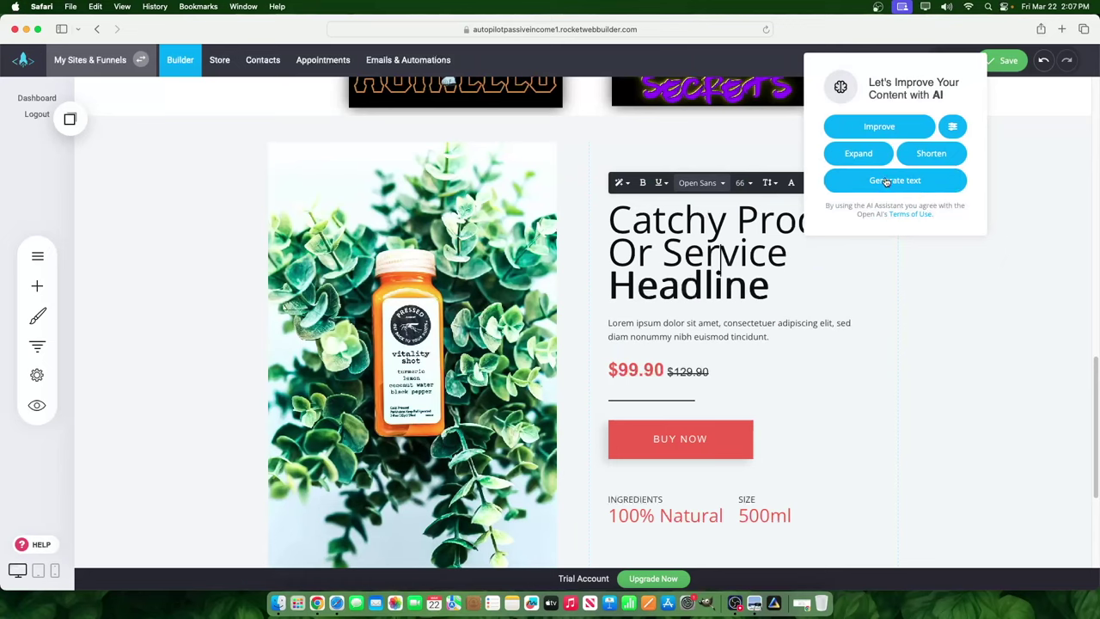
left_click(886, 182)
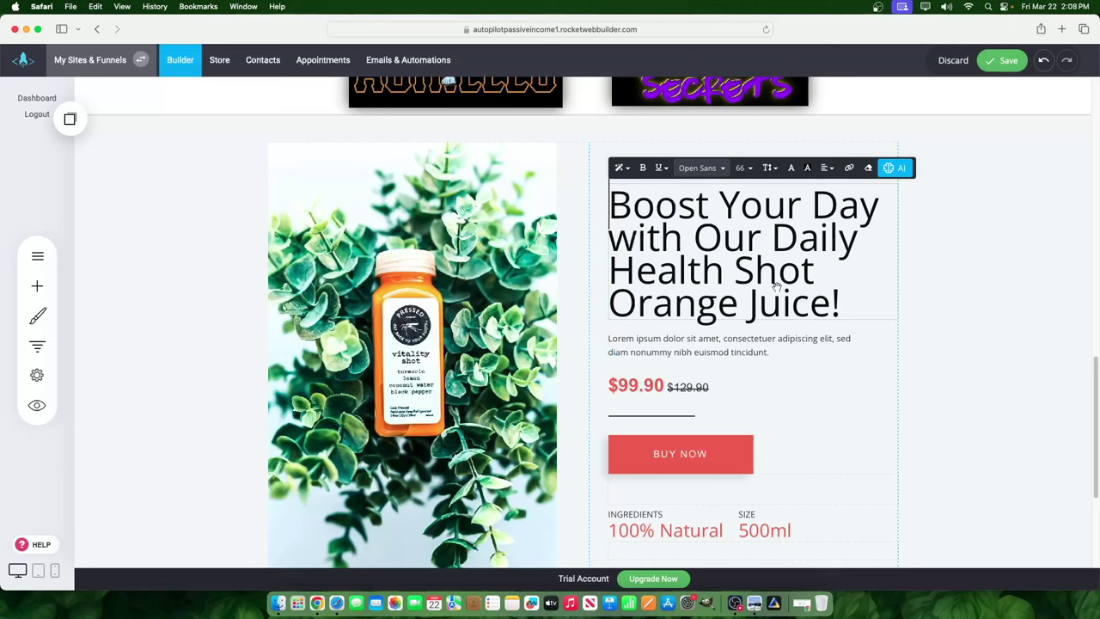
mouse_move(857, 310)
left_mouse_down()
mouse_move(642, 247)
mouse_move(864, 266)
mouse_move(863, 291)
left_mouse_up()
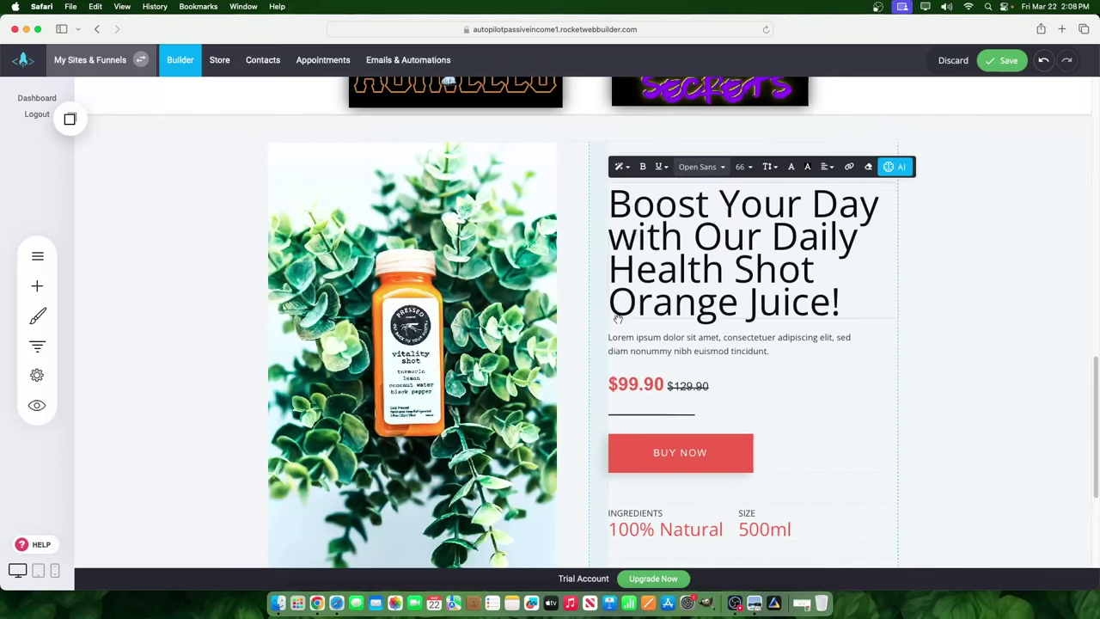
left_click(1002, 60)
Add a blog to the site, open a new post to look at its editable content and return to the blog list
left_click(35, 260)
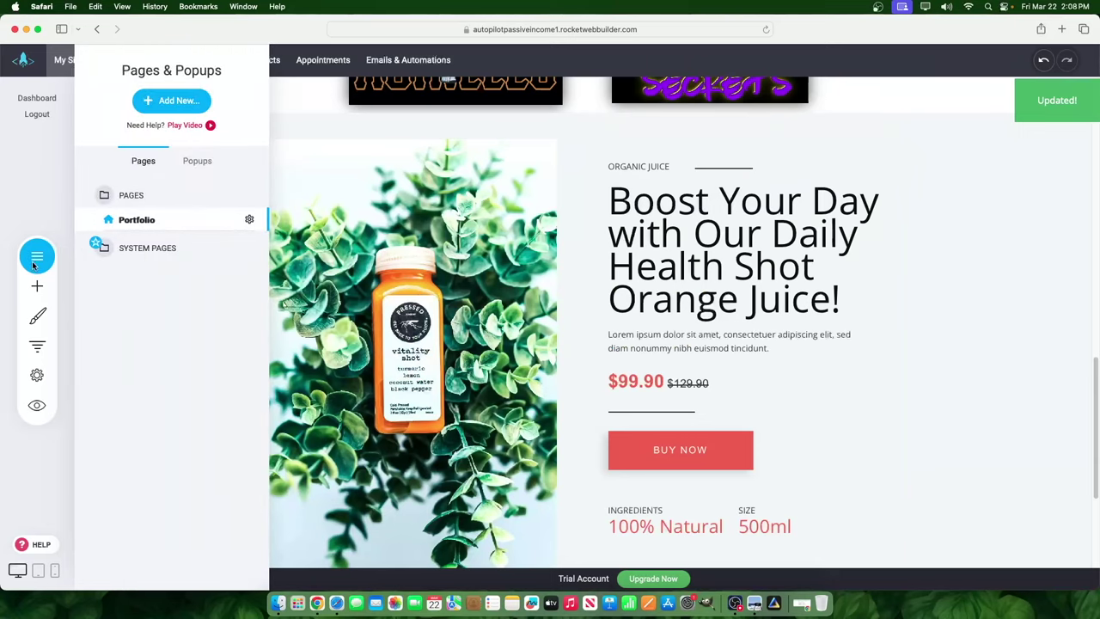
left_click(170, 102)
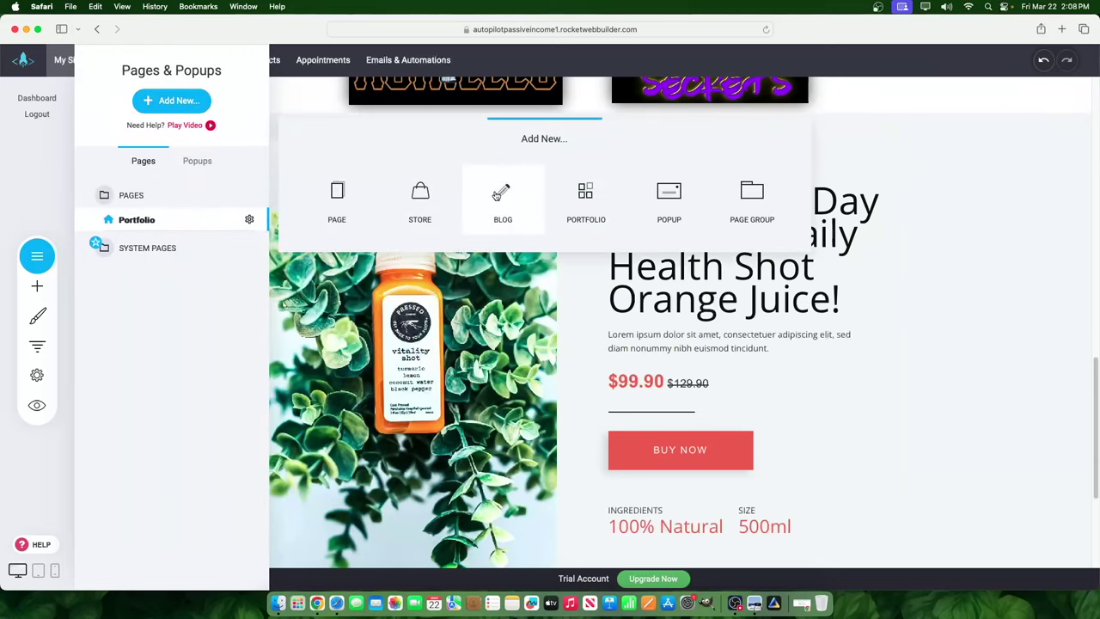
left_click(502, 196)
left_click(805, 236)
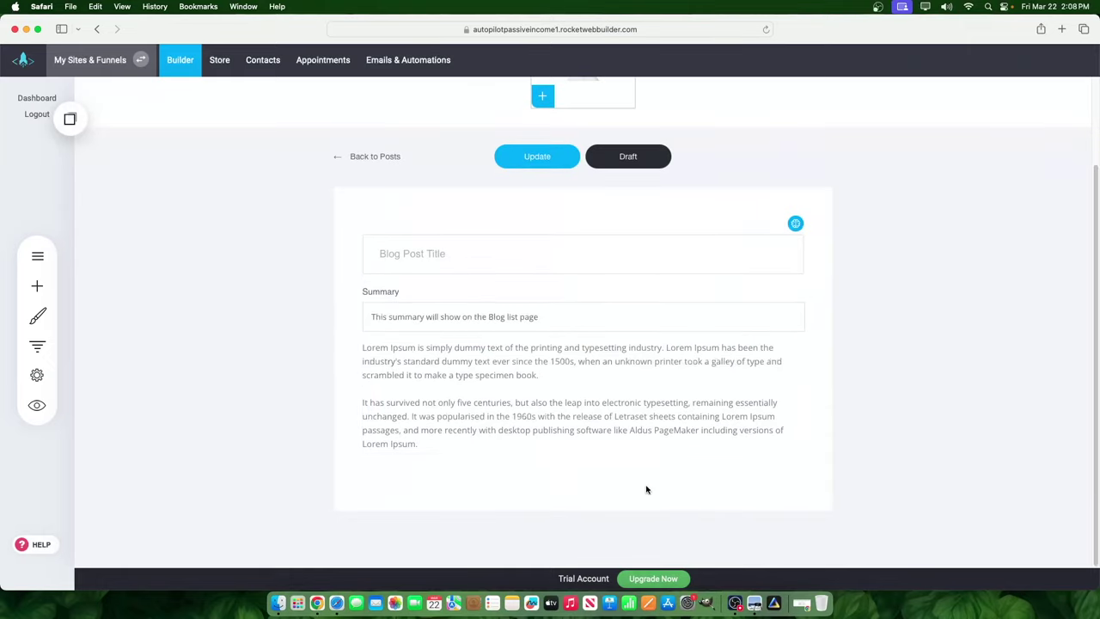
left_click(545, 403)
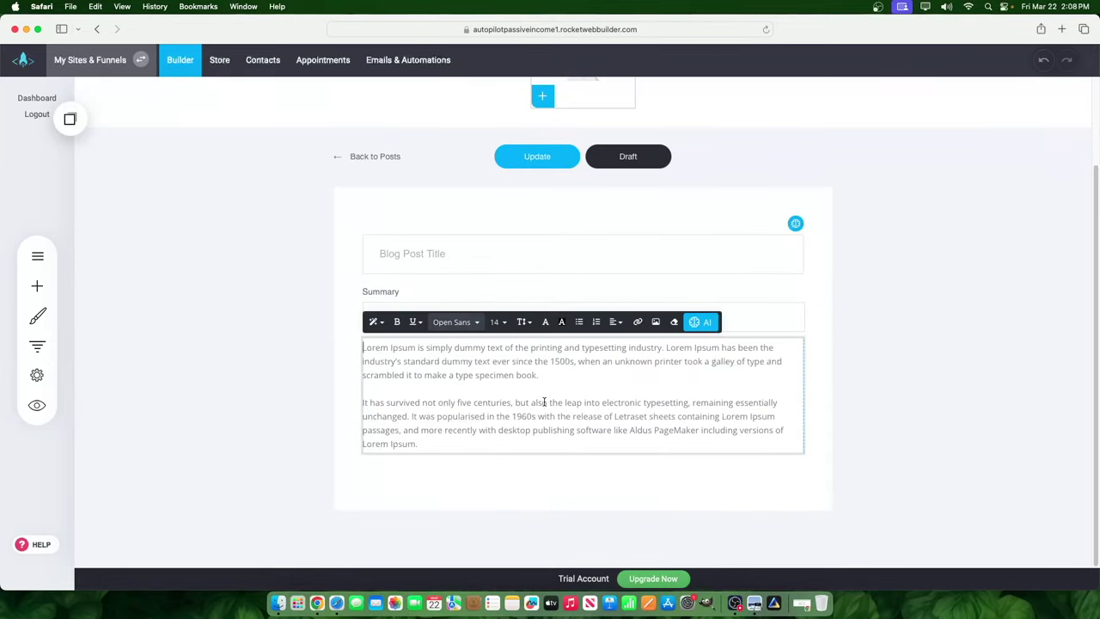
left_click(340, 156)
Delete the Blog page from the site's pages and confirm the deletion
left_click(37, 255)
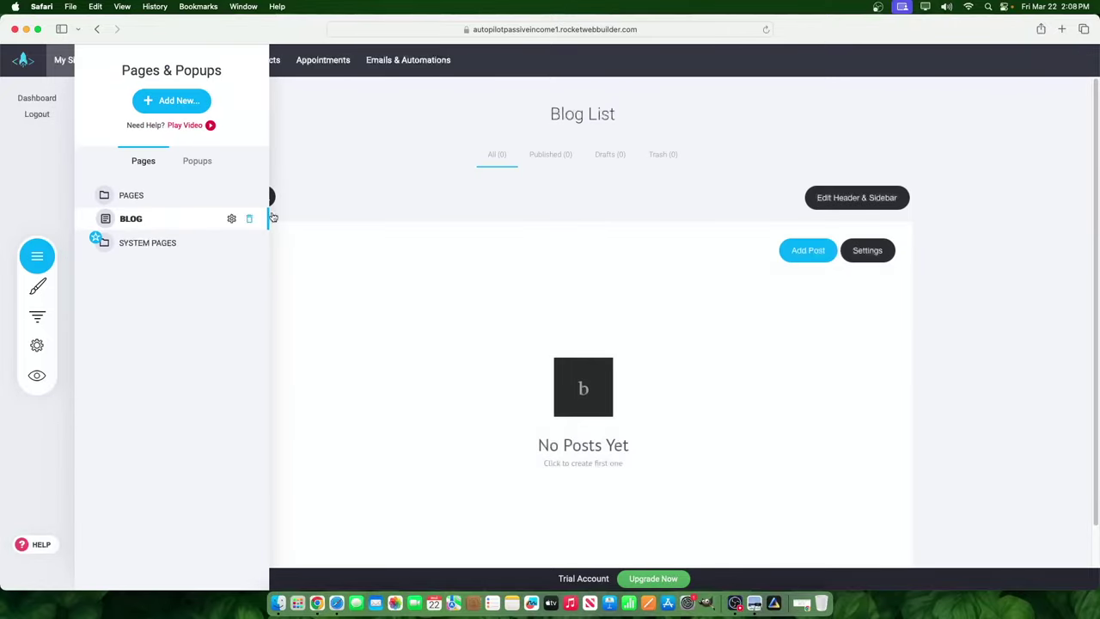
left_click(249, 220)
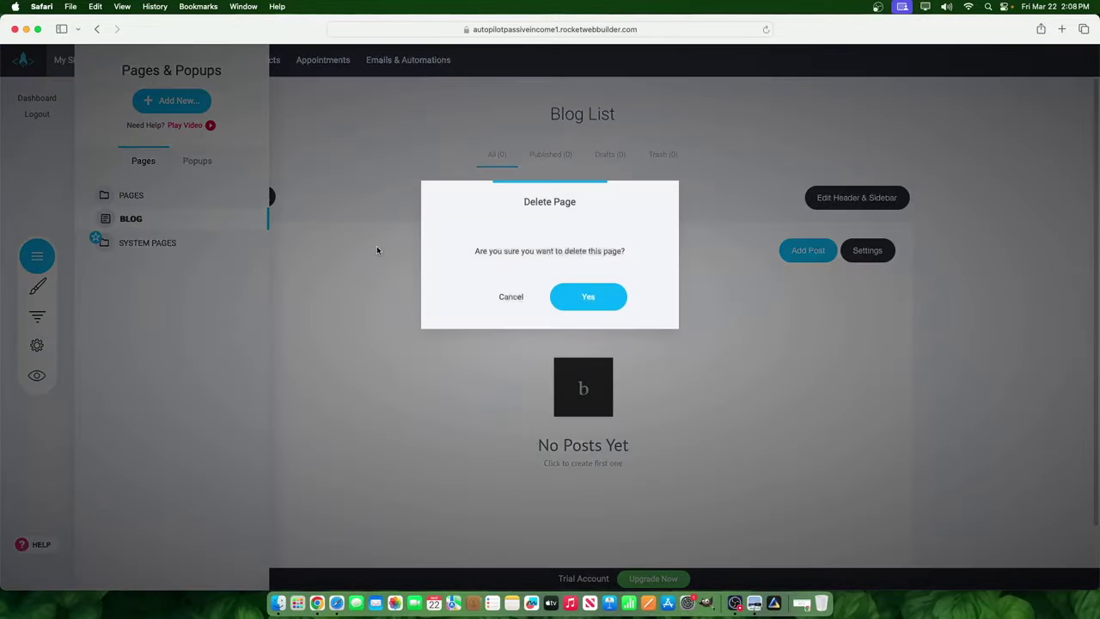
left_click(599, 287)
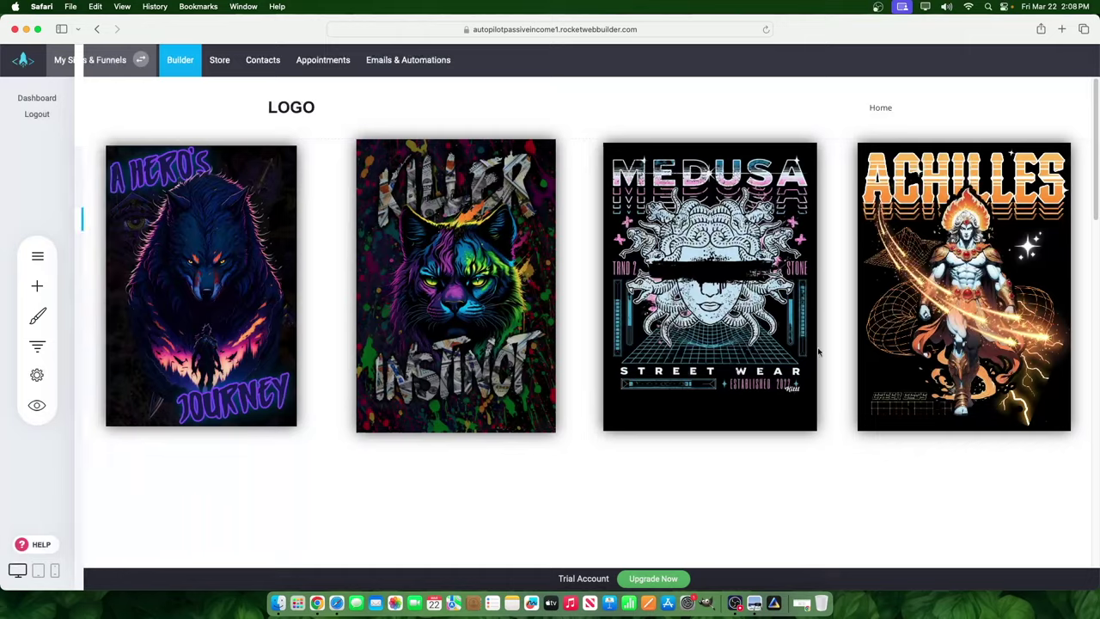
Slightly adjust the vertical spacing further down the Portfolio page and save the page
scroll(819, 351, "down", 10)
left_click_drag(583, 209, 585, 226)
left_click(1011, 60)
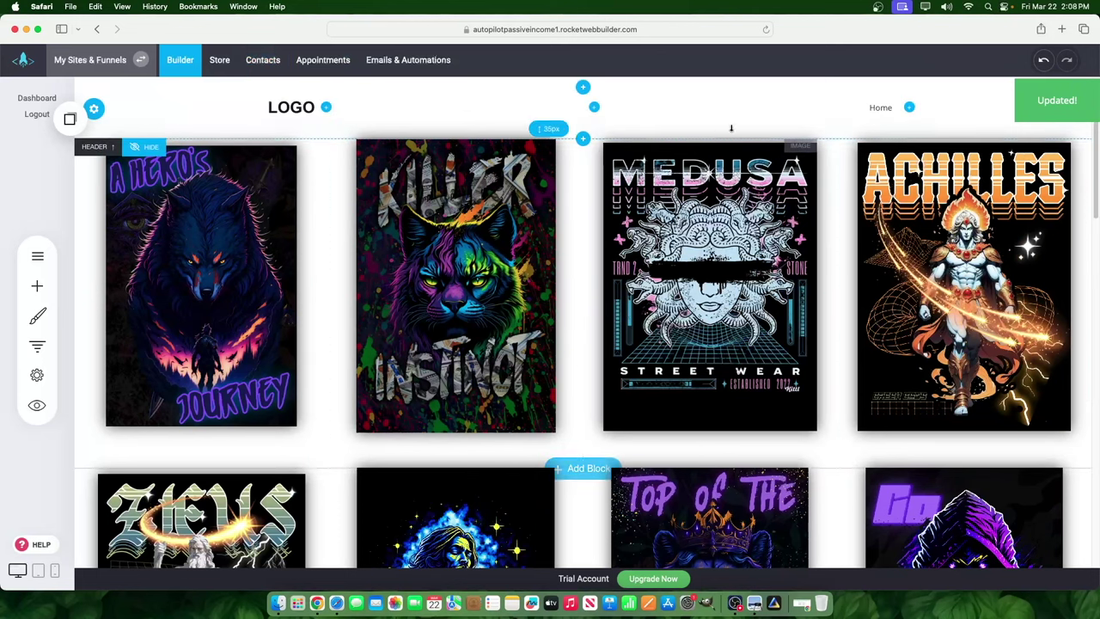
left_click(280, 92)
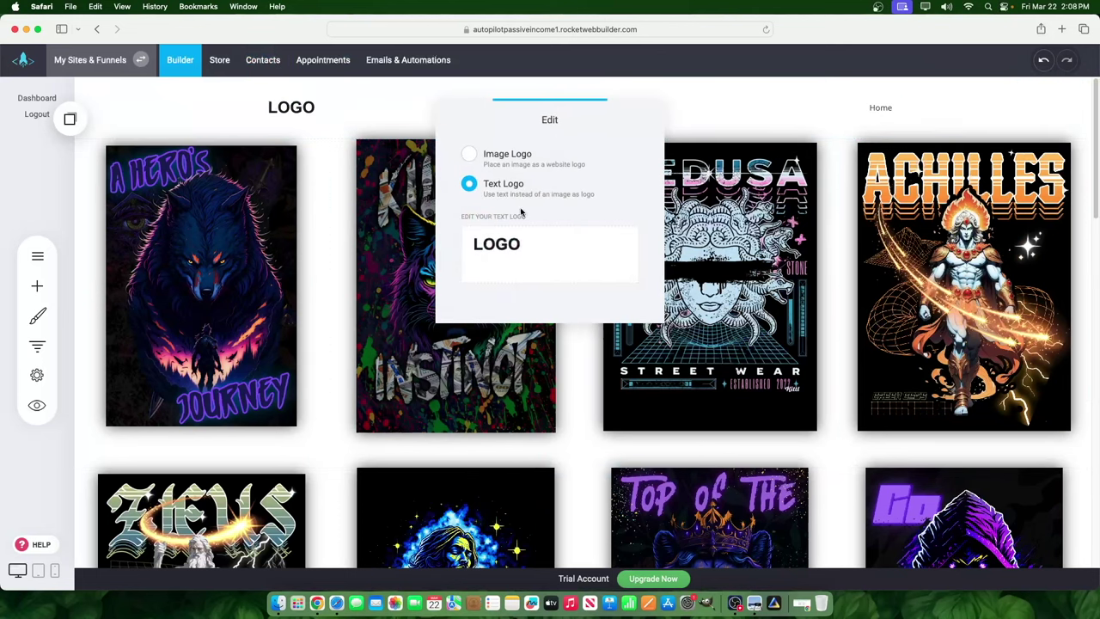
left_click(471, 182)
left_click_drag(542, 247, 420, 238)
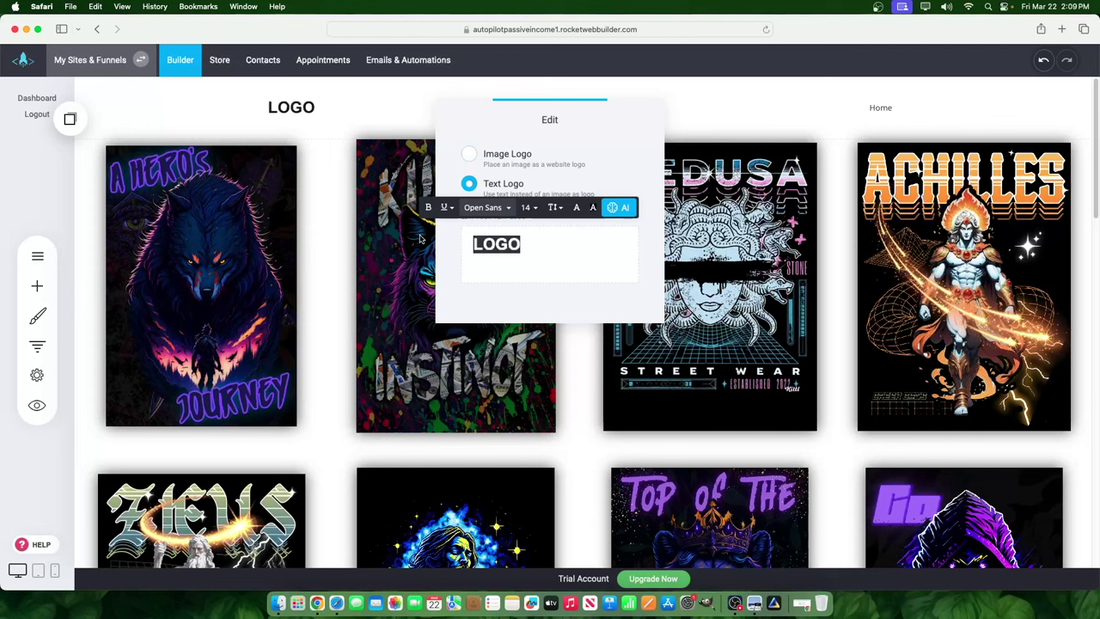
left_click(421, 170)
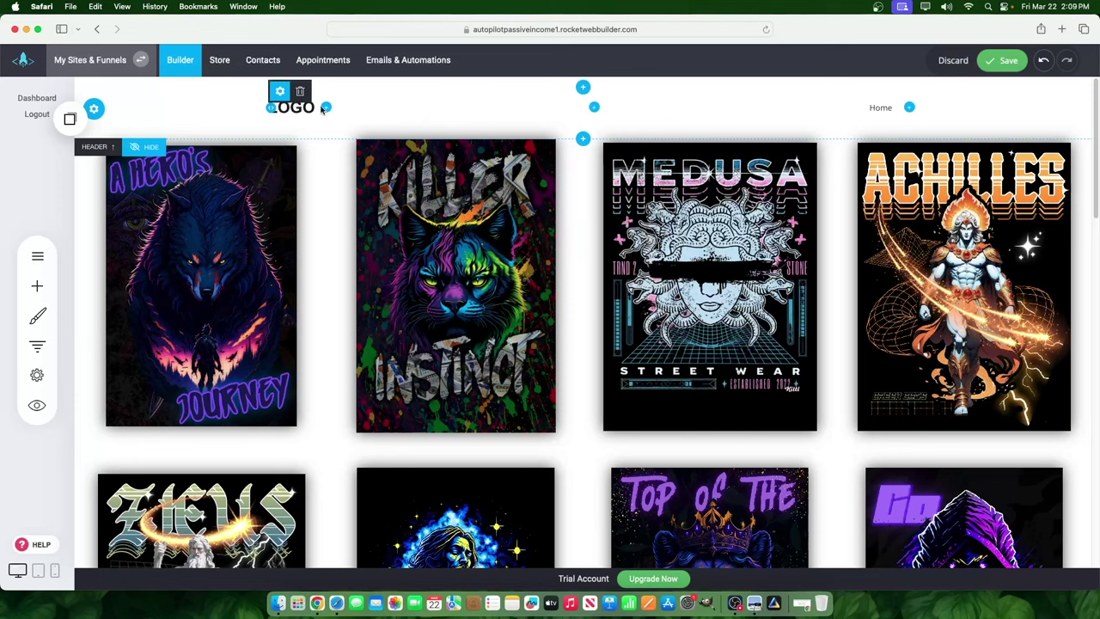
Delete the logo widget and the Home menu widget from the page header
left_click(300, 92)
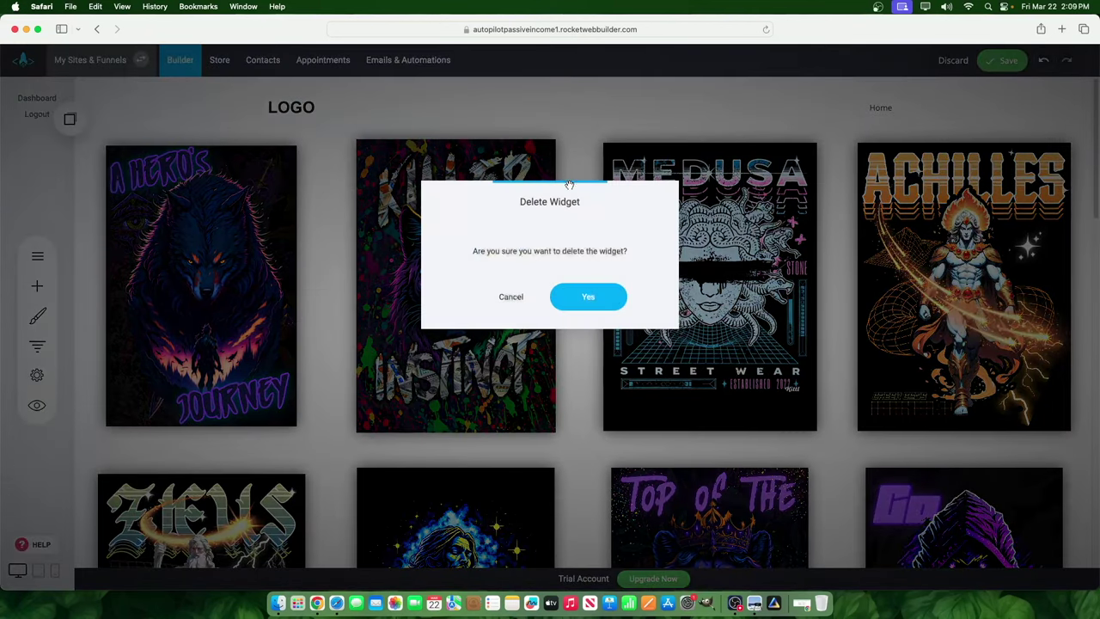
left_click(584, 297)
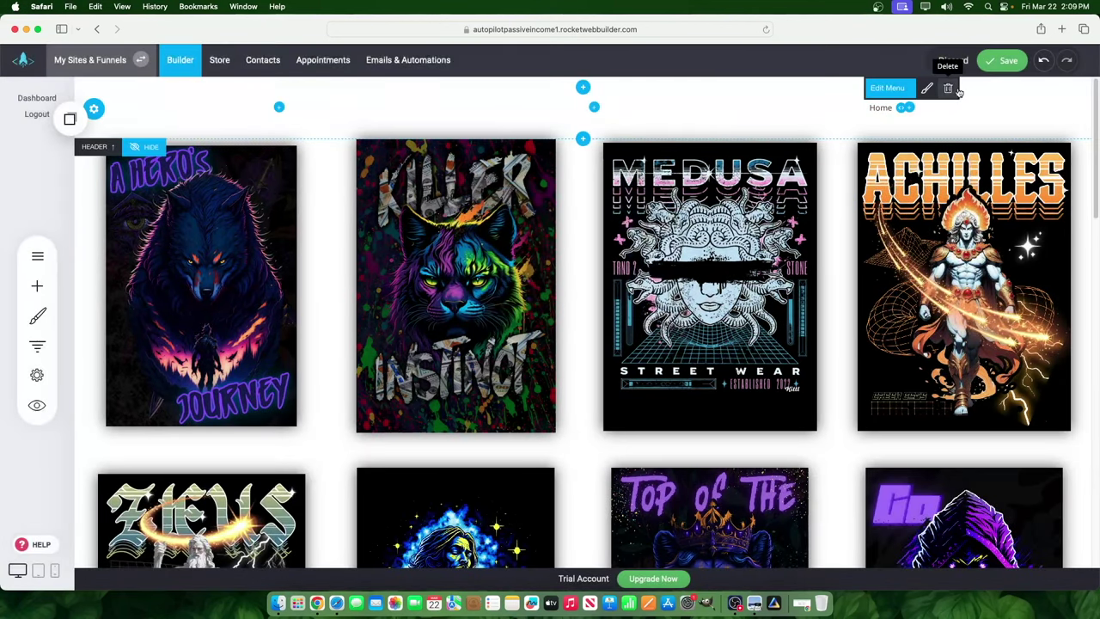
left_click(948, 89)
left_click(597, 304)
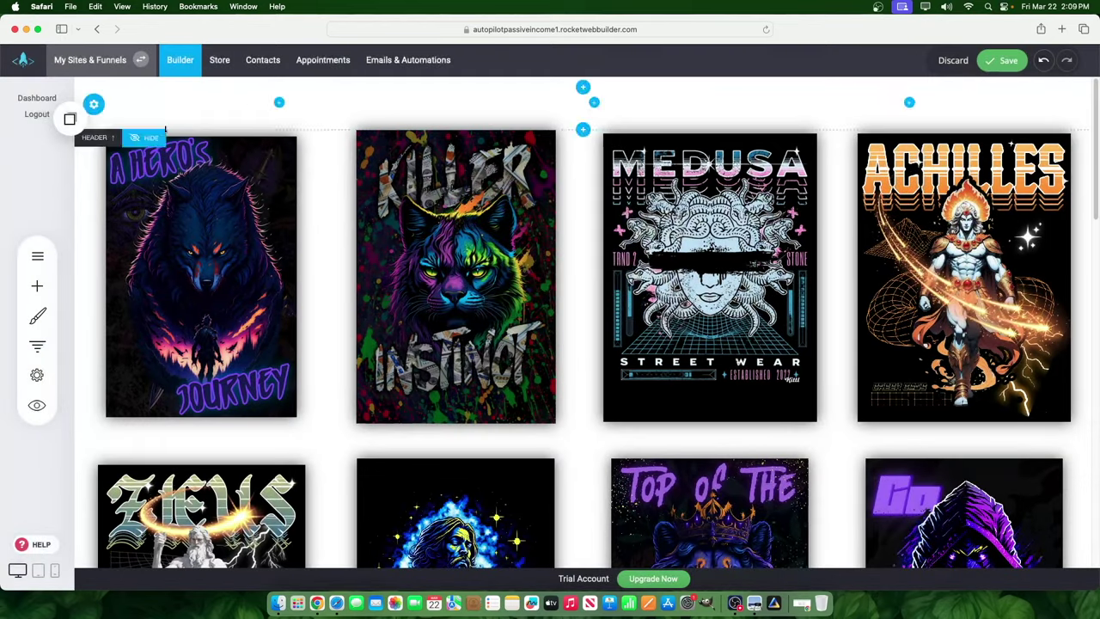
Add a logo widget in the middle of the header and set its text to MY PORTFOLIO
left_click(37, 286)
left_click_drag(114, 129, 523, 114)
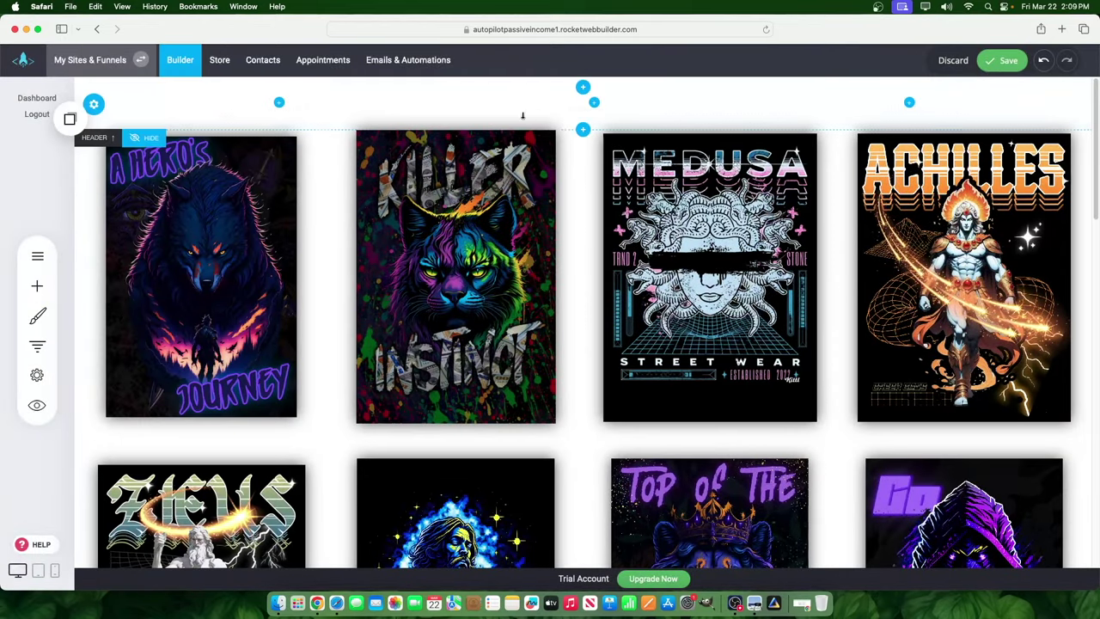
left_click(594, 103)
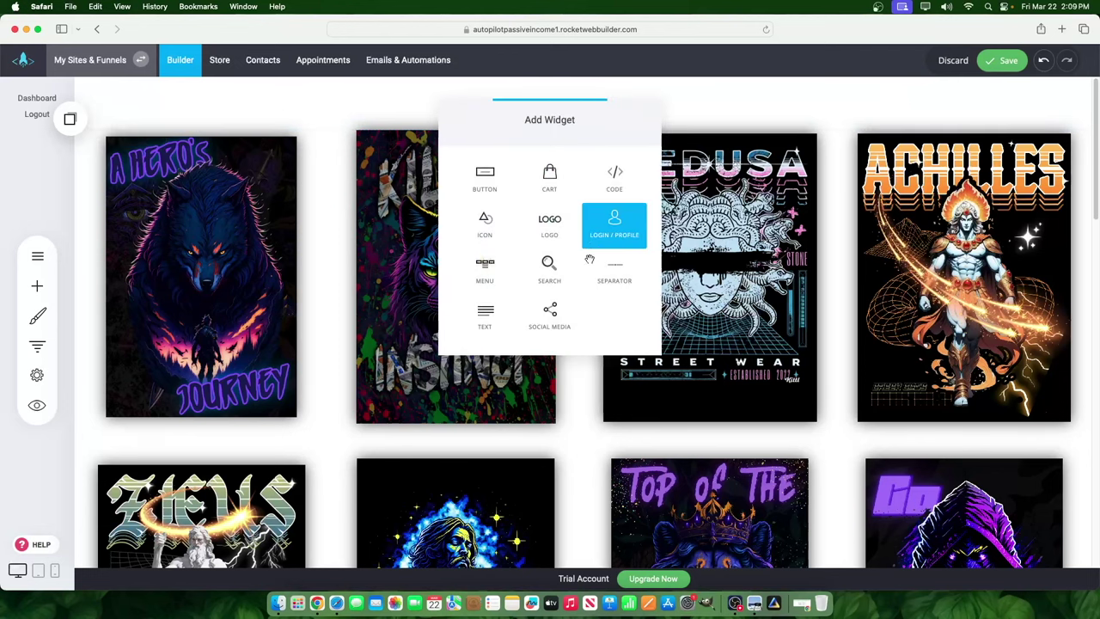
left_click(550, 223)
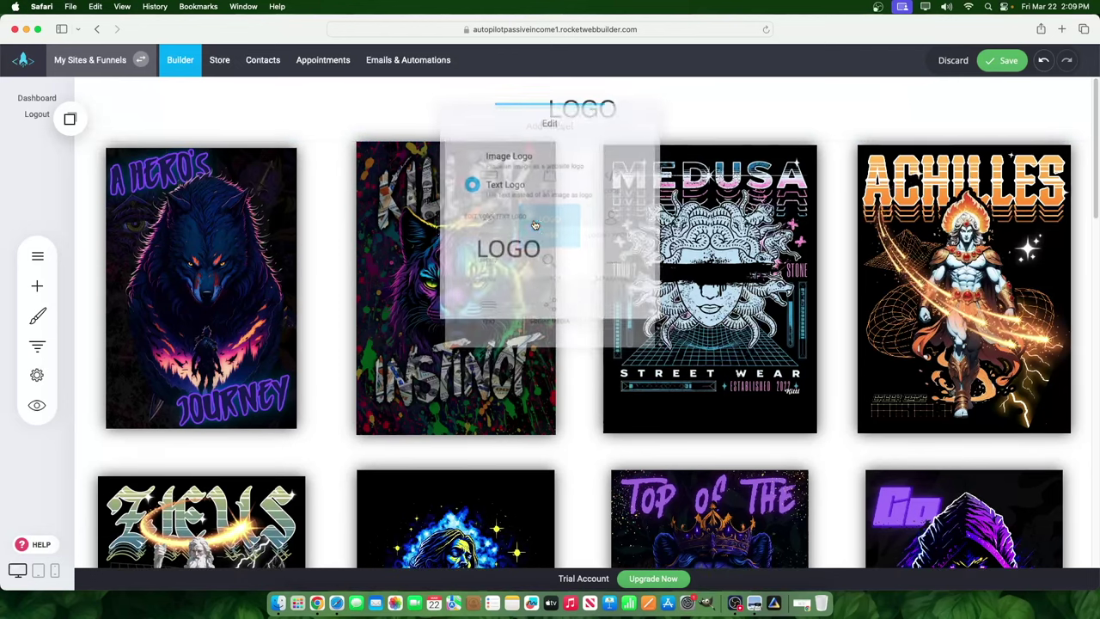
left_click_drag(543, 251, 448, 241)
type("MY ")
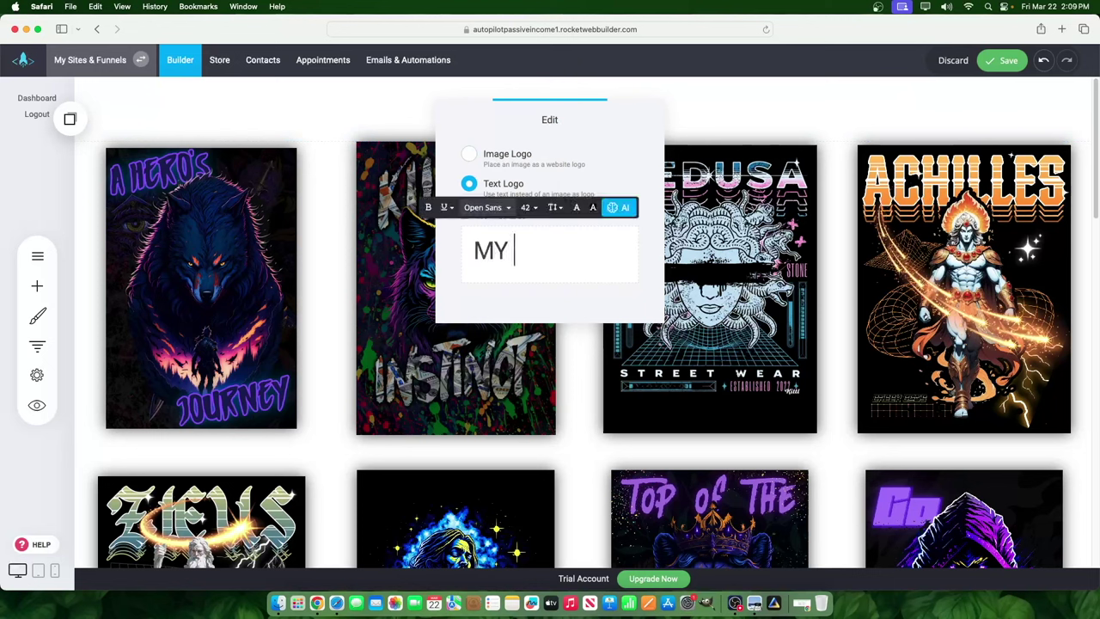
type("PORTFOLIO")
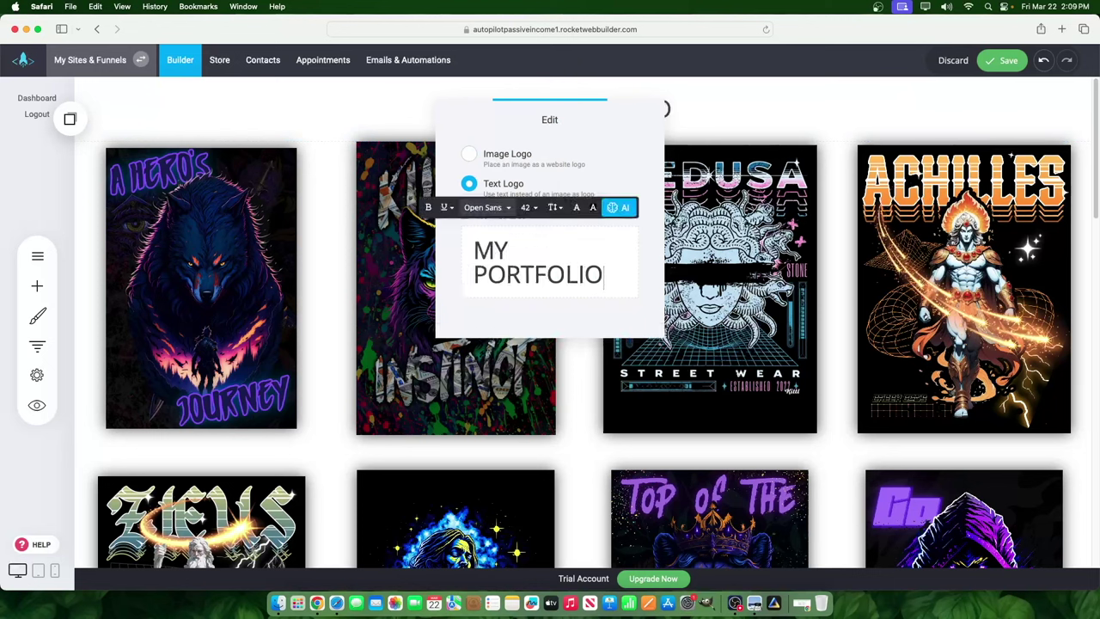
Change the font of the whole MY PORTFOLIO logo text to Stars
left_click_drag(609, 275, 433, 239)
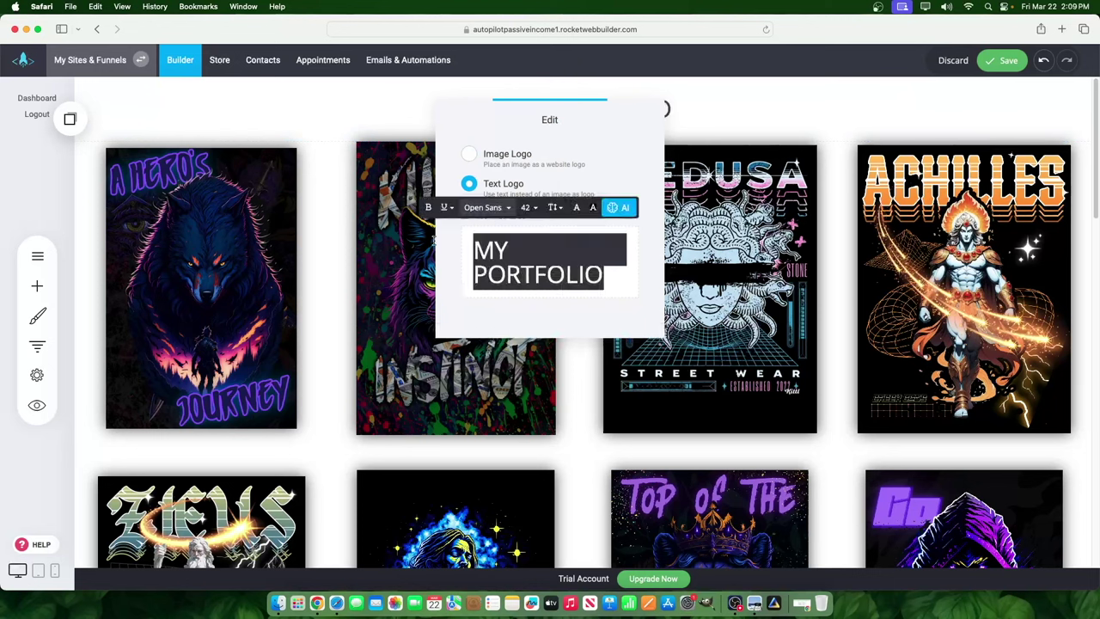
left_click(485, 207)
left_click(507, 230)
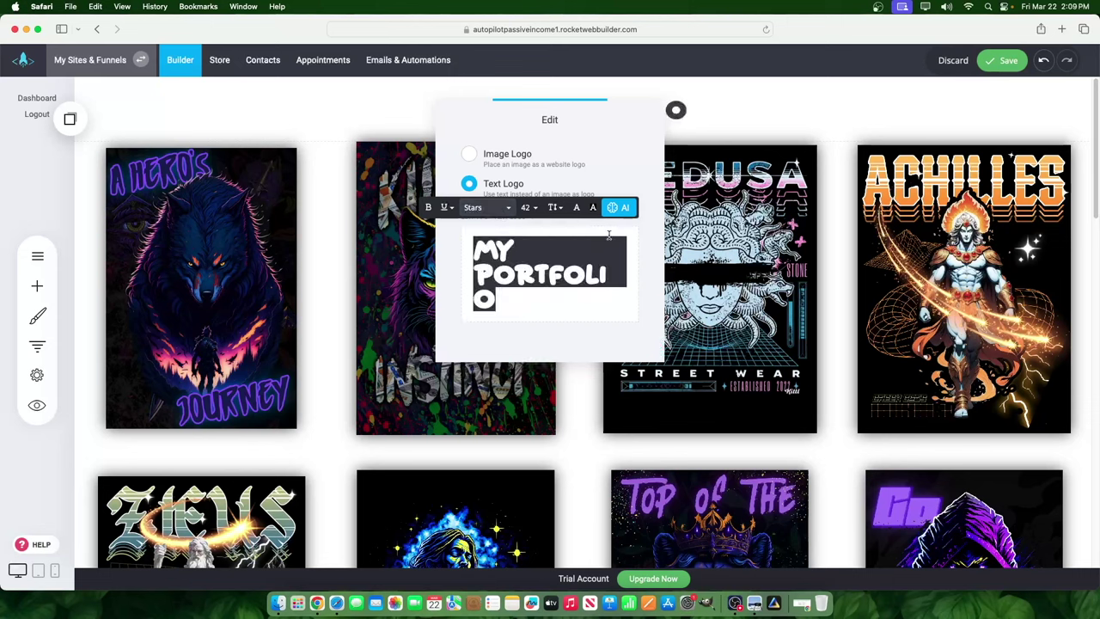
Close the logo editor, stay on the page and save the header changes
left_click(711, 121)
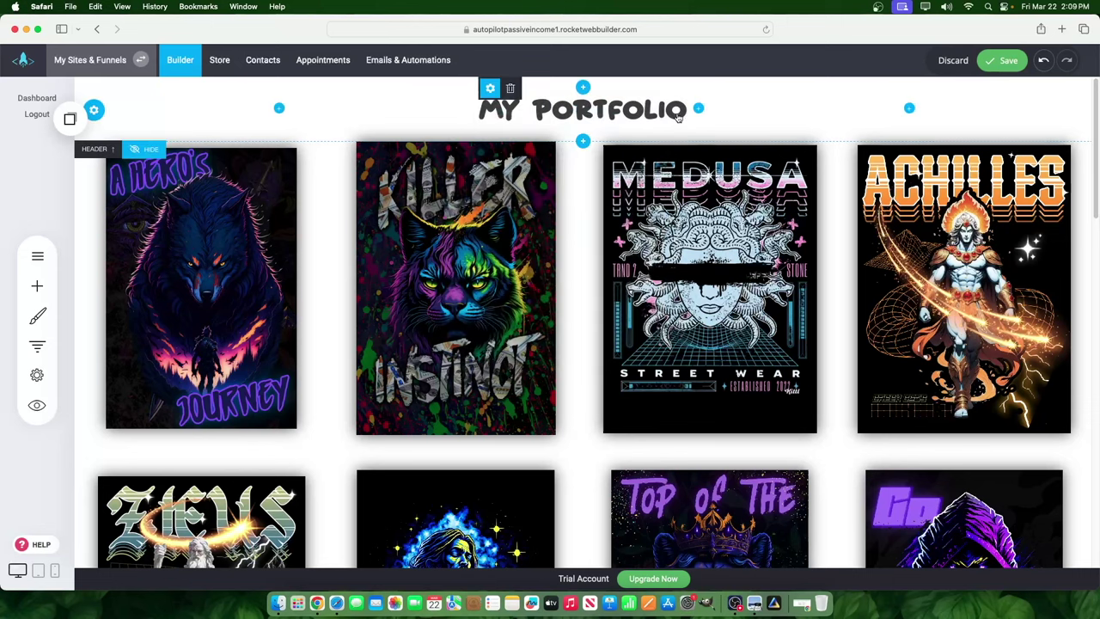
left_click(493, 119)
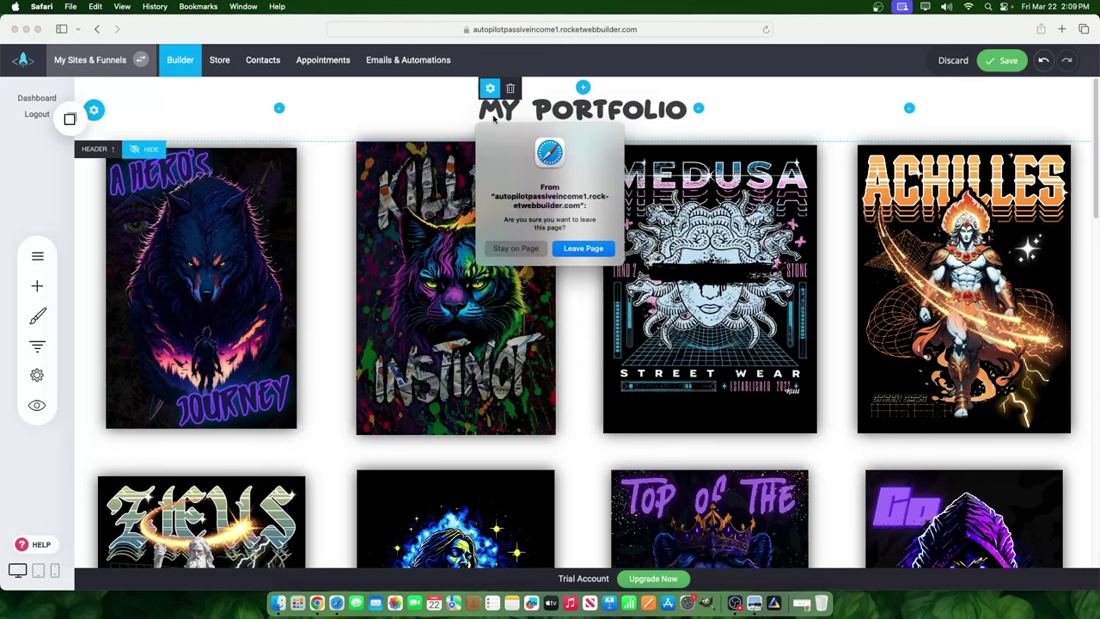
left_click(520, 248)
left_click(1002, 61)
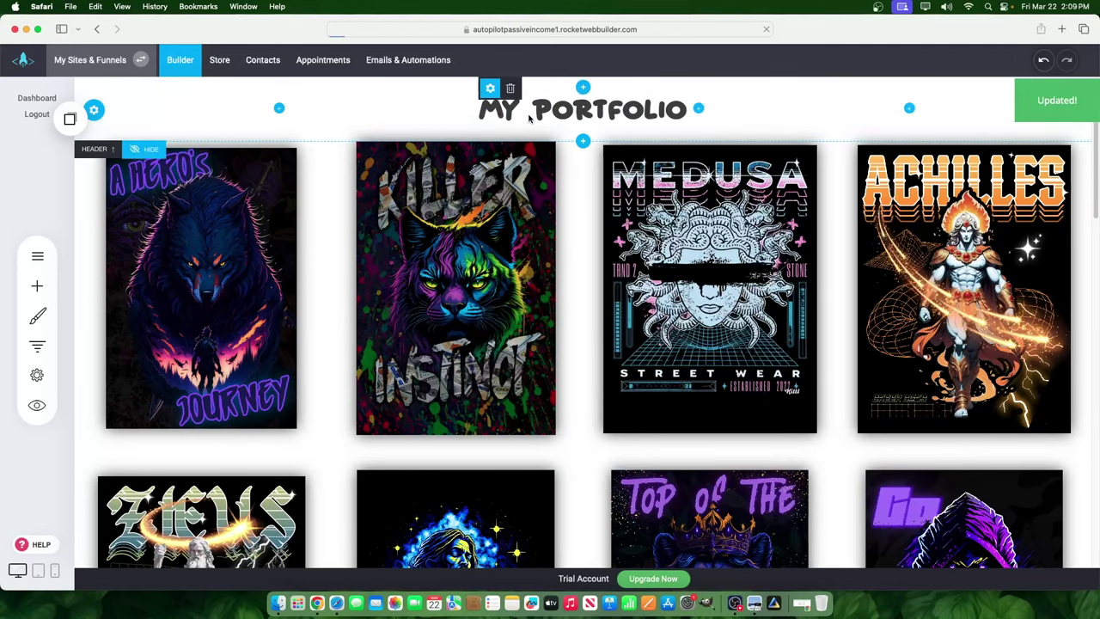
Look through the live portfolio page from the header to the lower artwork rows and return to the builder
scroll(667, 172, "down", 3)
scroll(670, 209, "up", 3)
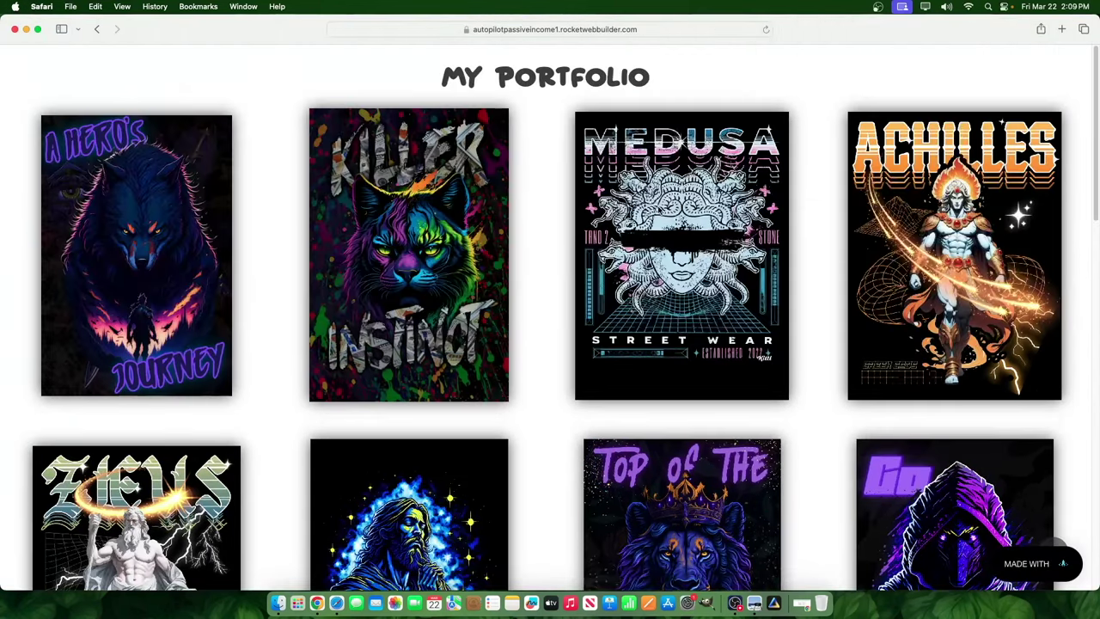
scroll(671, 209, "down", 10)
scroll(632, 208, "up", 5)
scroll(918, 208, "down", 10)
scroll(763, 223, "up", 10)
left_click(94, 30)
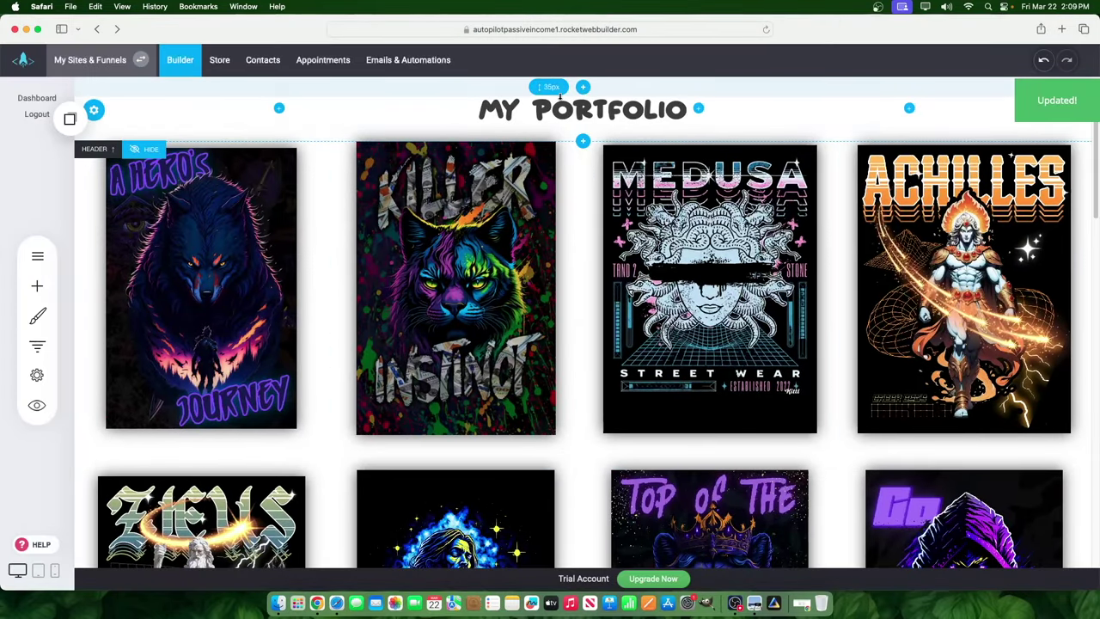
Set the font size of the whole MY PORTFOLIO logo text to 60
left_click(489, 88)
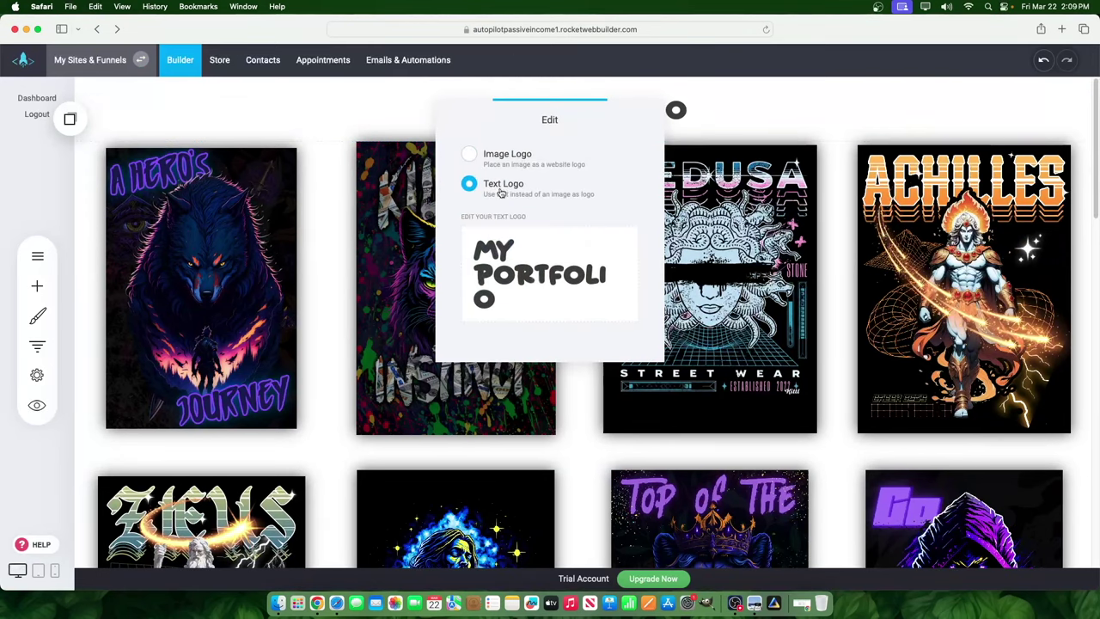
left_click_drag(529, 304, 460, 244)
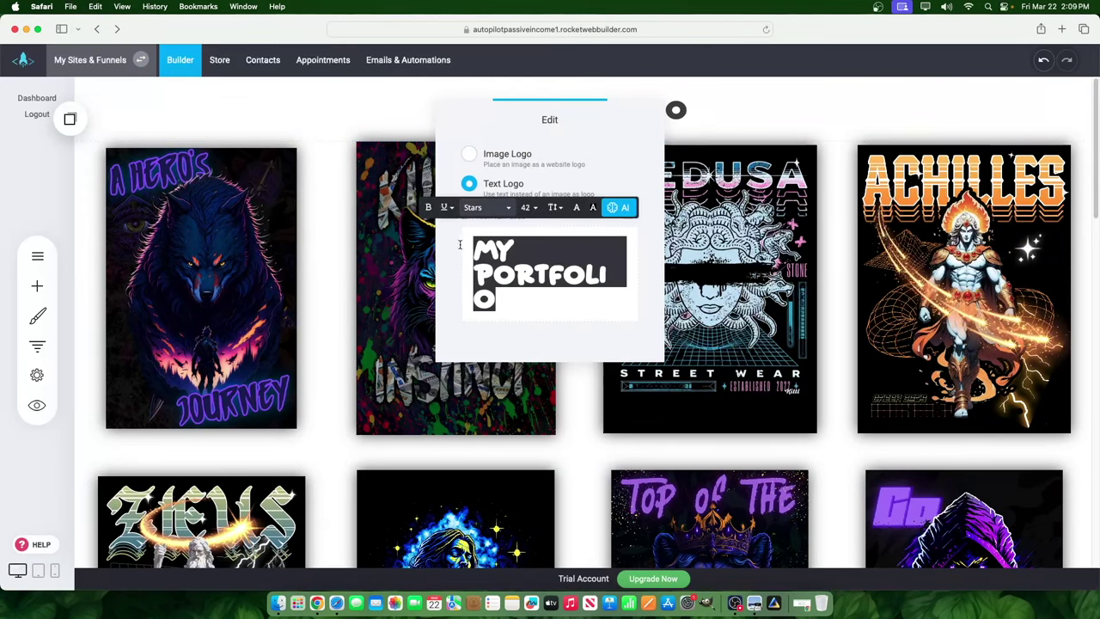
left_click(522, 209)
left_click(582, 333)
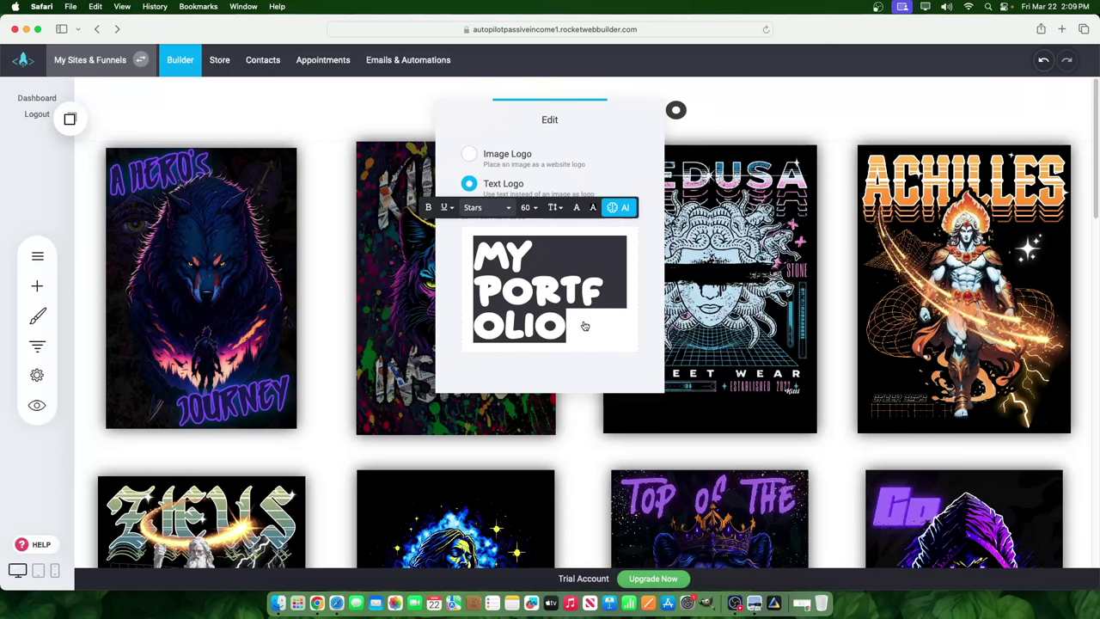
left_click(713, 140)
Increase the header spacing to about 52 px below and 63 px above the MY PORTFOLIO logo, and save the page
left_click_drag(616, 151, 607, 157)
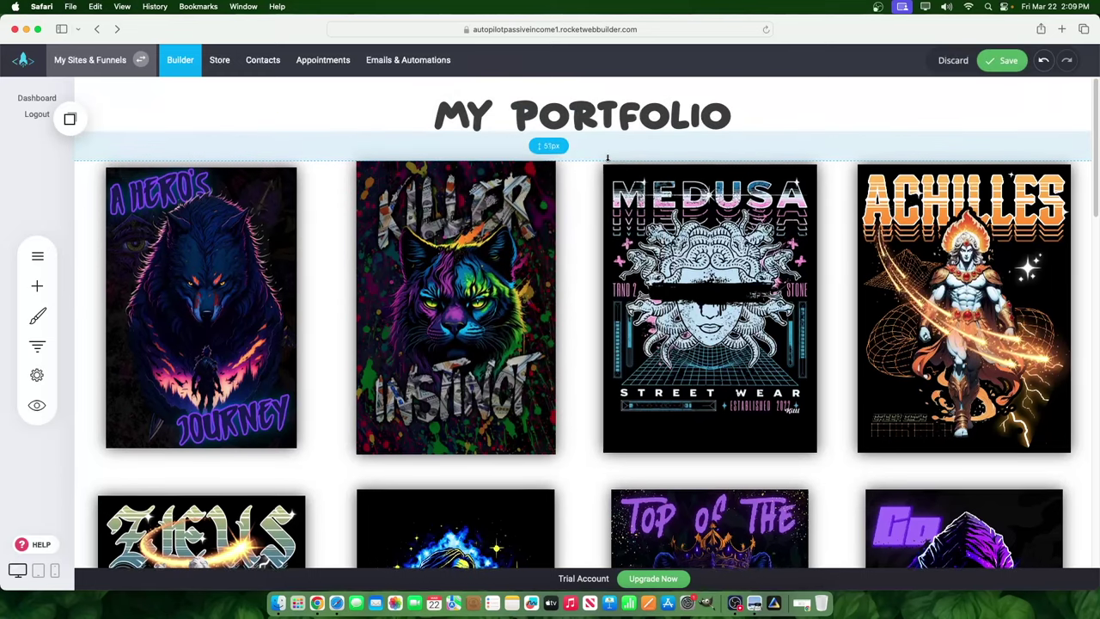
left_click_drag(607, 89, 612, 96)
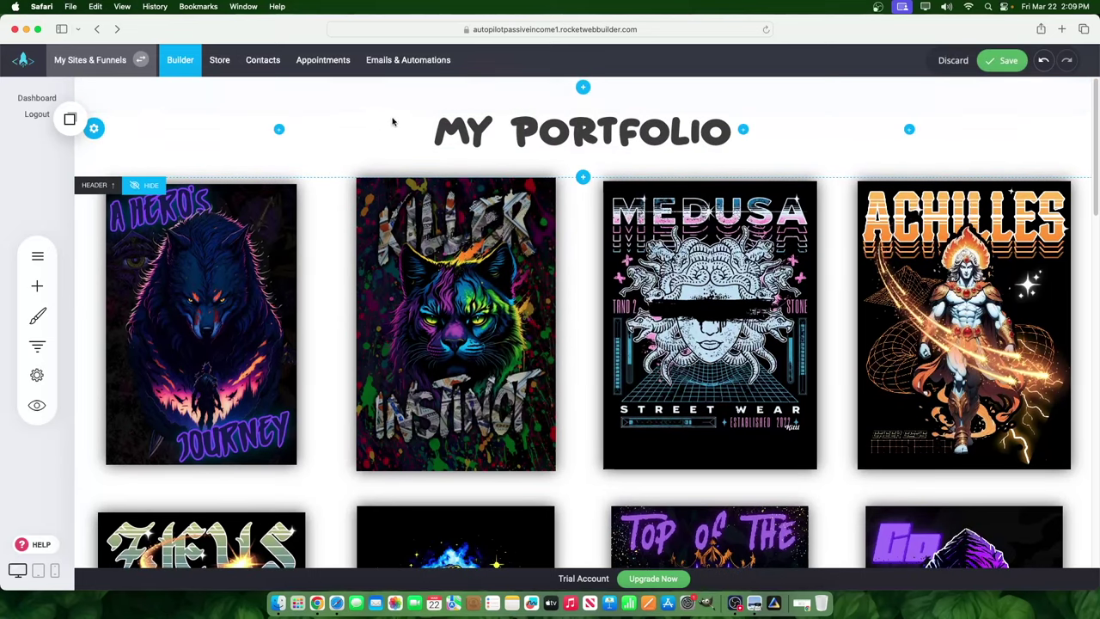
key("super+s")
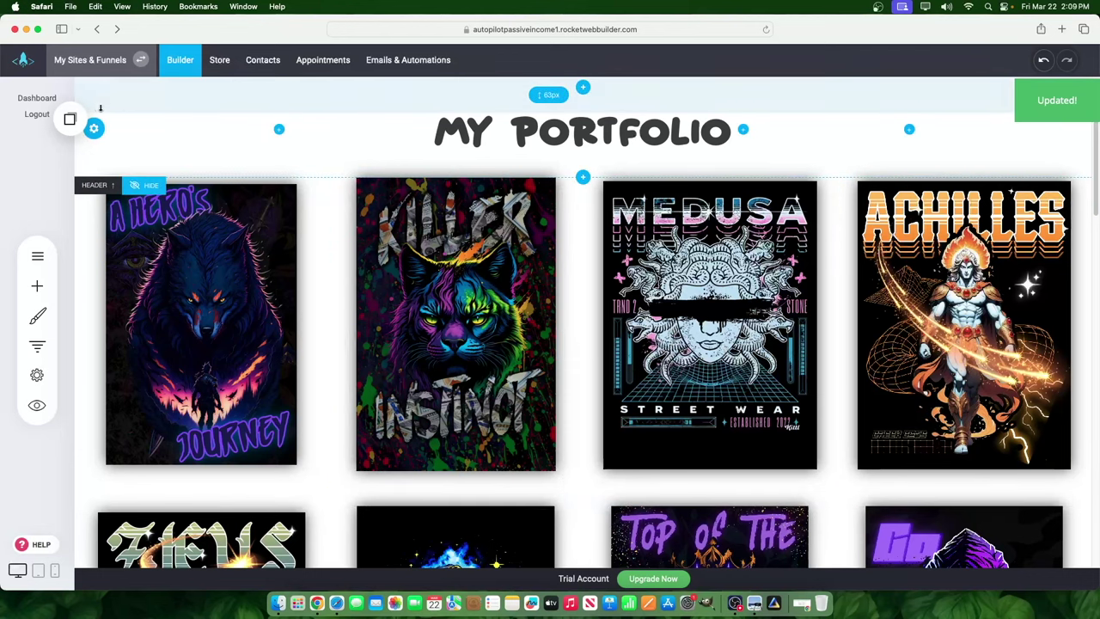
Delete the organic juice call-to-action block below the last artwork row and save the page
scroll(485, 402, "down", 10)
scroll(486, 402, "down", 2)
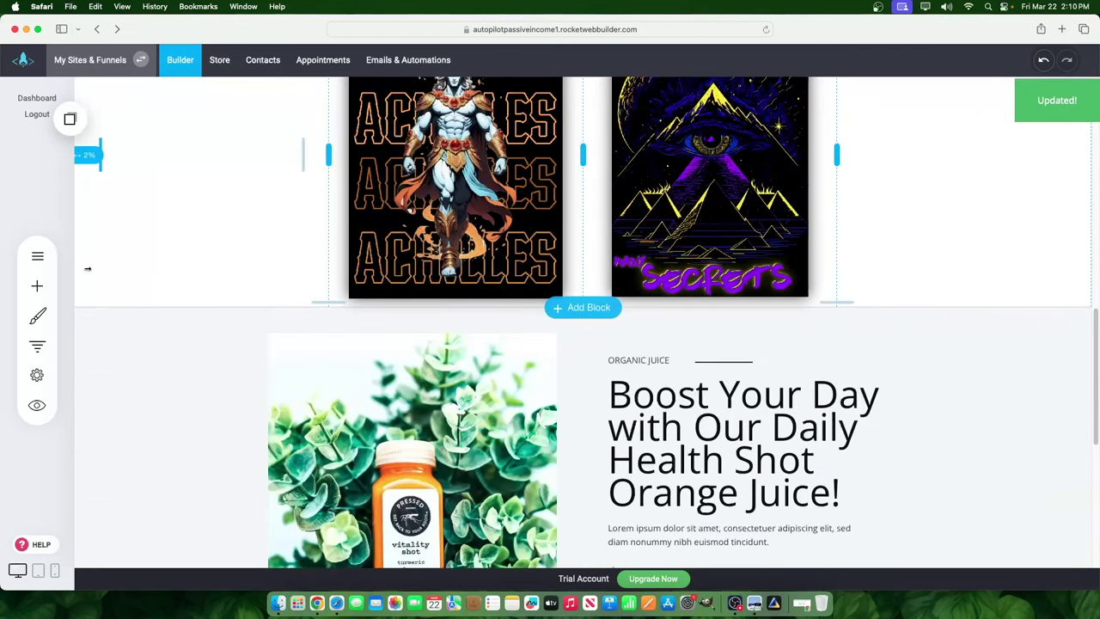
left_click(186, 319)
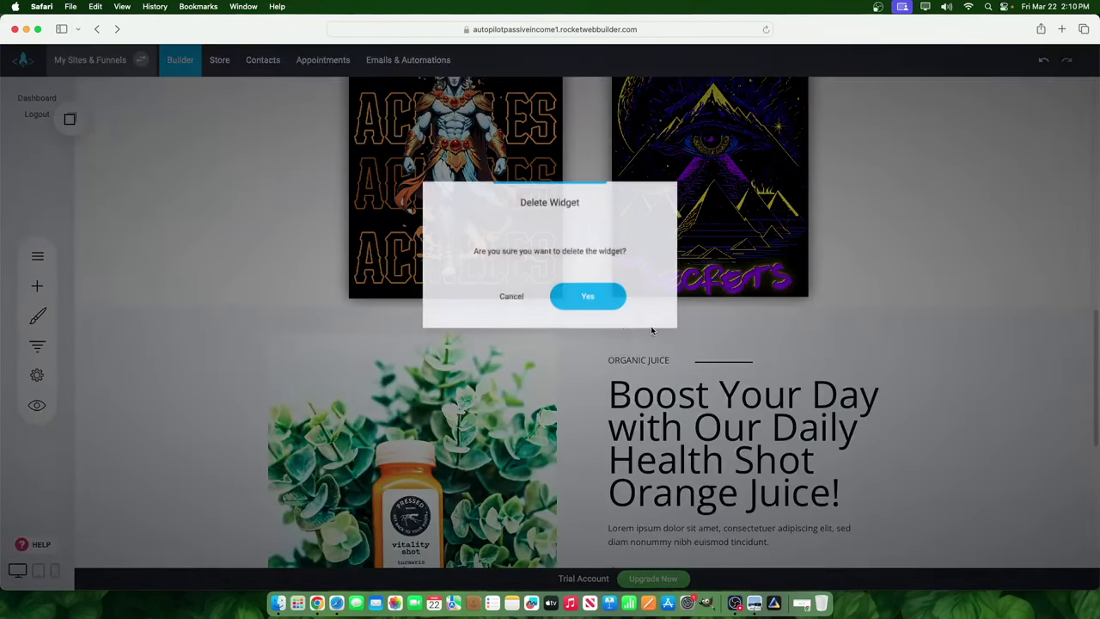
left_click(586, 297)
scroll(586, 300, "up", 6)
left_click(1001, 60)
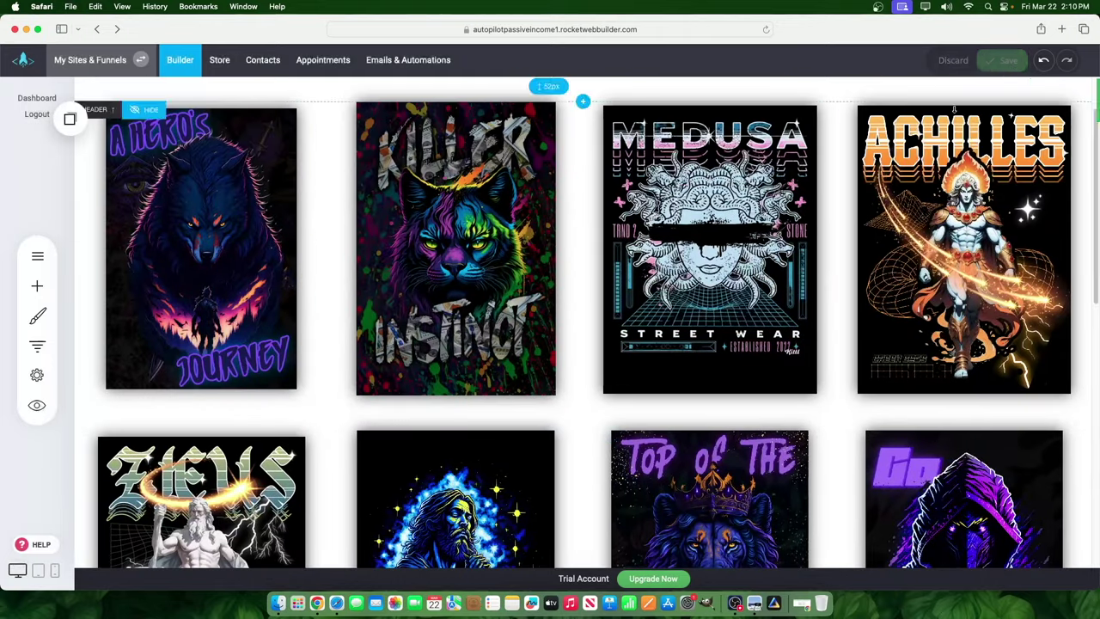
scroll(390, 424, "down", 10)
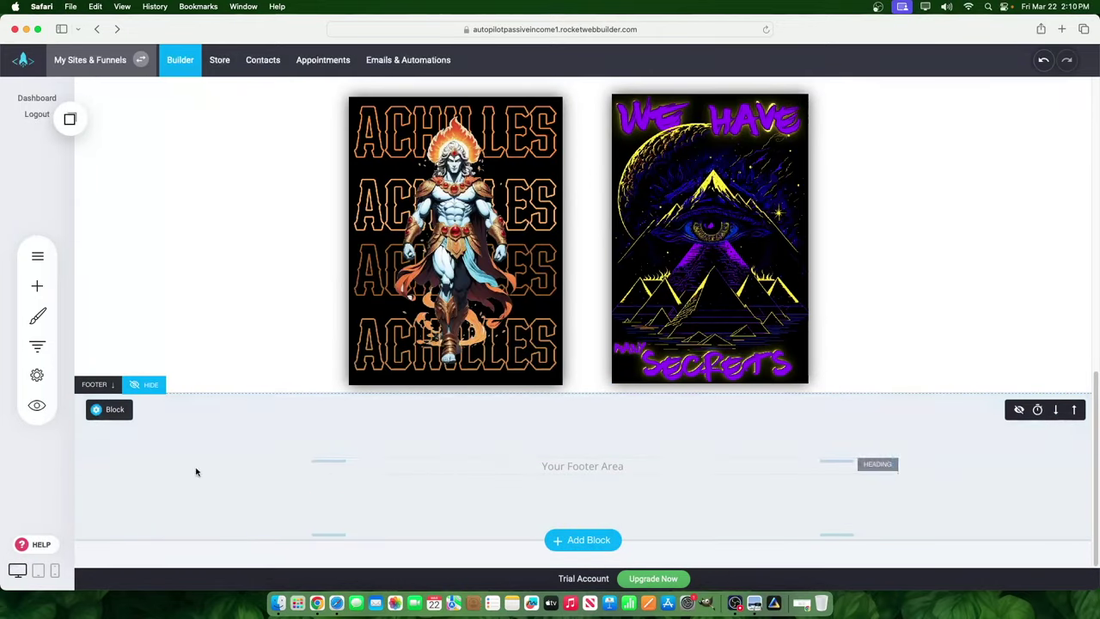
scroll(143, 387, "up", 15)
scroll(700, 320, "up", 1)
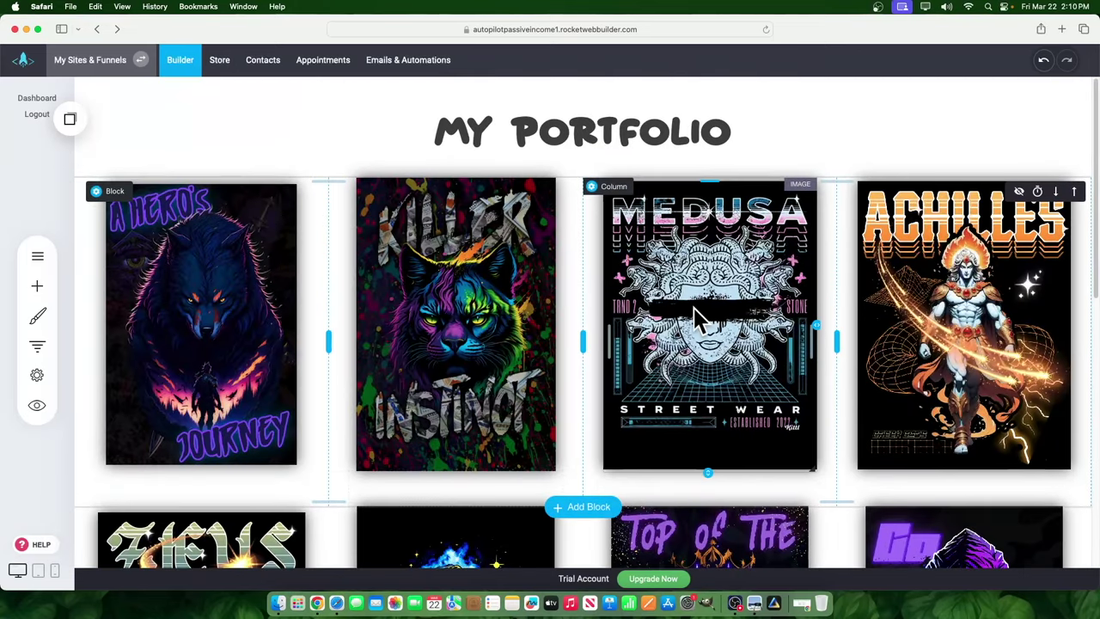